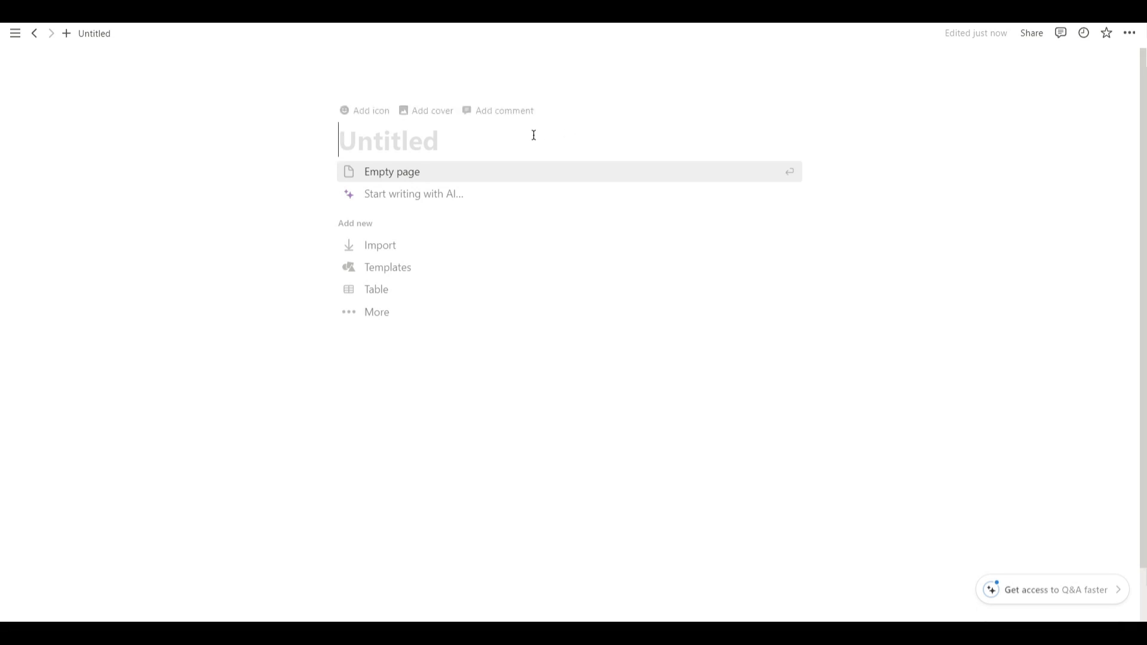
Title the blank page Finance Tracker and give it the green banknote icon.
text(Finance Tracker)
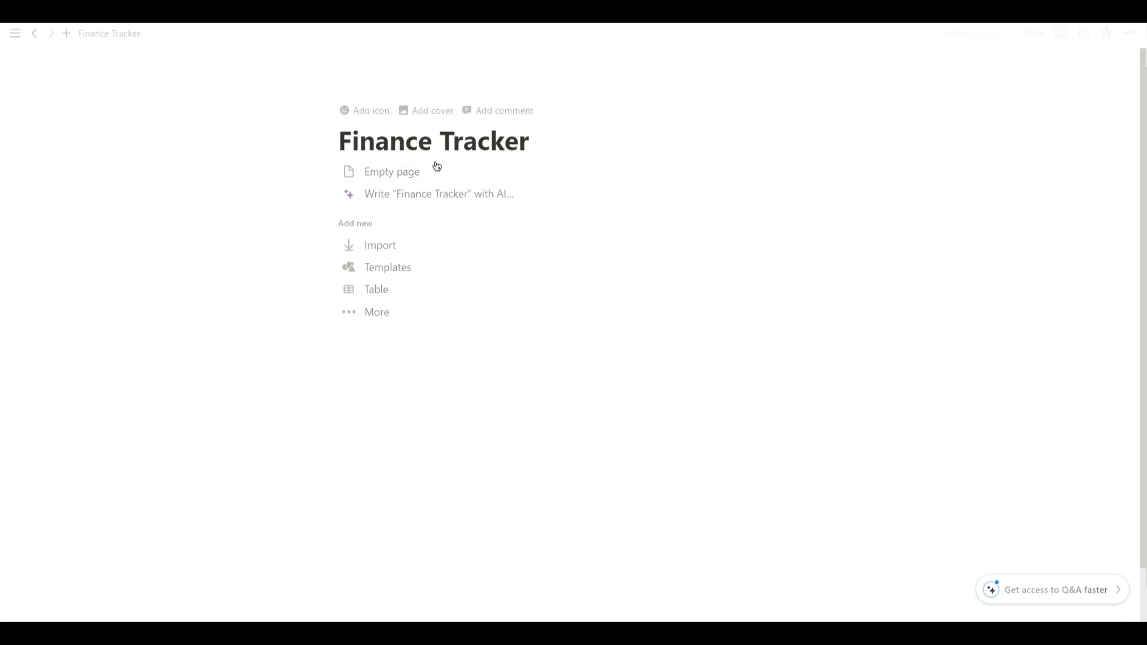
key(Return)
click(365, 111)
click(367, 137)
click(286, 179)
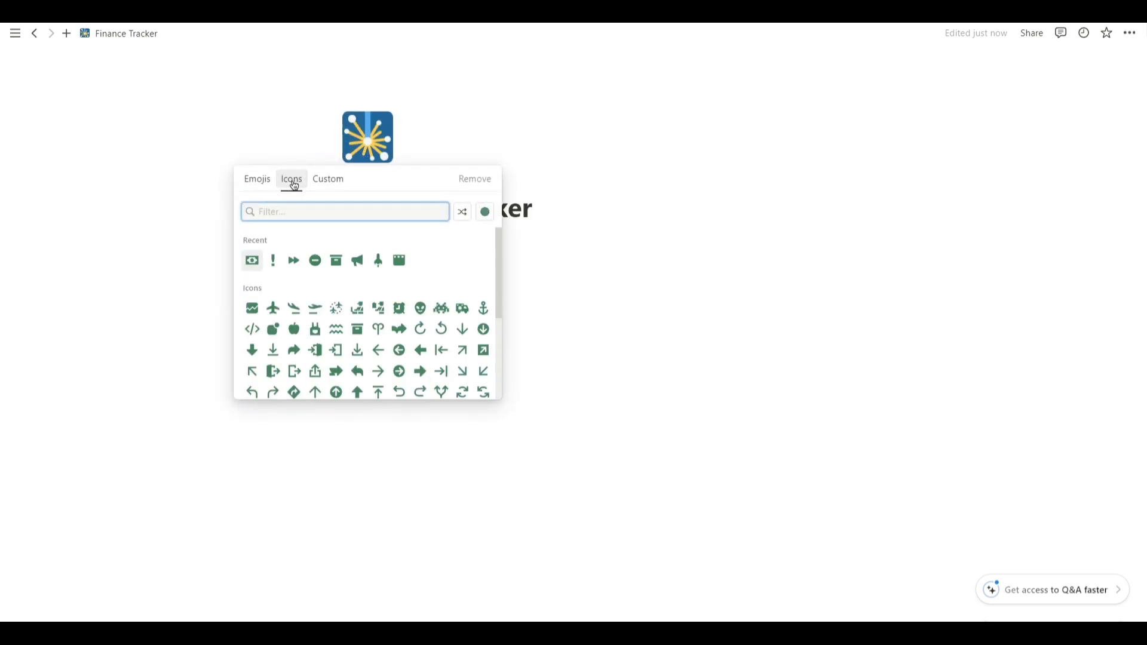
click(251, 260)
List Incomes, Expenses, Subscriptions, Bank Accounts, Yearly Overview and All Time Overview on separate lines and turn them all into subpages.
text(Incomes)
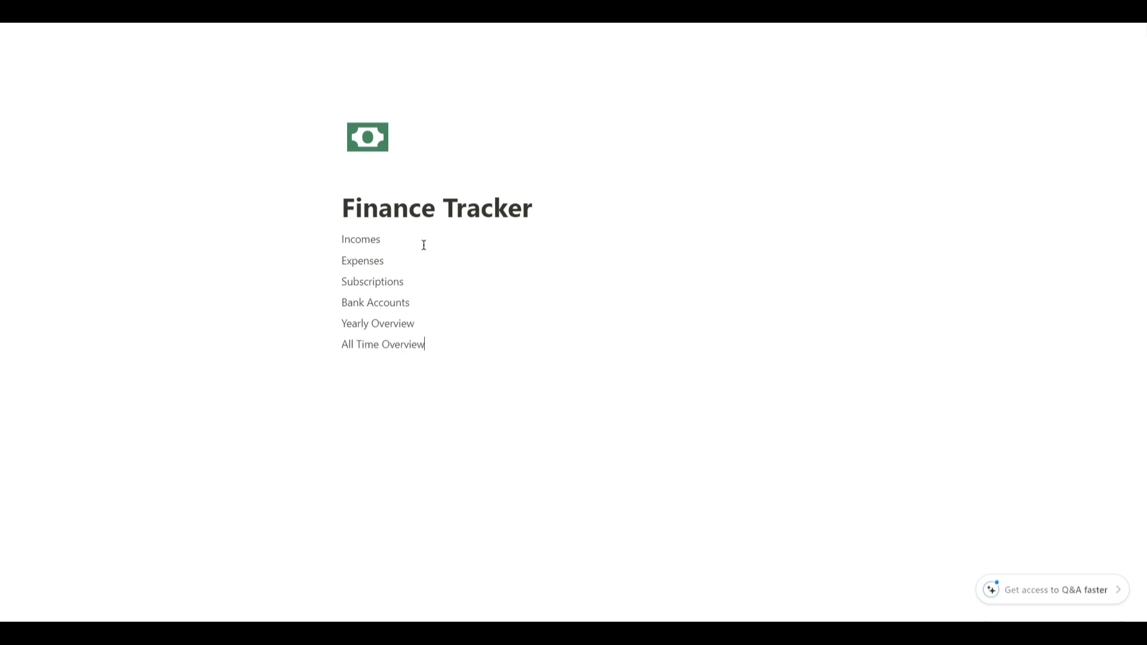
drag(265, 237, 408, 347)
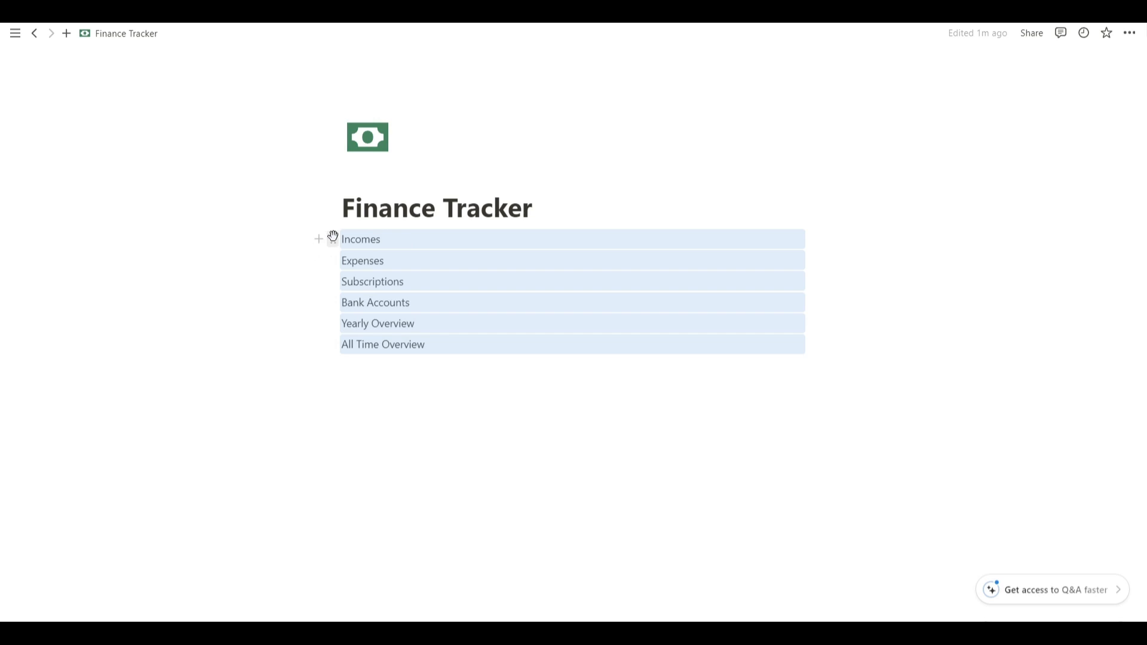
click(333, 236)
mouse_move(277, 223)
click(358, 141)
Give the Incomes page a green circled up-arrow icon and the Expenses page a green circled down-arrow icon.
click(349, 240)
text(arrow up)
click(255, 325)
click(349, 261)
click(279, 286)
text(arrow)
click(255, 347)
Give the Subscriptions page a green tag icon and the Bank Accounts page a green bank icon.
click(349, 282)
click(275, 308)
text(sale)
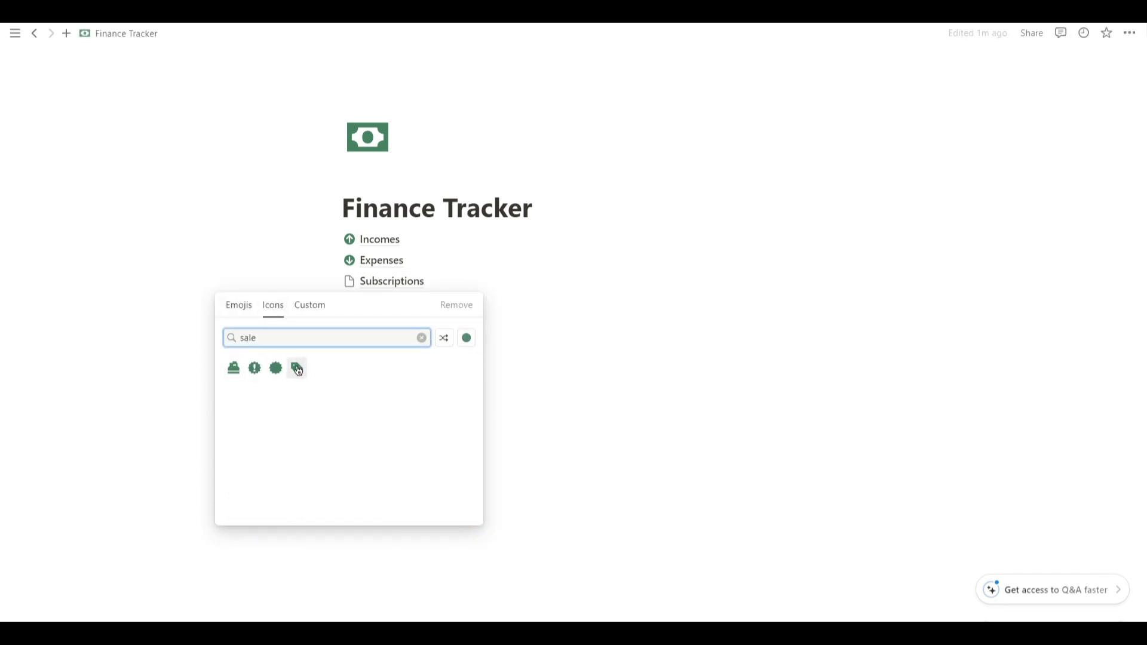
click(297, 368)
click(350, 303)
click(274, 328)
text(bank)
click(233, 389)
Give Yearly Overview the plain green calendar icon and All Time Overview the green calendar icon with columns.
click(349, 323)
click(279, 354)
text(calendar)
click(232, 407)
click(349, 344)
click(273, 368)
text(calendar)
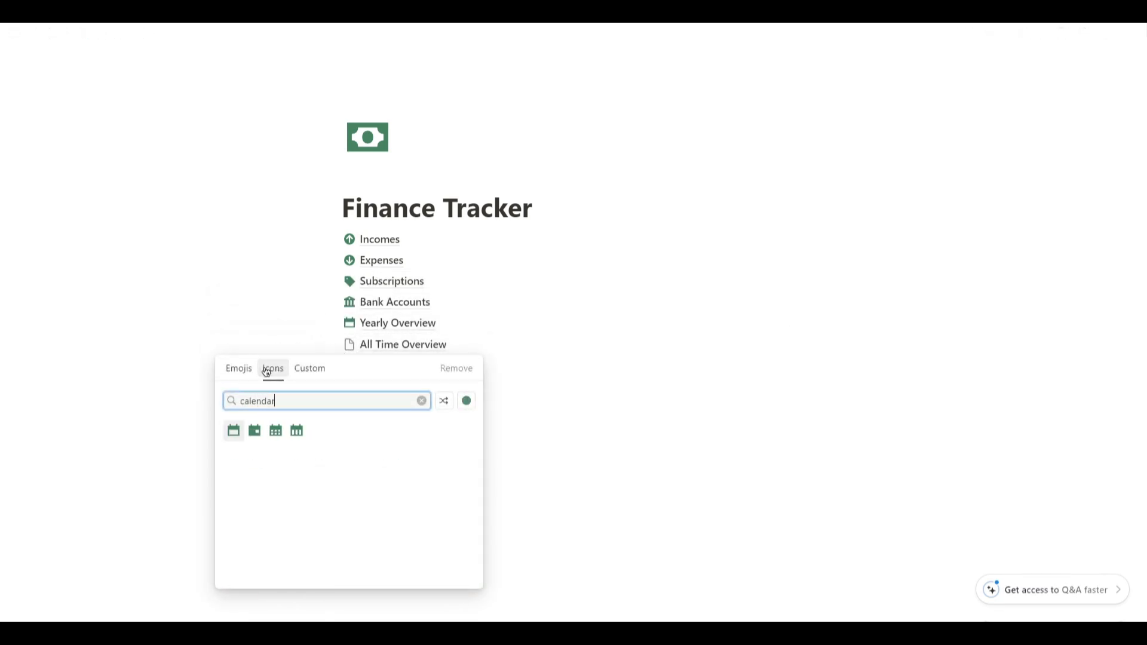
click(297, 430)
Turn the Incomes and Expenses subpages into new table databases, returning to Finance Tracker after each.
click(382, 242)
click(375, 356)
click(126, 33)
click(385, 259)
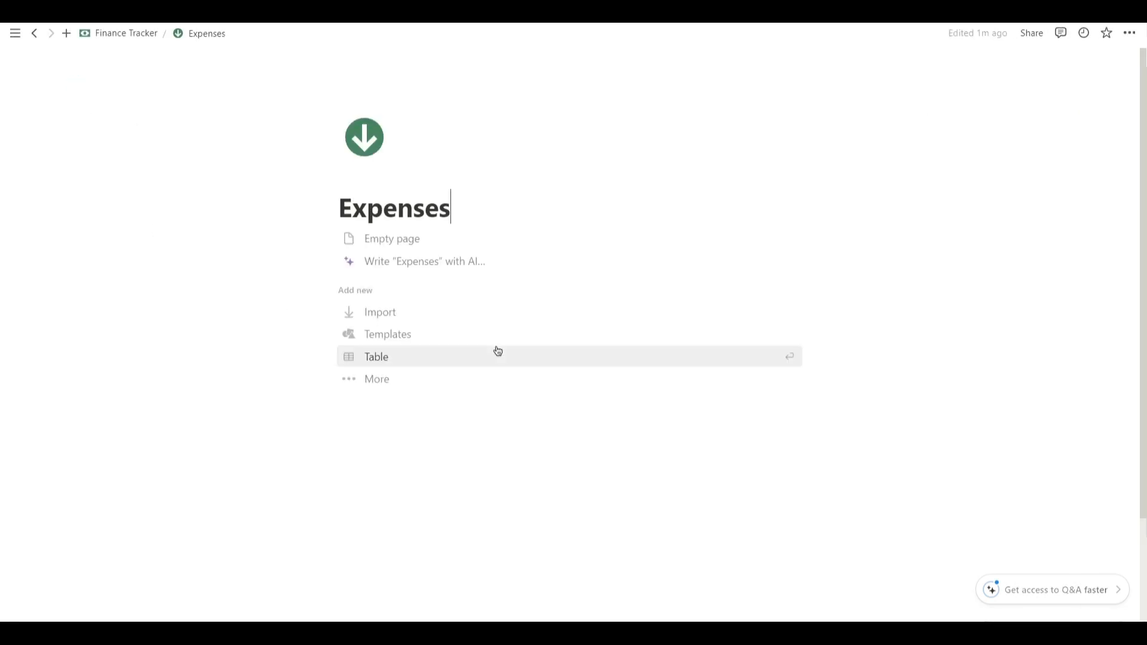
click(381, 357)
click(150, 33)
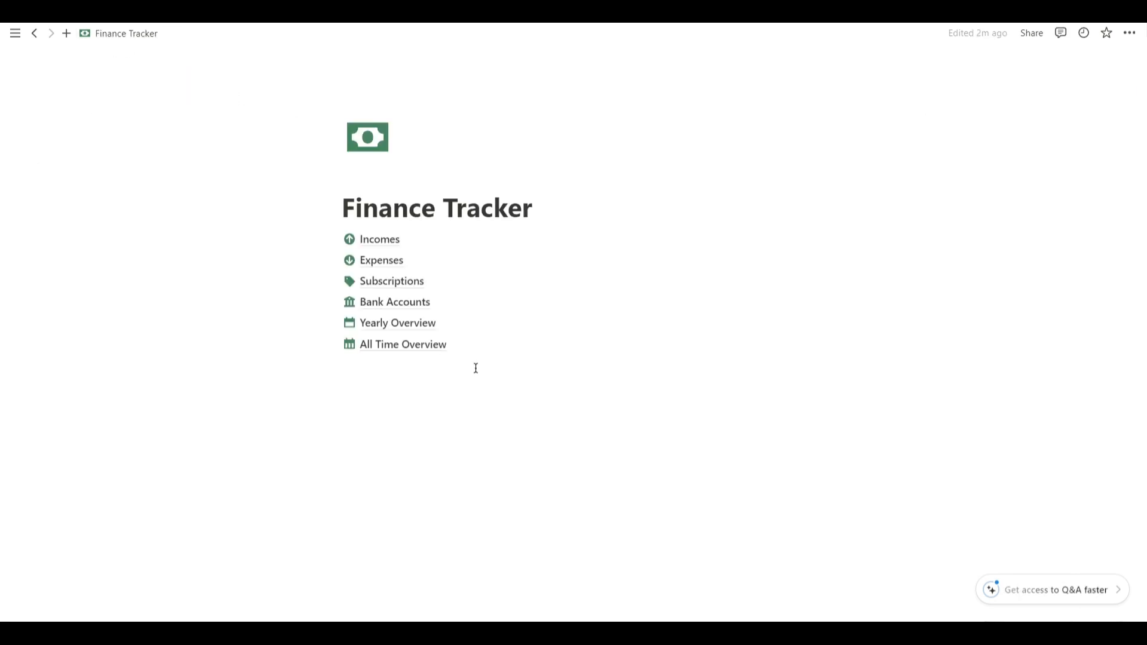
Turn the Subscriptions and Bank Accounts subpages into new table databases, returning to Finance Tracker after each.
click(387, 279)
click(376, 356)
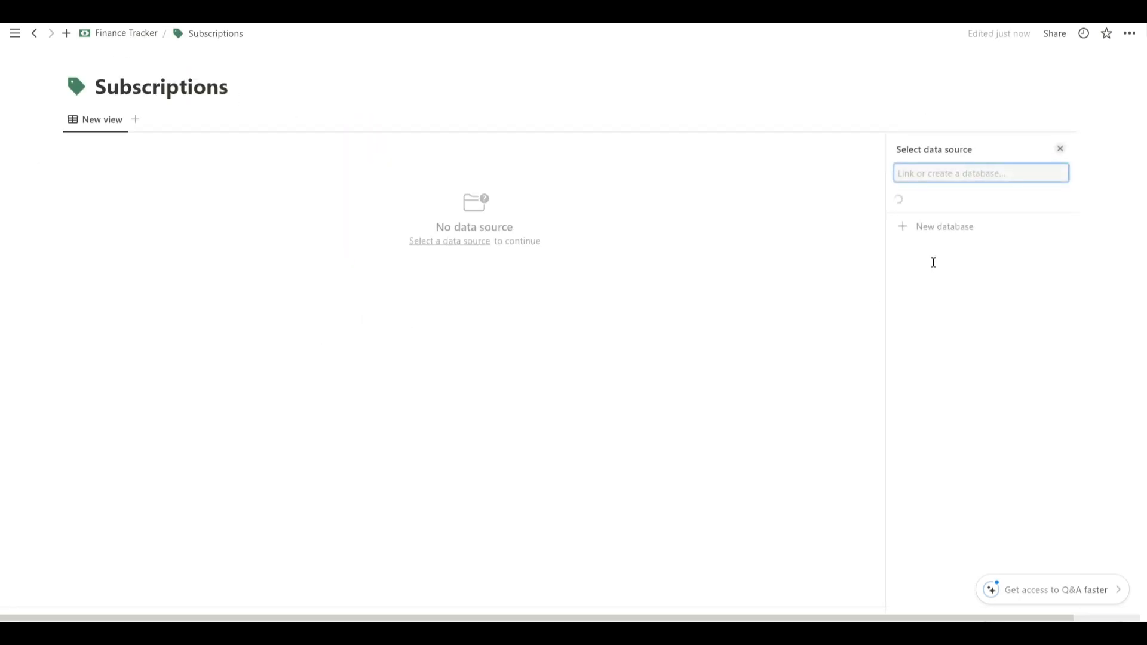
click(138, 35)
click(394, 302)
click(376, 356)
click(126, 33)
Turn the Yearly Overview and All Time Overview subpages into new table databases and return to Finance Tracker.
click(381, 326)
click(376, 356)
click(926, 374)
click(126, 33)
click(391, 344)
click(376, 357)
click(126, 33)
In the Incomes database, delete the Tags property and rename the title property Income Name with a circled up-arrow icon.
click(400, 256)
click(289, 143)
click(317, 358)
click(123, 144)
double_click(132, 175)
click(99, 174)
click(110, 273)
Add a Date property and a number property named Income Amount in US dollar format to the Incomes table.
click(276, 146)
click(276, 145)
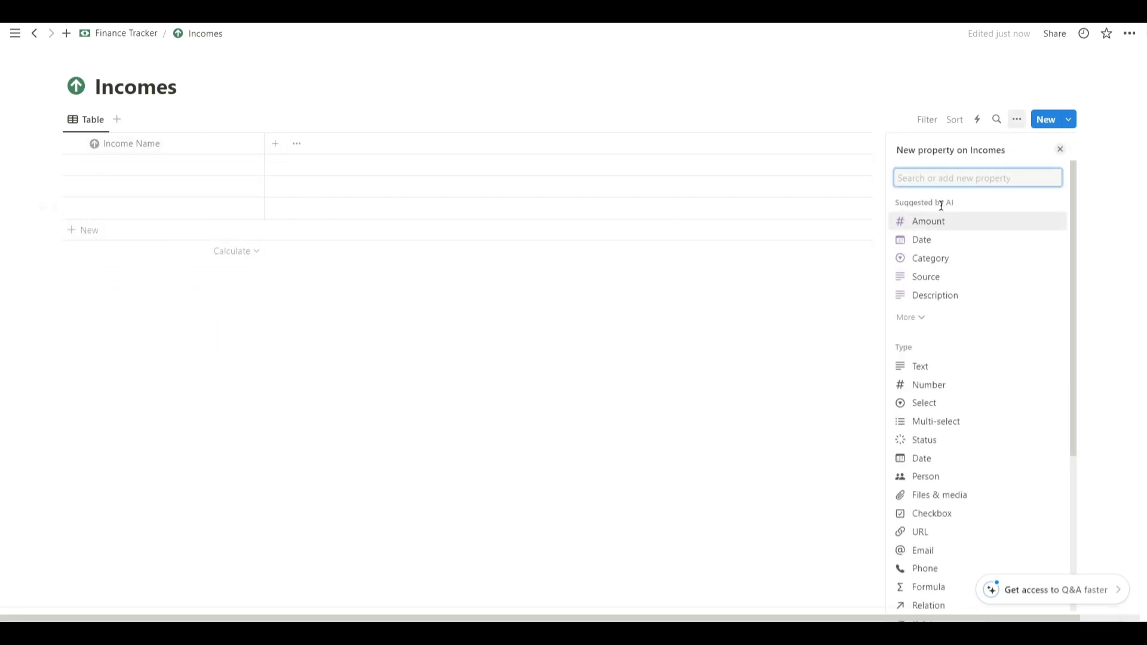
click(941, 240)
click(406, 144)
click(942, 222)
click(918, 174)
text(Income Amount)
click(1027, 219)
click(812, 281)
click(279, 259)
Add a two-way relation named Bank from Incomes to Bank Accounts, with the related property named Incomes Pages.
click(239, 165)
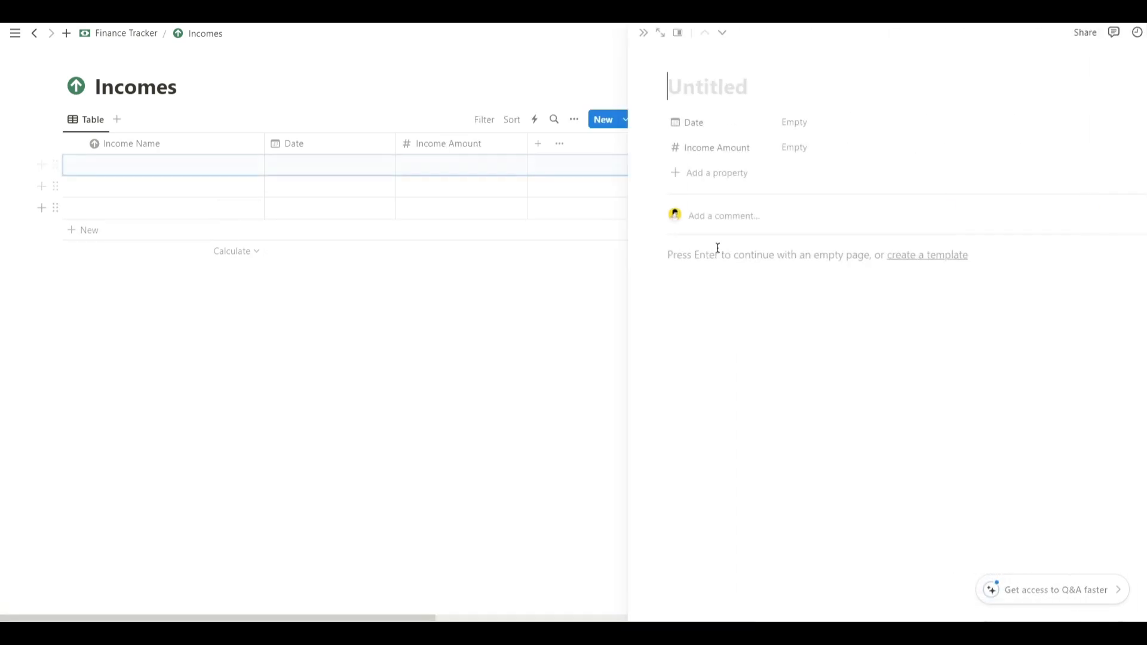
click(657, 173)
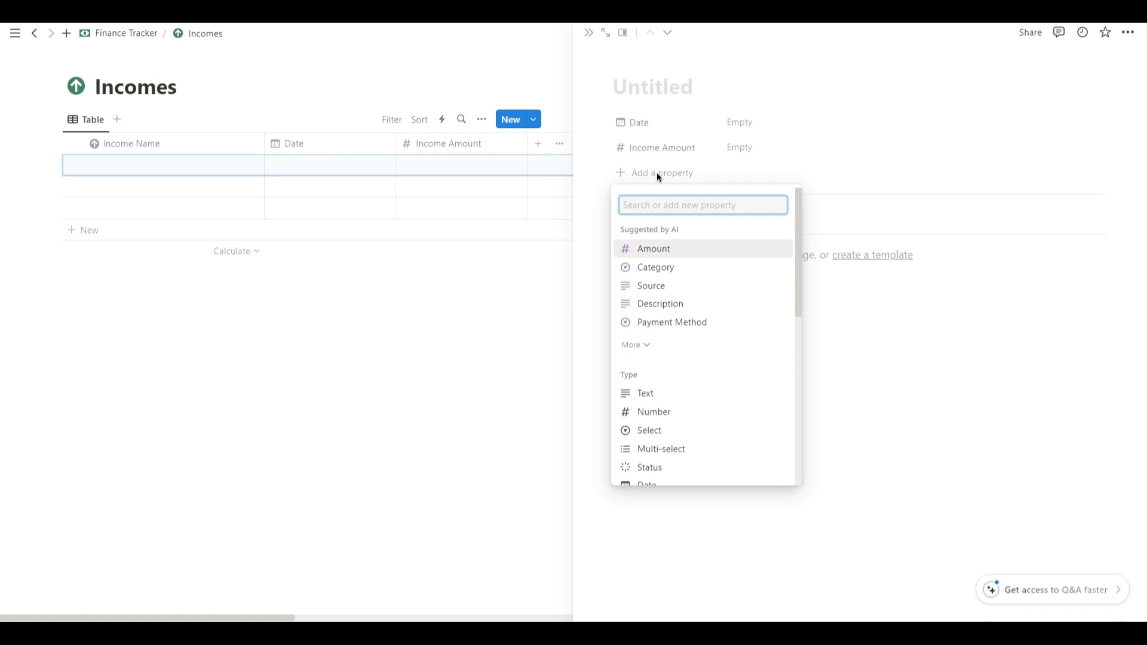
text(rel)
click(675, 248)
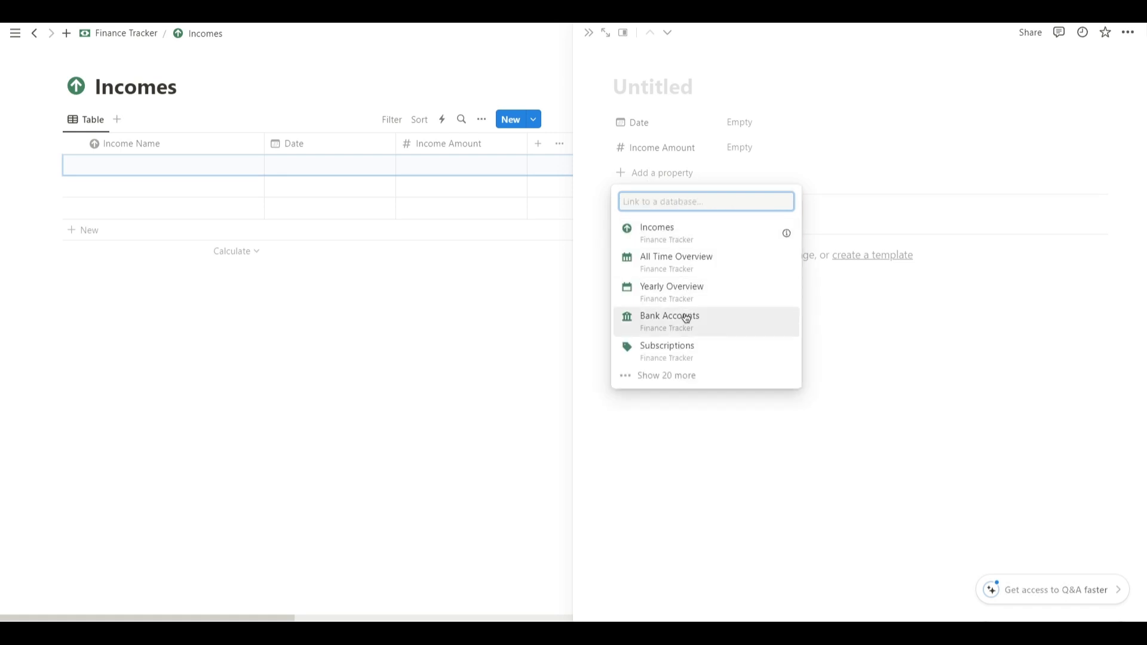
click(686, 317)
key(ctrl+shift+Left)
key(BackSpace)
key(BackSpace)
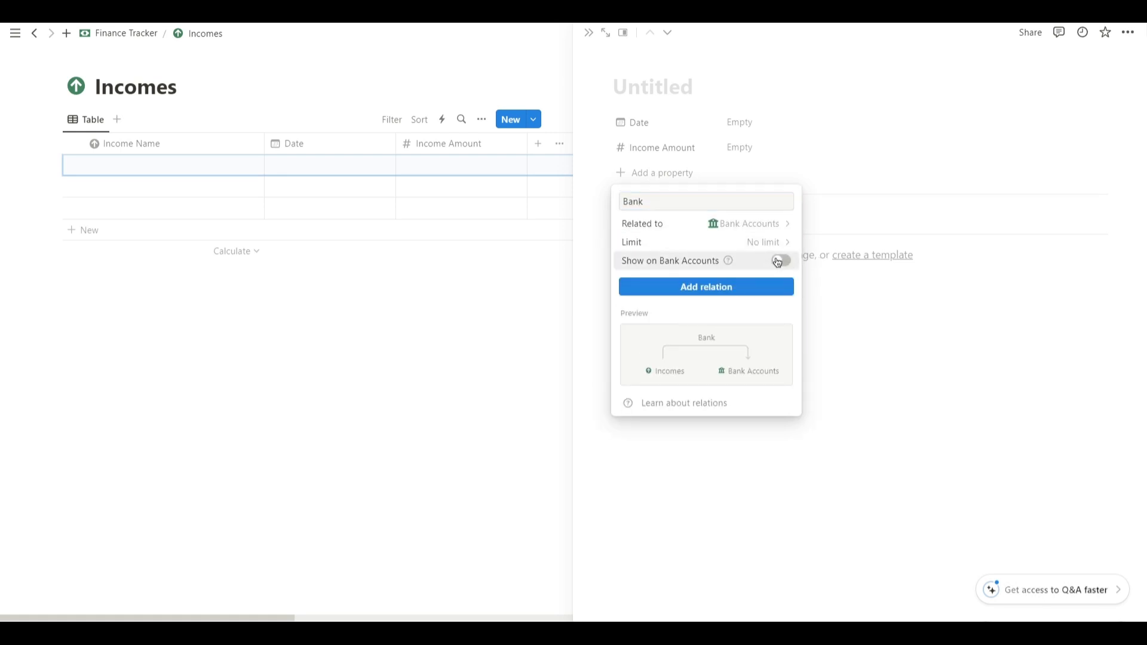
click(778, 261)
click(666, 303)
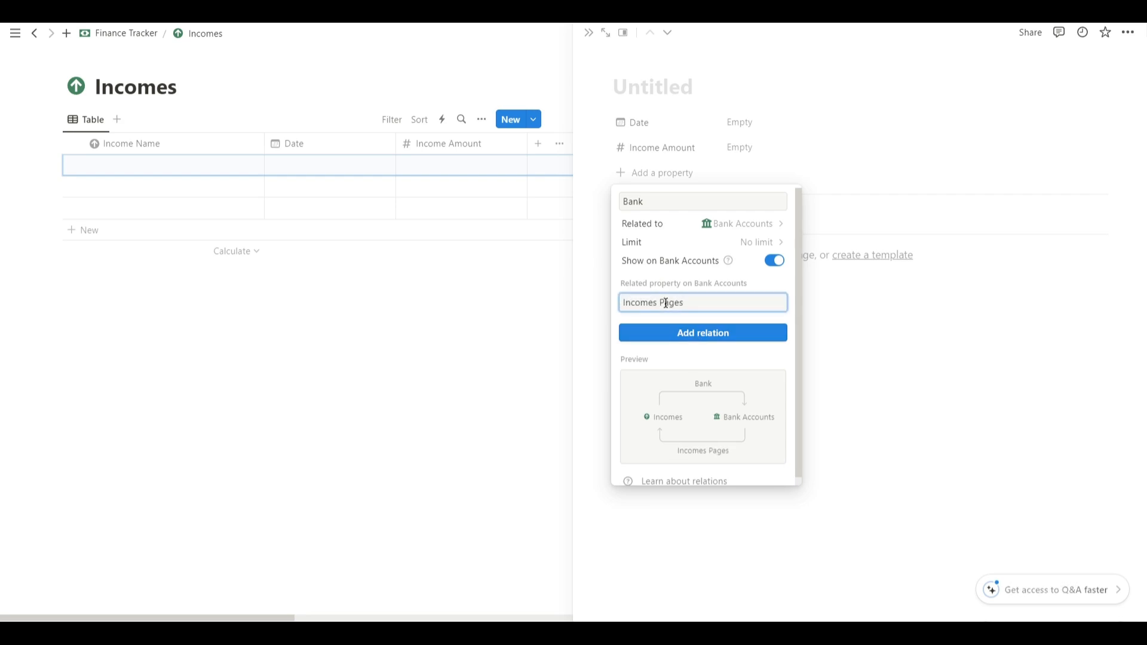
click(684, 333)
Change the Bank relation property's icon to the bank symbol.
click(656, 126)
drag(656, 127, 647, 178)
click(647, 175)
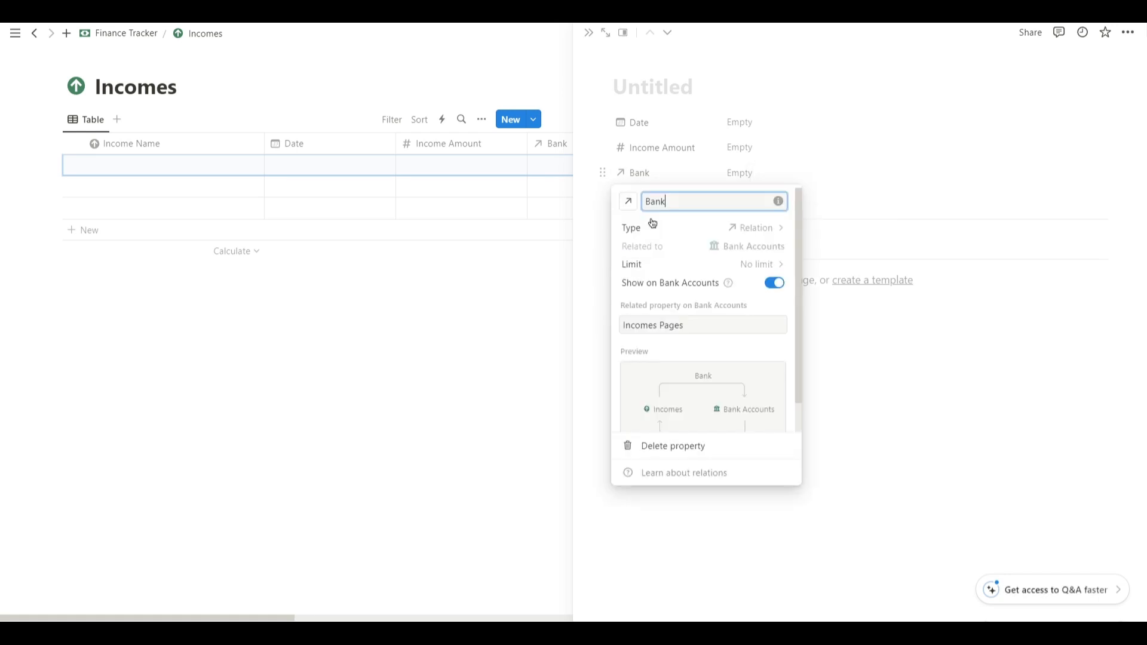
click(628, 202)
text(bank)
key(Return)
click(593, 234)
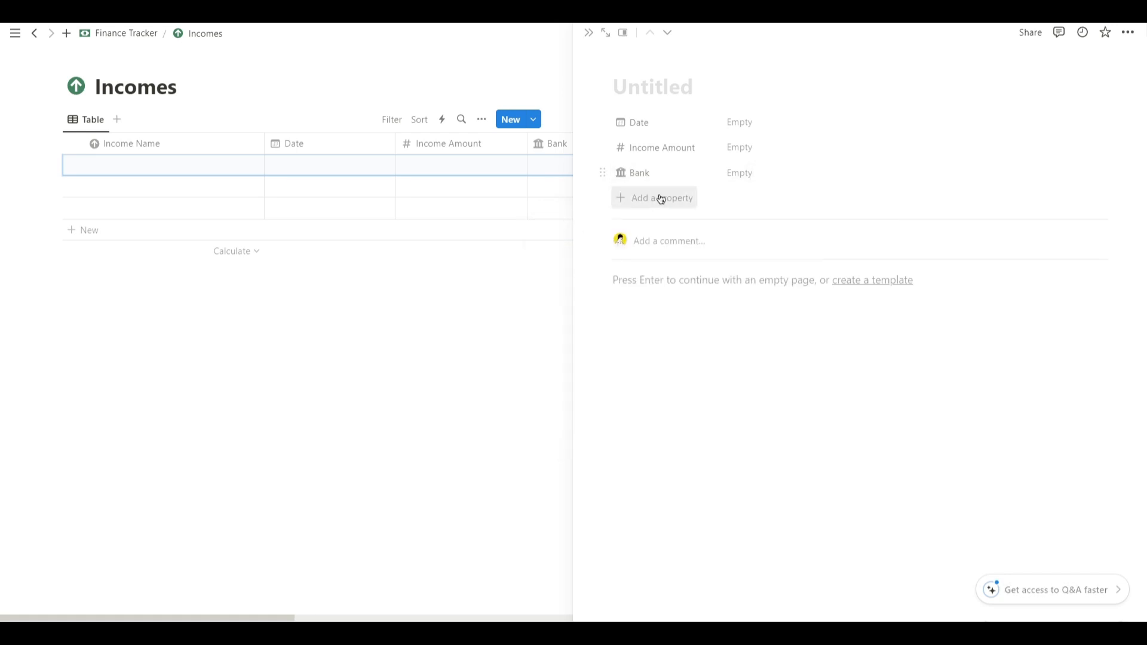
Add a two-way relation from Incomes to Yearly Overview, naming the related property Incomes Pages.
click(660, 198)
text(rel)
key(Return)
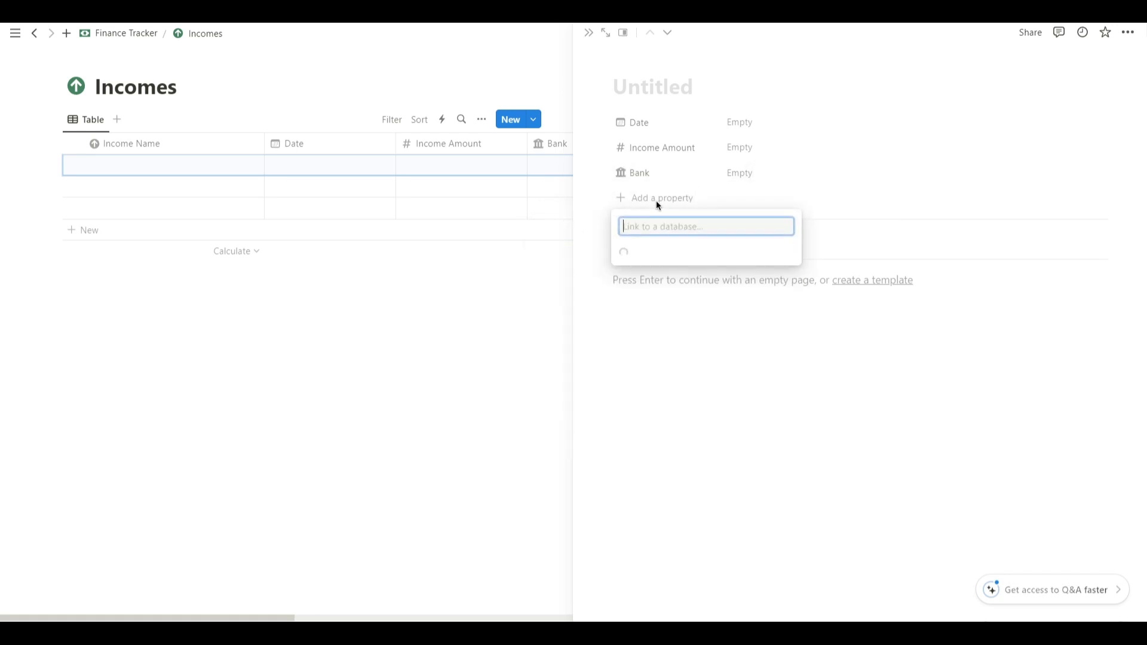
click(677, 312)
click(779, 287)
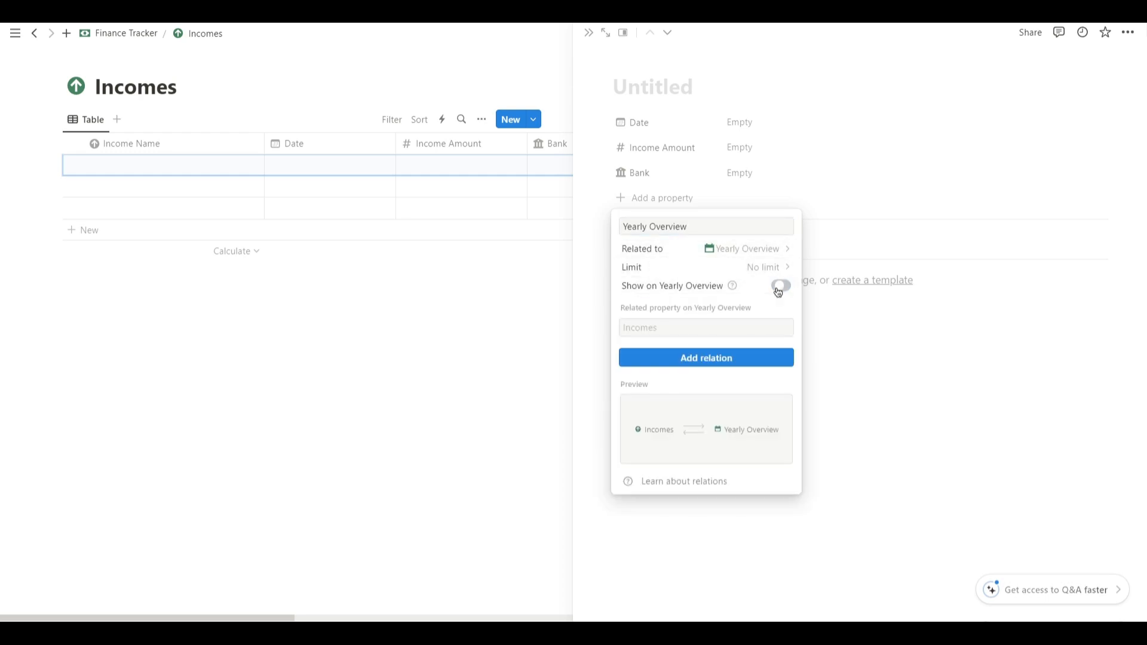
click(694, 327)
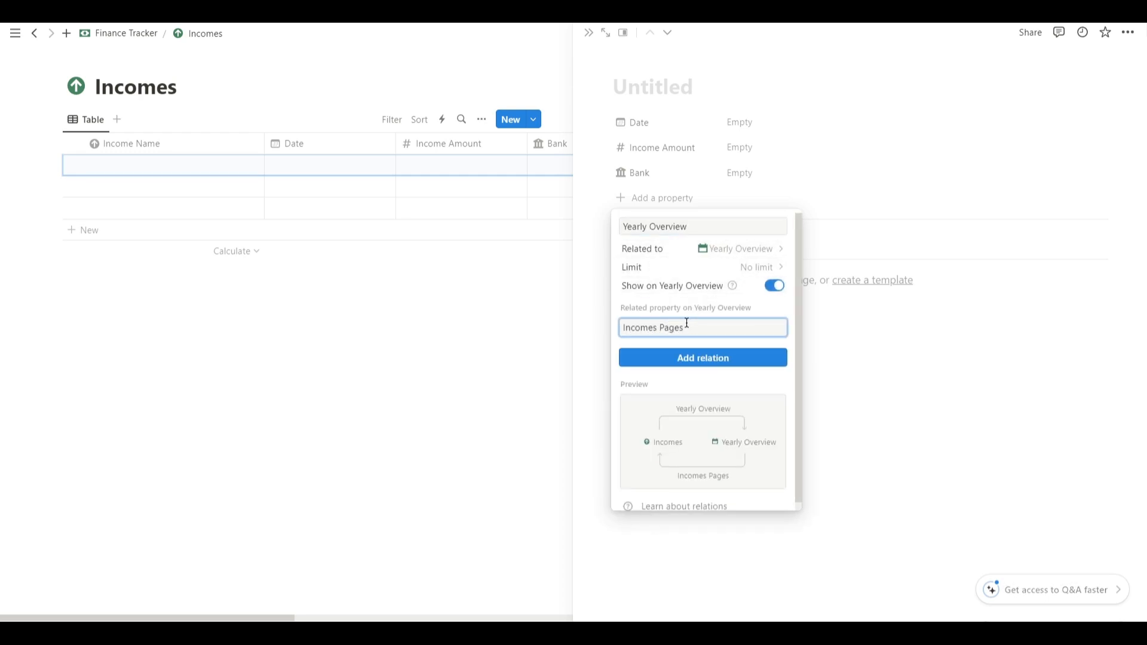
click(703, 358)
Change the Yearly Overview relation property's icon to a calendar.
click(651, 198)
click(650, 248)
click(626, 229)
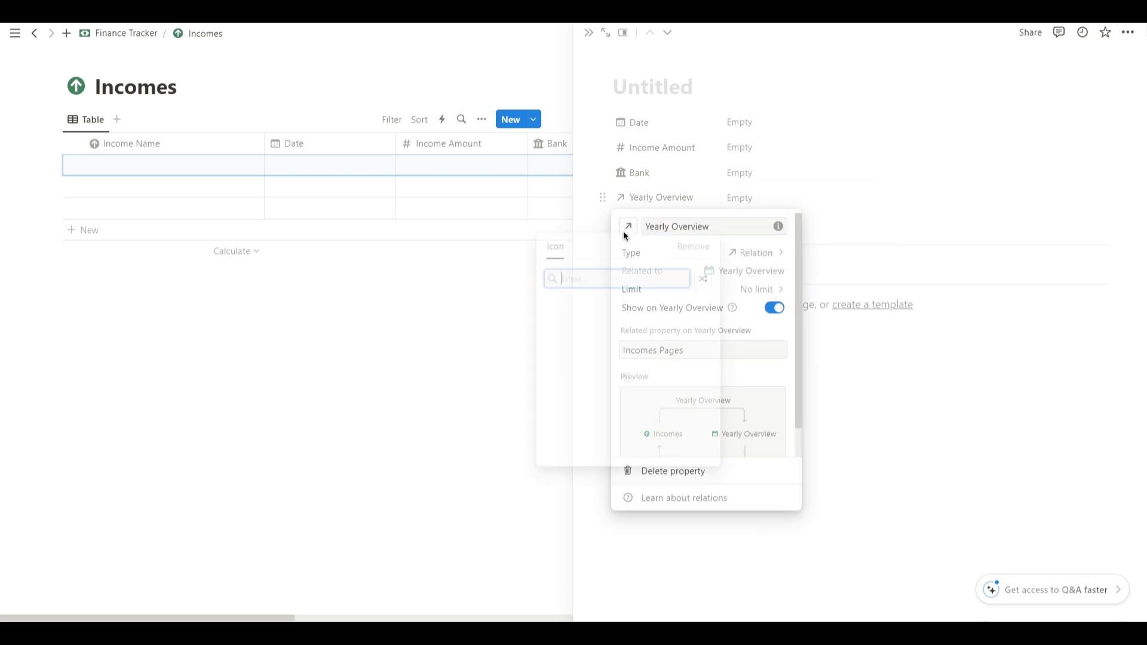
text(calend)
key(Return)
click(677, 175)
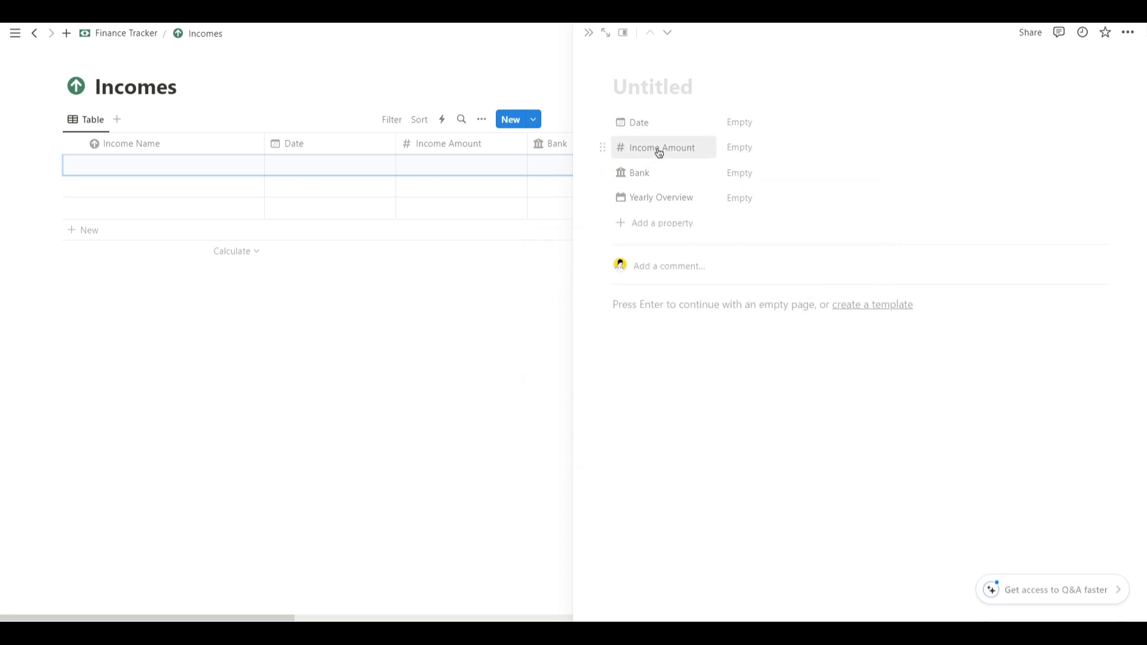
Create an Incomes database template titled New Income with the green circled up-arrow icon.
click(589, 32)
click(1075, 120)
click(956, 212)
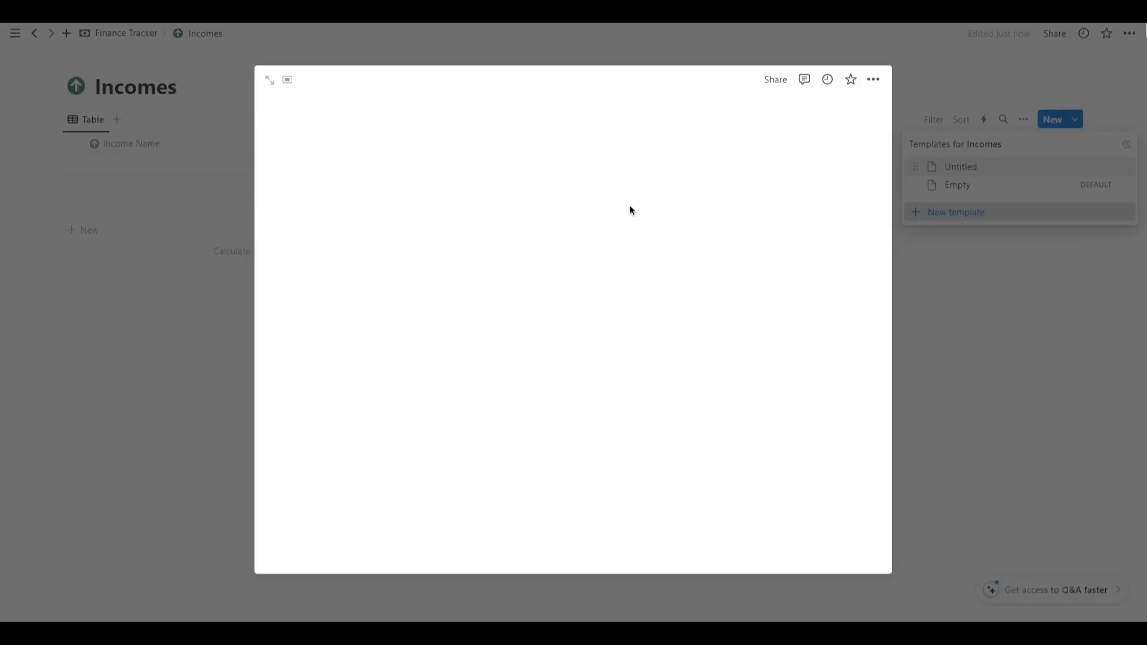
text(New Income)
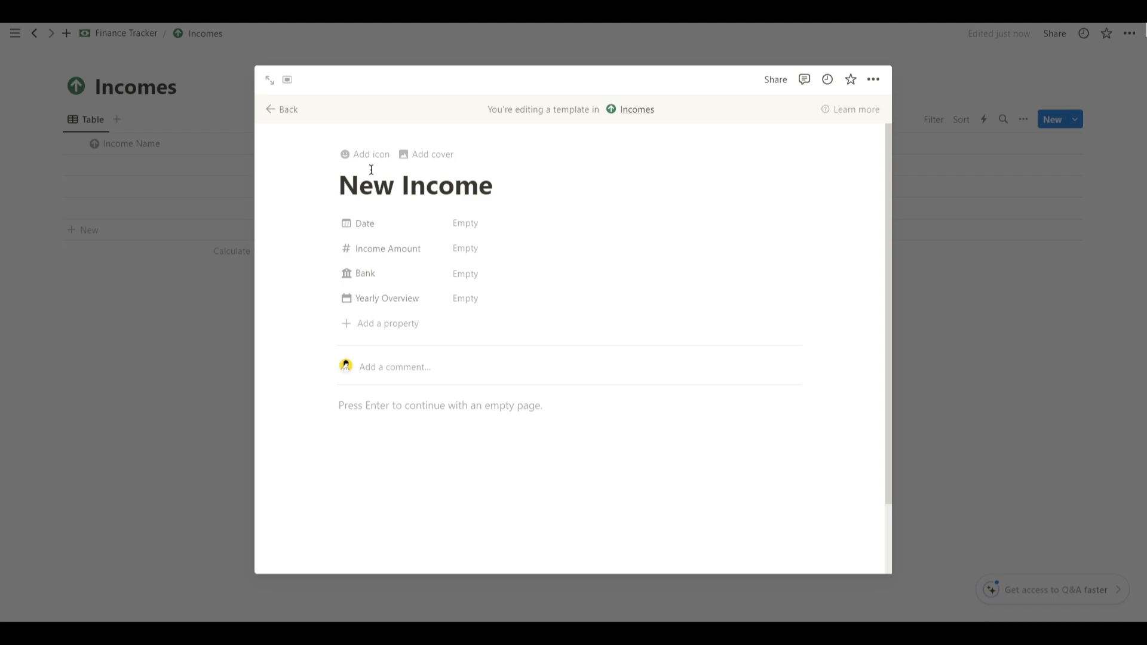
click(371, 154)
click(357, 212)
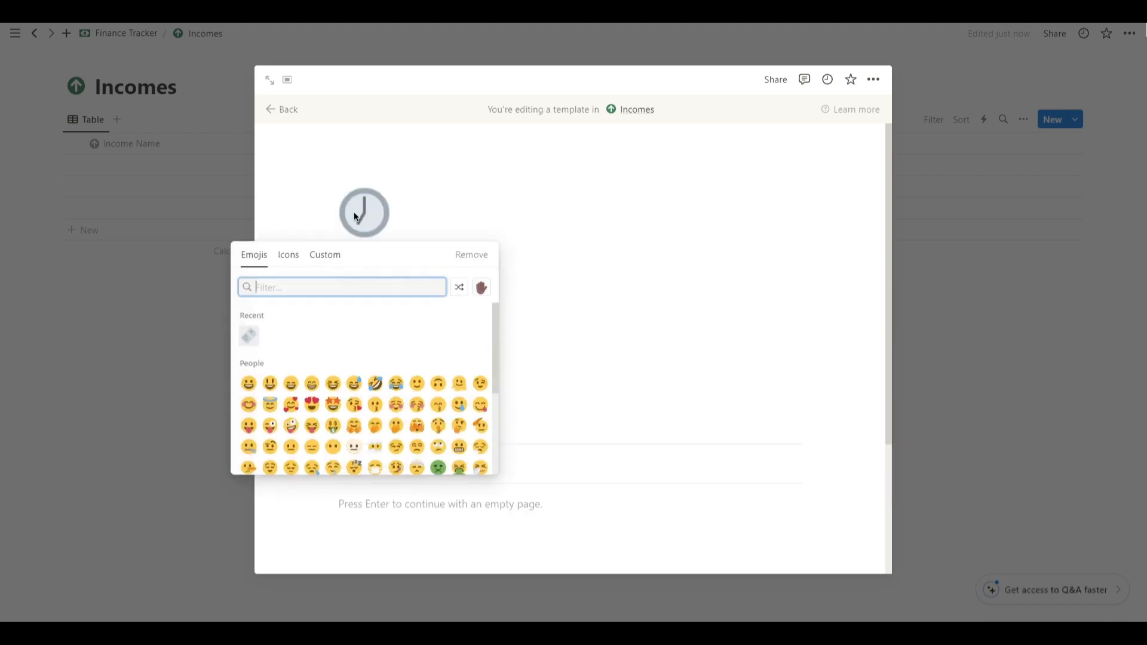
click(281, 258)
click(294, 333)
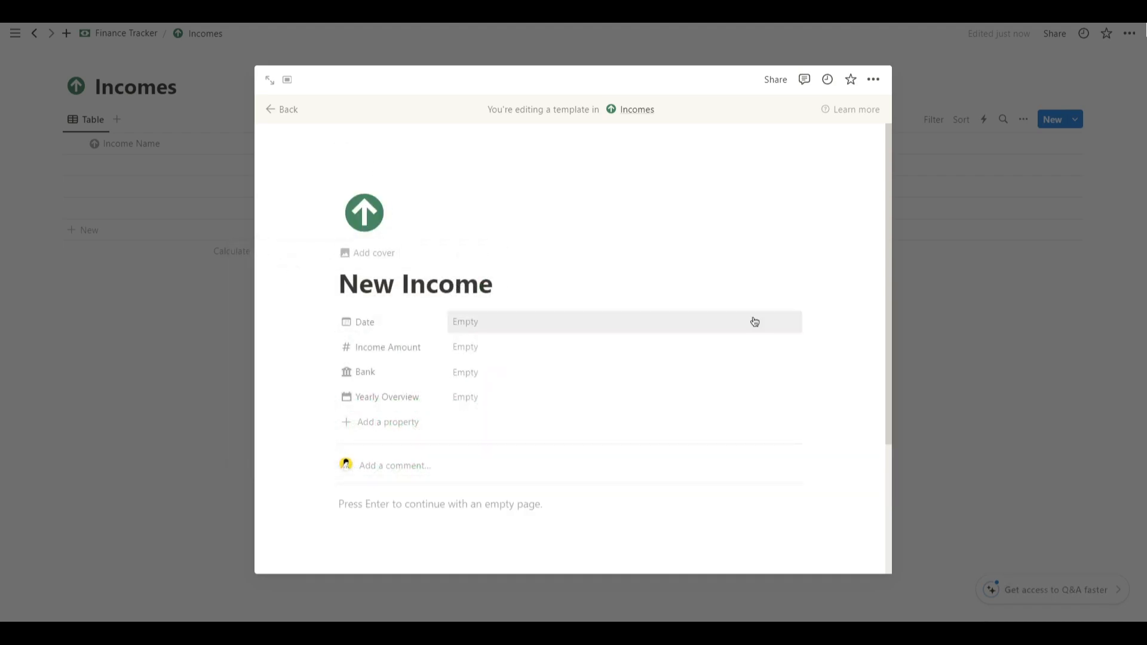
Set the New Income template as the default for new entries in the Incomes database.
click(1081, 125)
click(1080, 124)
click(1121, 166)
click(1013, 152)
click(602, 325)
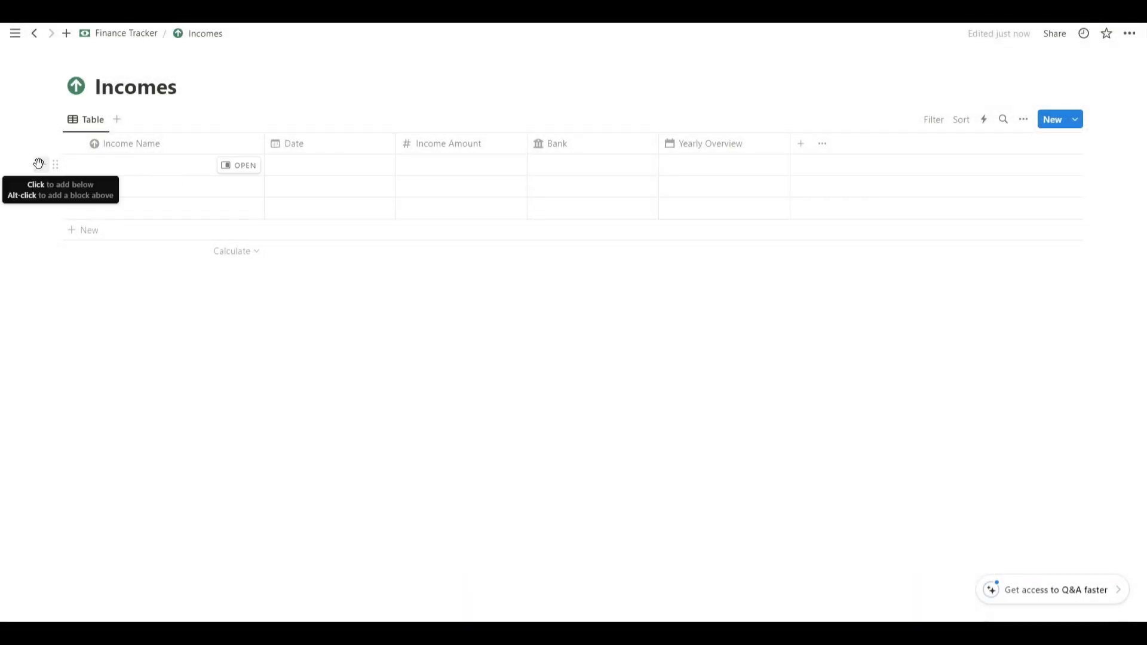
Delete the blank rows in the Incomes table and add two template-based entries named Salary and Side Hustle.
drag(39, 164, 92, 208)
key(Delete)
click(122, 164)
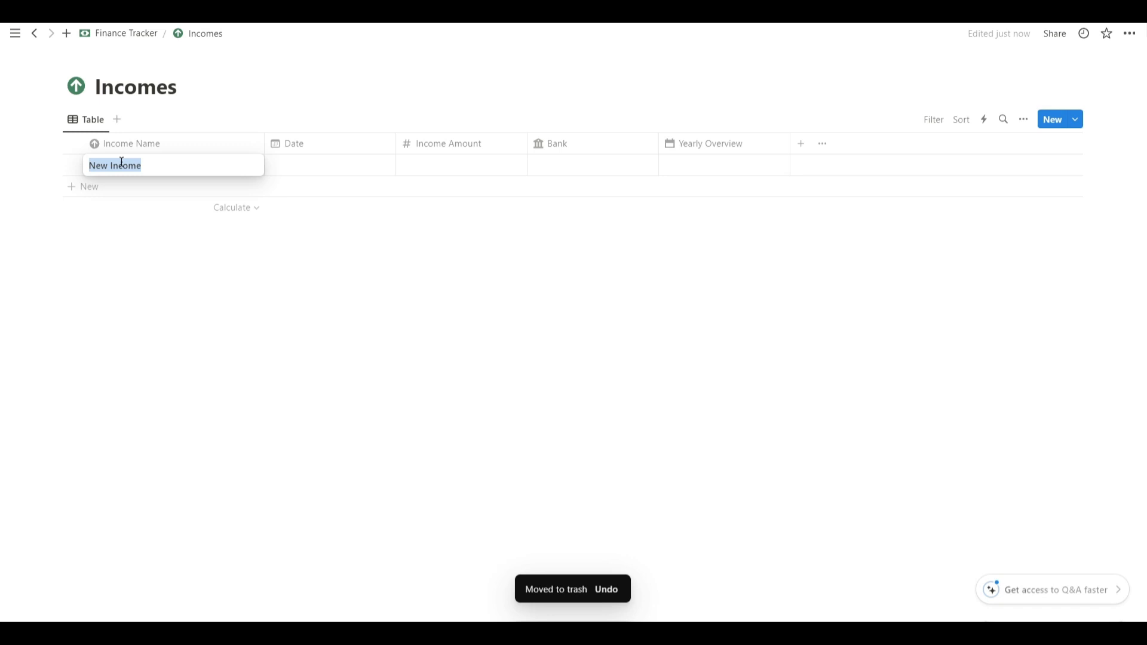
click(134, 186)
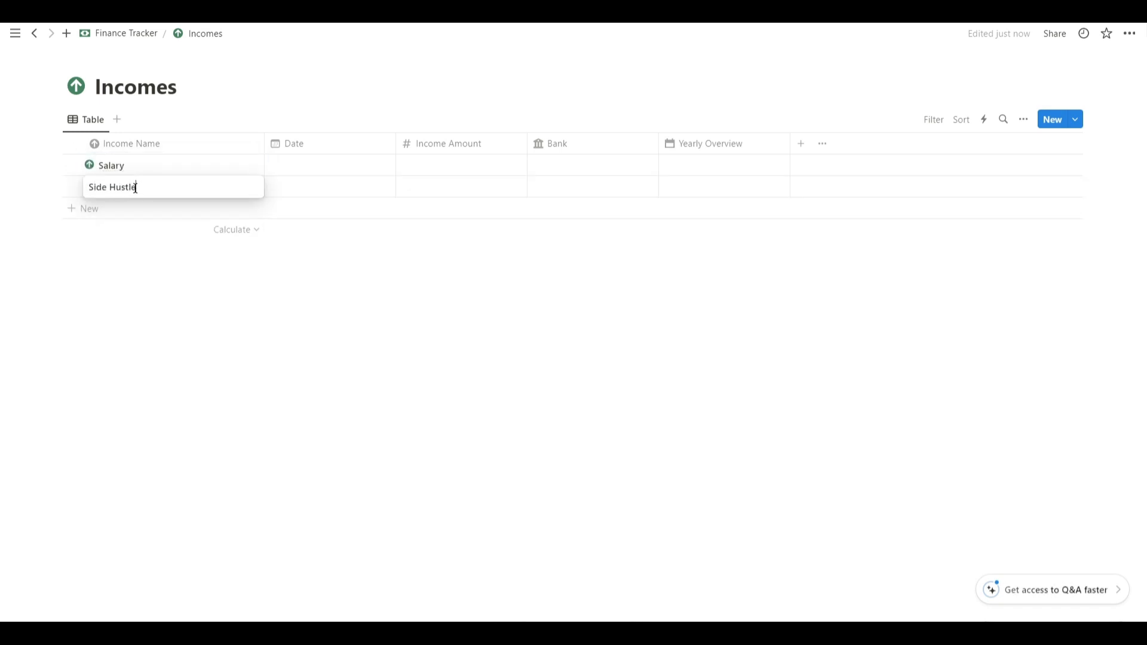
Set the date of Salary to February 1, 2024 and of Side Hustle to February 22, 2024.
click(315, 170)
click(353, 259)
click(317, 188)
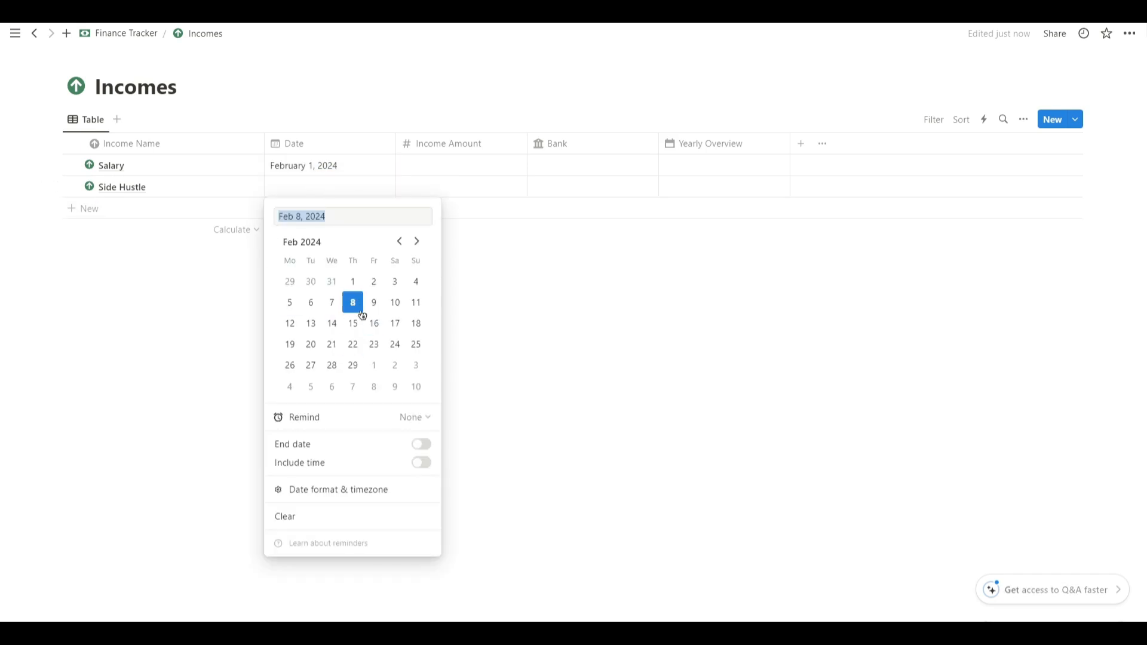
click(353, 344)
key(Escape)
Enter an income amount of $4,000.00 for Salary and $3,000.00 for Side Hustle.
click(474, 167)
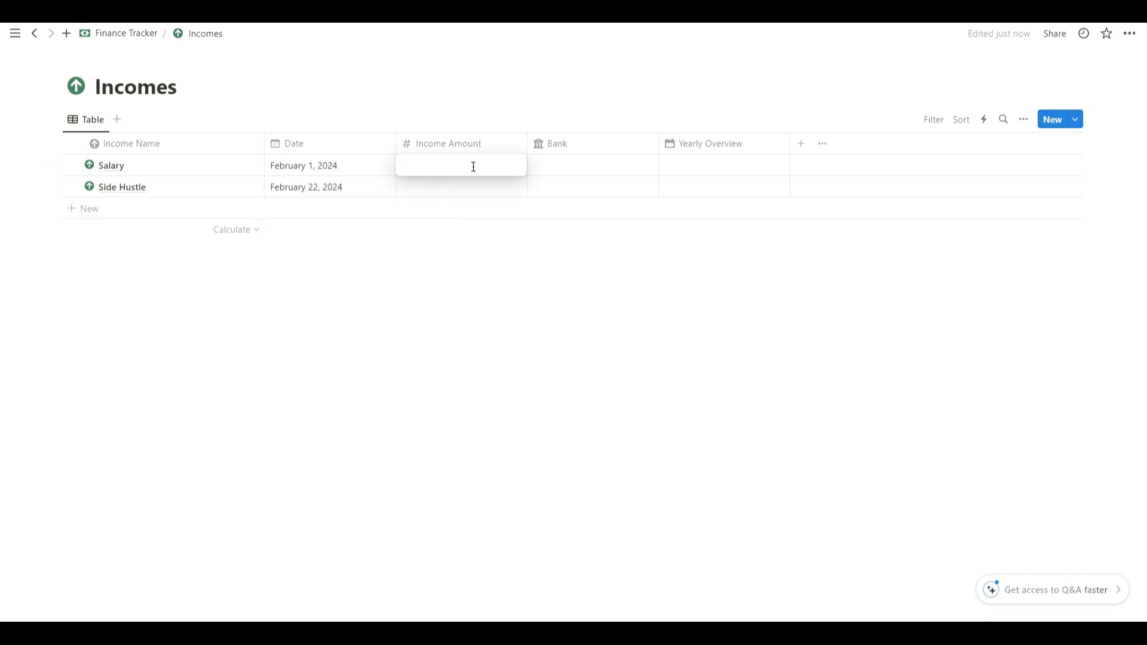
click(488, 188)
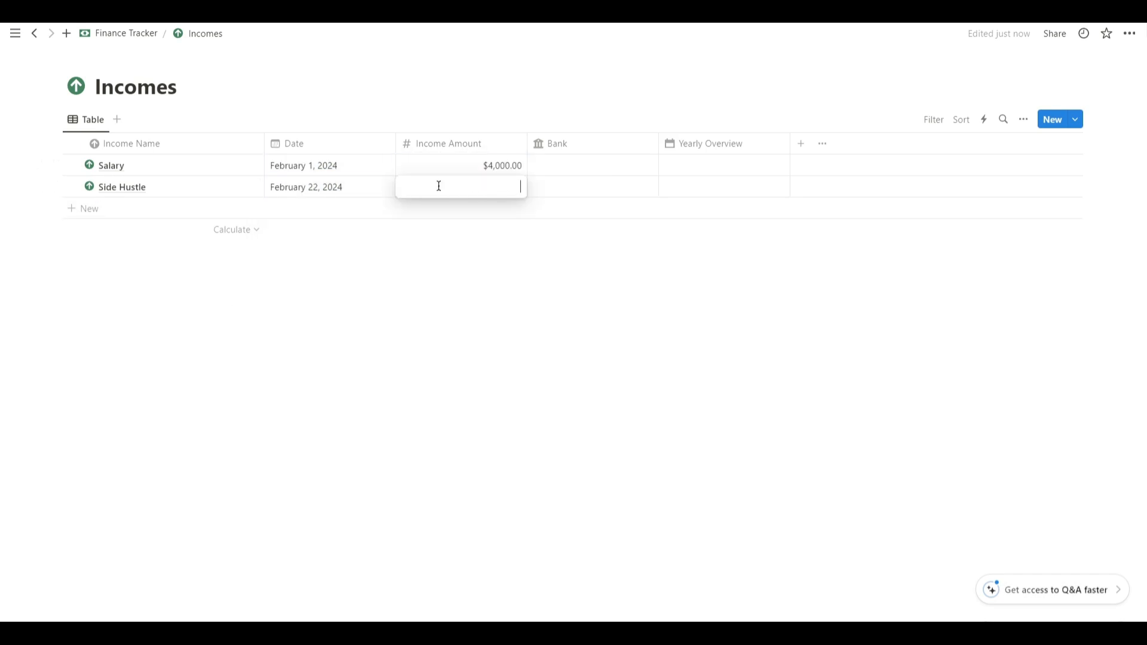
key(Return)
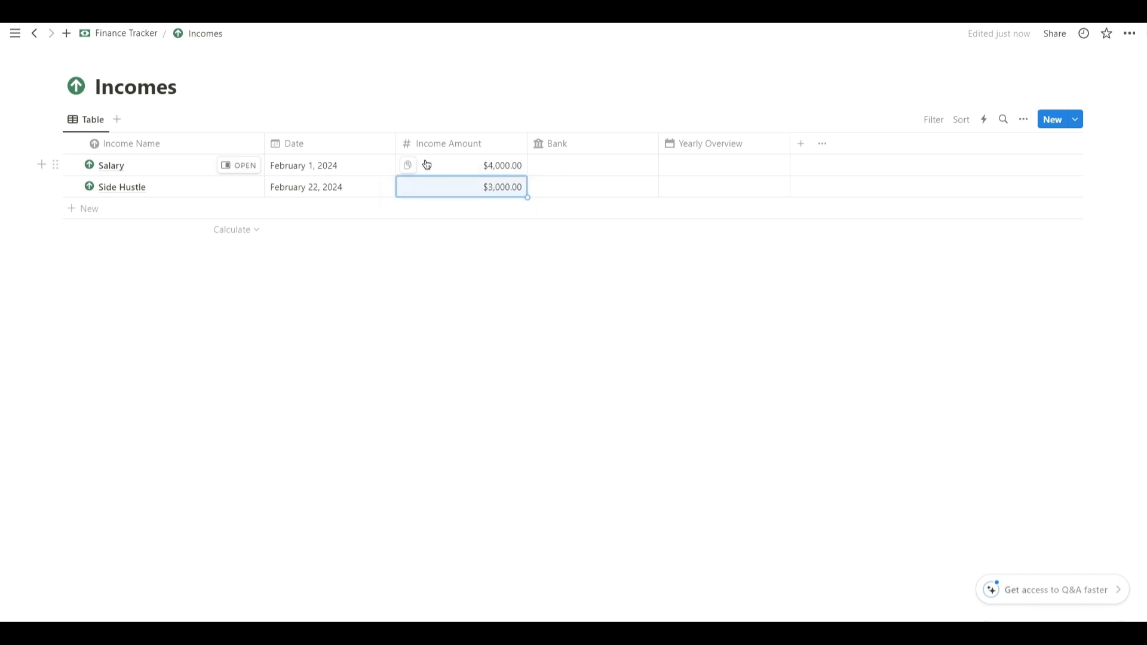
Go to the Expenses database and delete its Tags property.
click(119, 33)
click(380, 258)
click(299, 143)
click(322, 358)
click(558, 325)
Rename the Expenses title property to Expense Name and give it a circled down-arrow icon.
click(108, 144)
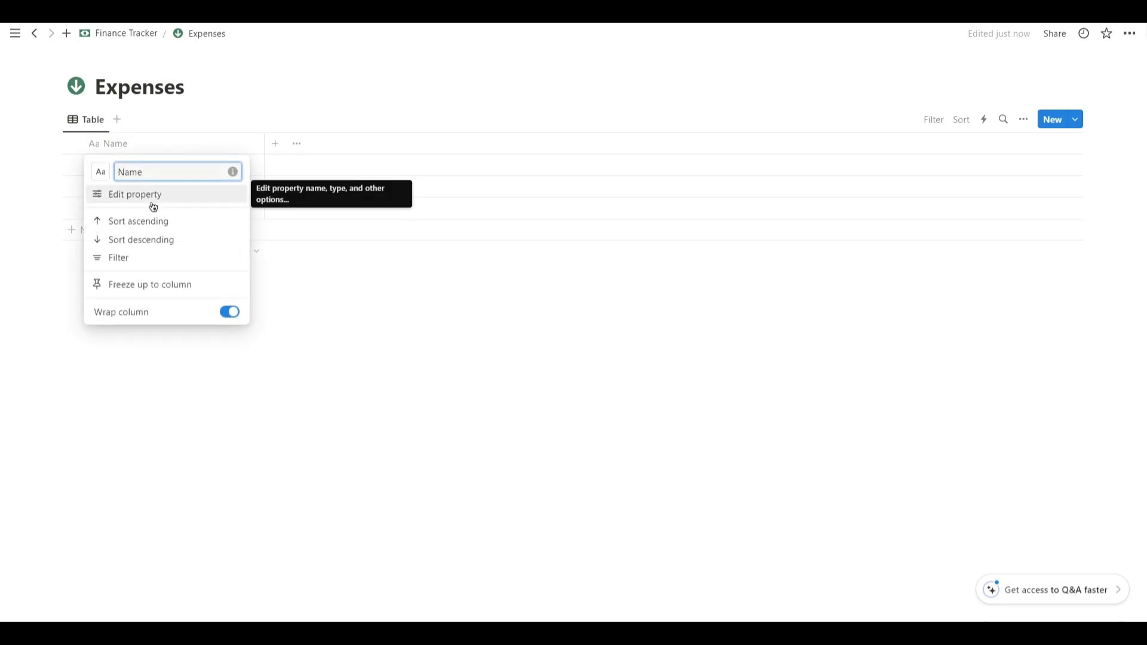
text(Expense)
click(101, 172)
text(arrow)
click(50, 255)
key(Escape)
Delete the two lower blank rows of the Expenses table and open the remaining blank entry.
drag(36, 181, 94, 207)
key(Delete)
click(240, 166)
Add a number property named Expense Amount to the entry, formatted in US dollars.
click(645, 120)
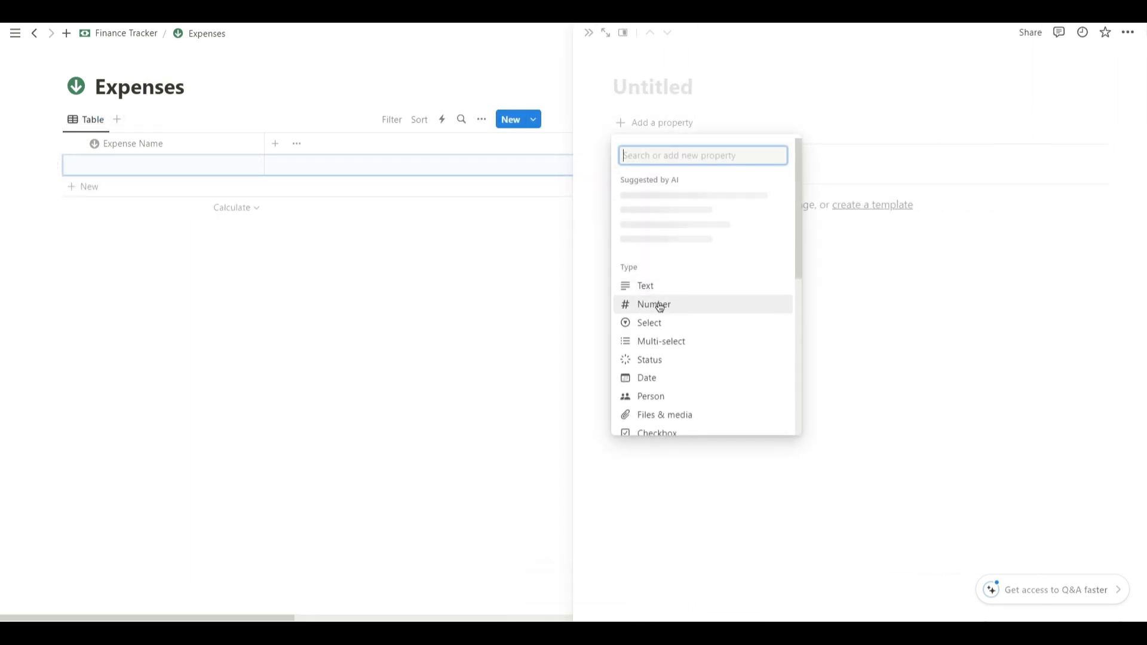
click(687, 218)
click(884, 305)
click(660, 122)
click(669, 163)
click(735, 197)
key(Escape)
Add a date property named Date to the Expenses entry.
click(668, 148)
text(date)
key(Return)
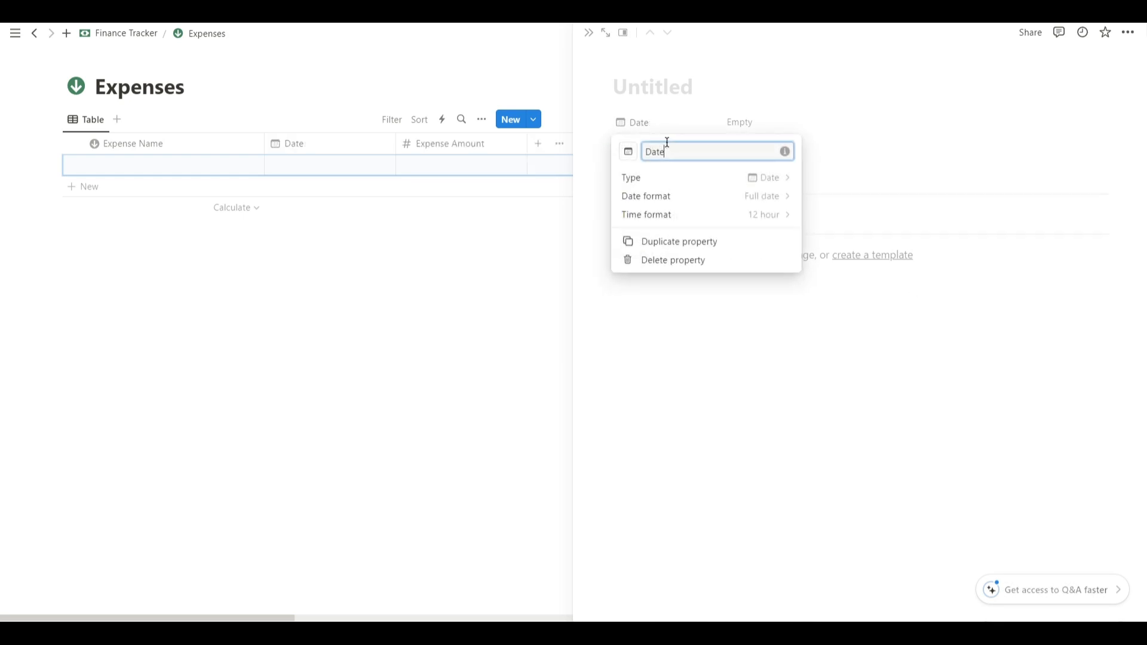
key(Escape)
Set up a relation property linked to the Bank Accounts database and name it Bank.
click(656, 172)
text(rel)
key(Return)
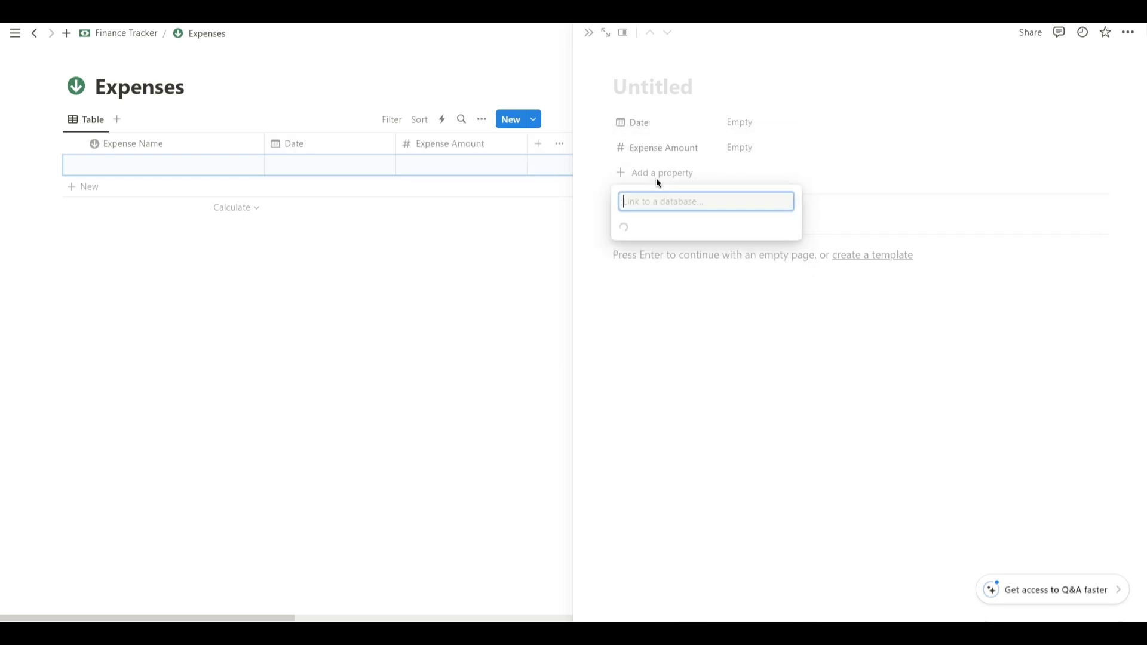
click(673, 346)
key(BackSpace)
key(BackSpace)
key(BackSpace)
key(BackSpace)
key(BackSpace)
key(BackSpace)
key(BackSpace)
key(BackSpace)
key(BackSpace)
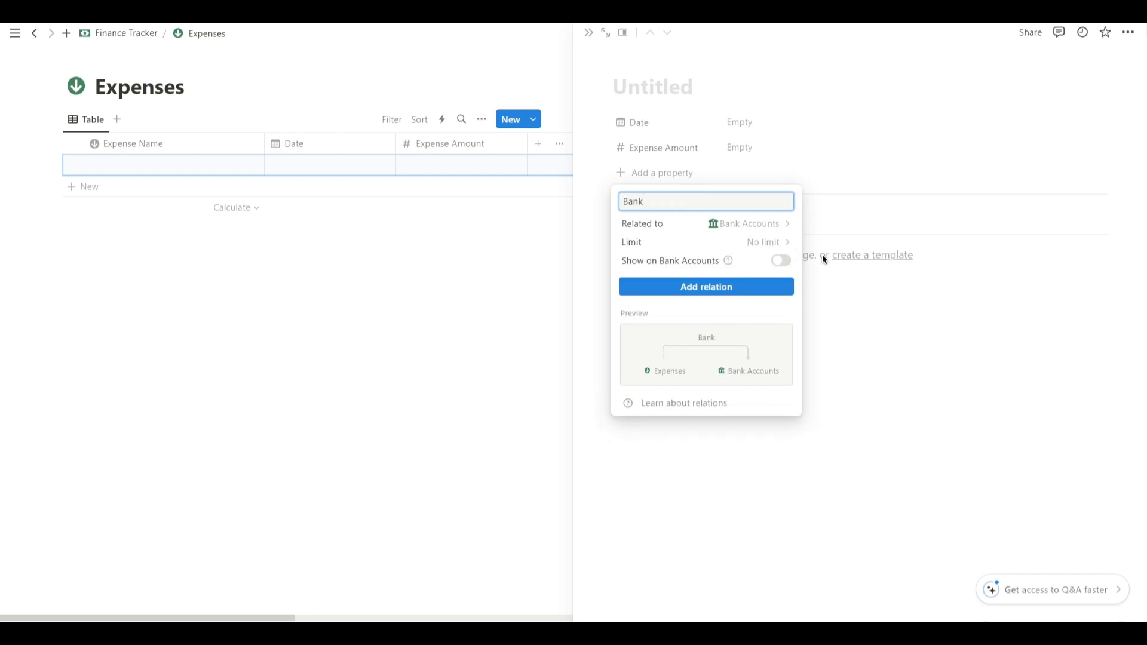
Add the Bank relation with its Expenses counterpart shown on Bank Accounts, and give it a bank icon.
click(780, 260)
click(684, 302)
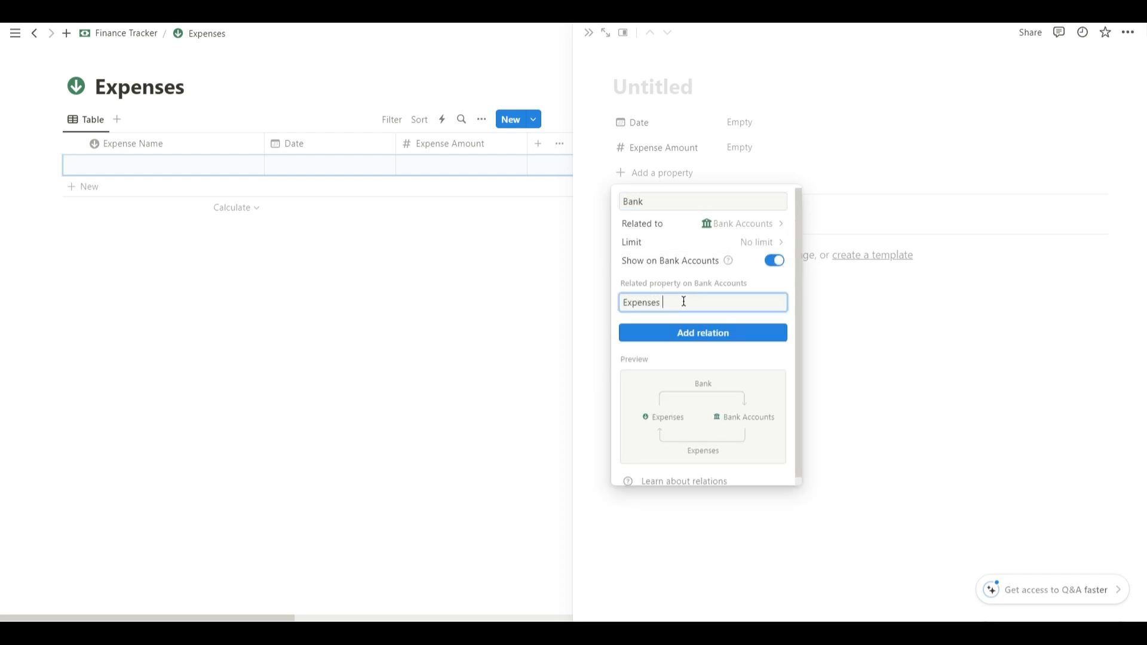
text(s)
click(686, 332)
click(628, 201)
click(621, 299)
Reorder the entry's properties to Expense Amount, Date, Bank.
click(639, 128)
drag(640, 153, 650, 124)
drag(655, 174, 658, 129)
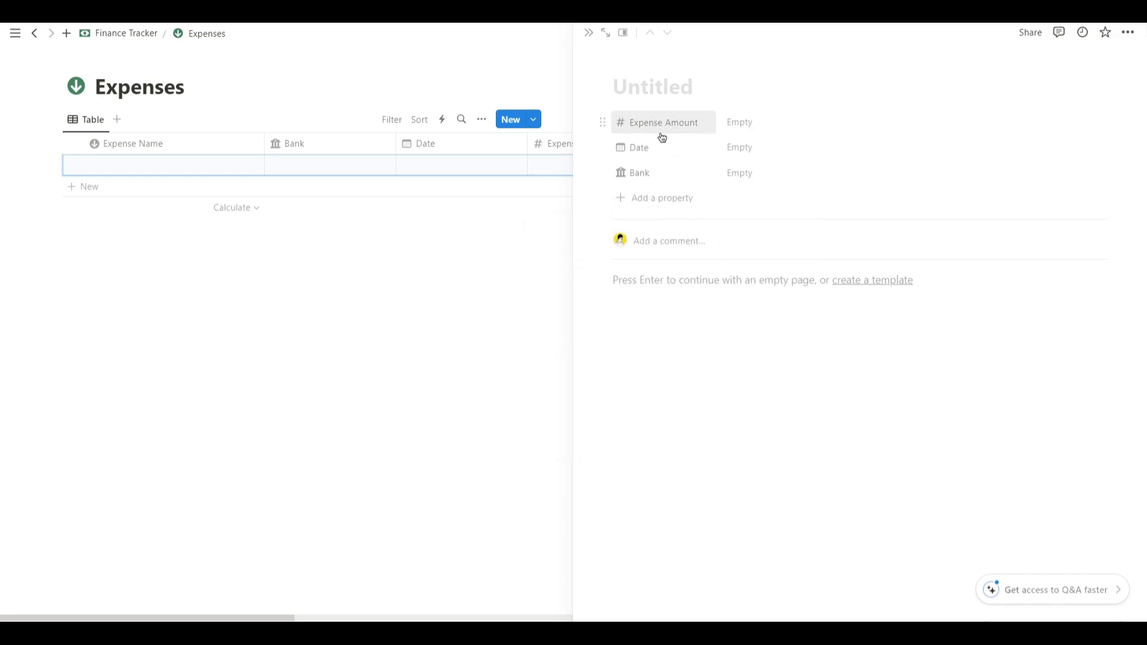
Set up another relation property linked to the Yearly Overview database and name it Year.
click(663, 198)
text(rela)
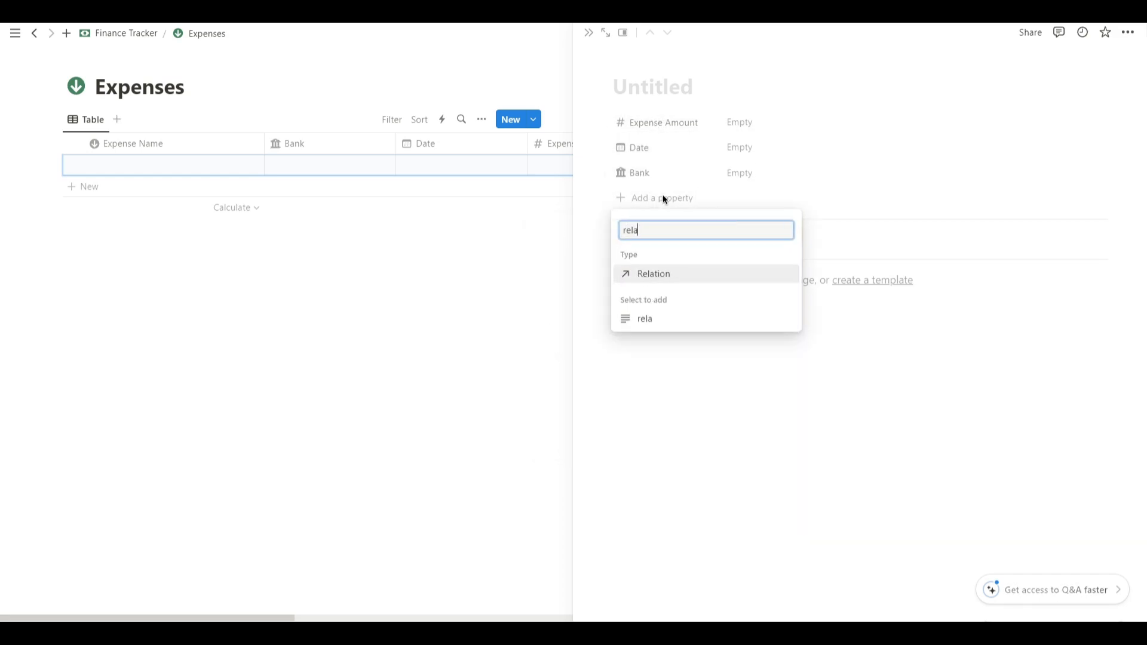
key(Return)
click(686, 351)
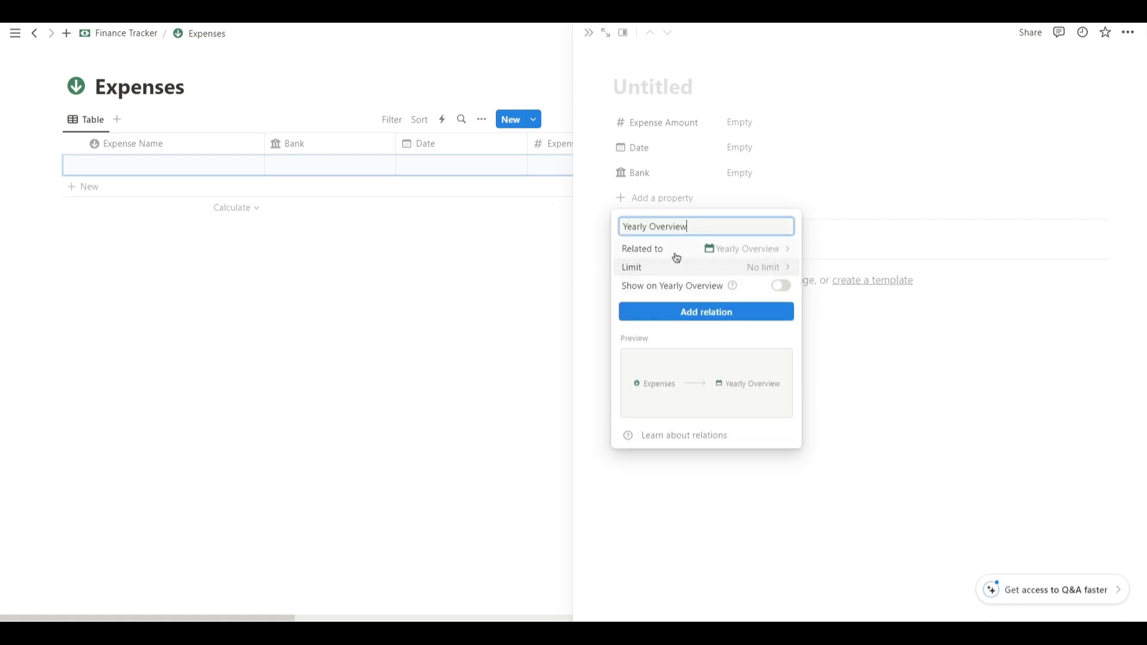
text(year)
key(BackSpace)
key(BackSpace)
key(BackSpace)
key(BackSpace)
text(Year)
Add the Year relation, shown on Yearly Overview as Expenses Pages, and give it a calendar icon.
click(781, 287)
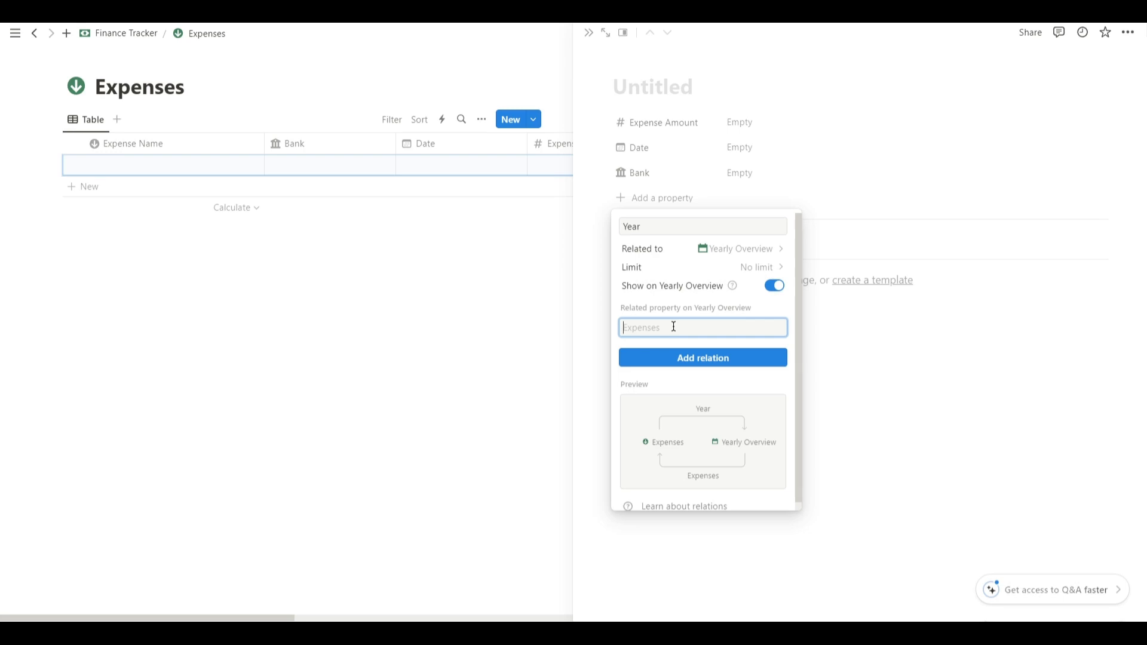
text(Expenses Pages)
click(705, 358)
click(627, 226)
text(calendar)
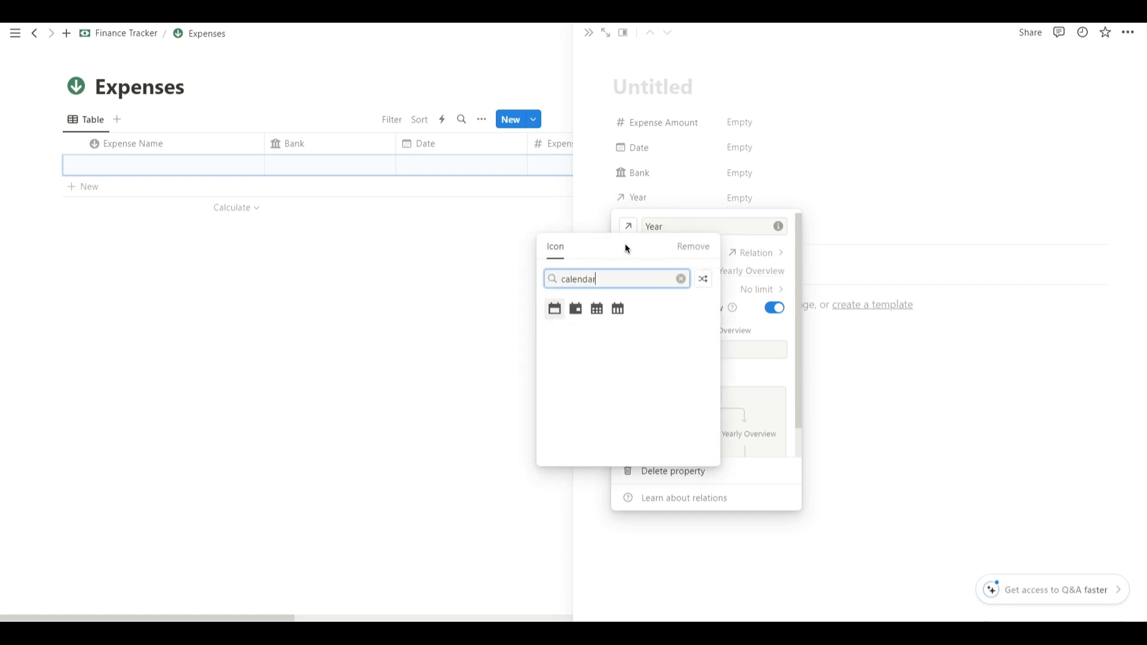
key(Return)
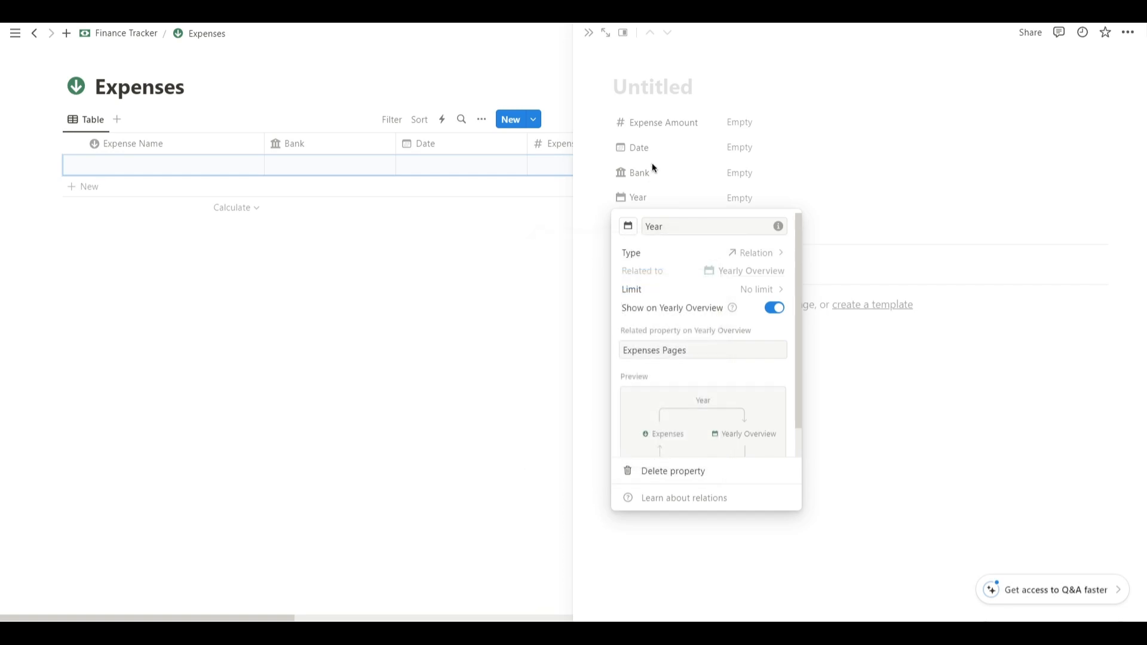
Add a relation named Subscription to the Finance Tracker's Subscriptions database, shown there as Expenses Pages.
click(651, 228)
text(rela)
key(Return)
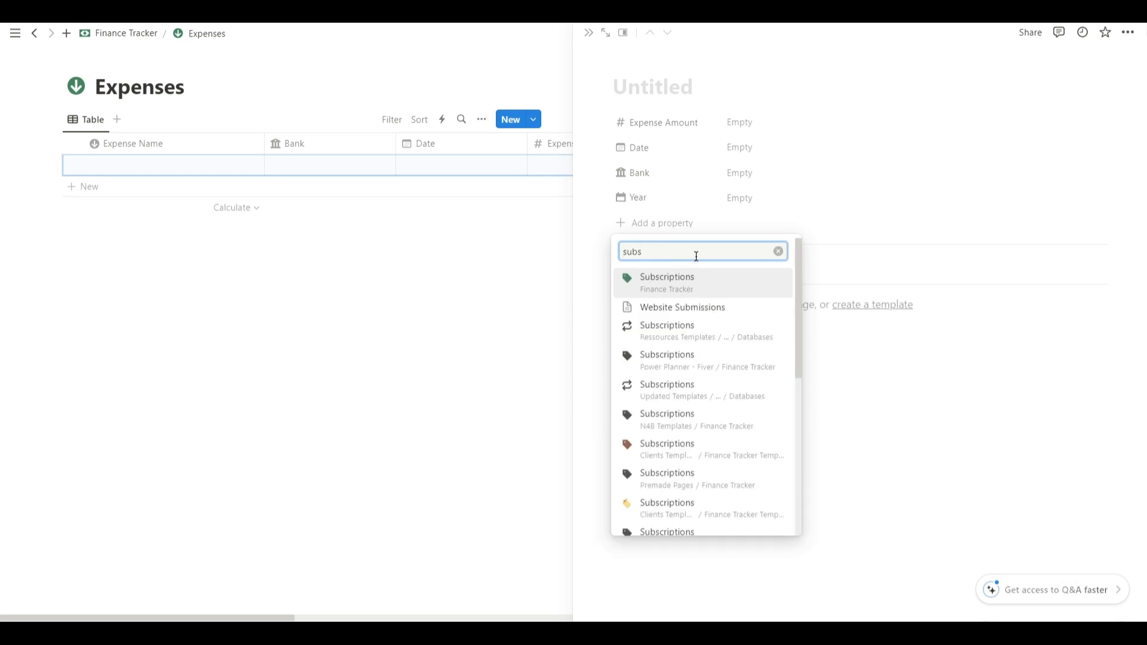
click(701, 271)
click(773, 311)
click(698, 351)
text(Pages)
click(717, 382)
Give the Subscription property a tag icon and place it below Year.
click(629, 251)
text(sale)
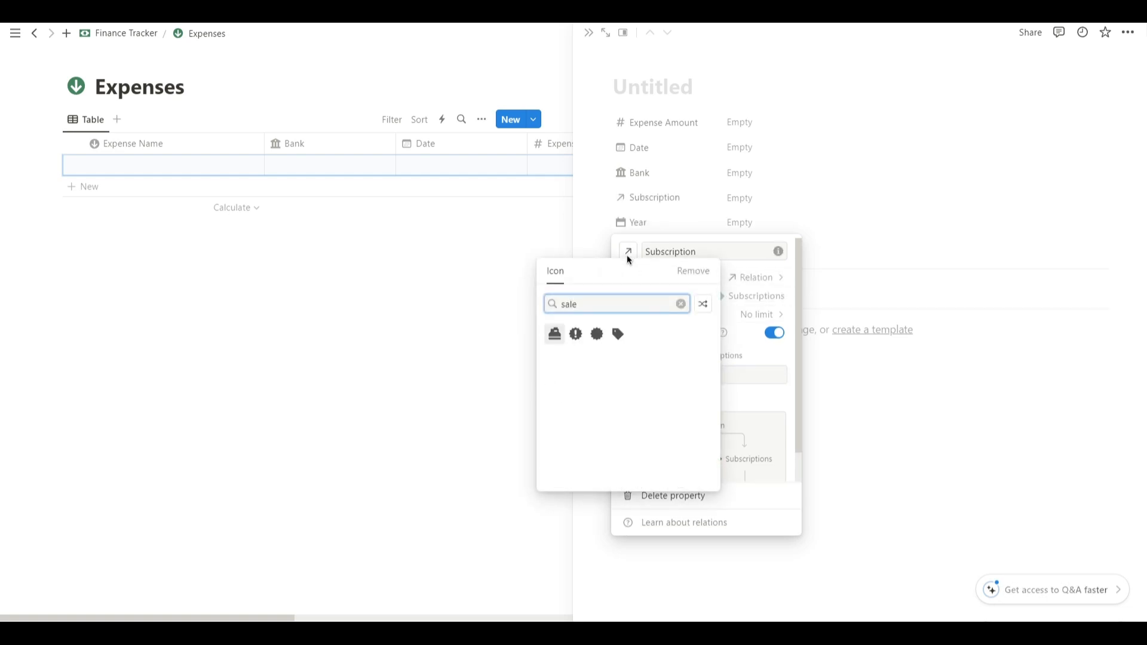
click(617, 333)
key(Escape)
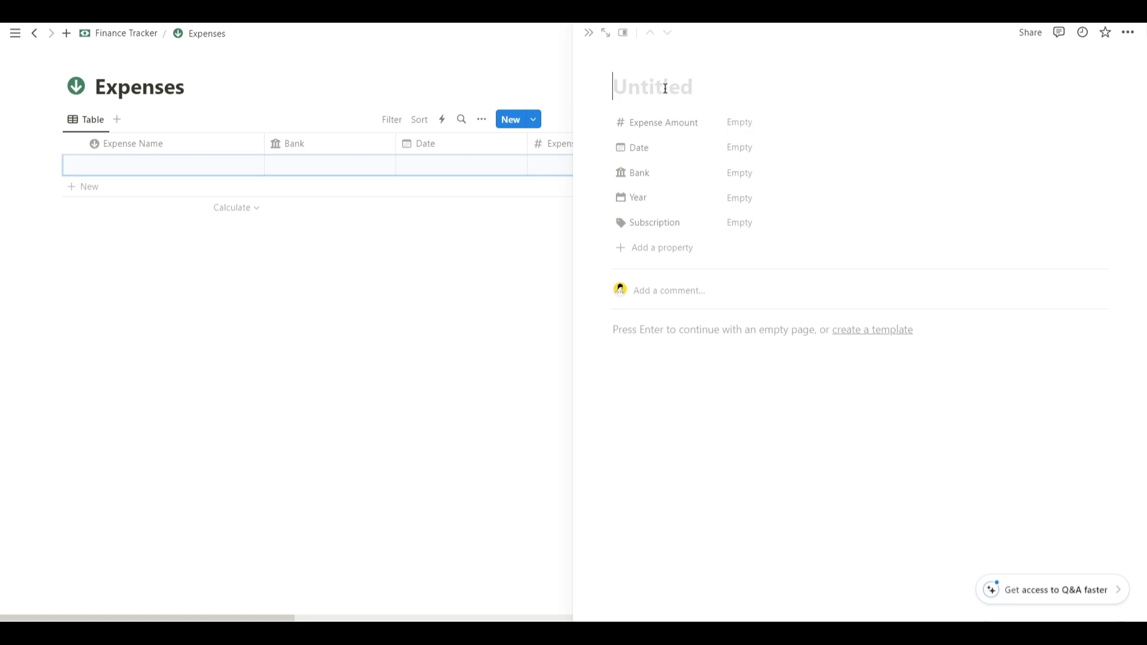
click(435, 109)
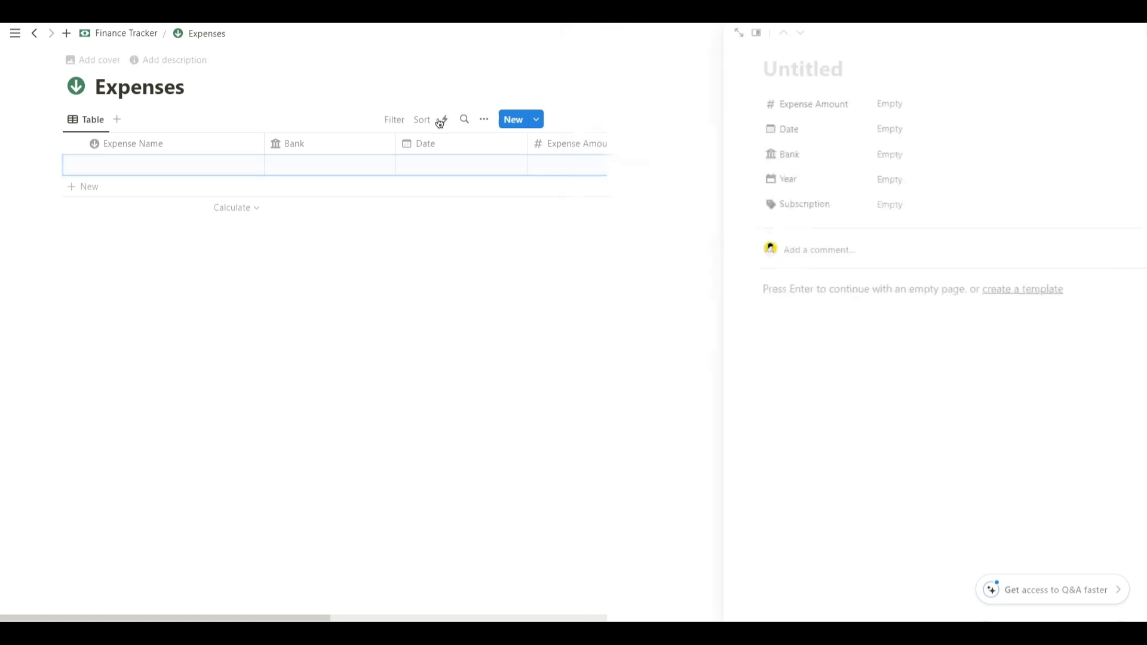
Create an Expenses template titled New Expense with a red circled down-arrow icon.
click(1074, 119)
click(958, 206)
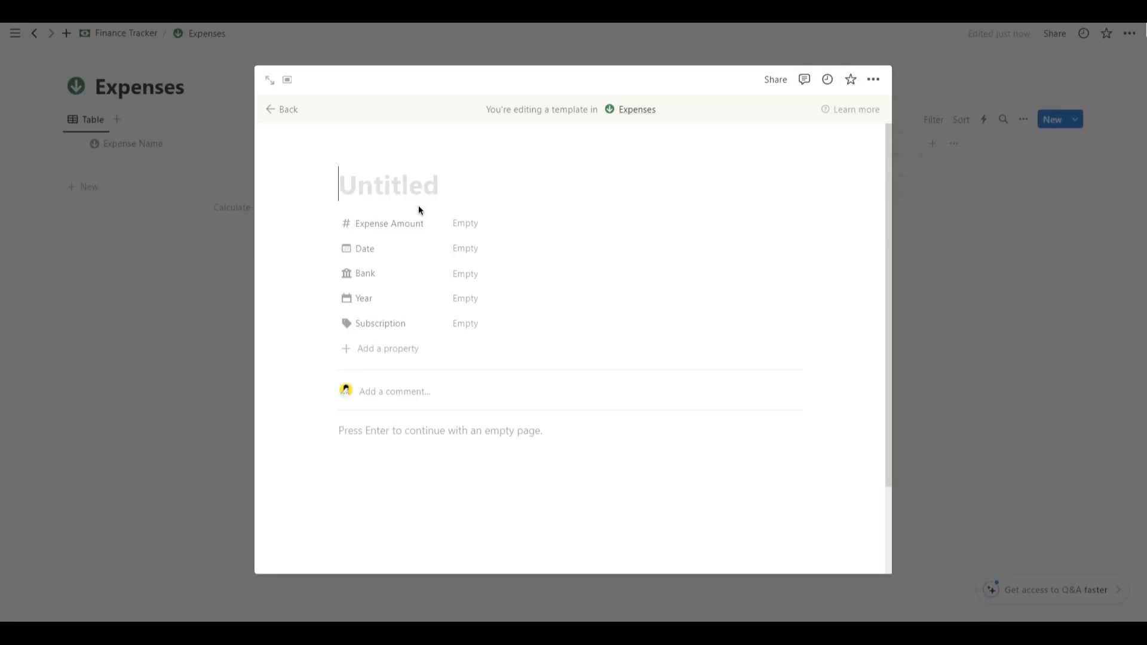
text(New Expense)
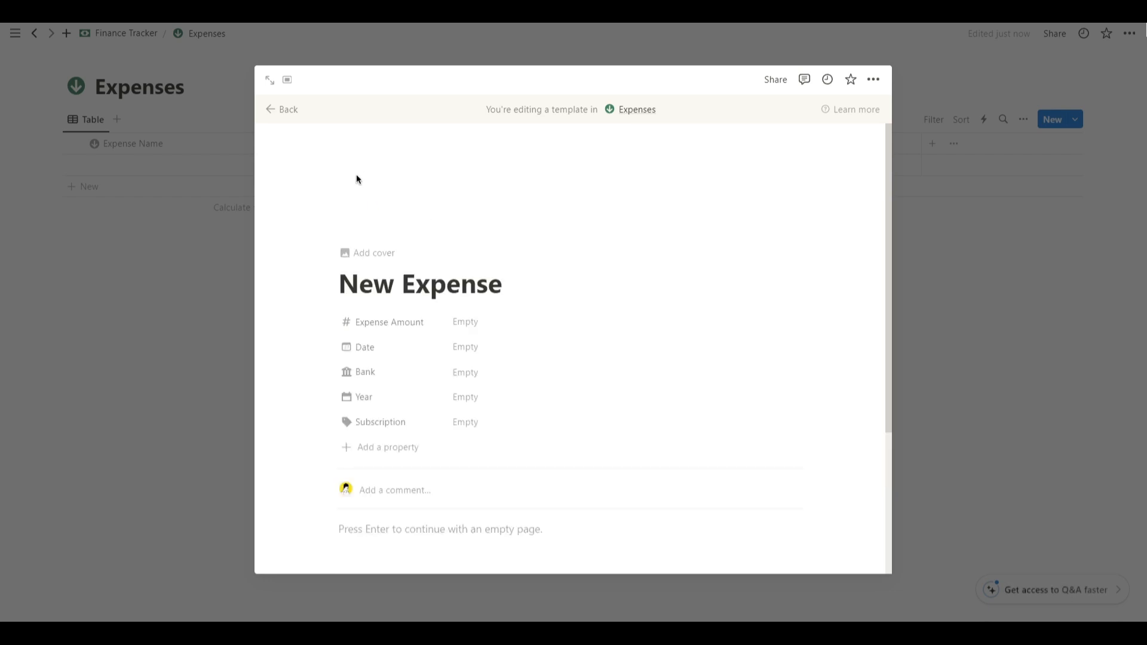
click(374, 251)
click(481, 288)
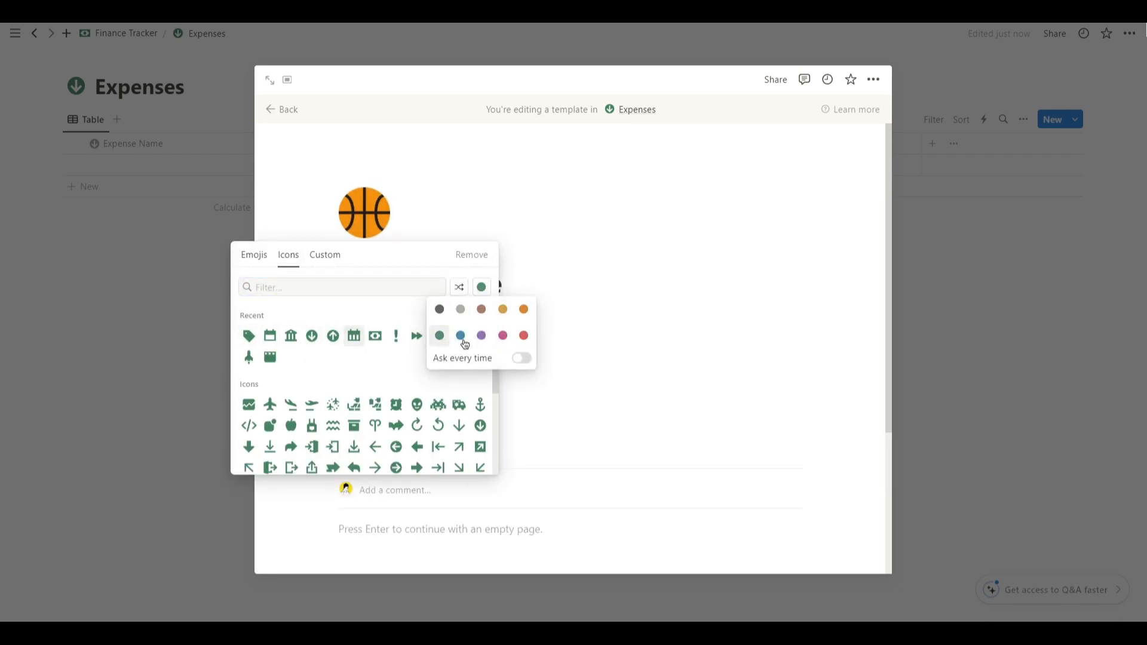
click(312, 336)
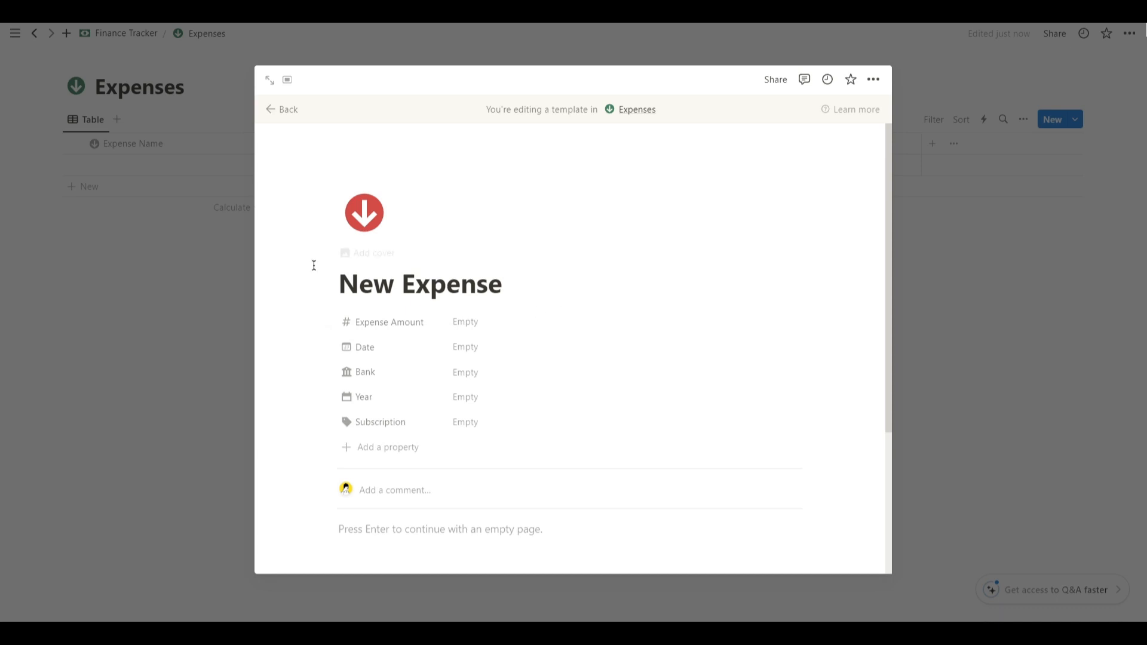
click(209, 282)
Apply the New Expense template to the blank Expenses entry.
click(238, 165)
click(665, 364)
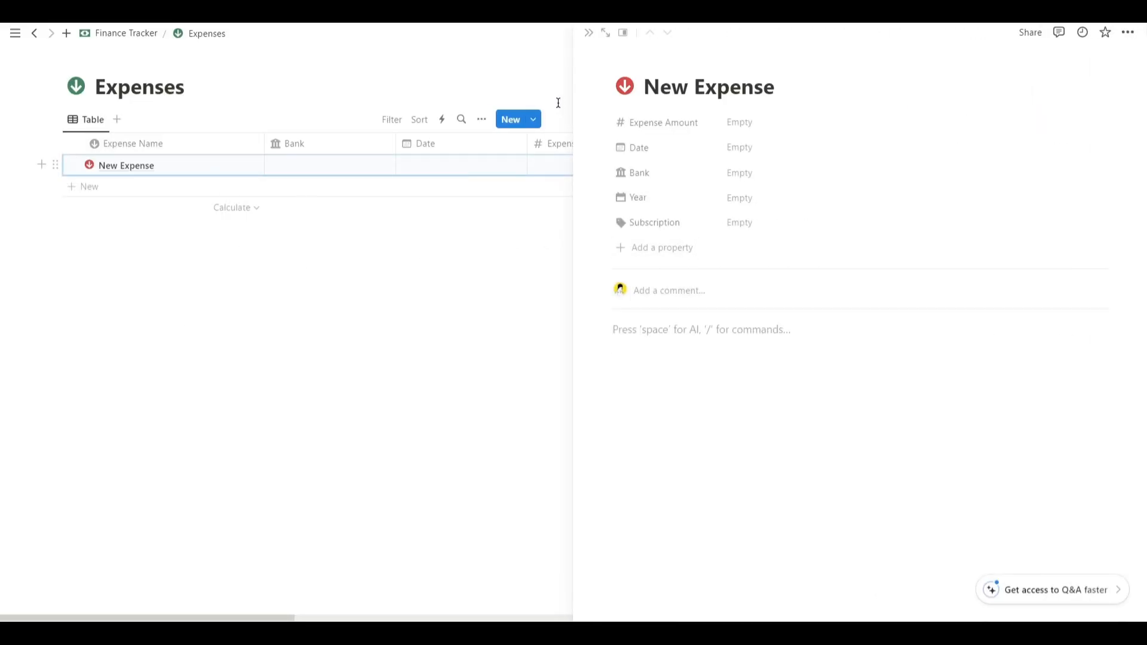
click(377, 167)
click(338, 171)
key(Escape)
Set the New Expense entry's date to February 8, 2024 and its expense amount to $500.00.
click(436, 168)
click(483, 283)
click(585, 177)
text(500)
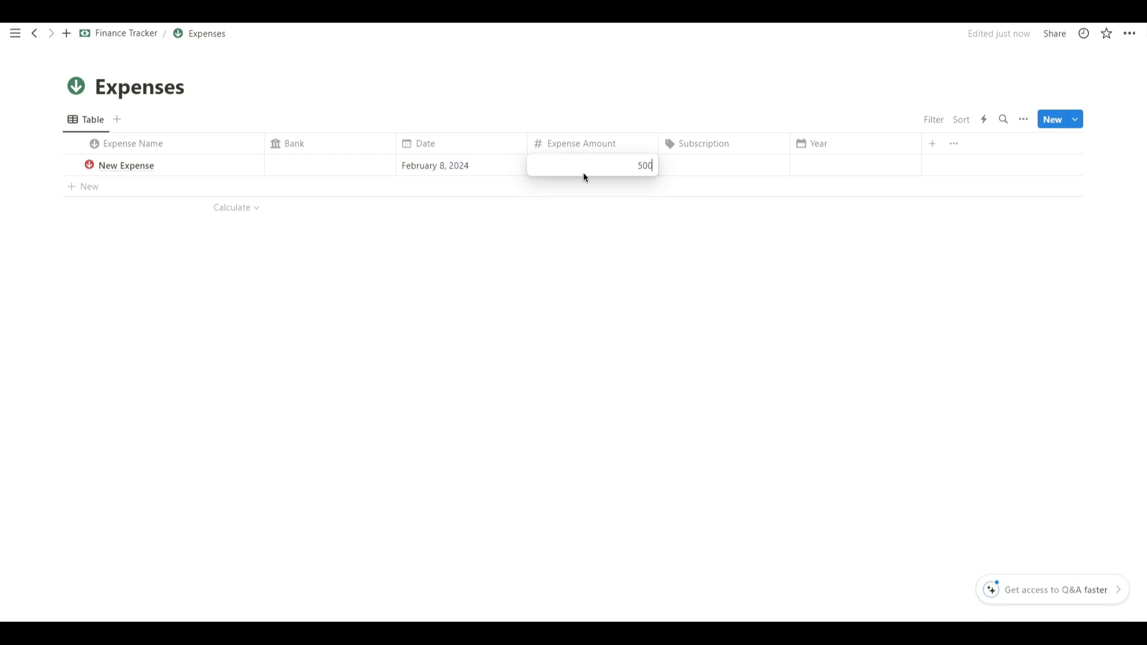
key(Return)
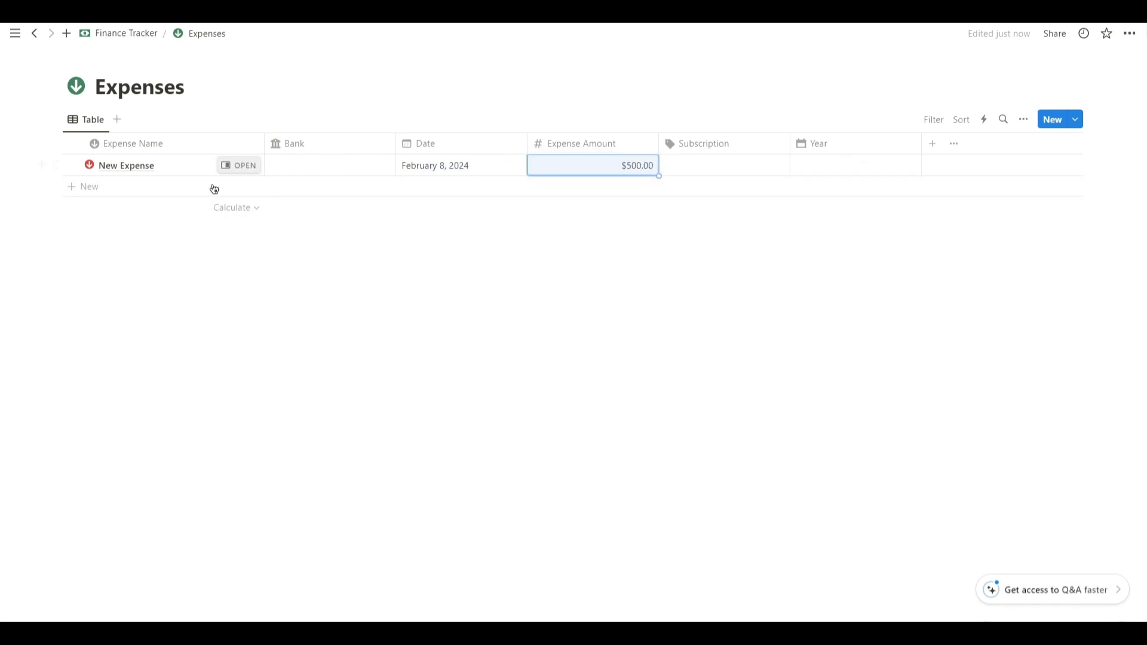
Go to the Subscriptions database and delete its Tags property.
click(127, 34)
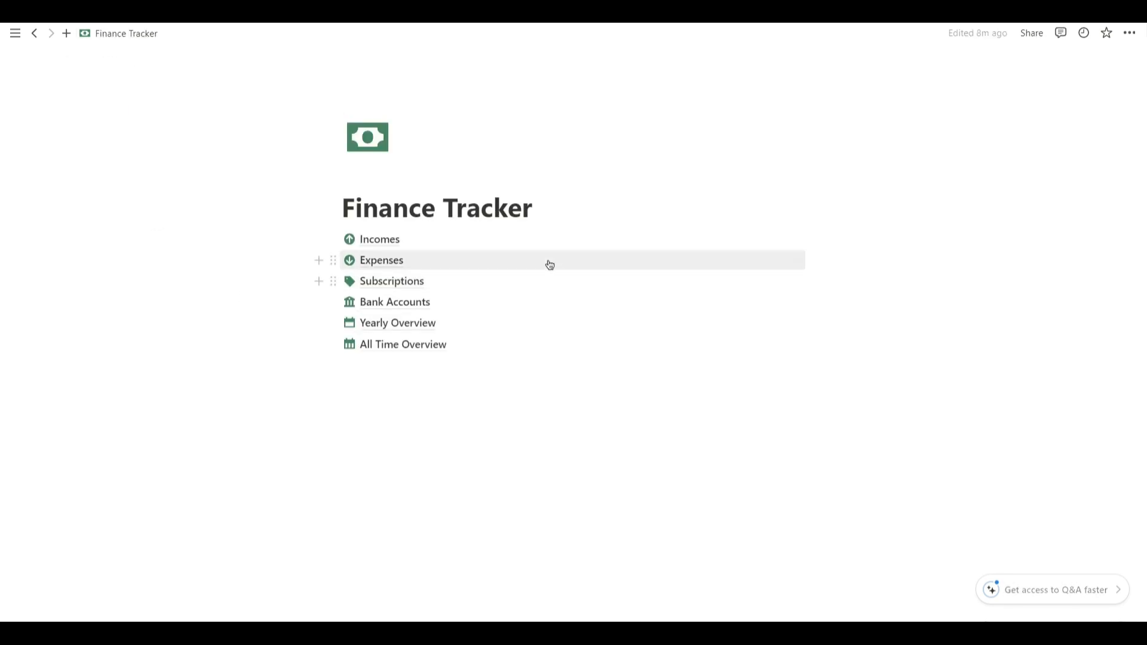
click(391, 279)
click(320, 144)
click(302, 351)
key(Return)
Give the Expenses Pages property in Subscriptions a circled down-arrow icon.
click(316, 143)
click(282, 172)
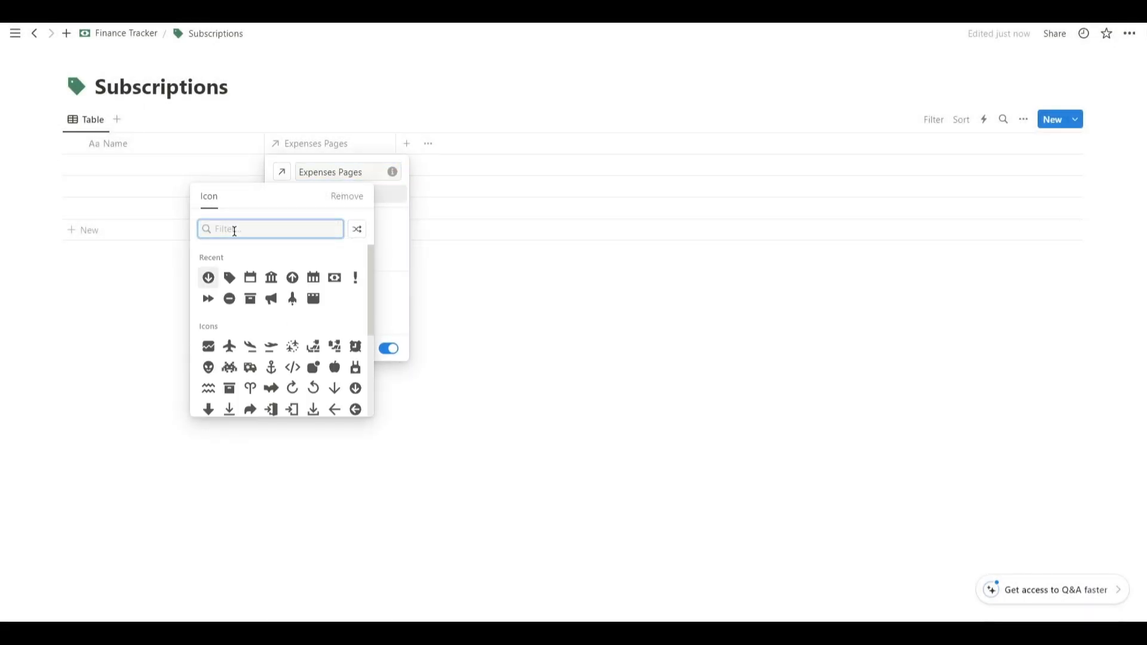
click(207, 277)
click(221, 324)
Rename the Subscriptions title property to Subscription Name and give it a tag icon.
click(140, 143)
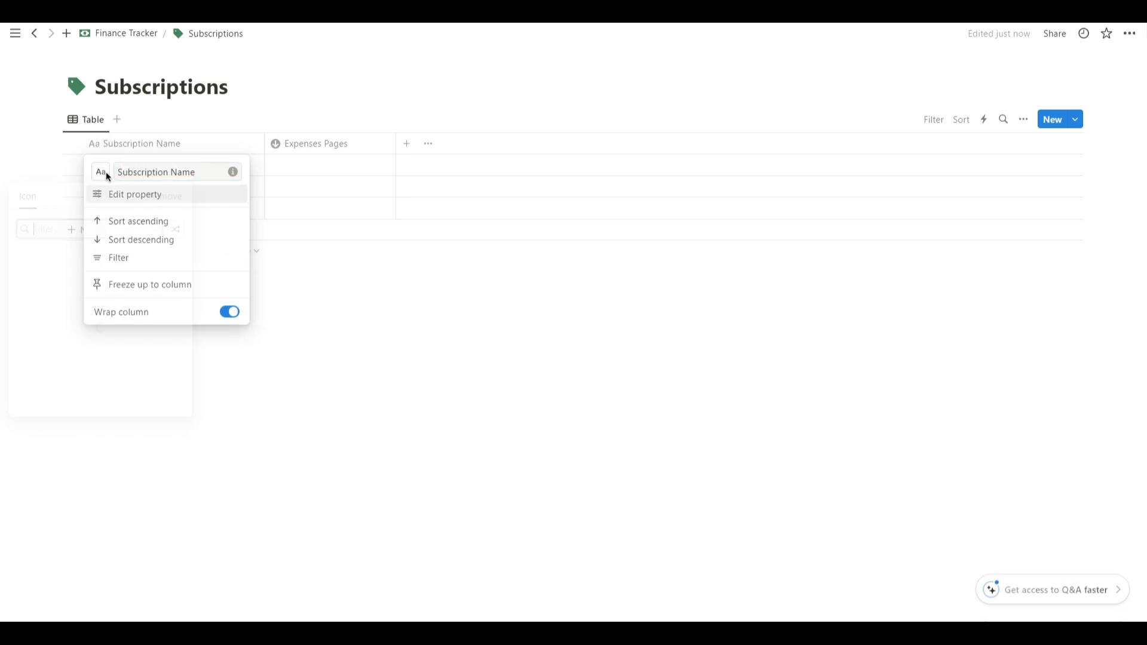
click(101, 172)
click(90, 259)
click(347, 286)
Open the first blank Subscriptions entry and add a date property named Date.
click(242, 166)
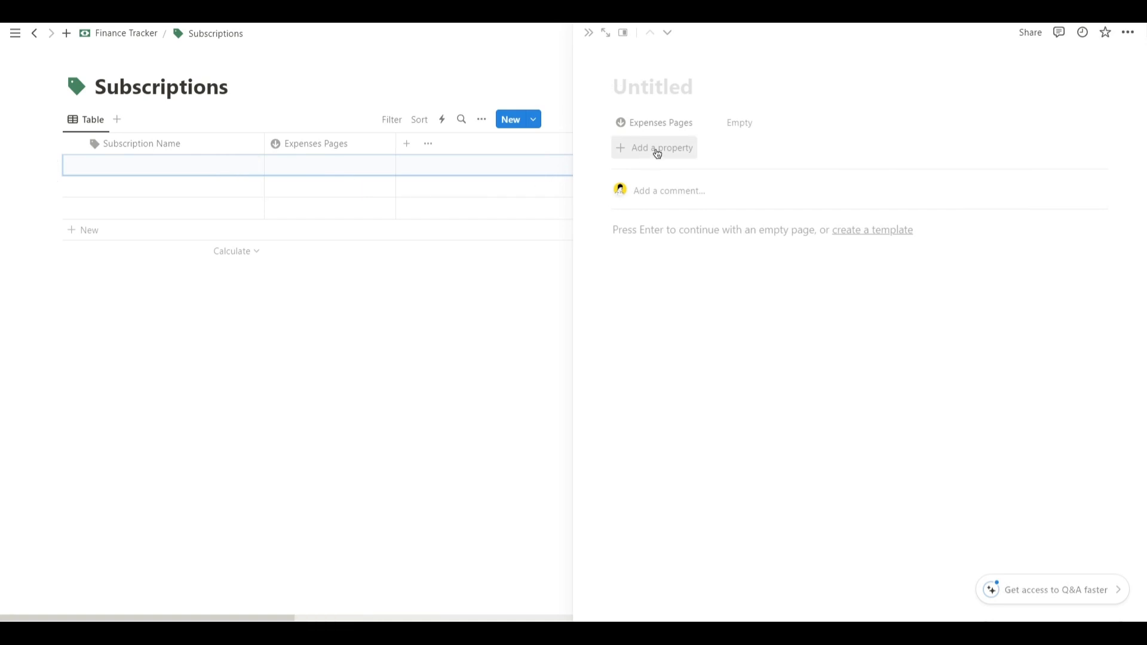
click(657, 154)
text(date)
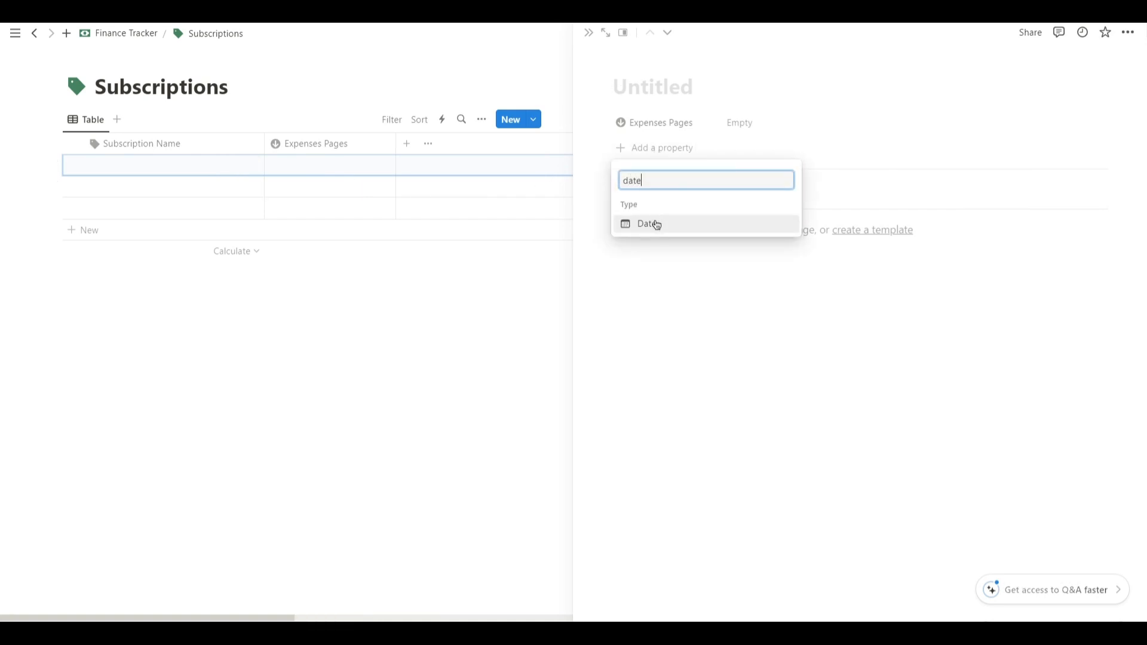
click(655, 223)
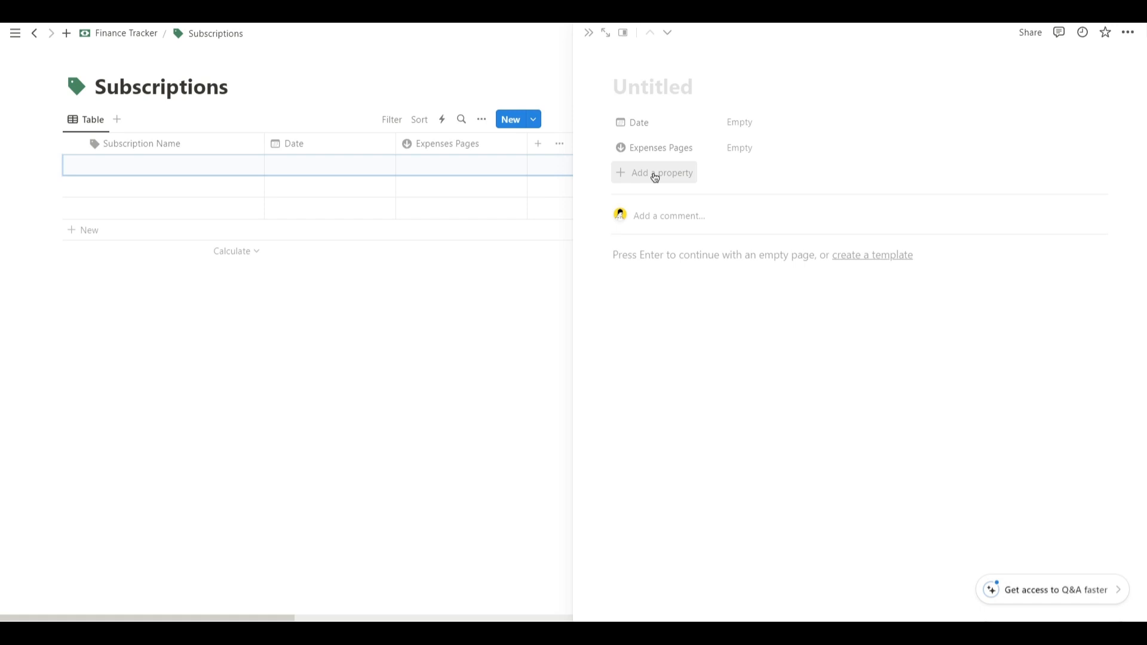
Add a number property named Cost with a banknote icon and the US Dollar format.
click(654, 174)
text(numb)
key(Return)
text(Cost)
click(628, 200)
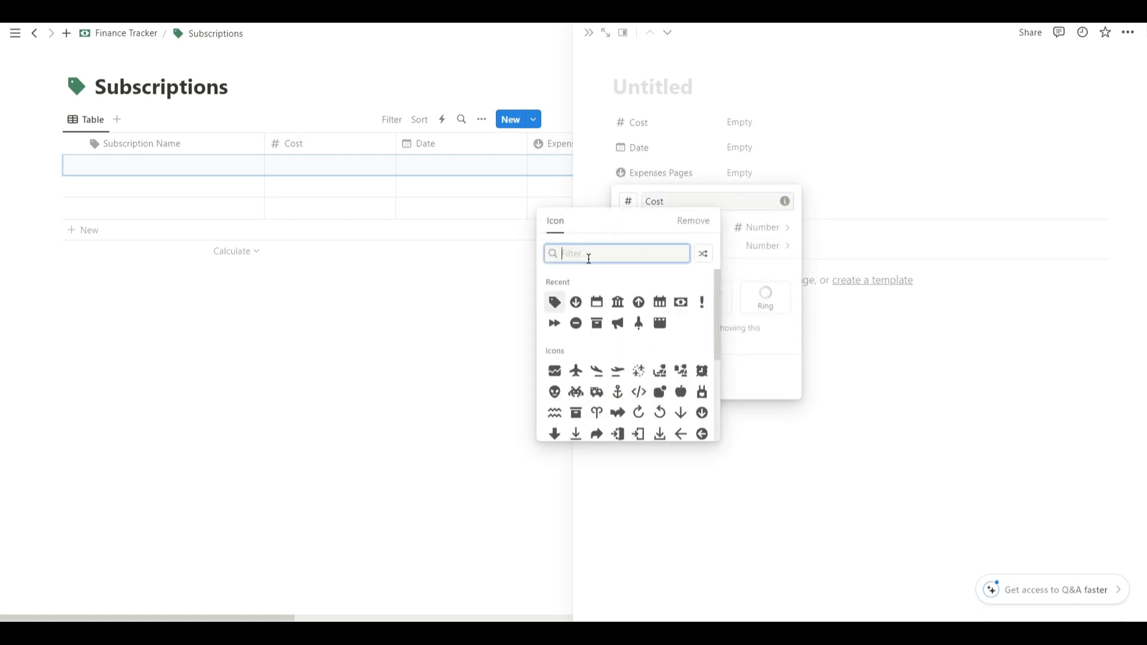
text(money)
click(638, 283)
click(767, 244)
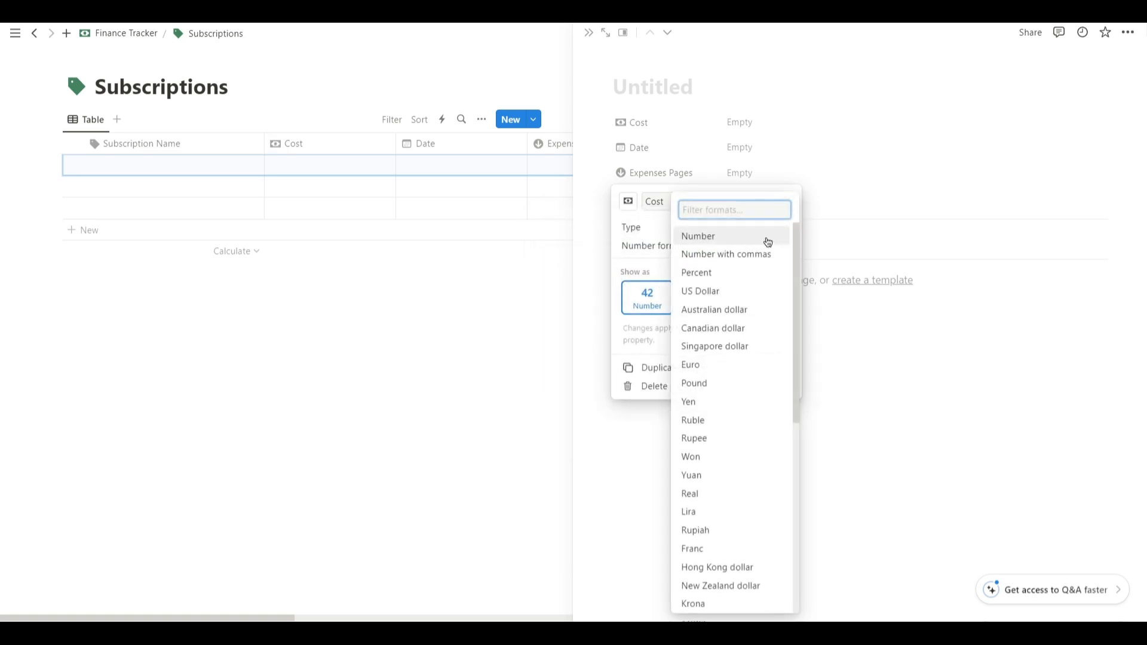
click(733, 289)
click(676, 148)
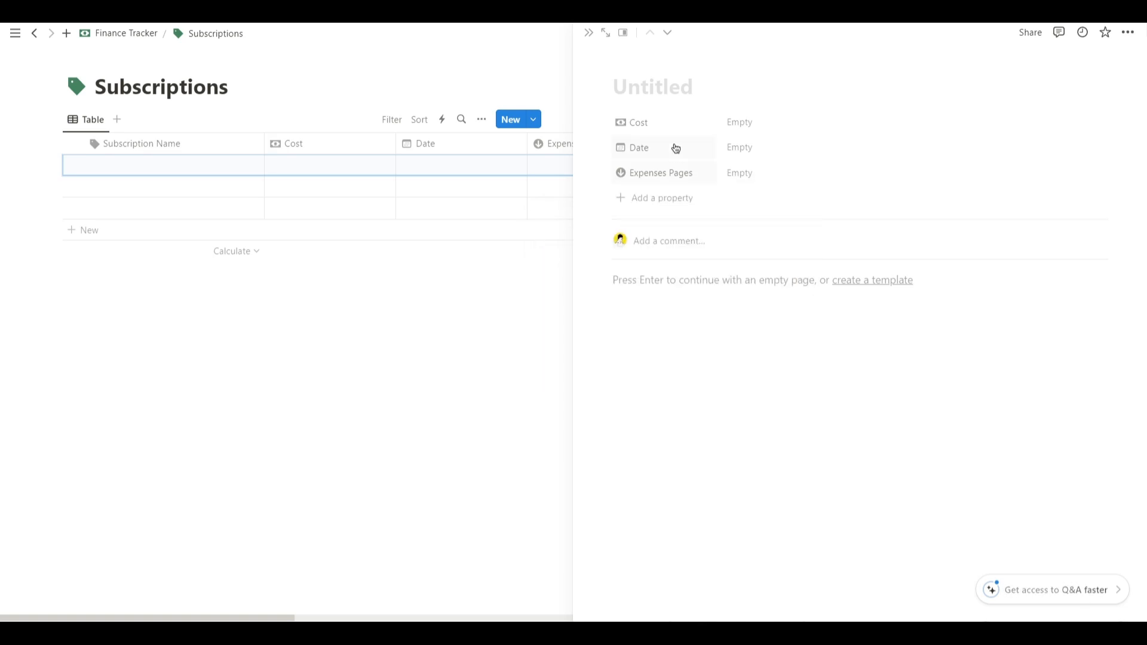
Add a select property named Billing with a card icon to the Subscriptions entry.
click(666, 196)
text(sele)
key(Return)
text(Billing)
click(629, 227)
text(card)
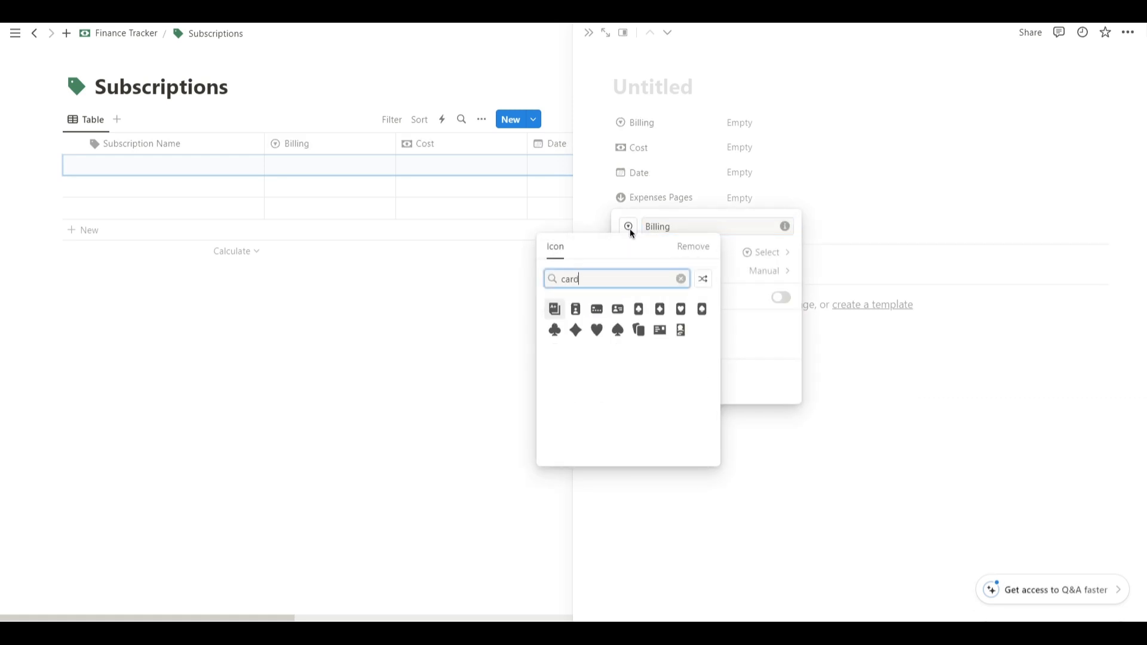
key(Right)
key(Right)
key(Right)
key(Down)
key(Return)
Add the options Monthly and Yearly to the Billing property and reorder them.
click(675, 346)
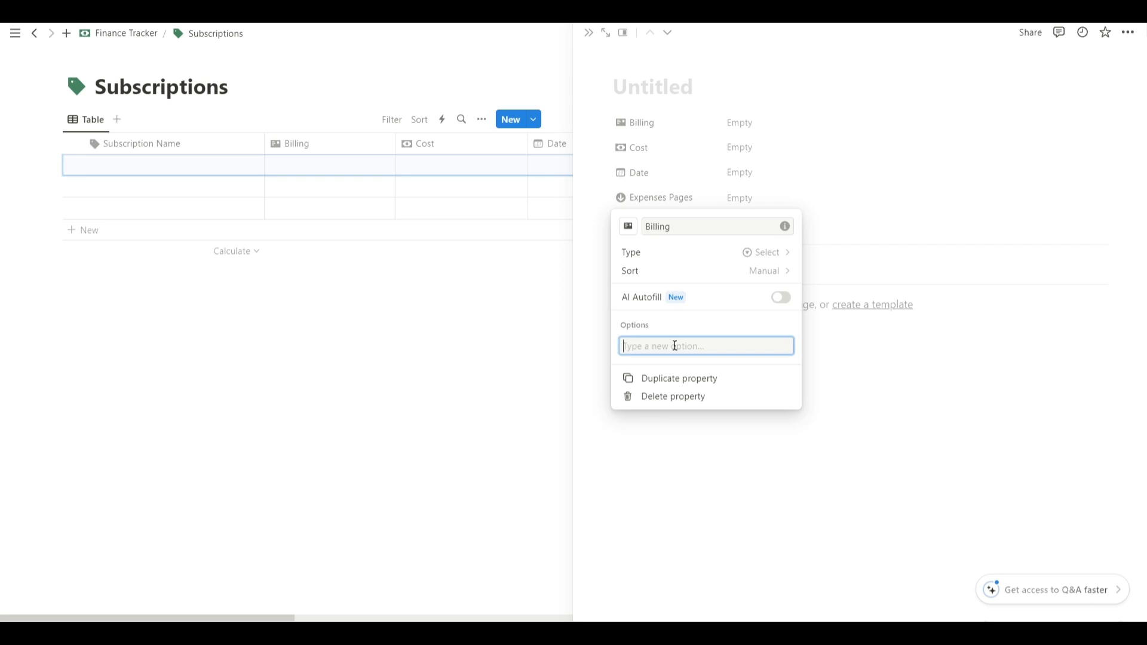
text(Monthly)
key(Return)
text(Yearly)
key(Return)
click(711, 362)
click(694, 269)
click(627, 362)
drag(626, 364, 626, 345)
click(747, 170)
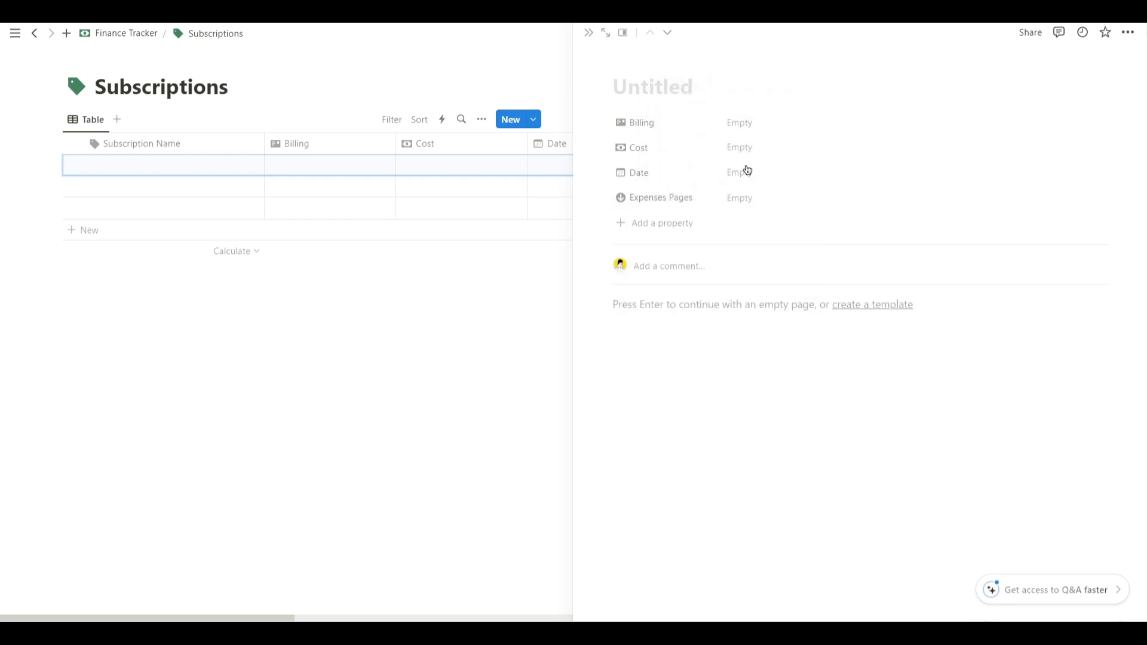
Add a select property named Type with an exclamation mark icon to the Subscriptions entry.
click(675, 222)
text(sel)
key(Return)
text(Type)
click(628, 251)
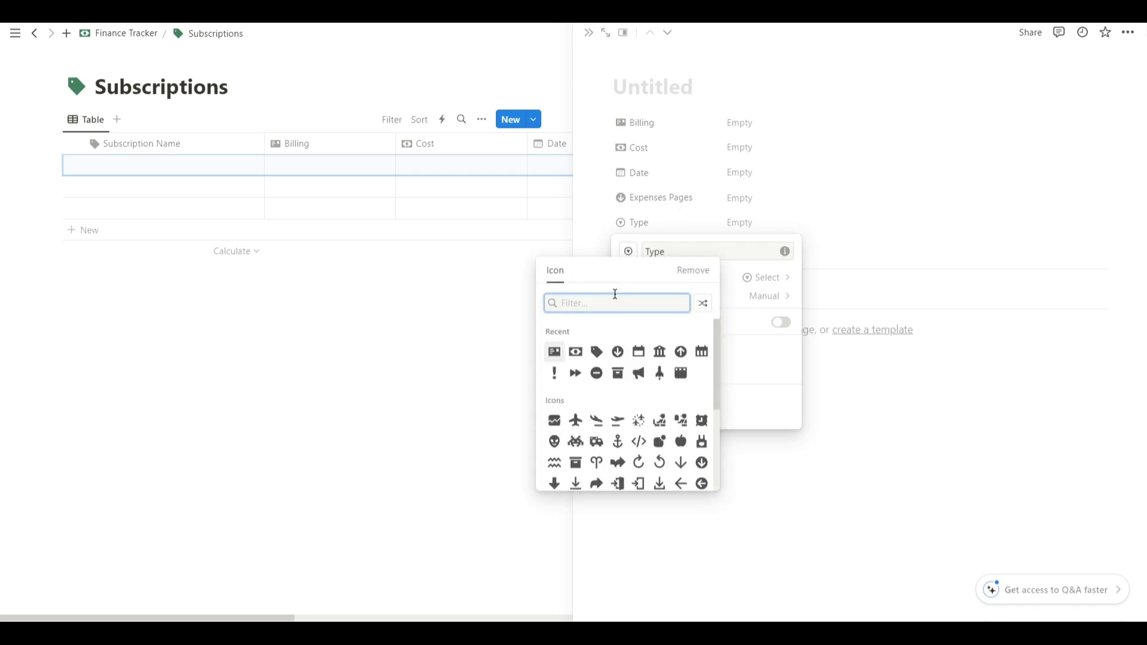
click(554, 373)
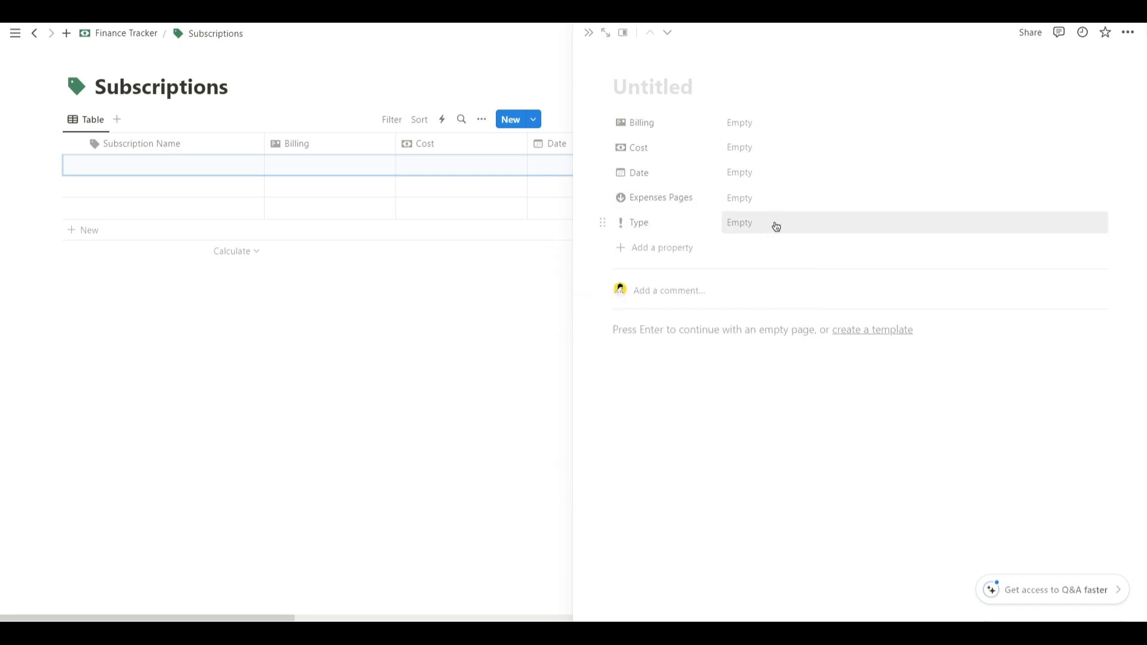
Create the options Personal and Professional for the Type property.
click(739, 226)
text(Personal)
key(Return)
click(766, 231)
text(Pr)
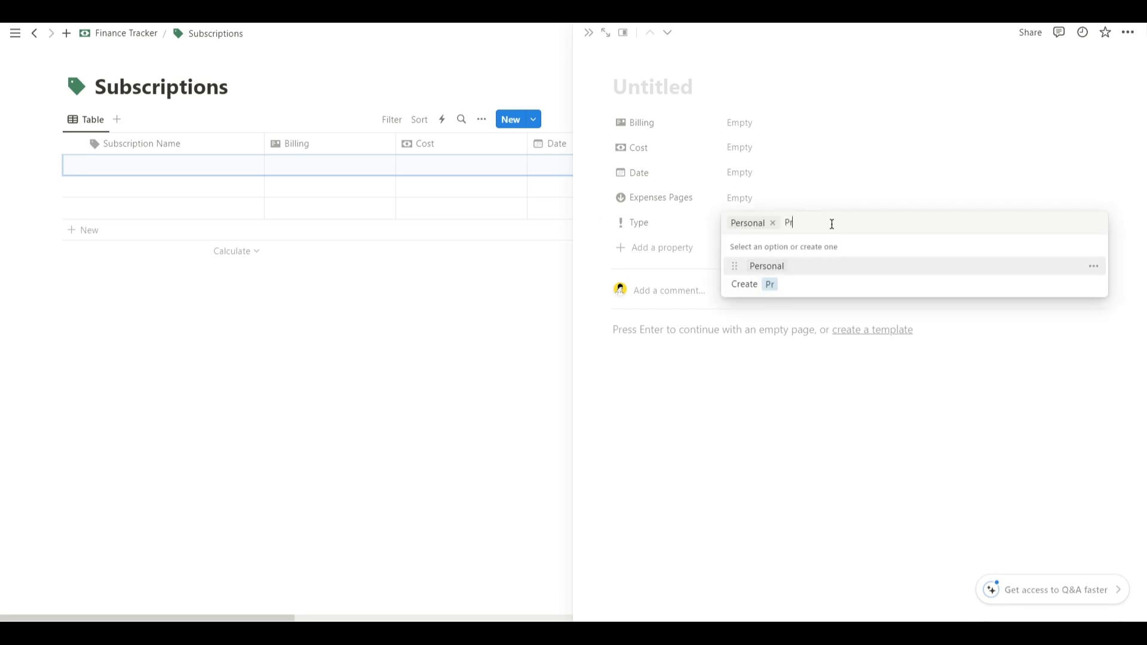
text(ofessional)
key(Return)
click(833, 227)
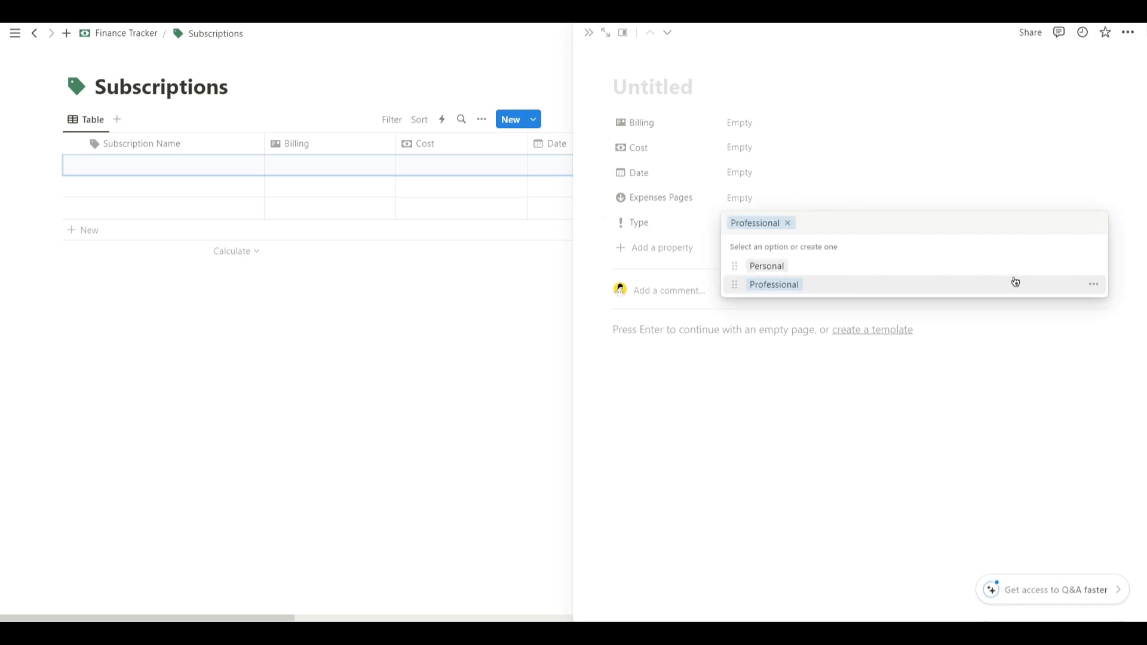
Recolor the Personal option yellow and clear the entry's selected Type value.
click(1093, 267)
click(1069, 441)
click(941, 266)
click(928, 184)
click(961, 223)
click(787, 223)
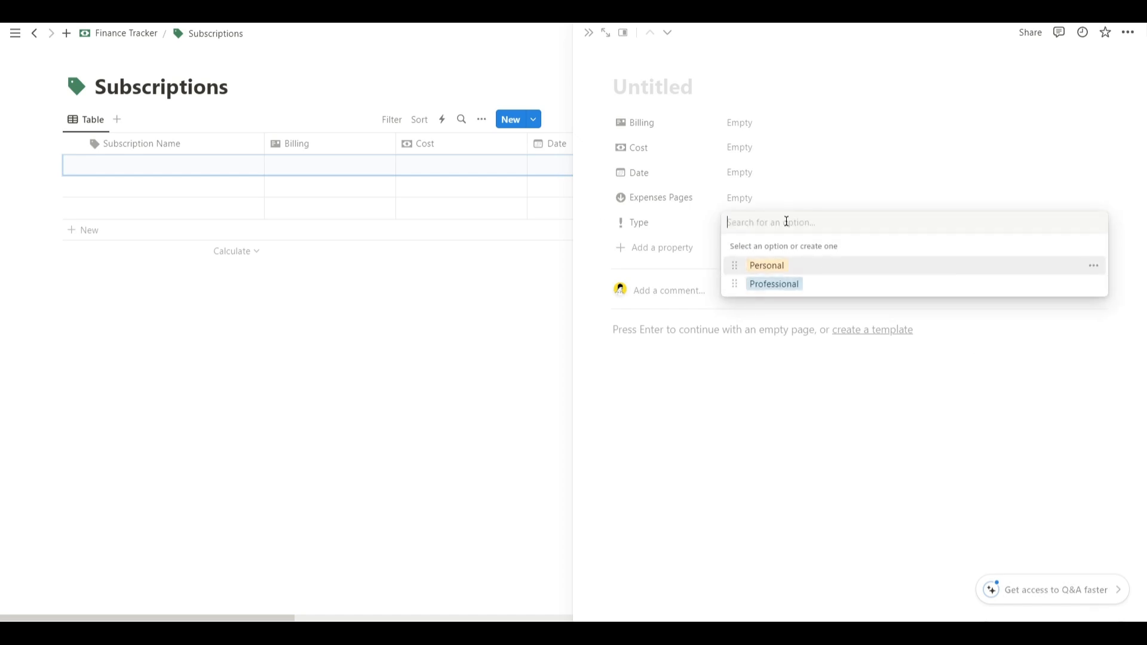
click(628, 198)
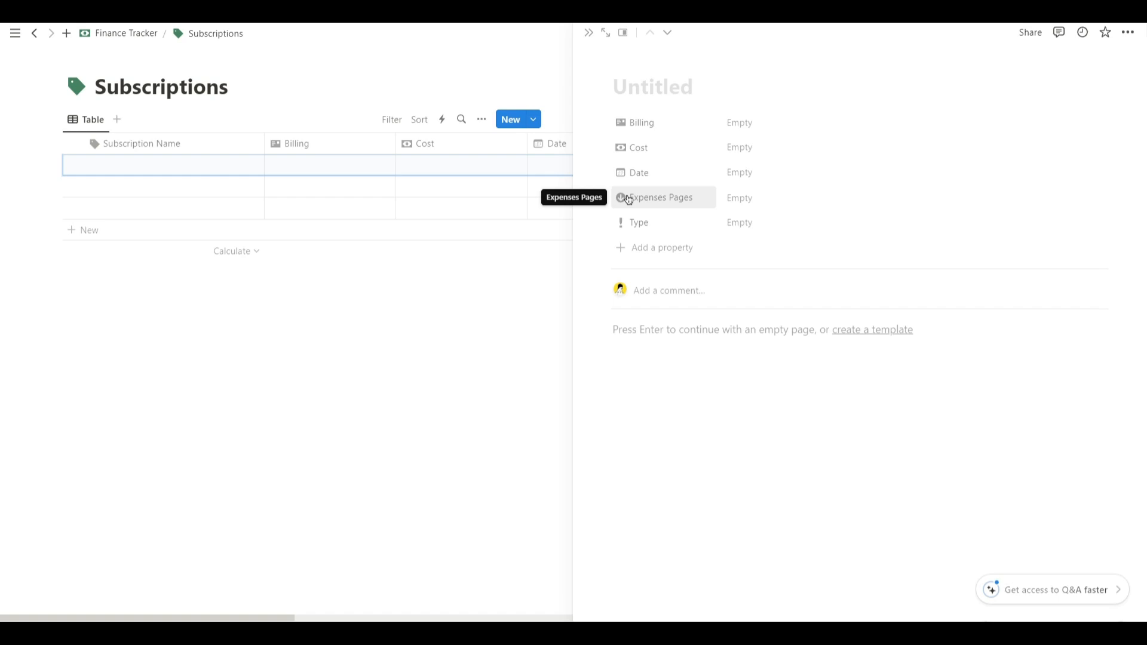
Add a two-way relation property named Bank that links Subscriptions to the Finance Tracker's Bank Accounts database.
click(657, 250)
text(rela)
key(Return)
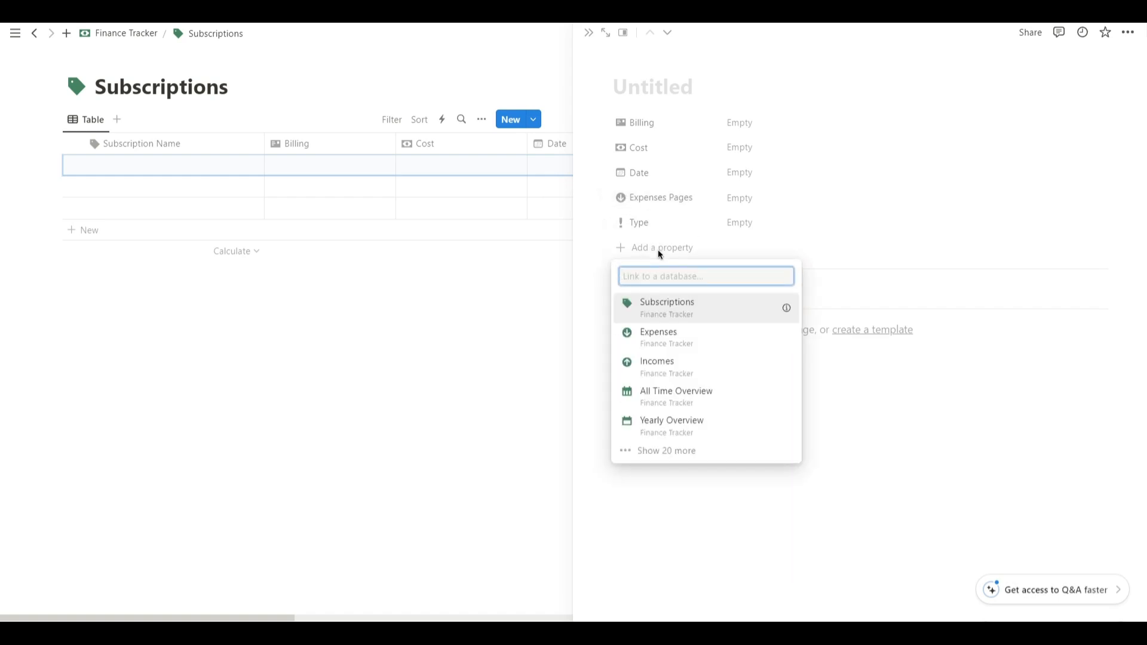
text(bank)
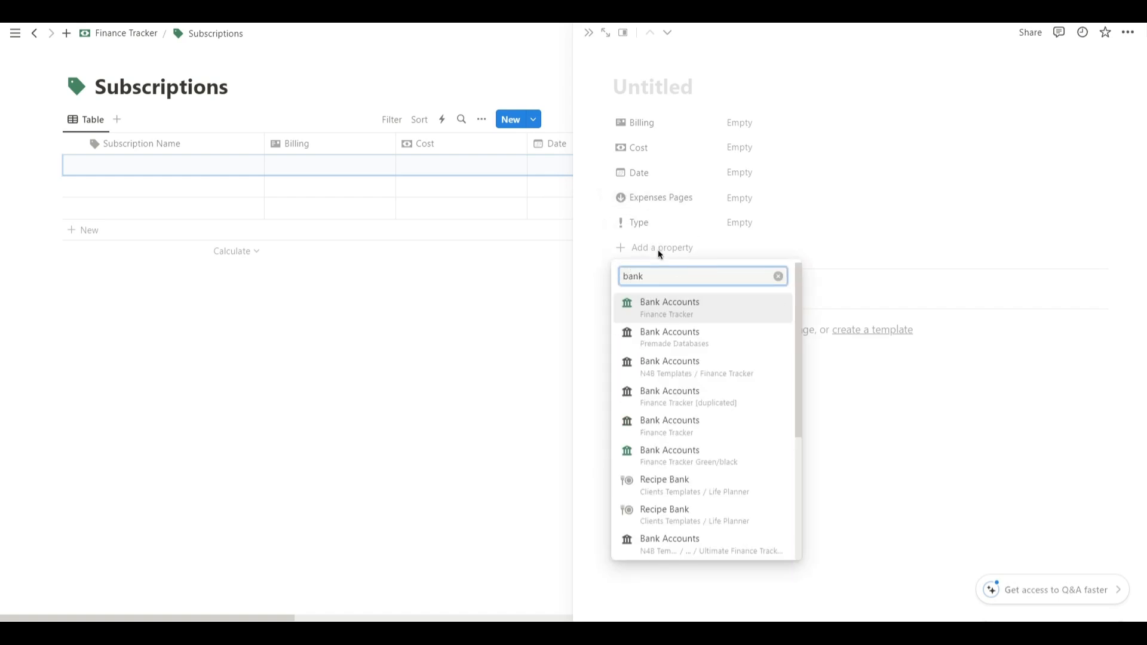
key(Return)
click(780, 336)
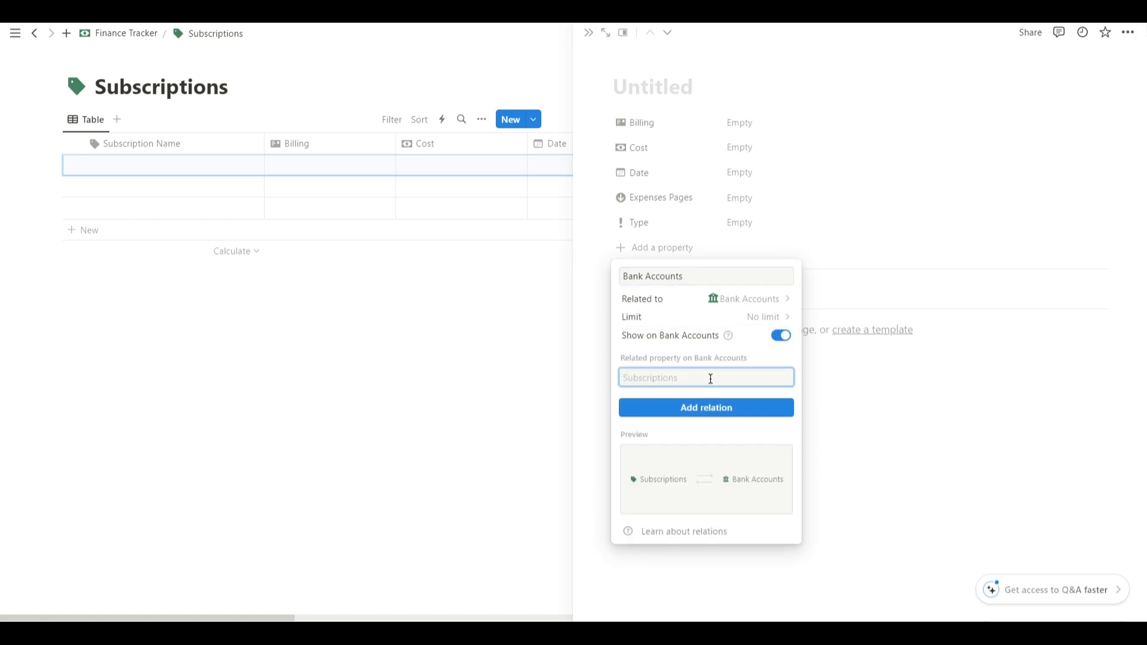
double_click(662, 276)
key(BackSpace)
click(706, 408)
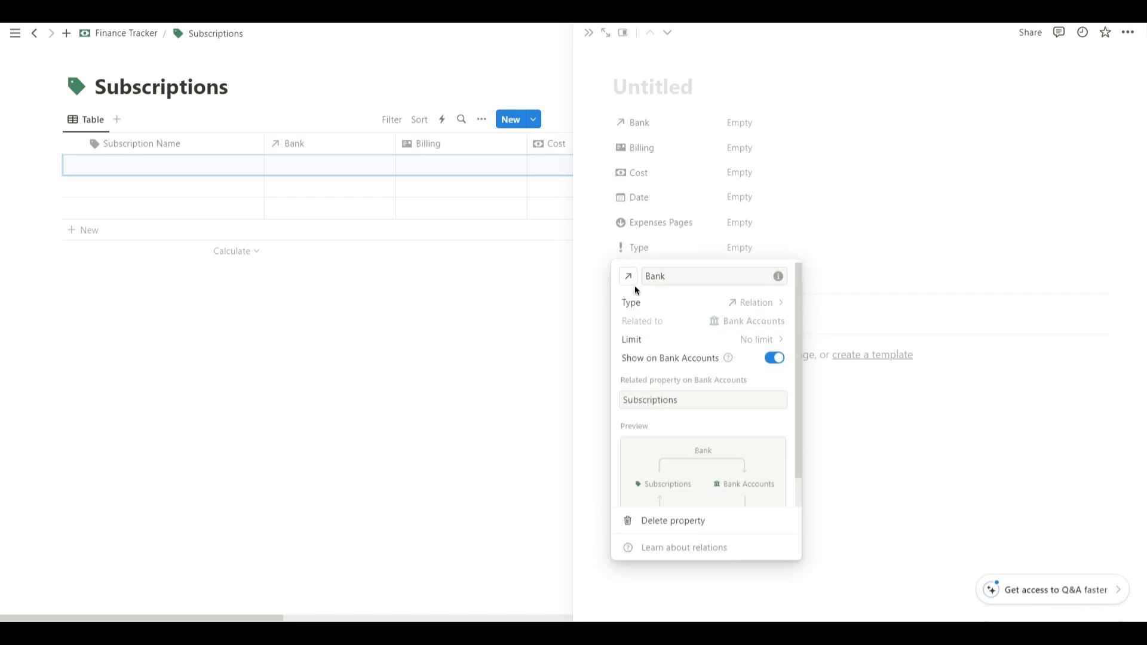
Give the Bank relation property a bank building icon.
click(629, 275)
text(bank)
click(555, 356)
key(Escape)
Add a rollup property named Total Spent with a money icon to the Subscriptions entry.
click(669, 272)
text(rol)
key(Return)
text(Total Spent)
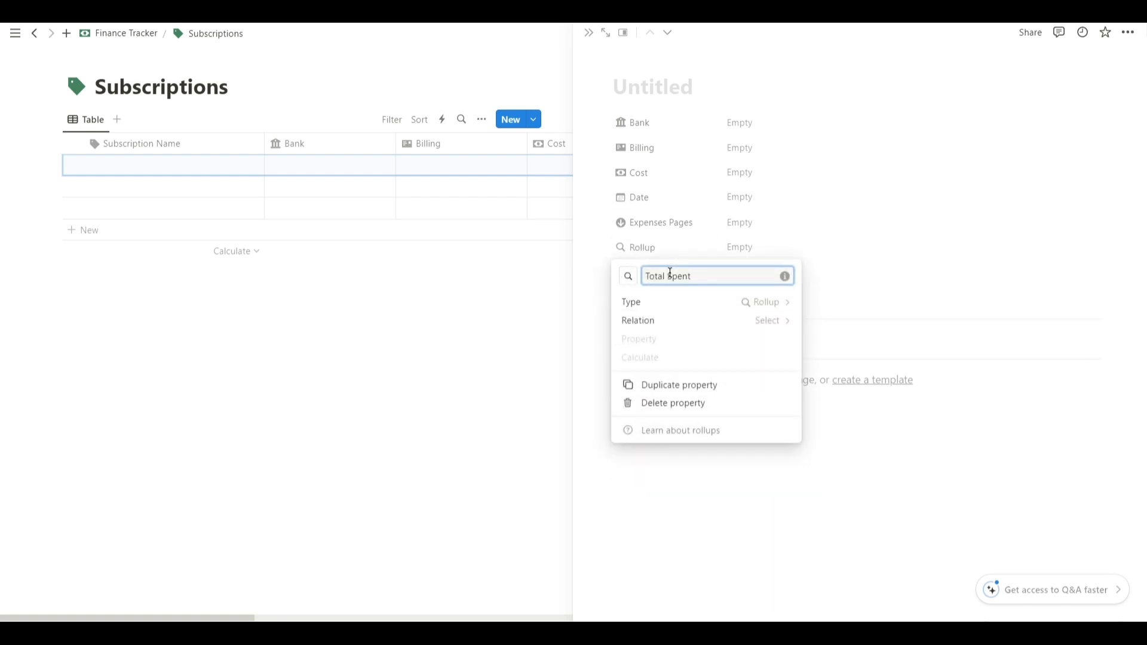
click(634, 277)
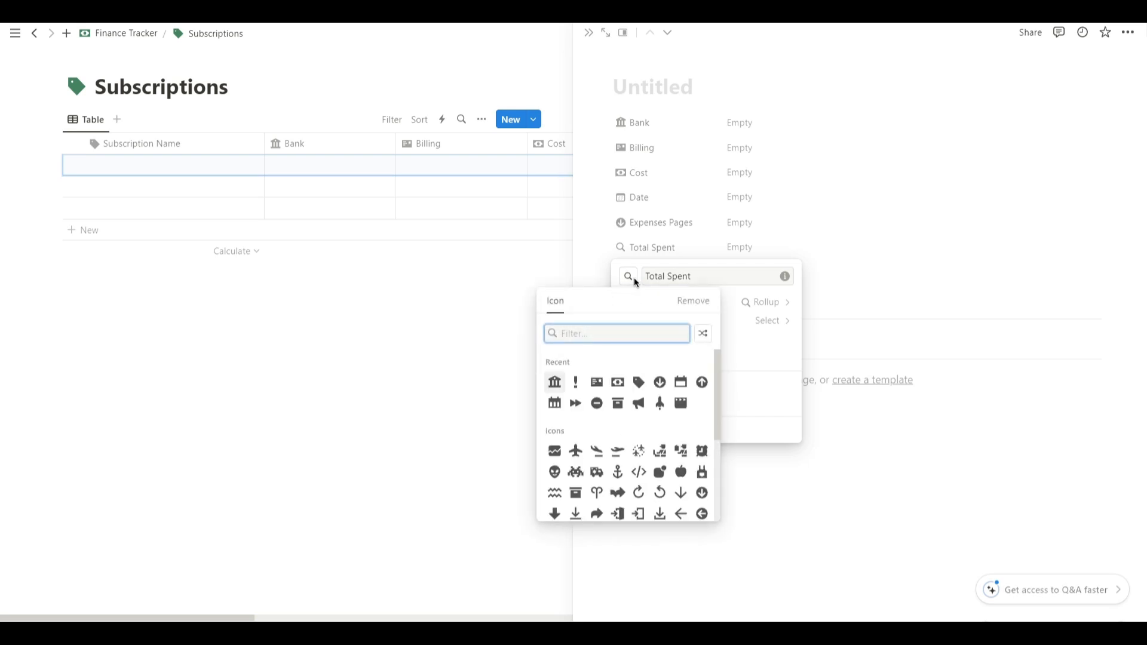
text(money)
click(553, 363)
Configure the Total Spent rollup to total the Expense Amount values from the Expenses Pages relation.
click(740, 246)
click(779, 290)
click(754, 361)
click(780, 338)
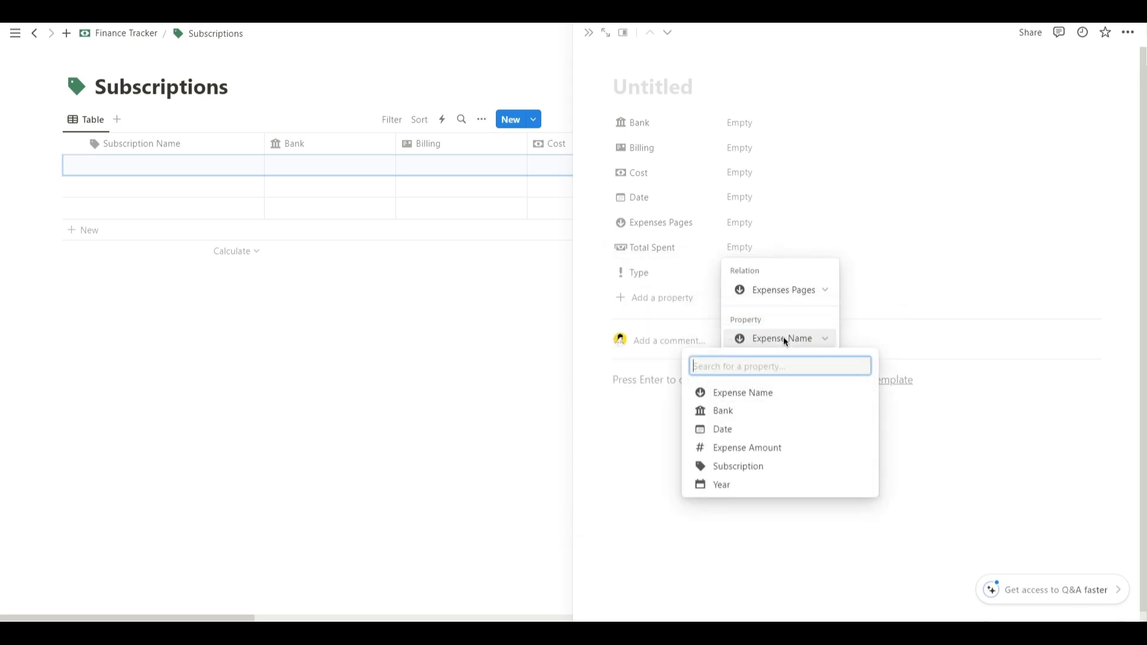
click(764, 450)
click(791, 383)
click(735, 274)
Reorder the entry's properties as Date, Bank, Cost, Billing, Type, Total Spent and Expenses Pages.
drag(667, 247, 676, 278)
drag(675, 222, 679, 276)
drag(663, 197, 657, 122)
mouse_move(670, 179)
mouse_down()
mouse_move(671, 220)
mouse_move(661, 174)
mouse_move(666, 201)
mouse_up()
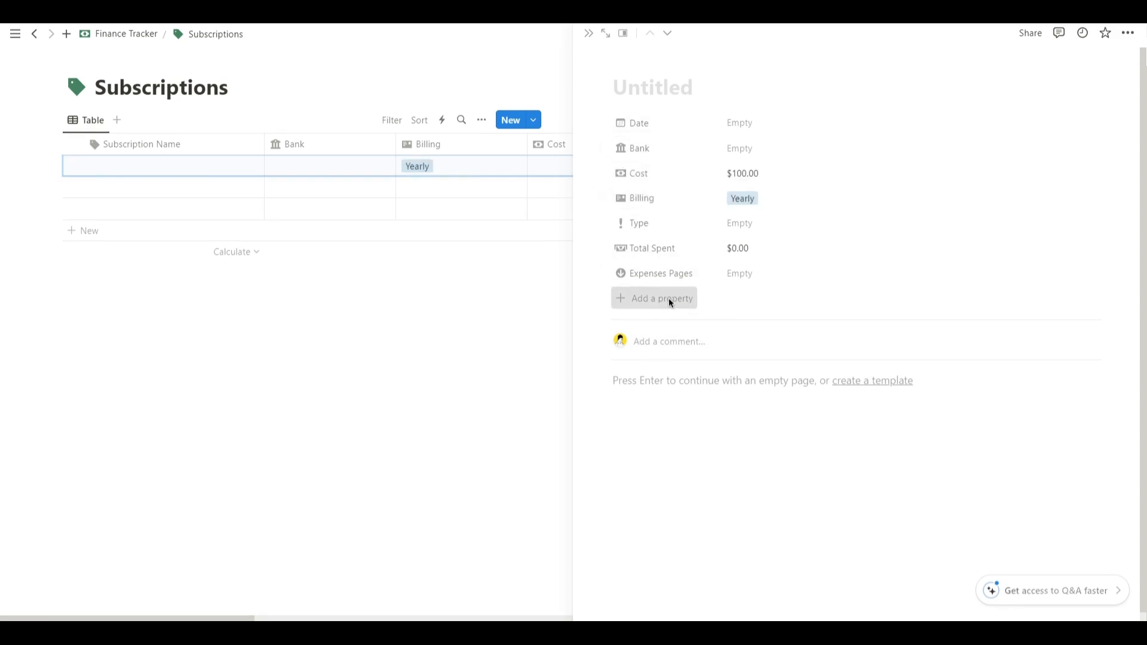
Add a formula property named Monthly Cost with a calendar icon.
click(668, 298)
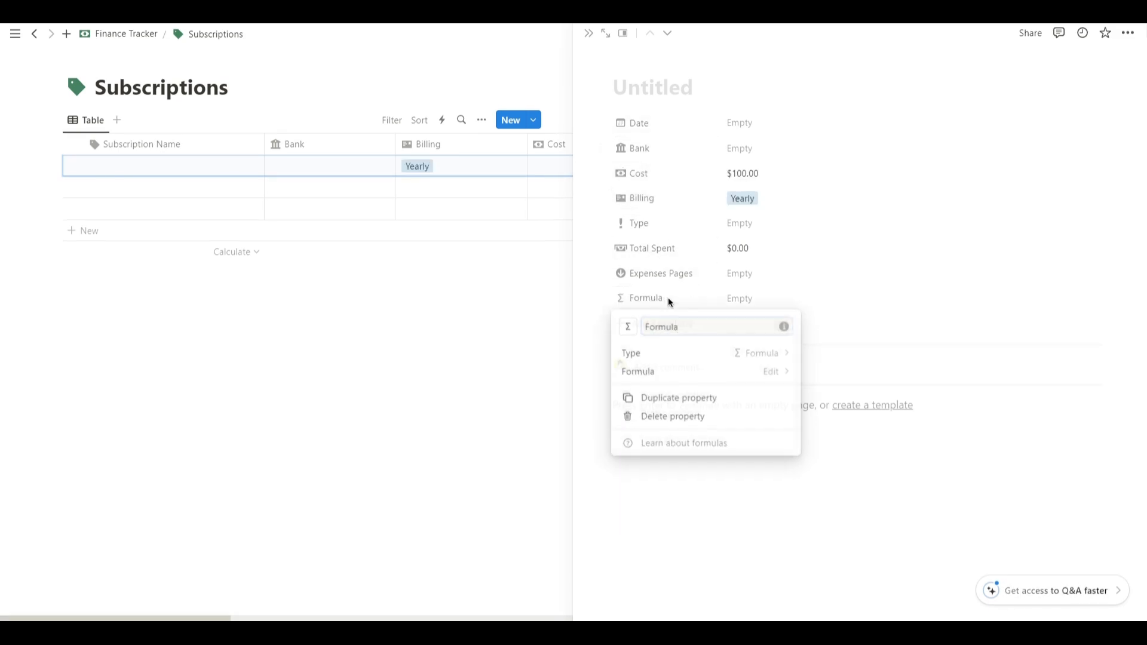
text(Monthly Cost)
click(628, 326)
click(554, 428)
Enter the placeholder formula 1 for Monthly Cost and set its number format to US Dollar.
click(687, 373)
text(1)
click(773, 395)
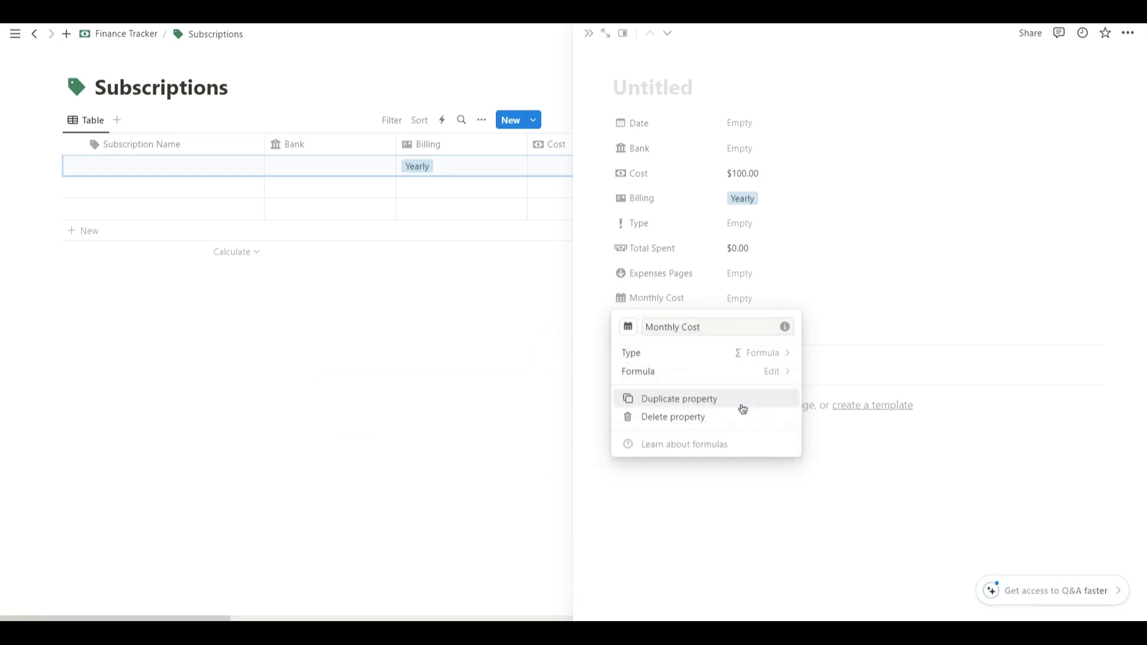
click(738, 390)
click(724, 292)
Replace the Monthly Cost formula with an ifs function that returns Cost when Billing equals "Monthly".
click(656, 372)
key(BackSpace)
text(ifs(Billing)
key(Return)
text(== "Monthly",)
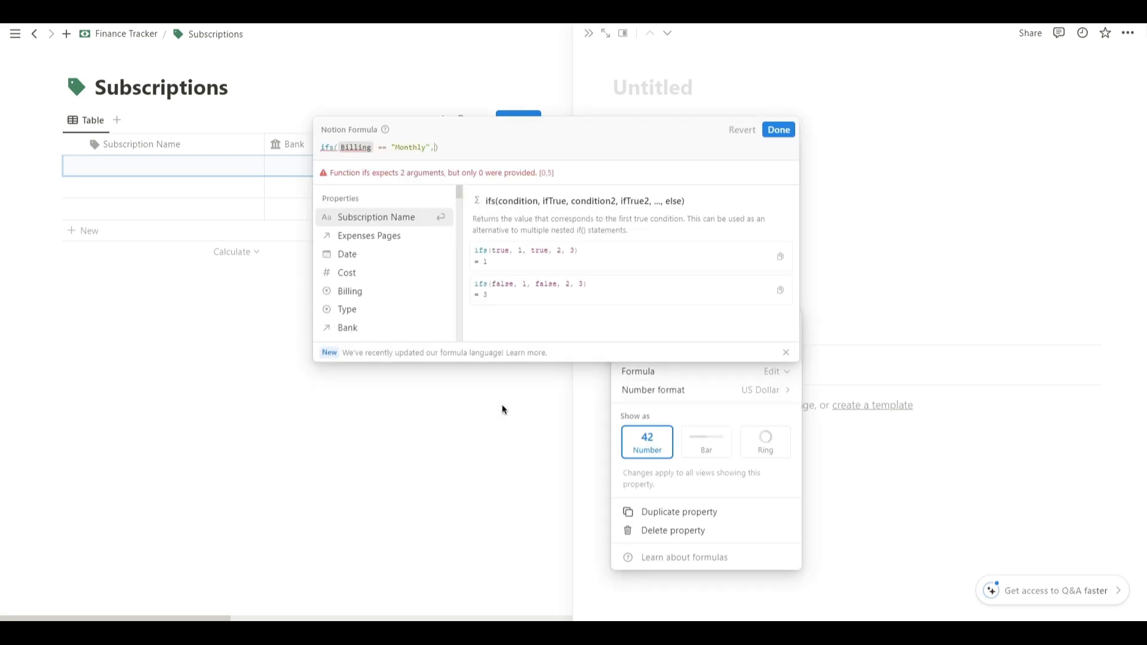
text(Cost)
key(Return)
Extend the Monthly Cost formula with Billing == "Yearly" returning round(100*Cost/12)/100, and save it.
text(,   bil)
key(Return)
text(== ")
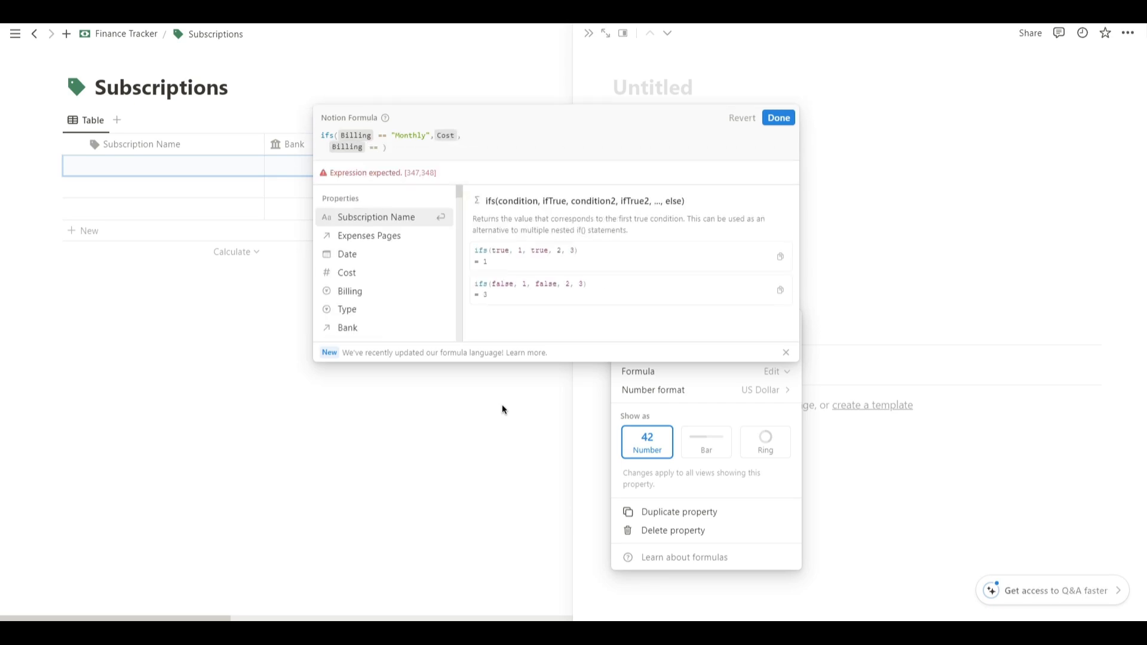
text(Yearly", round)
text((100*cost)
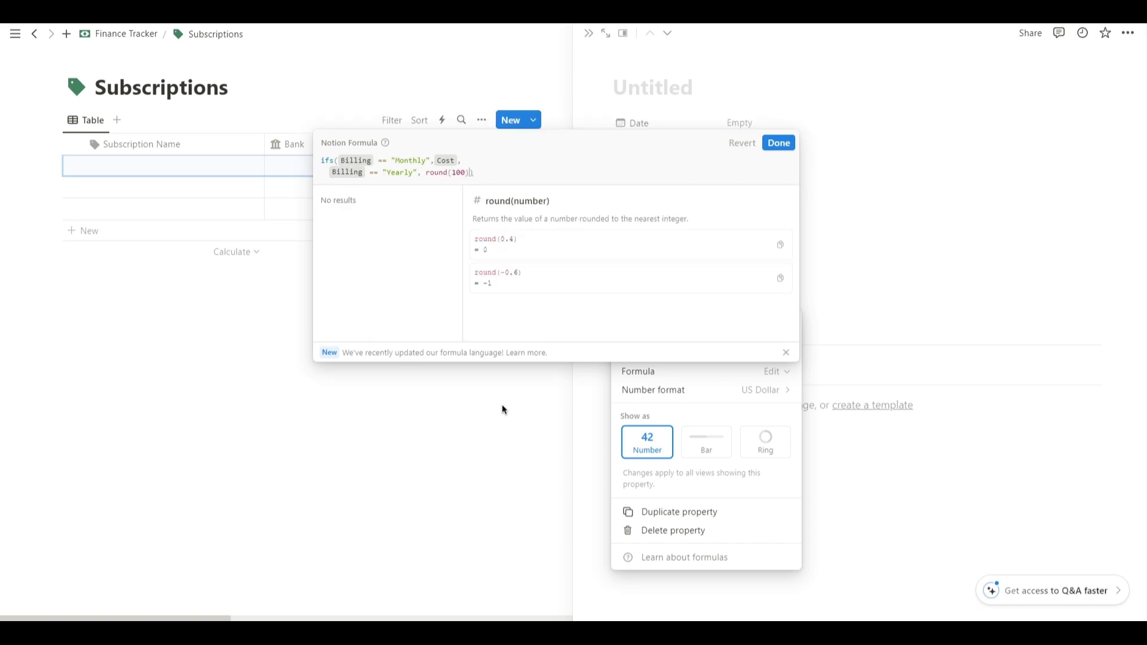
key(Return)
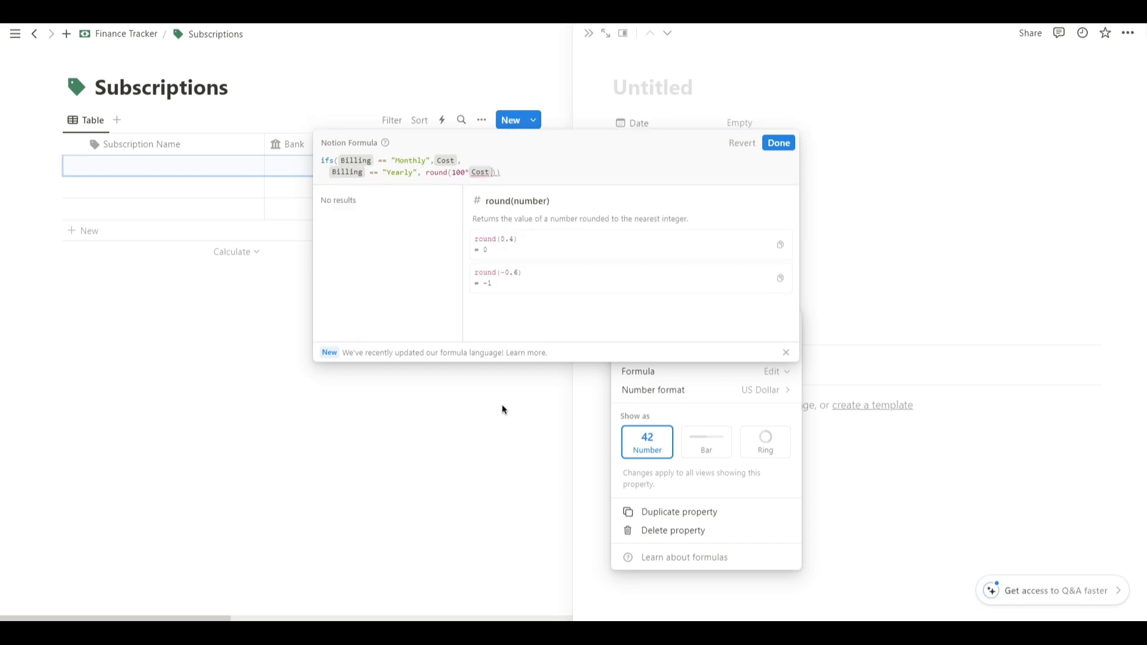
text(/12)/100)
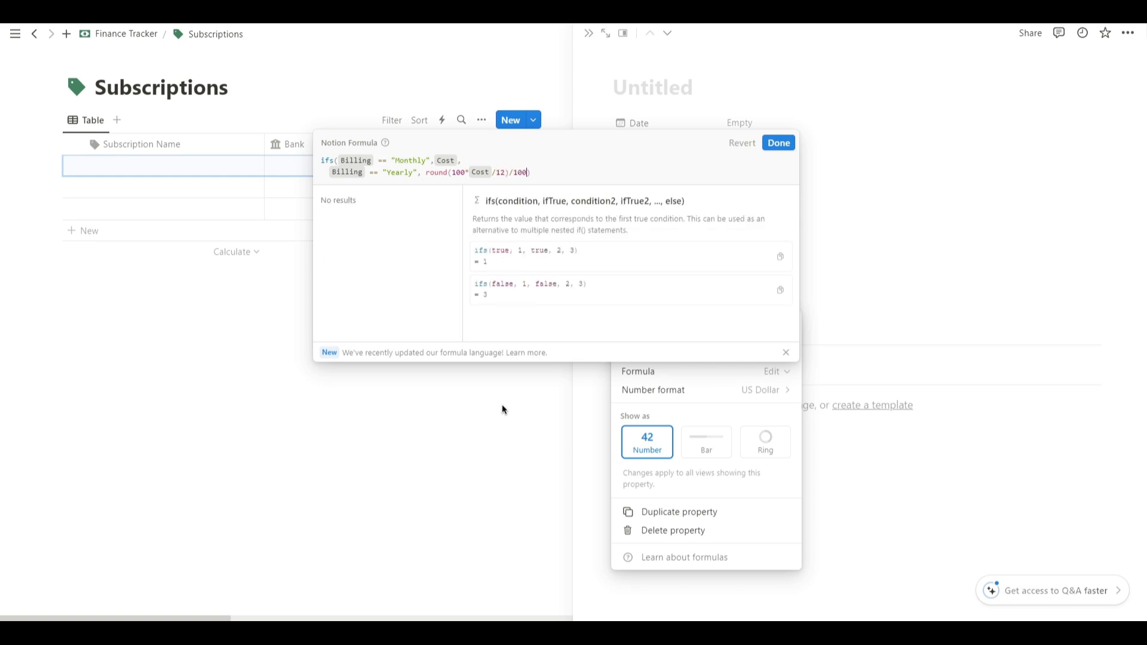
click(779, 143)
Set the subscription entry's Cost to $200.
click(757, 174)
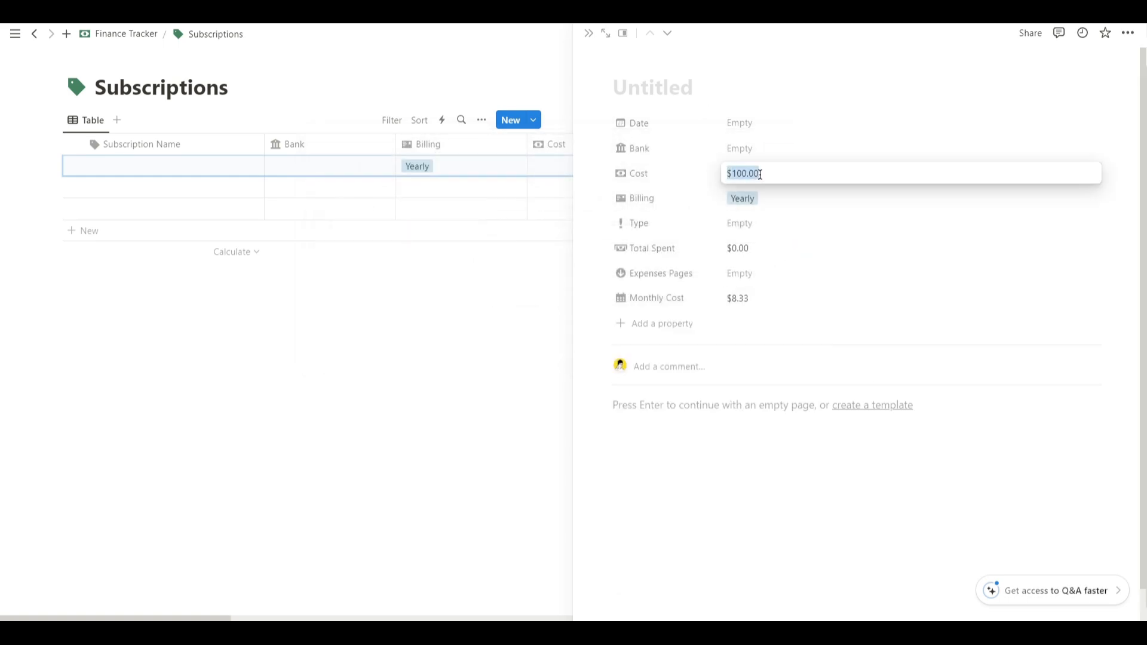
text(200)
key(Return)
Duplicate the Monthly Cost property, name the copy Yearly Cost and give it a different calendar icon.
click(635, 299)
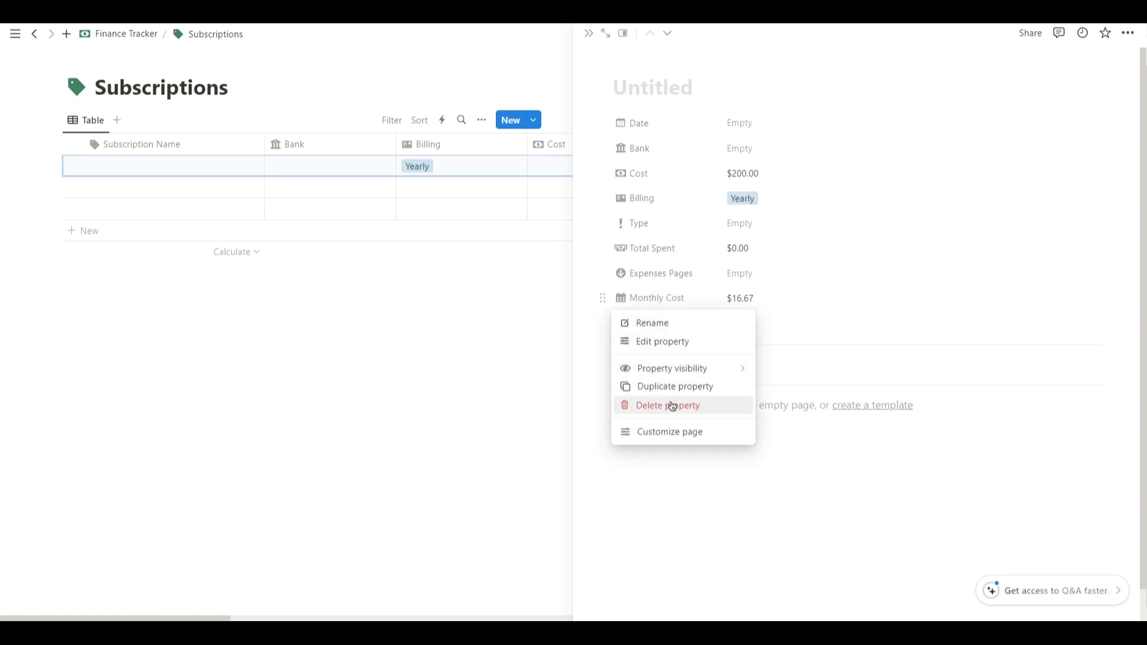
click(672, 384)
click(666, 366)
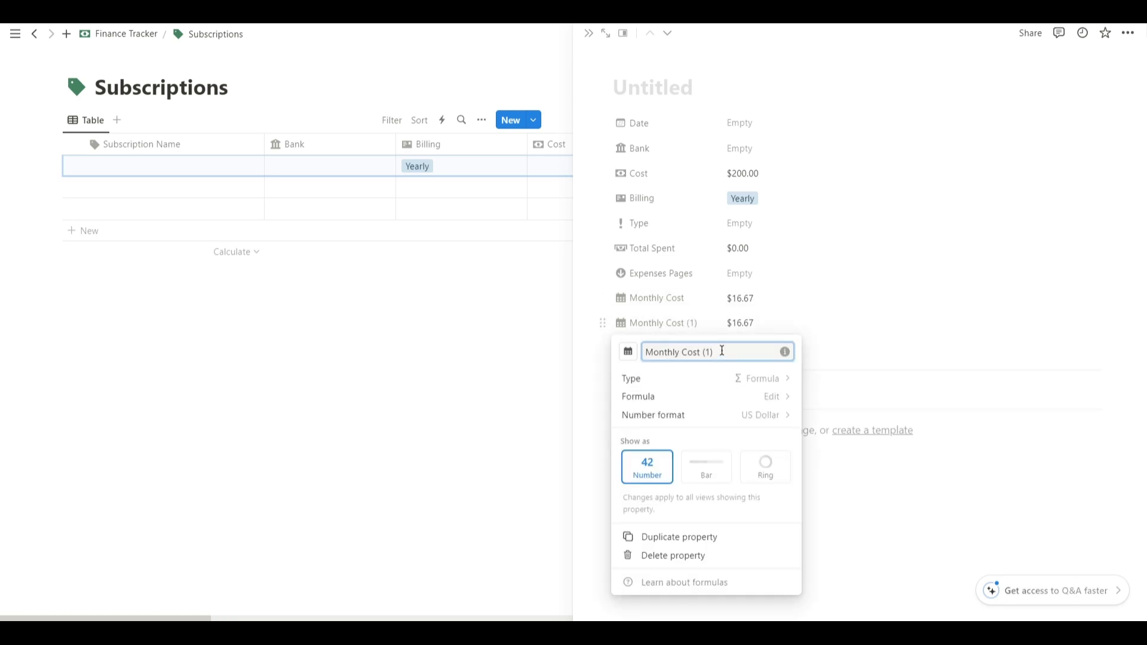
click(627, 352)
text(calen)
key(Return)
Edit the Yearly Cost formula to return Cost*12 for Monthly billing and Cost for Yearly billing.
click(730, 324)
click(741, 324)
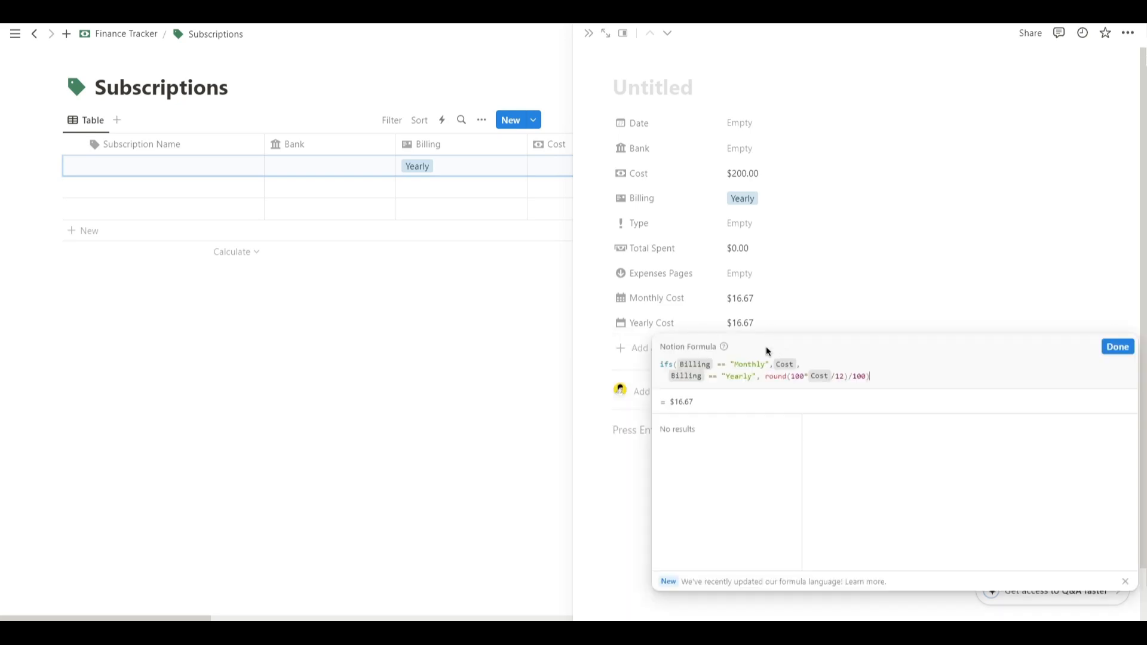
click(798, 363)
text(*12)
drag(870, 376, 767, 376)
key(BackSpace)
text(cost)
key(Return)
click(1113, 345)
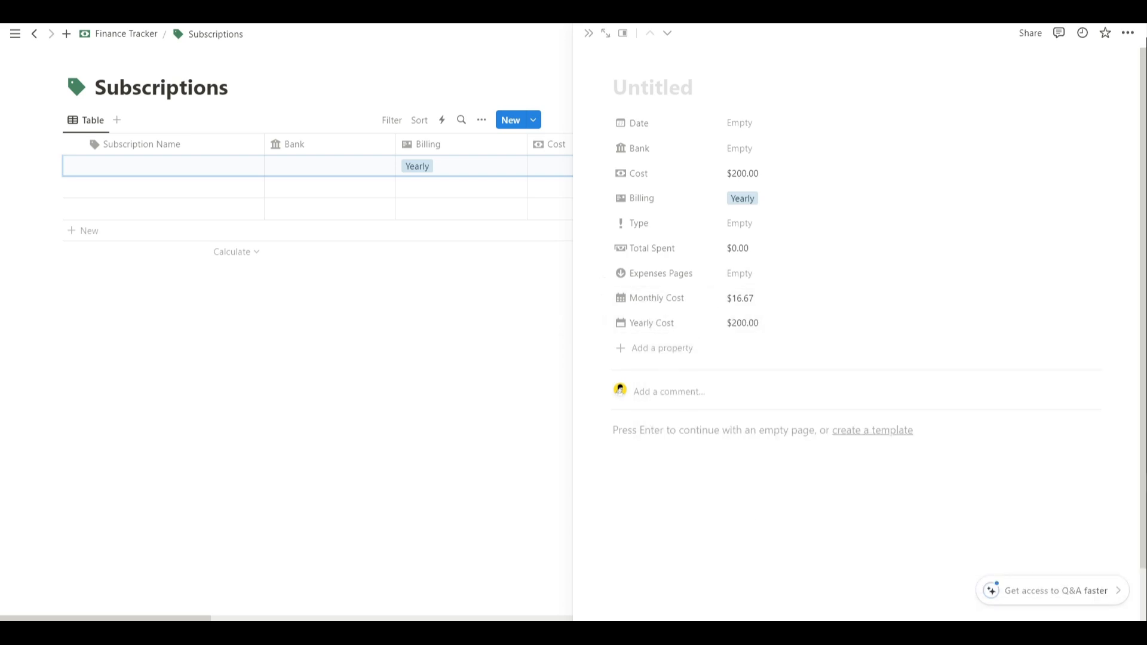
Add a formula property named Next Renewal with a calendar icon.
click(645, 351)
text(for)
key(Return)
key(ctrl+a)
key(BackSpace)
text(Next Renewal)
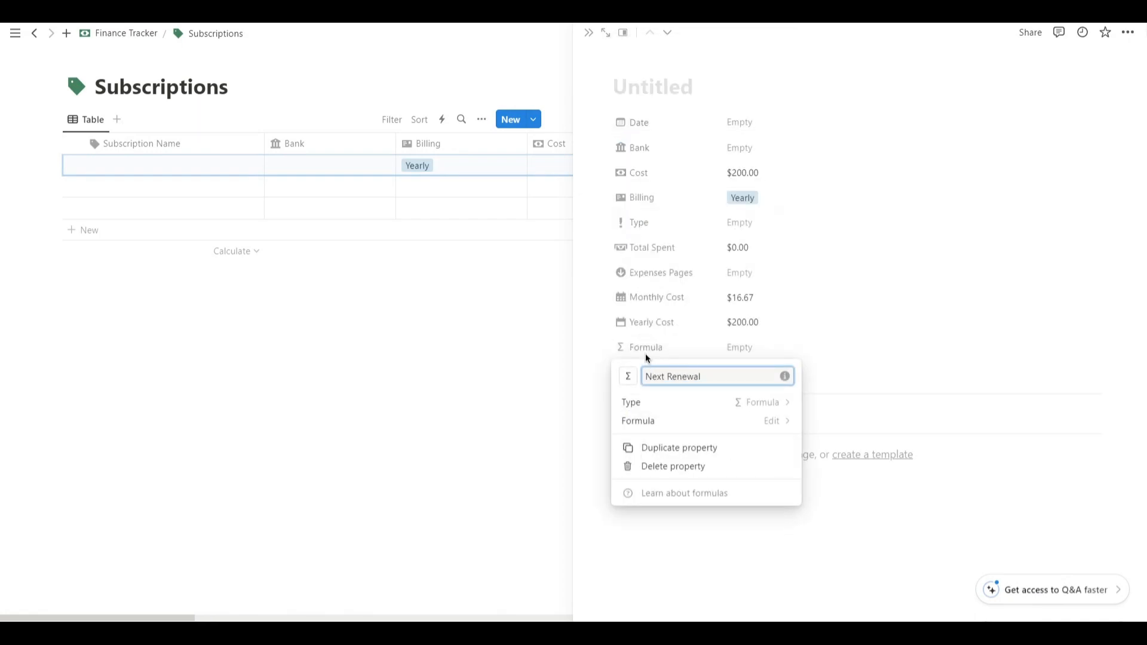
click(628, 377)
text(calend)
key(Return)
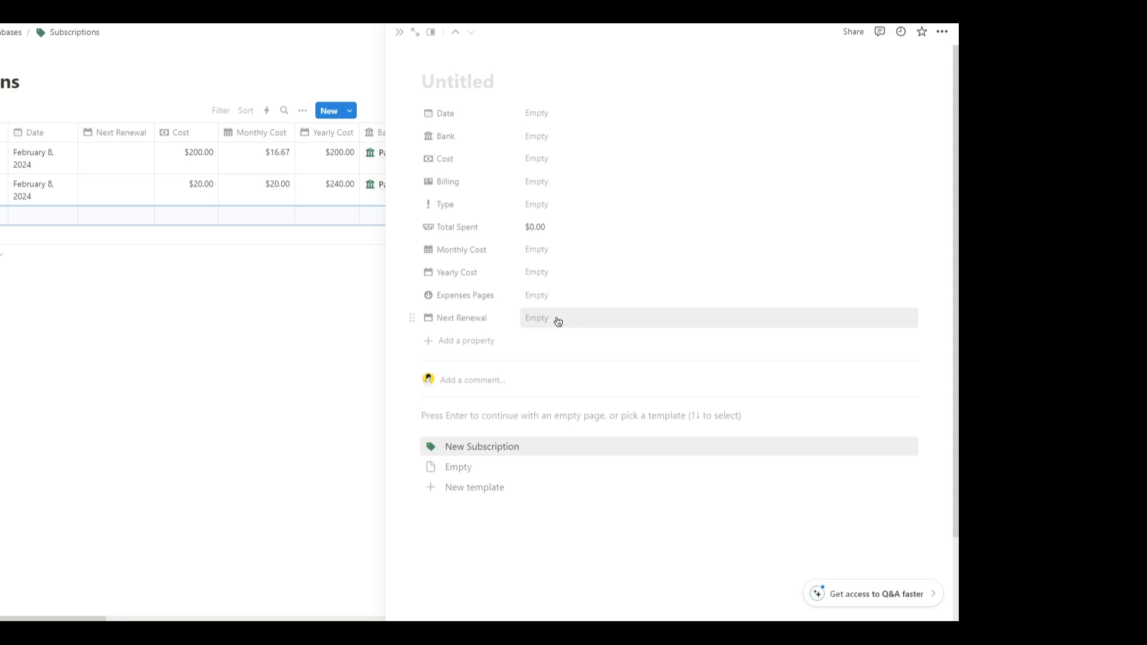
Write a Next Renewal formula adding one month to Date for Monthly billing and one year for Yearly, and move the property below Date.
click(558, 321)
text(ifs(Billing == "Monthly", dateAdd(Date, 1, "months"),   Billing == "Yearly", dateAdd(Date, 1, "years")))
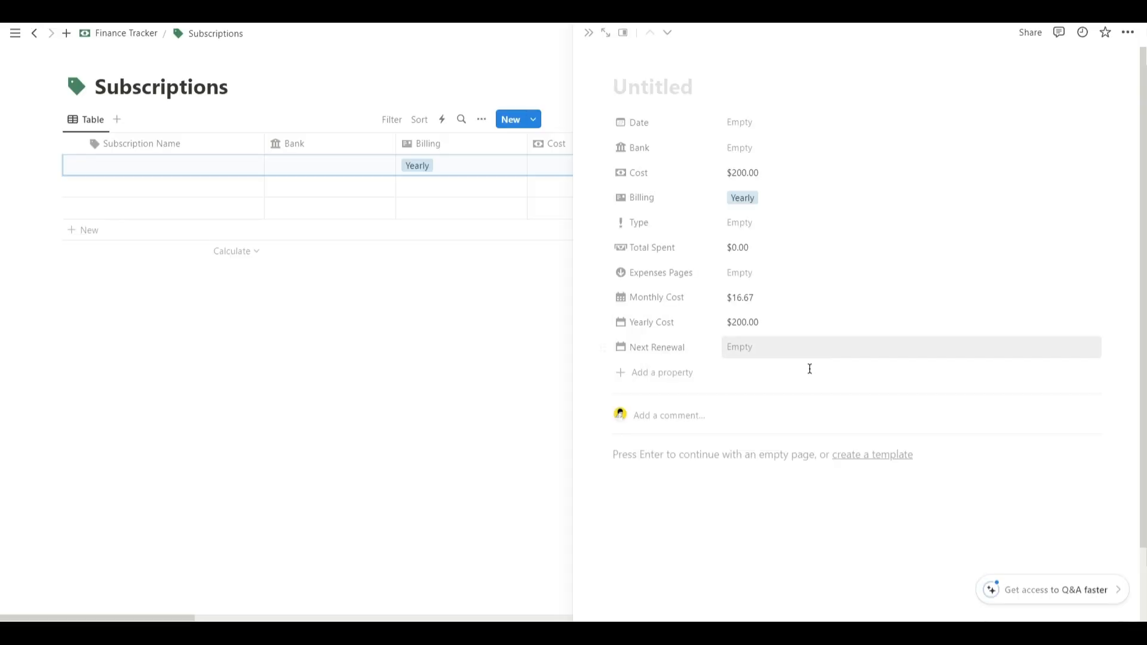
drag(653, 345, 669, 147)
Set the subscription entry's Date to February 8, 2024.
click(739, 123)
click(810, 240)
key(Escape)
Create a template in the Subscriptions database and title it New Subscription.
click(1074, 119)
click(944, 210)
click(343, 190)
text(New Subscriptio)
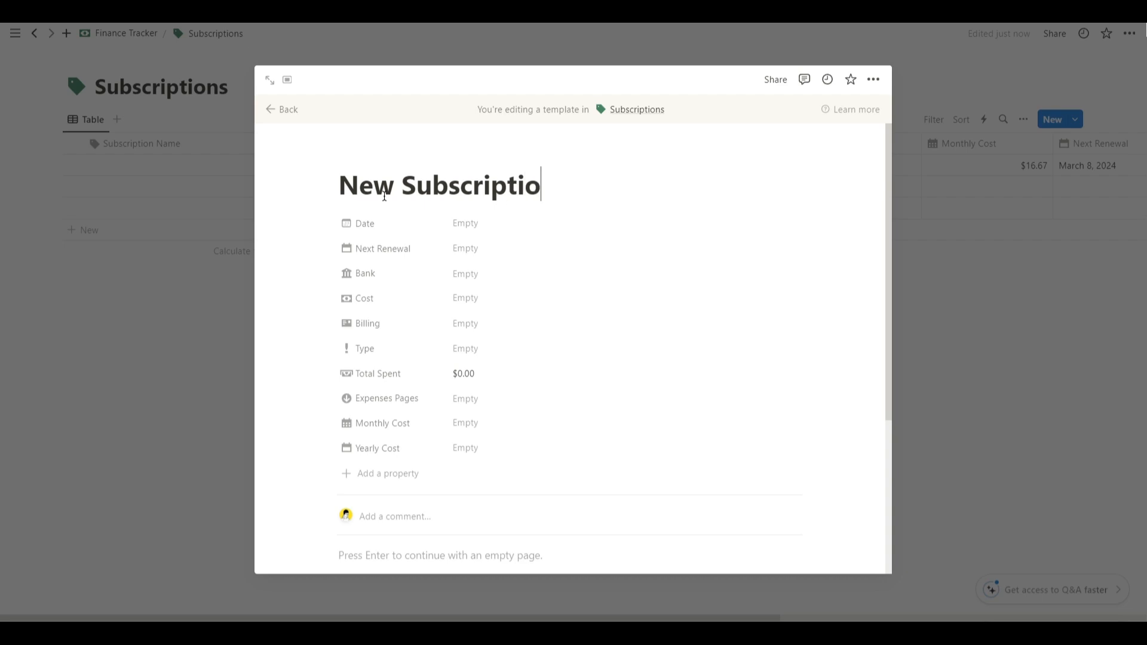
Give the New Subscription template a green price tag icon and close the template.
click(365, 154)
click(361, 215)
click(292, 257)
text(sale)
click(481, 287)
click(439, 338)
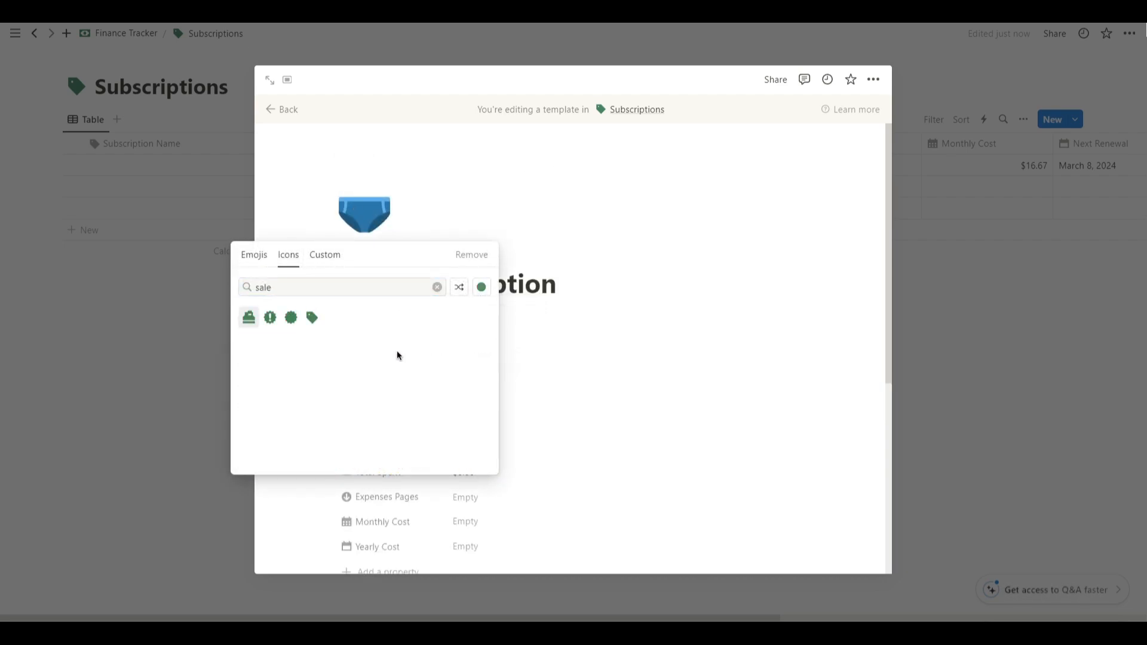
click(310, 315)
scroll(463, 382, down, 2)
scroll(294, 307, up, 2)
click(234, 362)
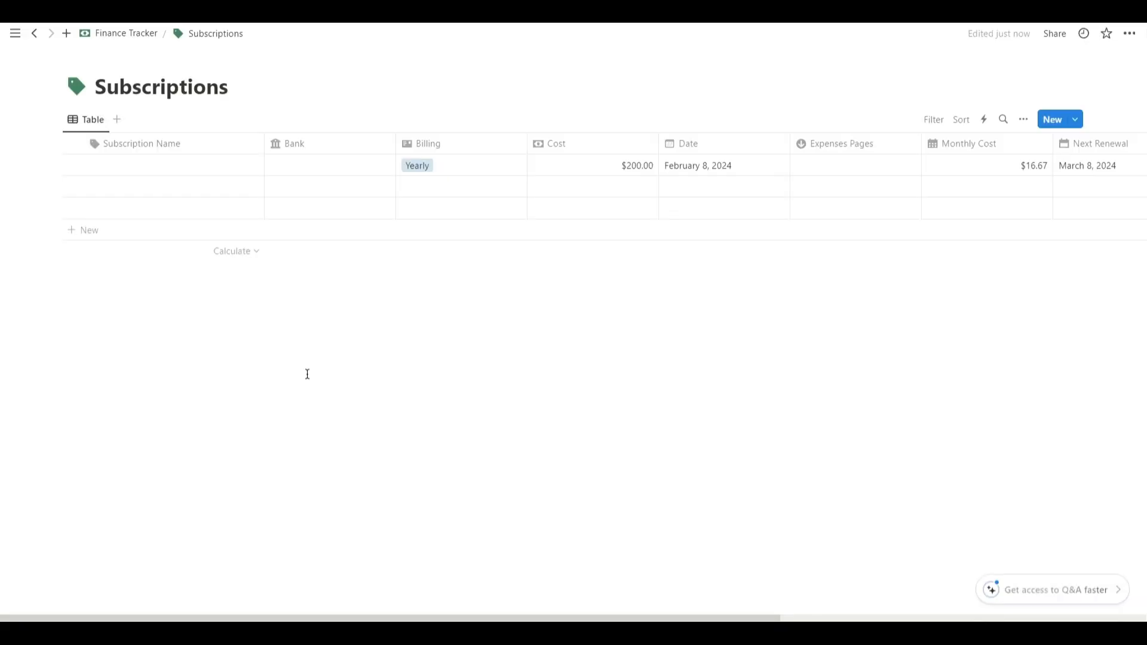
Return to the Finance Tracker page, open the Bank Accounts database and delete its default extra column.
click(123, 33)
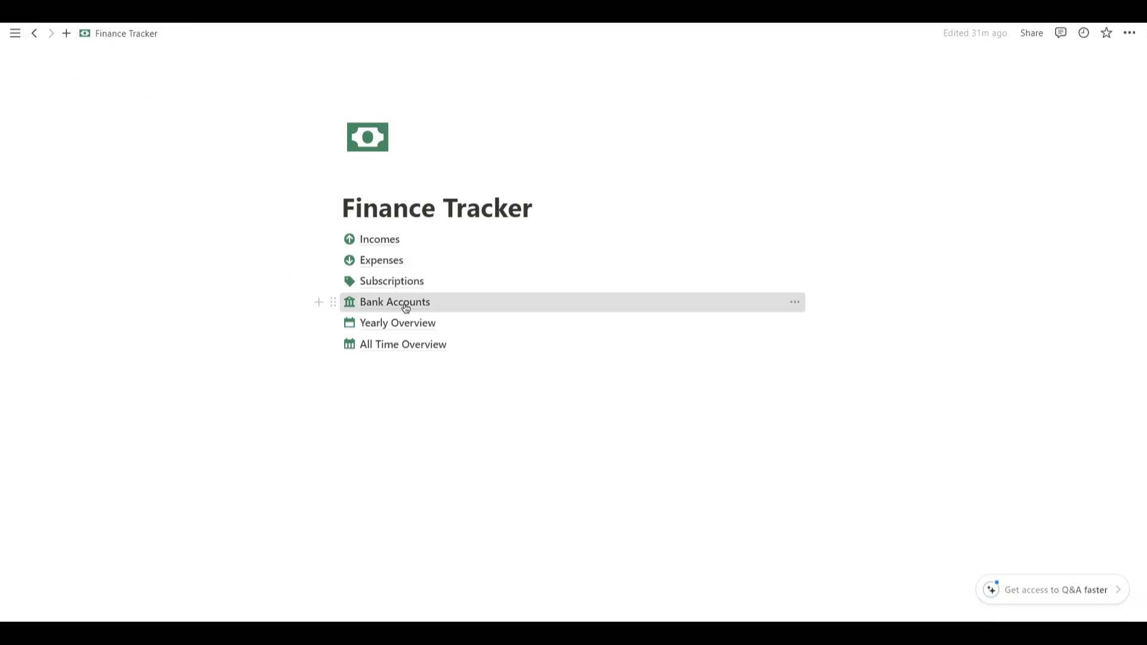
click(404, 302)
click(293, 143)
click(323, 358)
click(550, 324)
Open the first blank Bank Accounts entry and give the Expenses Pages property a circled down arrow icon.
click(240, 166)
click(657, 123)
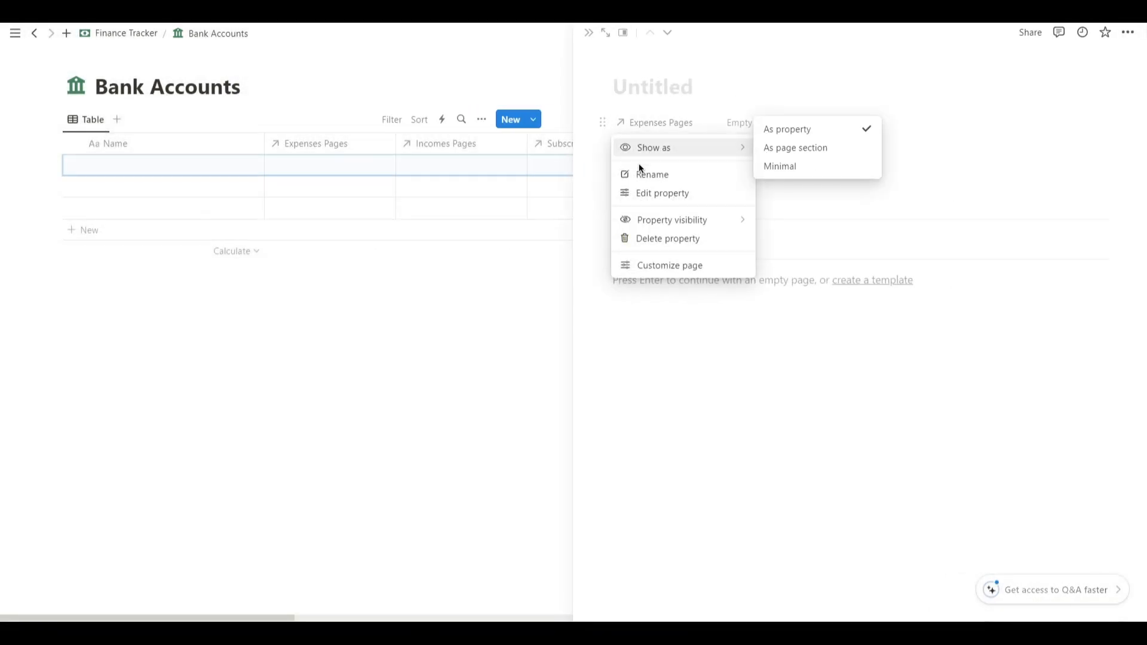
click(683, 130)
click(699, 121)
click(653, 174)
click(629, 153)
text(arrow)
key(Right)
key(Return)
click(639, 128)
Give the Incomes Pages property a circled up arrow icon.
click(657, 148)
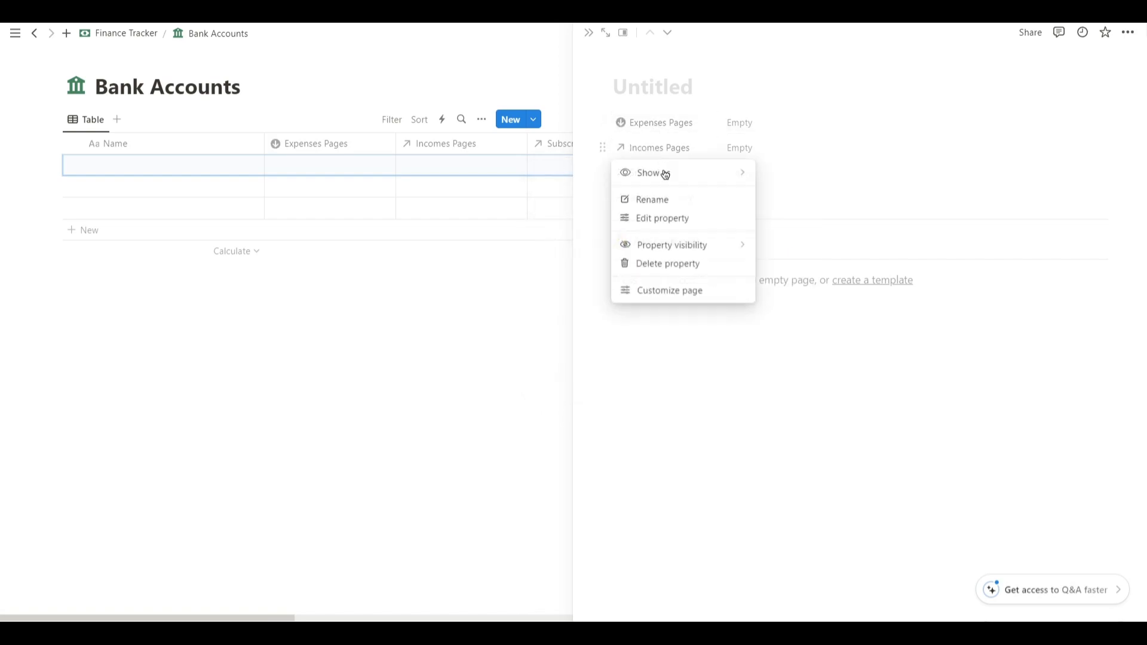
click(645, 199)
click(628, 176)
text(arrow up)
click(576, 263)
key(Escape)
Give the Subscriptions property a price tag icon.
click(672, 175)
click(641, 223)
click(627, 201)
text(sale)
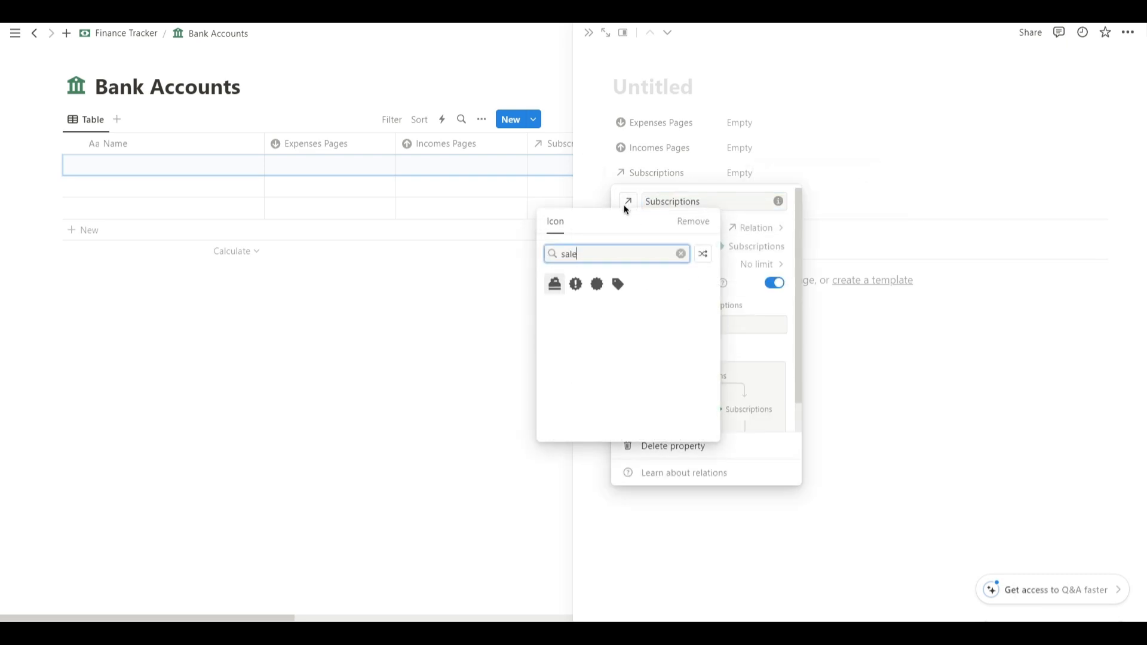
click(618, 283)
key(Escape)
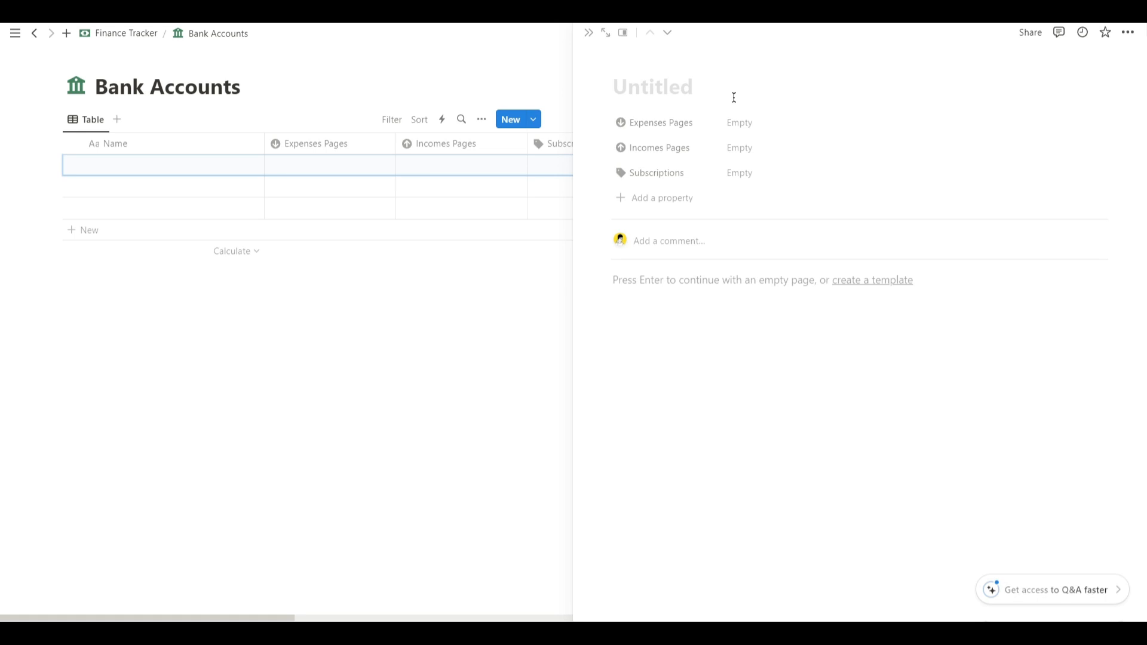
Add a number property named Start Amount with a play triangle icon.
click(679, 197)
text(num)
key(Return)
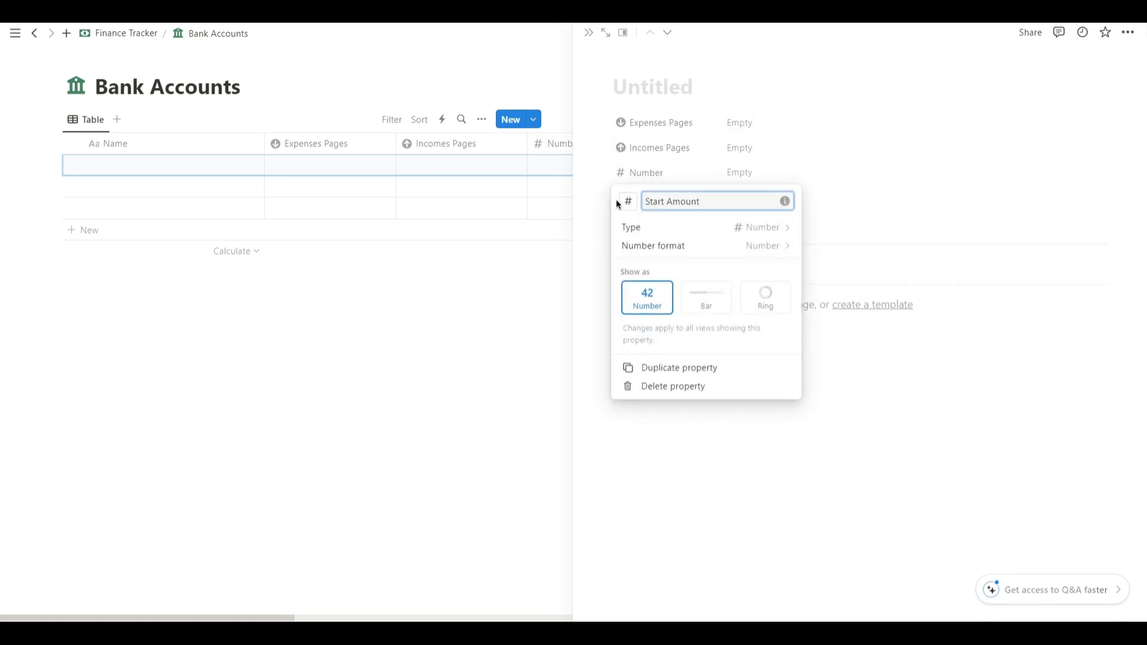
click(629, 201)
text(start)
click(556, 286)
key(Escape)
Move Start Amount to the top of the entry's properties and set its number format to US Dollar.
drag(655, 171, 656, 124)
click(656, 124)
click(673, 168)
click(742, 198)
click(714, 292)
click(678, 122)
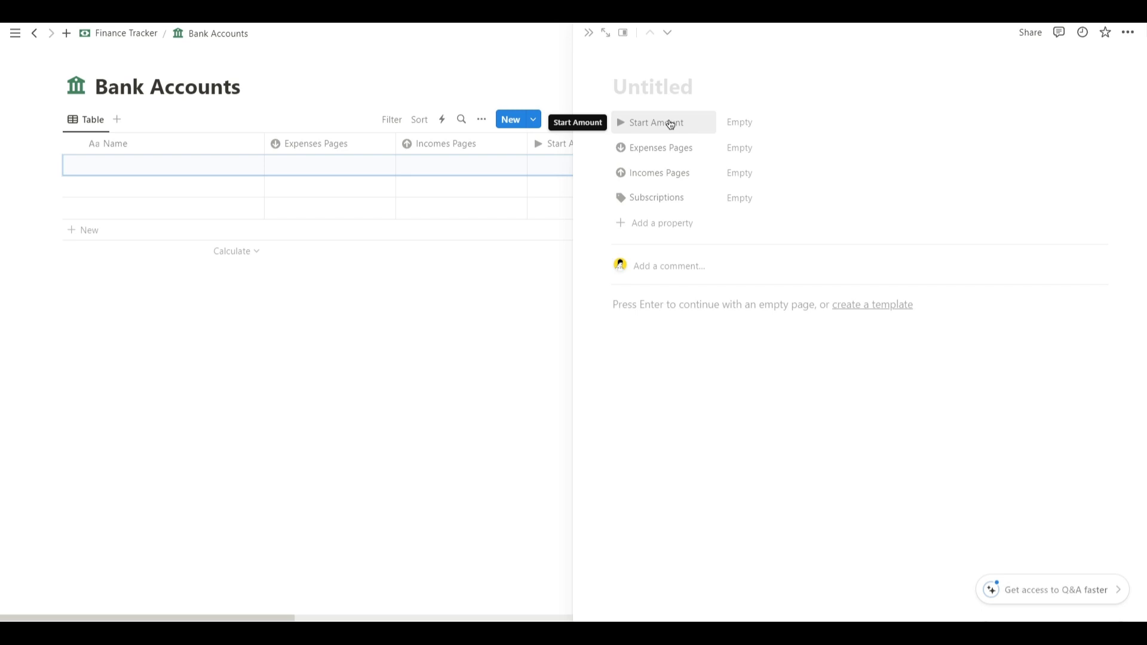
Add a rollup property named Expenses Amount with a money icon.
click(647, 222)
text(ro)
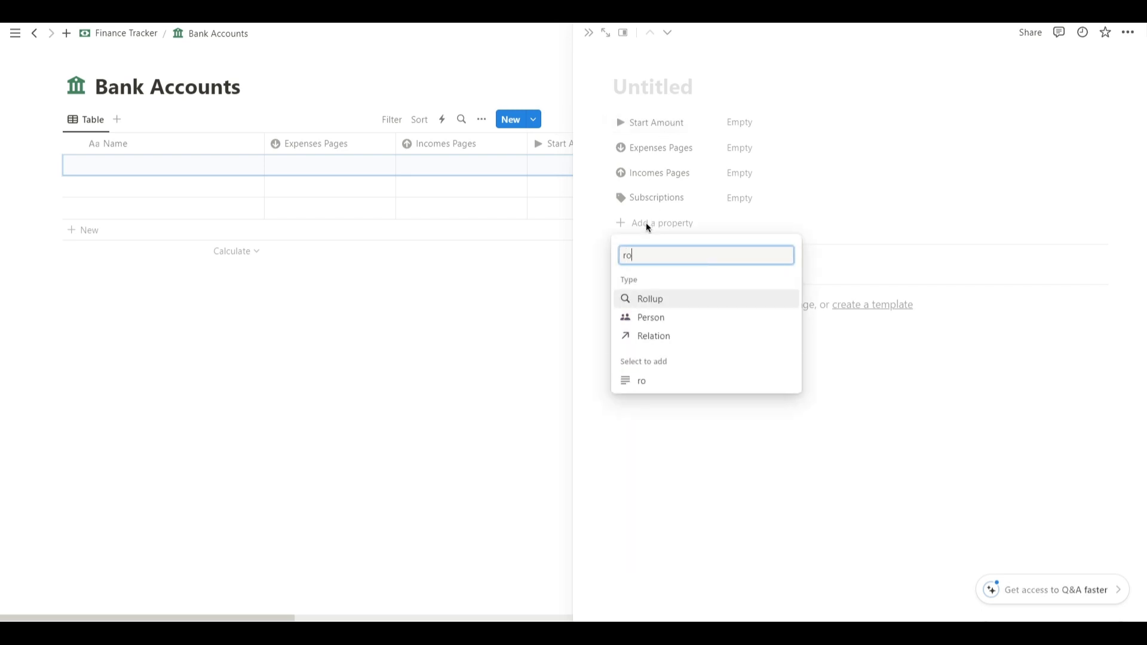
key(Return)
key(ctrl+a)
text(Expenses Amount)
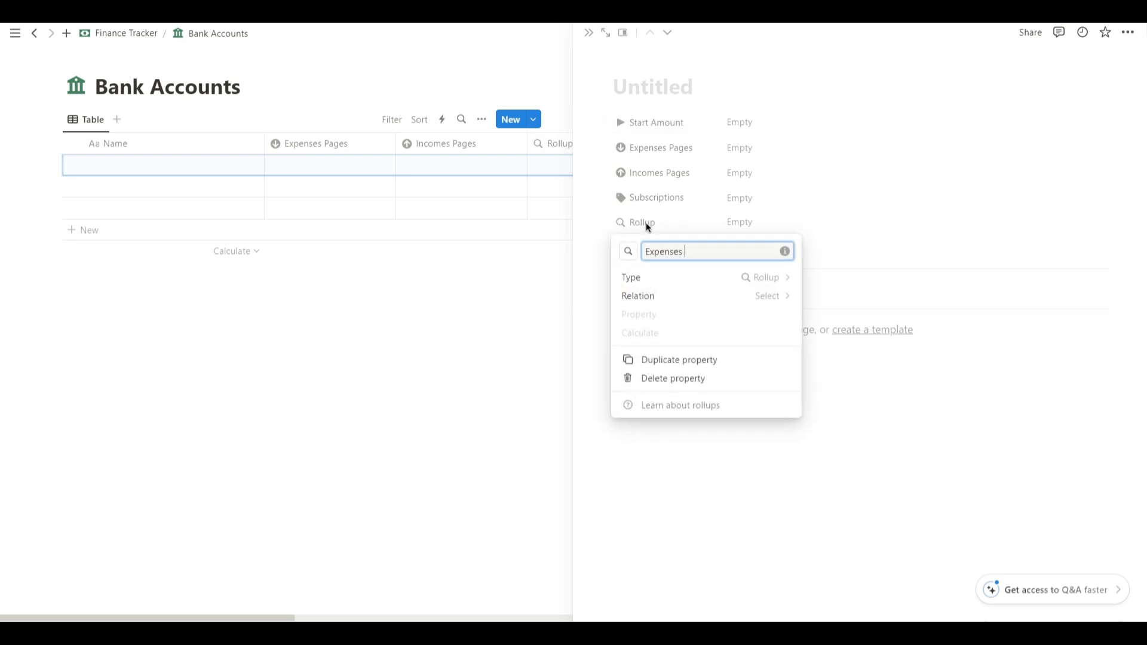
click(629, 252)
text(money)
click(554, 339)
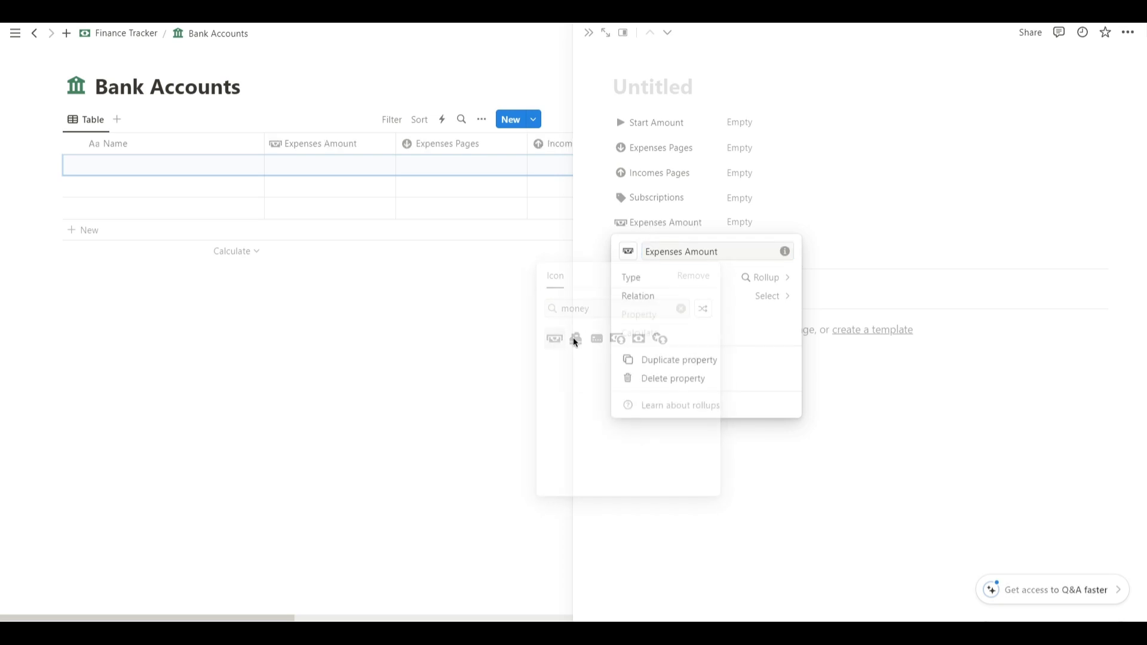
key(Escape)
Configure the Expenses Amount rollup to total the Expense Amount property through the Expenses Pages relation.
click(740, 223)
click(776, 264)
click(768, 336)
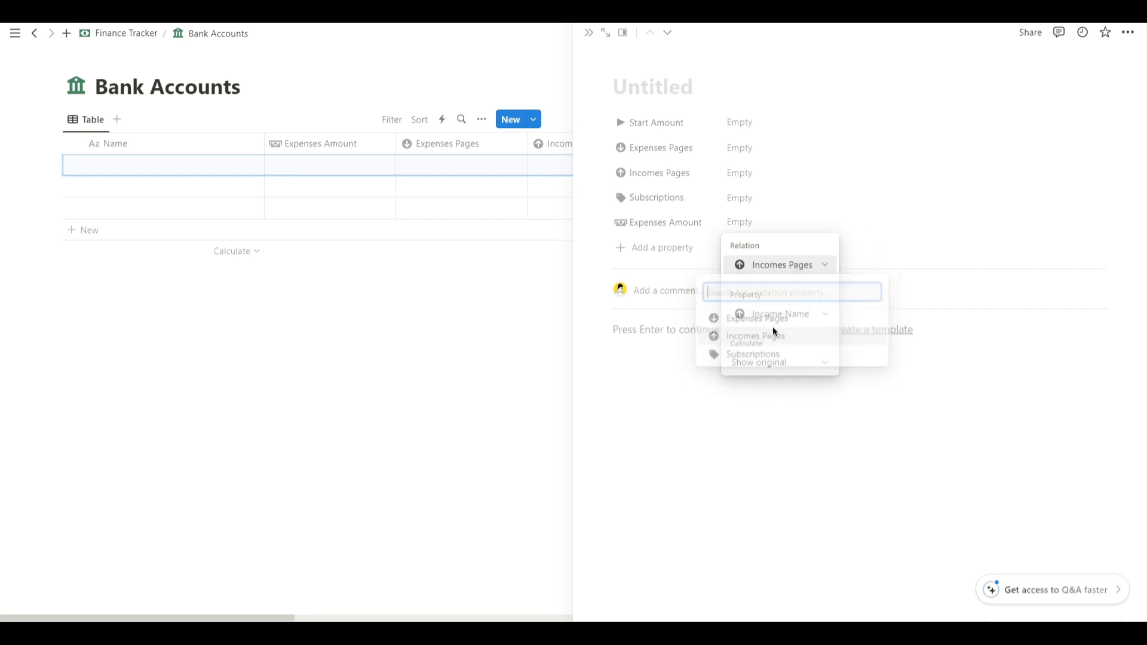
click(787, 265)
click(770, 318)
click(787, 313)
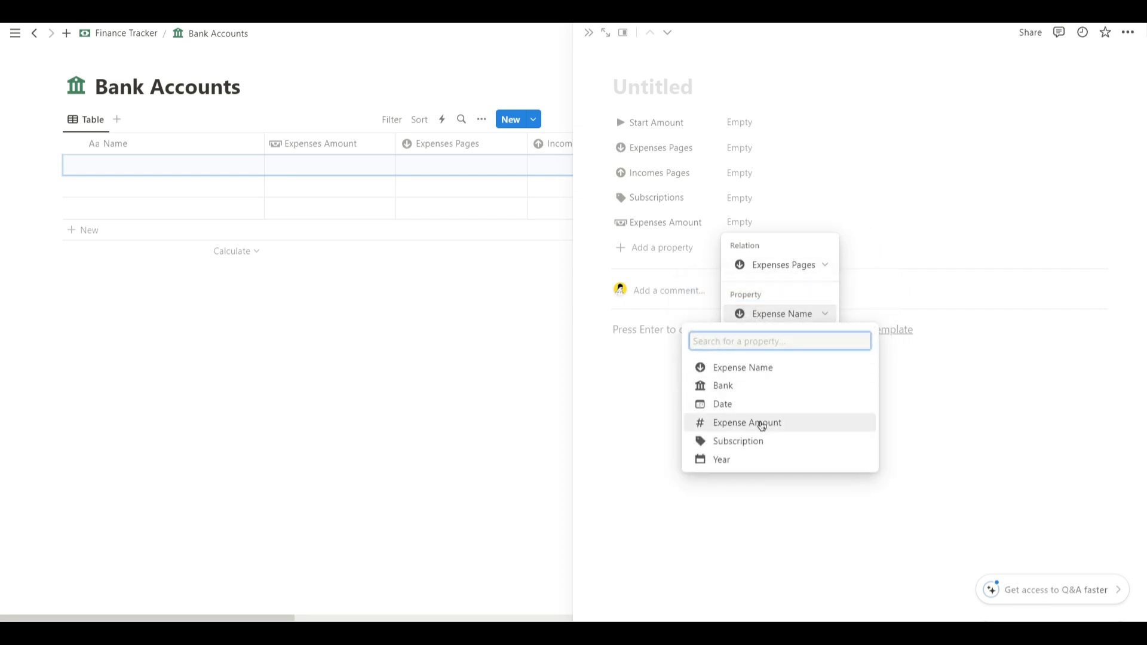
click(762, 422)
click(786, 361)
click(776, 245)
click(705, 242)
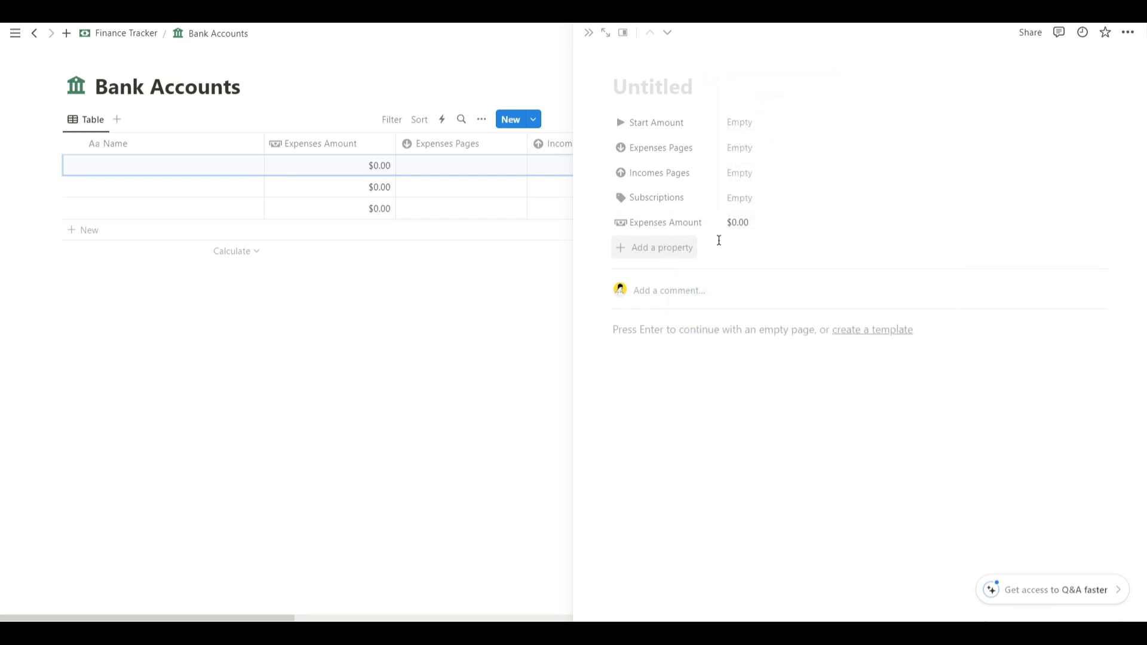
Add a rollup property named Incomes Amount with the same money icon as Expenses Amount.
click(672, 241)
text(roll)
key(Return)
key(BackSpace)
text(Incomes Amount)
click(633, 278)
text(m)
key(BackSpace)
key(Return)
Configure the Incomes Amount rollup to total the Income Amount property through the Incomes Pages relation.
click(725, 245)
click(768, 246)
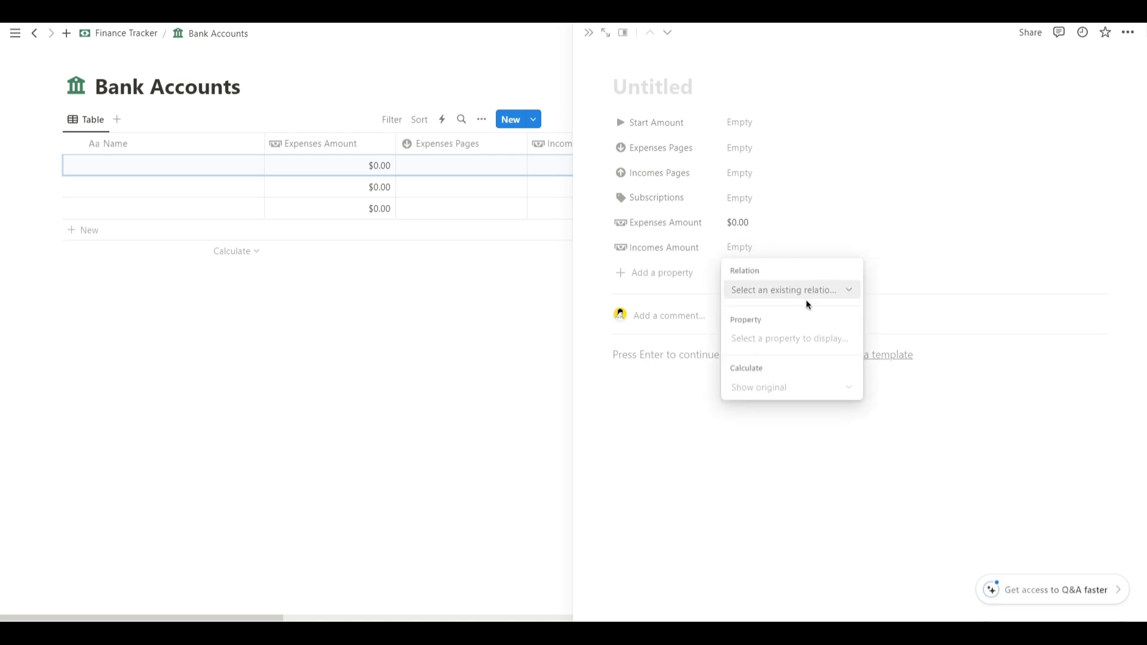
click(801, 291)
click(768, 361)
click(794, 338)
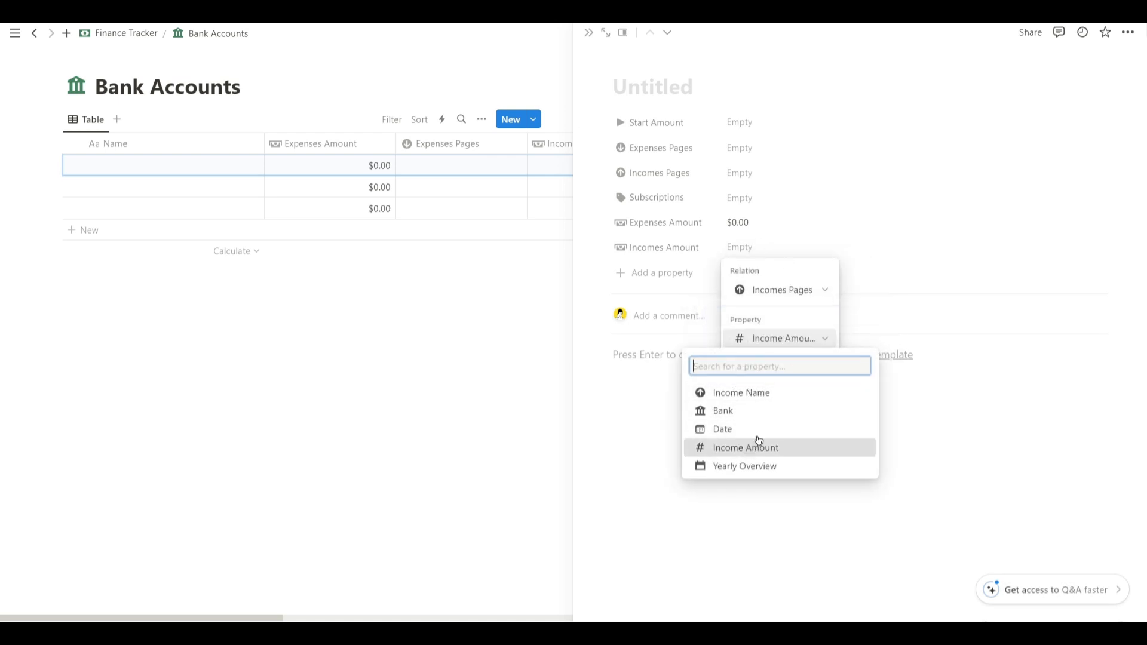
click(752, 449)
click(787, 389)
click(738, 271)
click(687, 244)
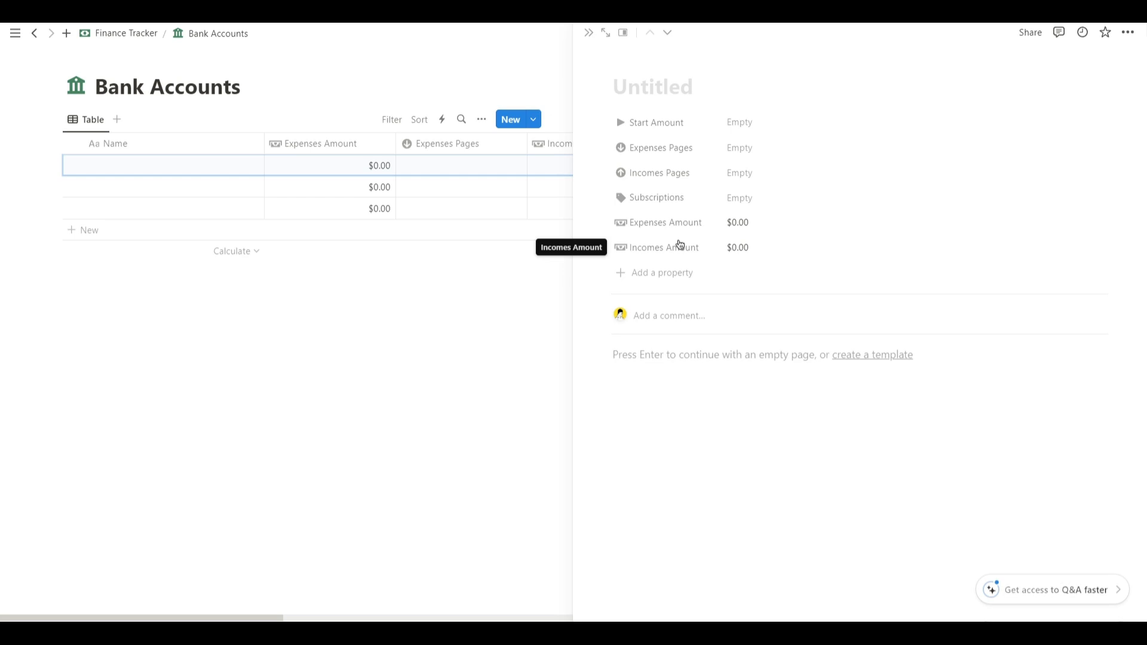
Move the amount rollups above the Incomes Pages, Expenses Pages and Subscriptions relations, and show those three relations as Minimal.
drag(658, 195, 657, 251)
drag(661, 171, 668, 216)
mouse_move(751, 222)
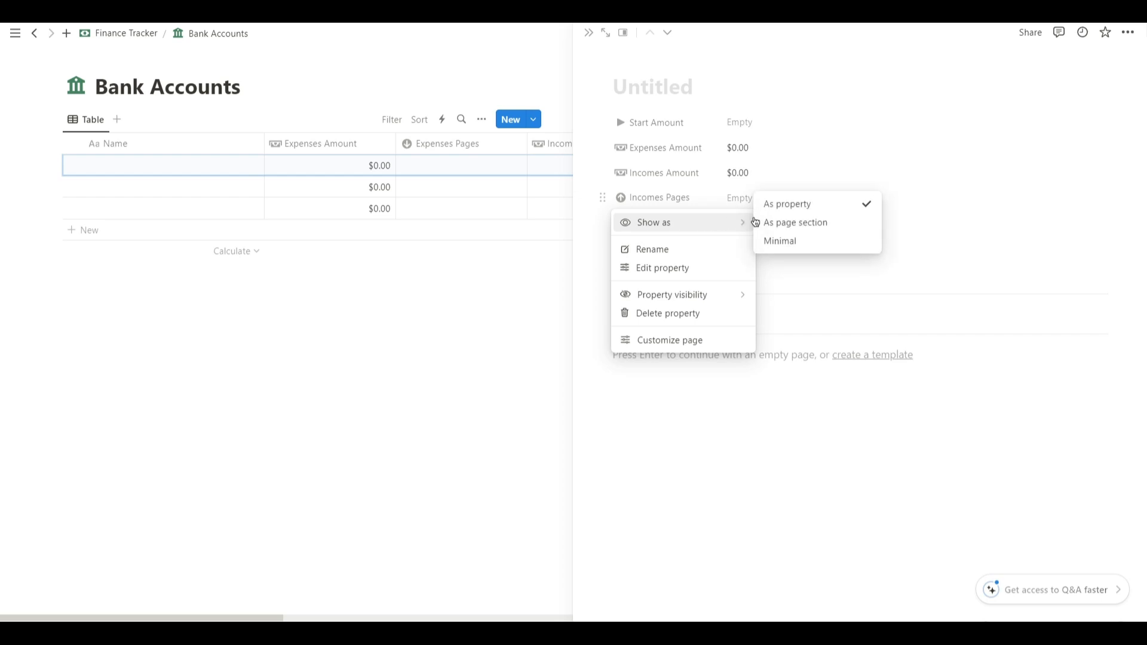
click(776, 240)
click(664, 197)
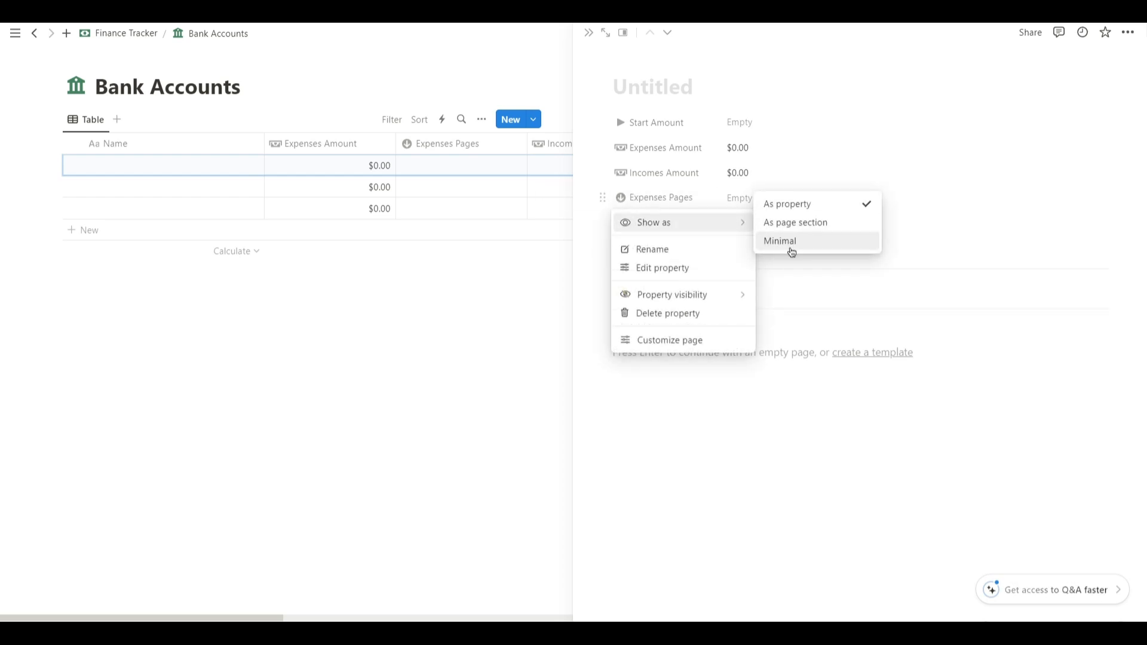
click(787, 244)
click(675, 200)
click(786, 239)
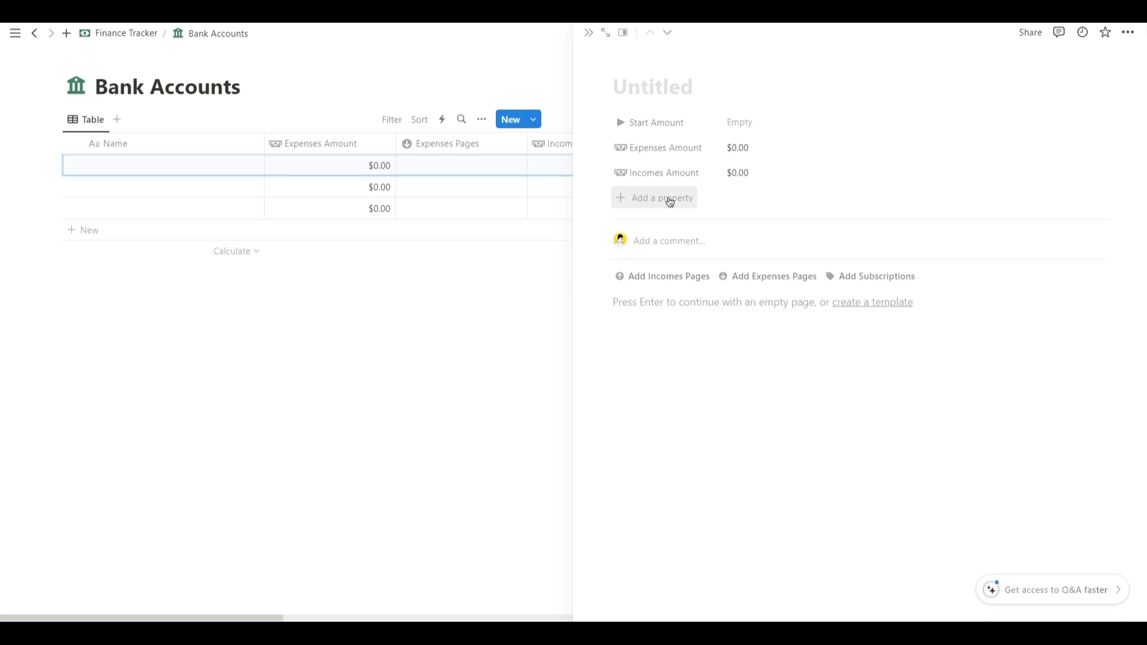
Add a formula property named Account Balance with a banknote icon.
click(669, 200)
text(form)
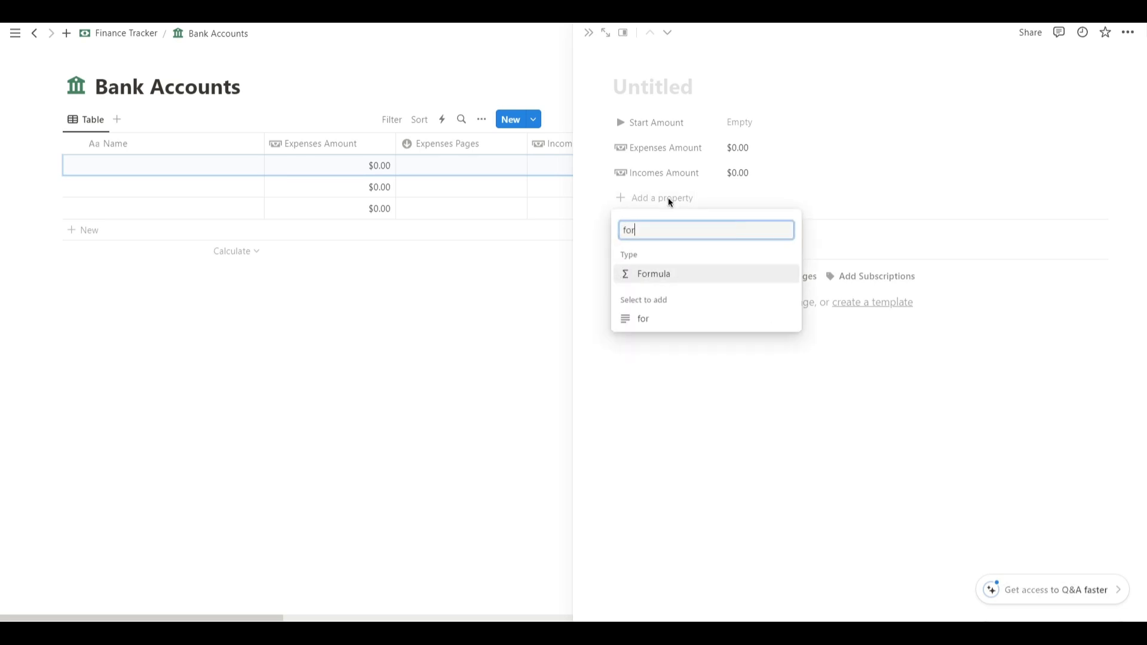
key(Return)
text(Account Balance)
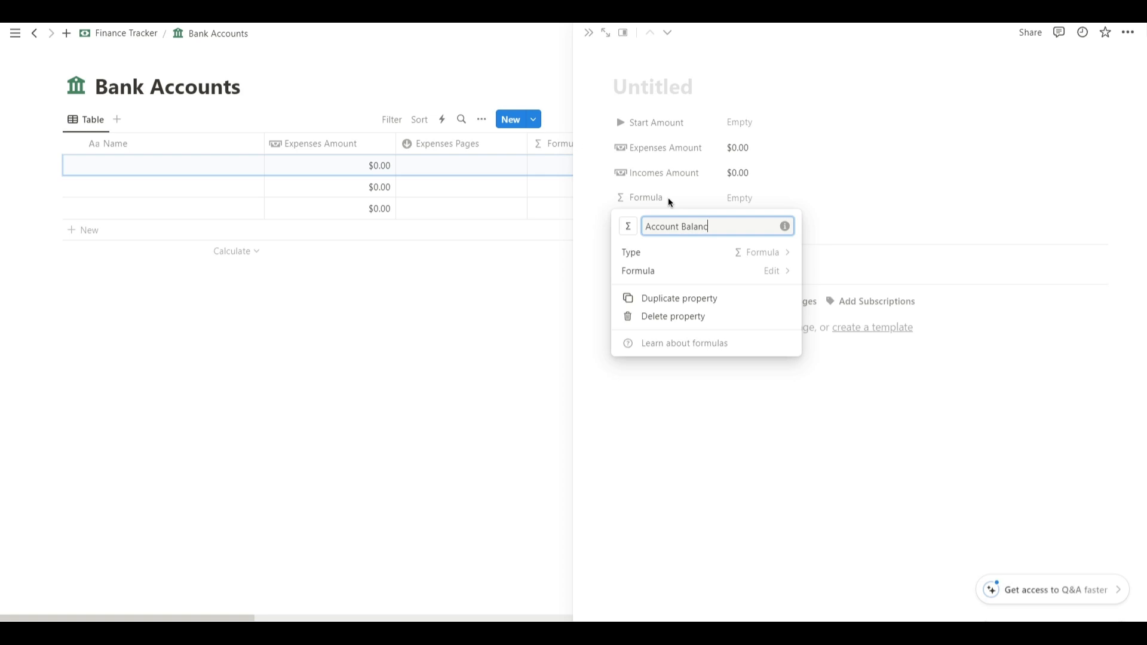
click(629, 226)
text(mone)
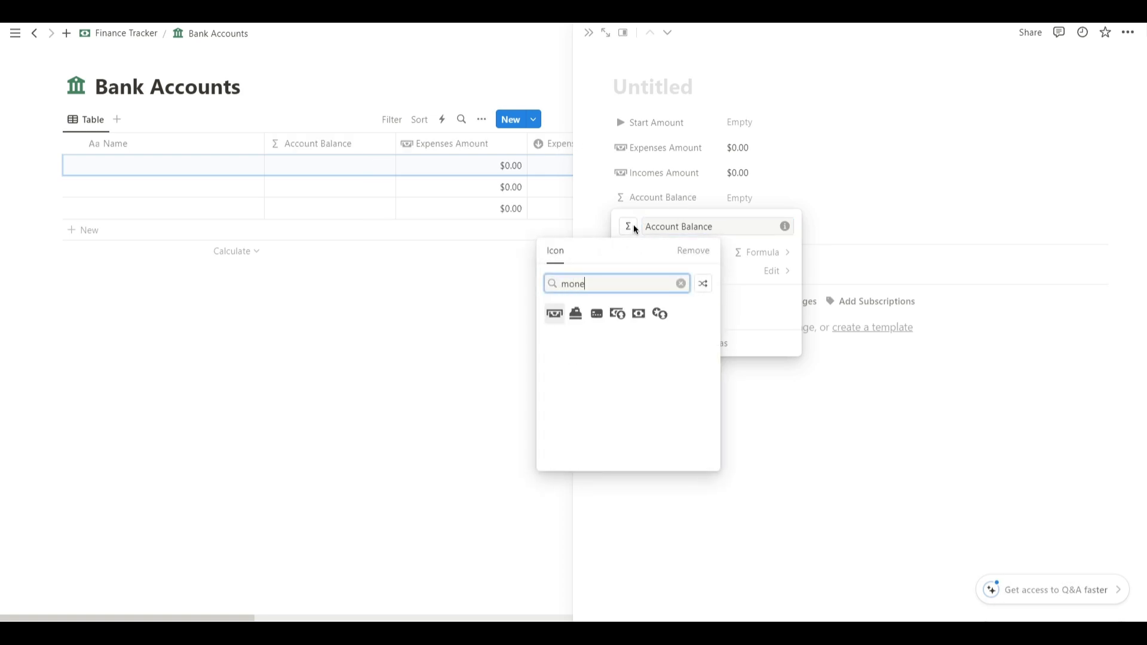
text(y)
click(554, 313)
Set the Account Balance formula to Start Amount + Incomes Amount - Expenses Amount.
click(750, 198)
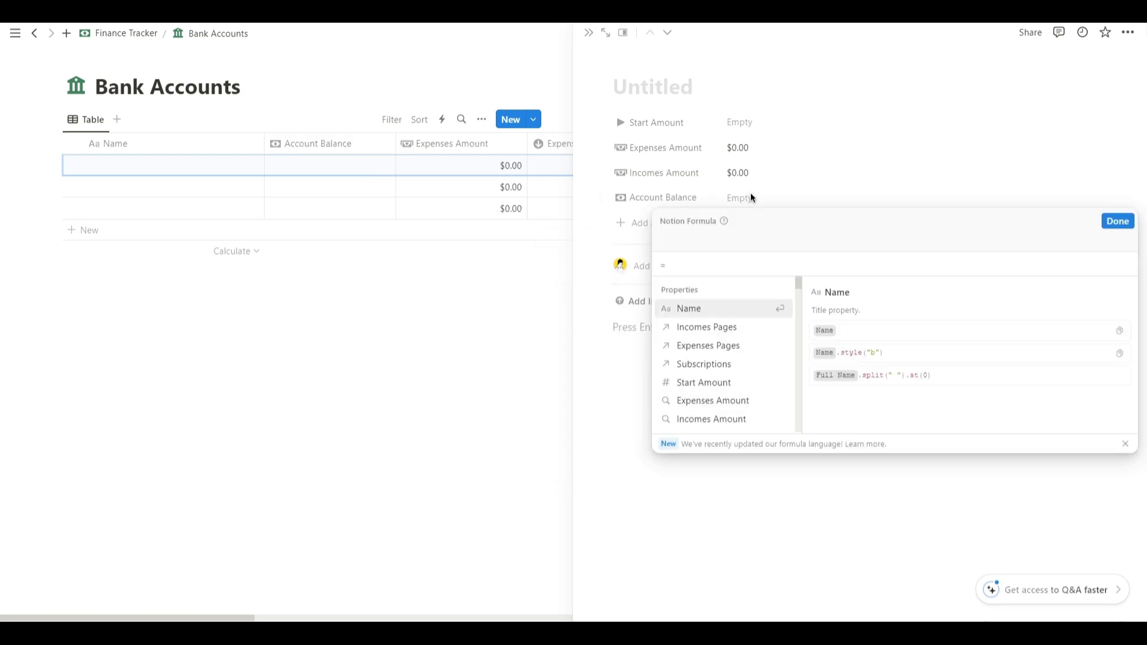
text(sta)
key(Return)
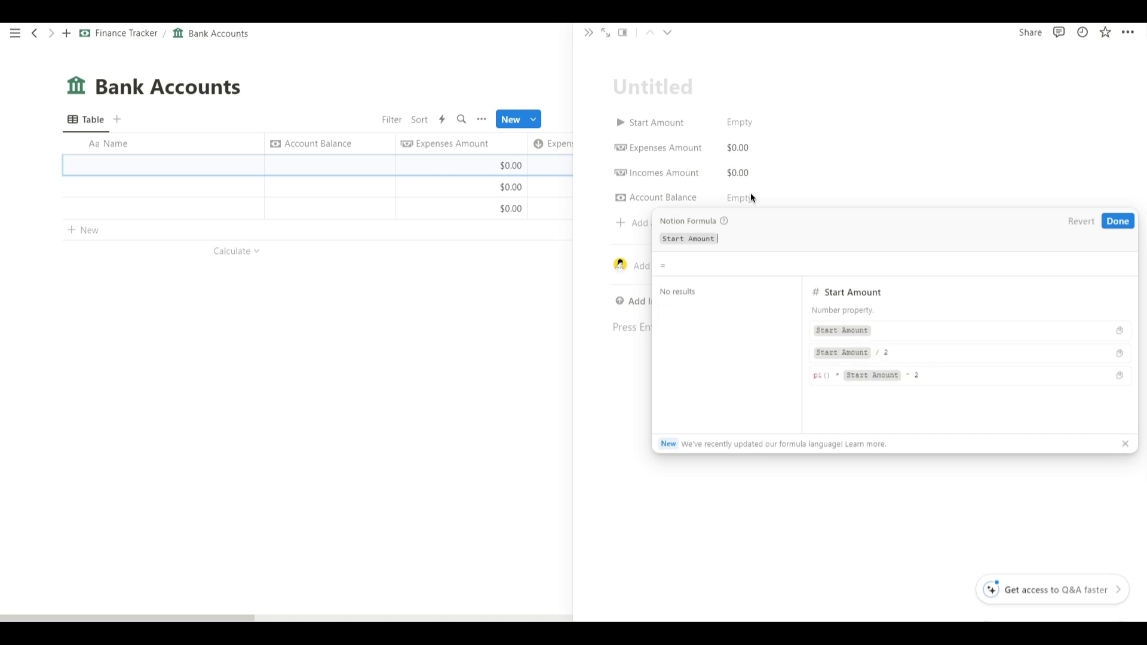
text(+ in)
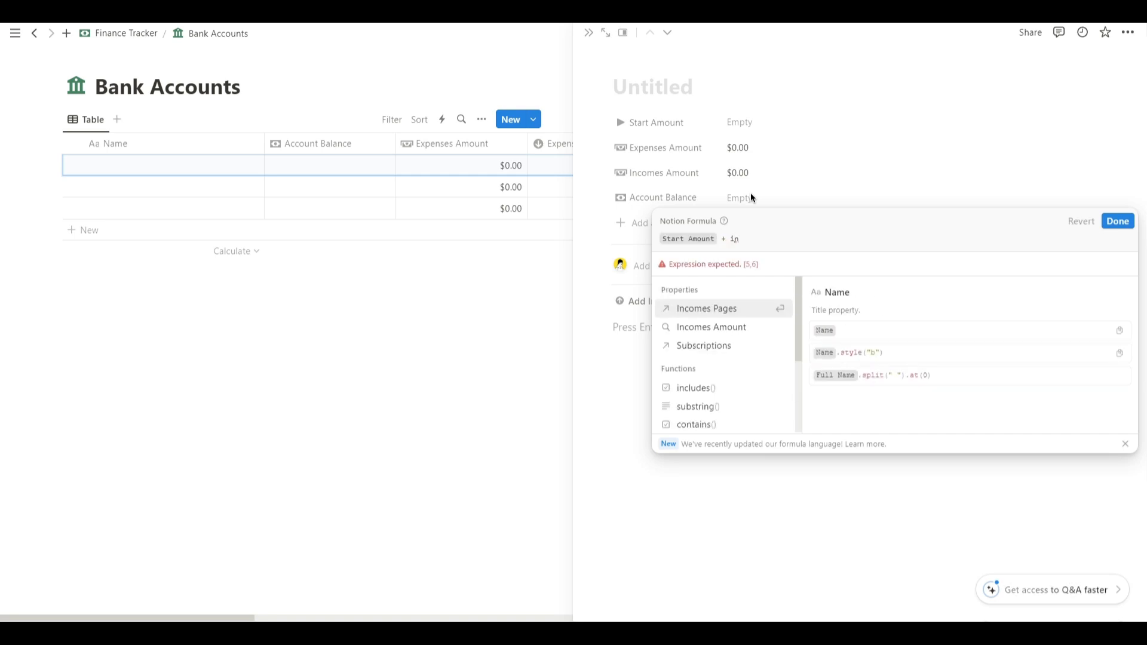
key(Down)
key(Return)
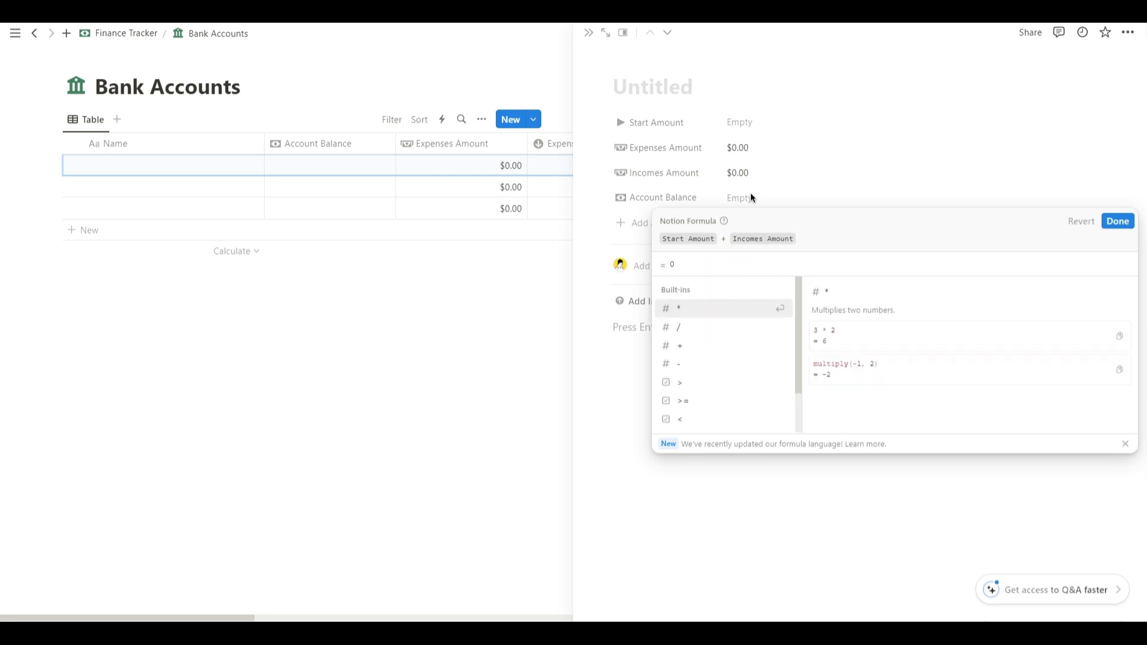
text(- exp)
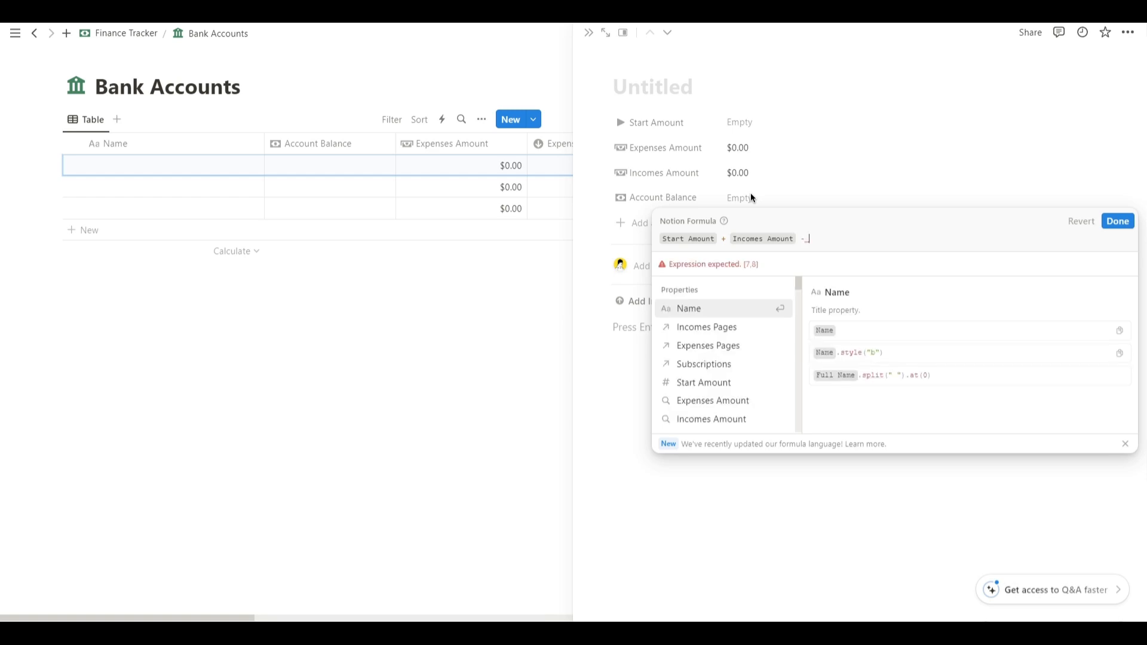
key(Down)
key(Return)
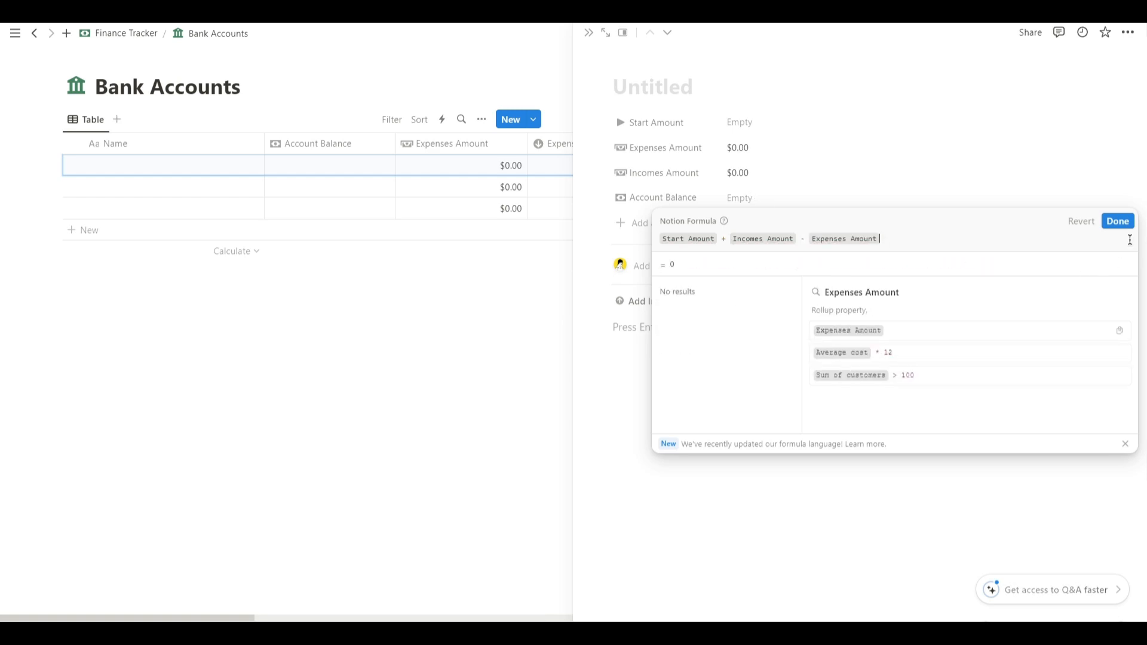
click(1117, 221)
Set the Account Balance number format to US Dollar.
click(681, 198)
click(681, 242)
click(752, 289)
click(752, 291)
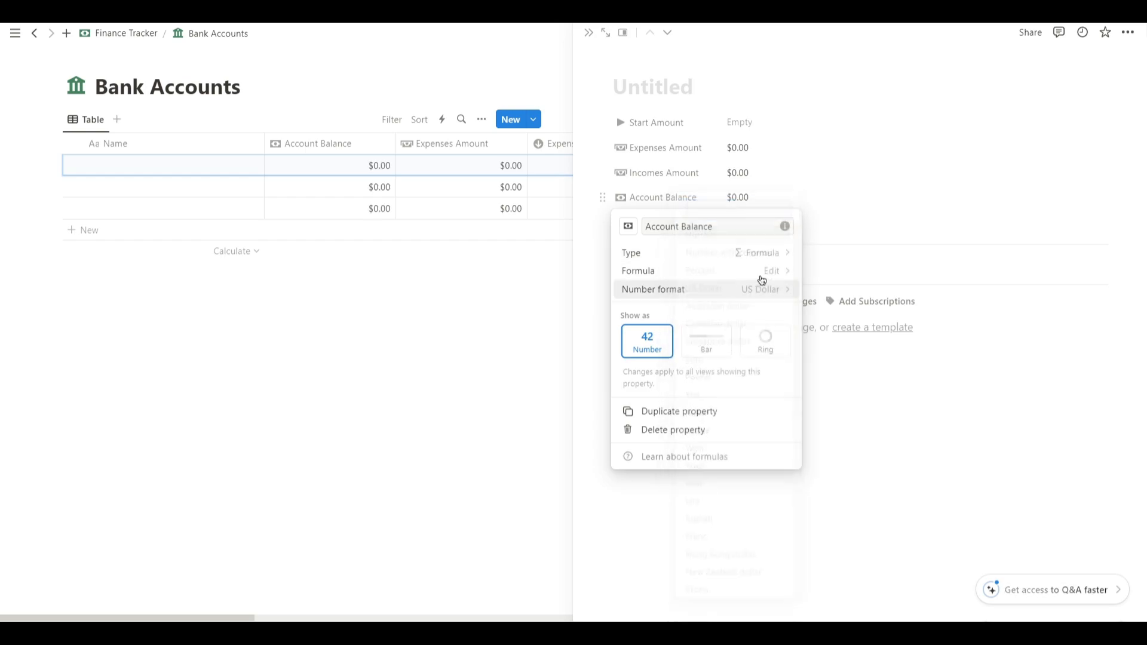
click(758, 194)
Enter 1000 as the first bank account's Start Amount and close the entry.
click(733, 128)
text(1000)
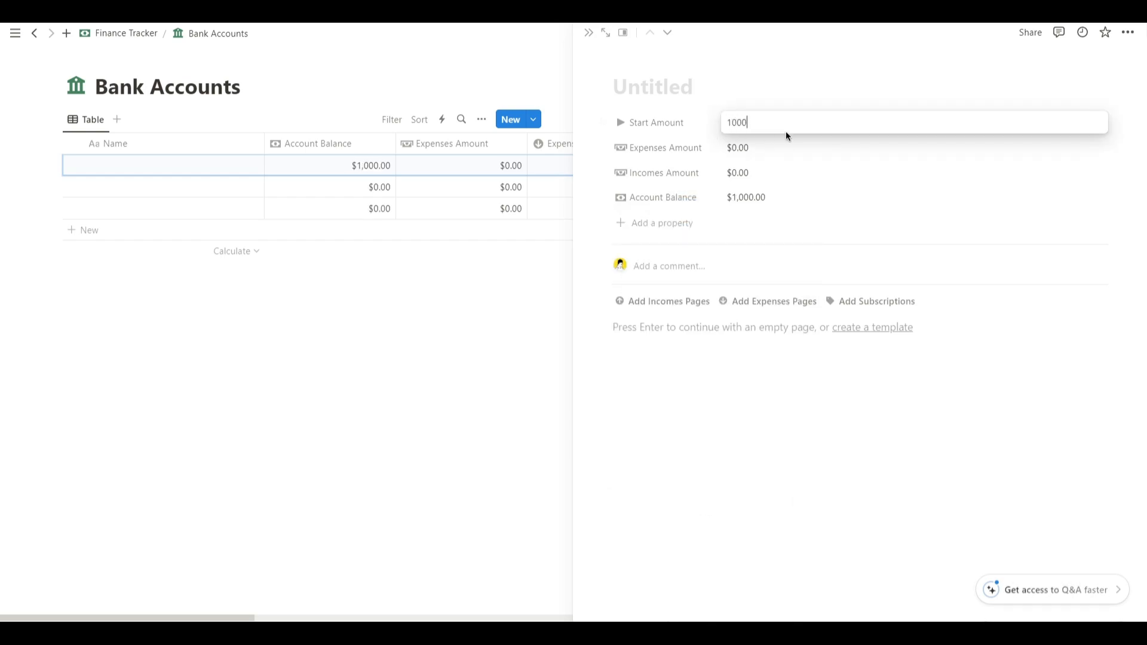
key(Return)
click(588, 37)
Create a Bank Accounts template titled New bank Account with a green bank icon and close it.
click(1074, 119)
click(985, 203)
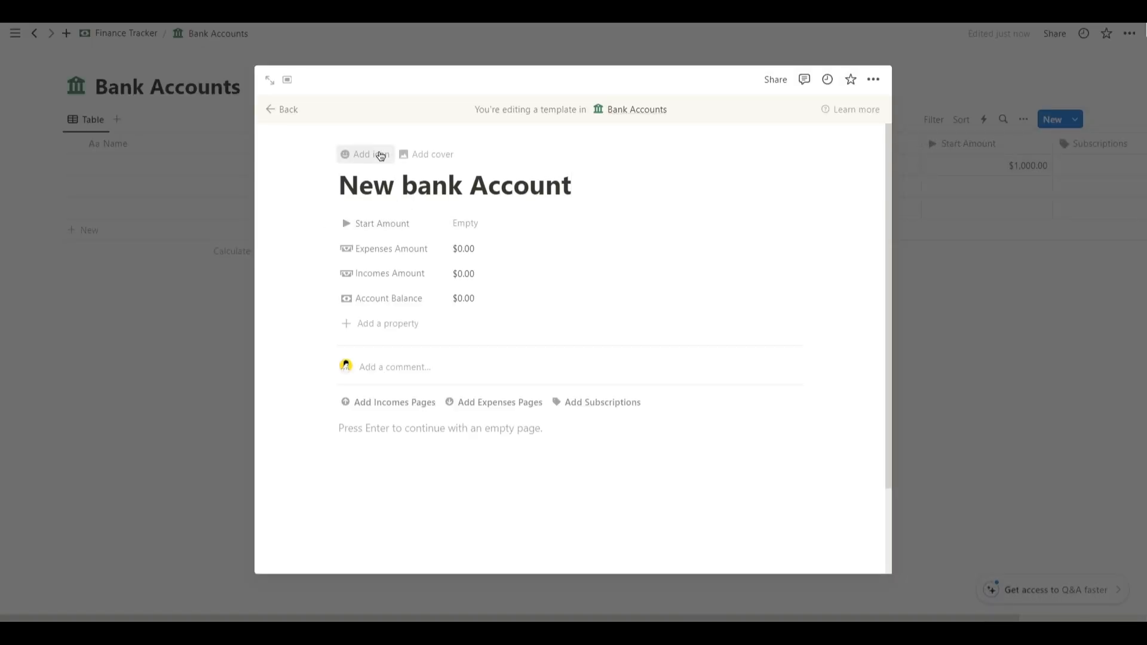
click(380, 155)
click(364, 212)
click(287, 254)
text(bank)
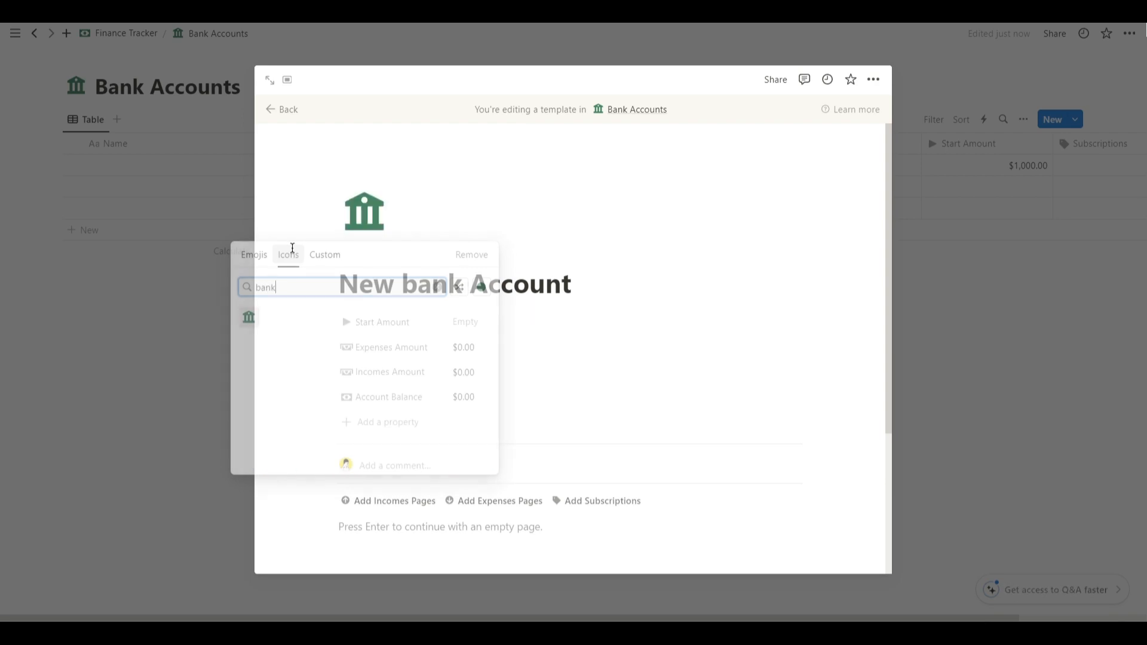
click(221, 295)
Apply the New bank Account template to all three blank Bank Accounts entries.
click(243, 167)
click(662, 362)
click(238, 187)
click(662, 361)
click(236, 205)
click(239, 208)
click(662, 361)
click(589, 33)
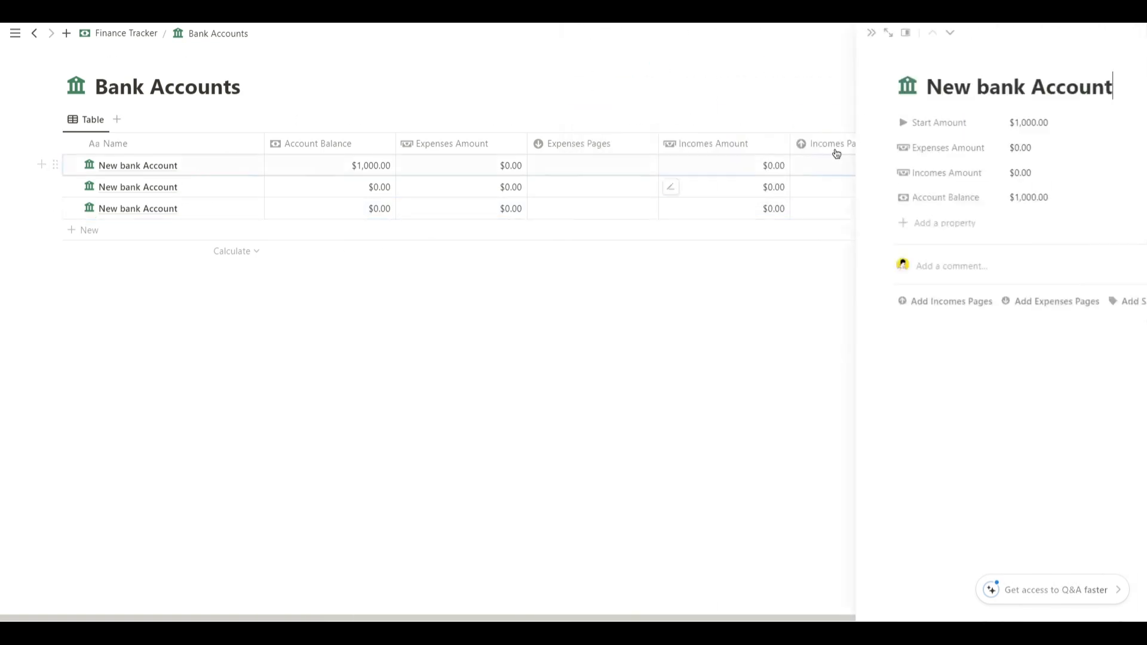
Rename the three bank entries Savings Account, Stripe and Paypal, and return to the Finance Tracker page.
triple_click(708, 94)
text(Savings)
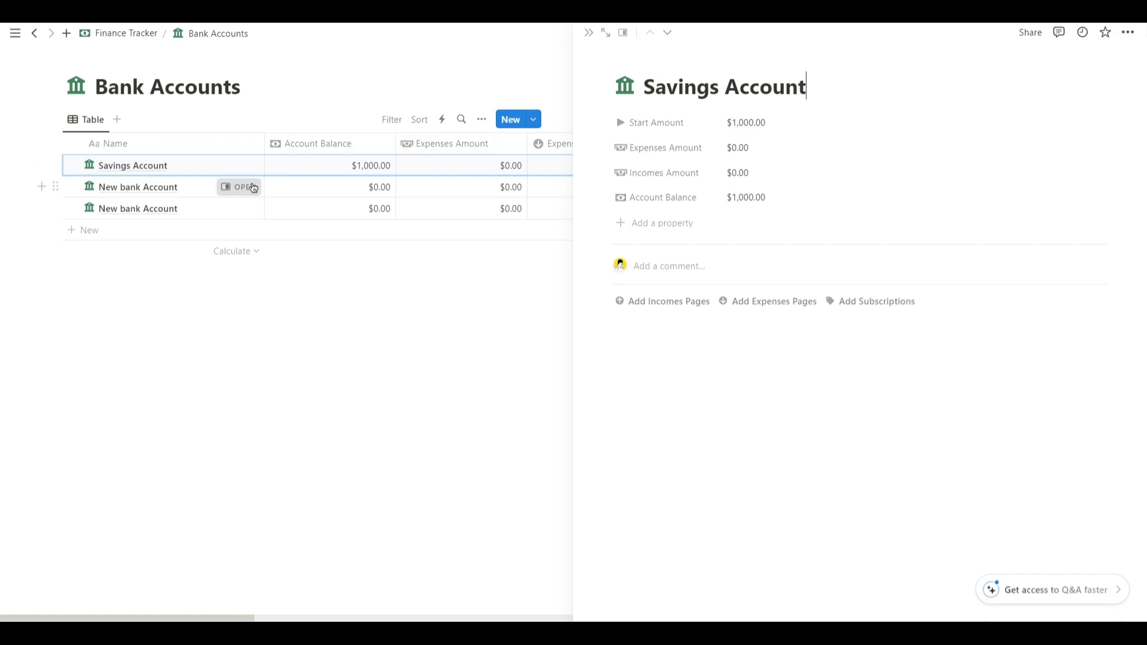
click(239, 187)
triple_click(698, 88)
text(Stripe)
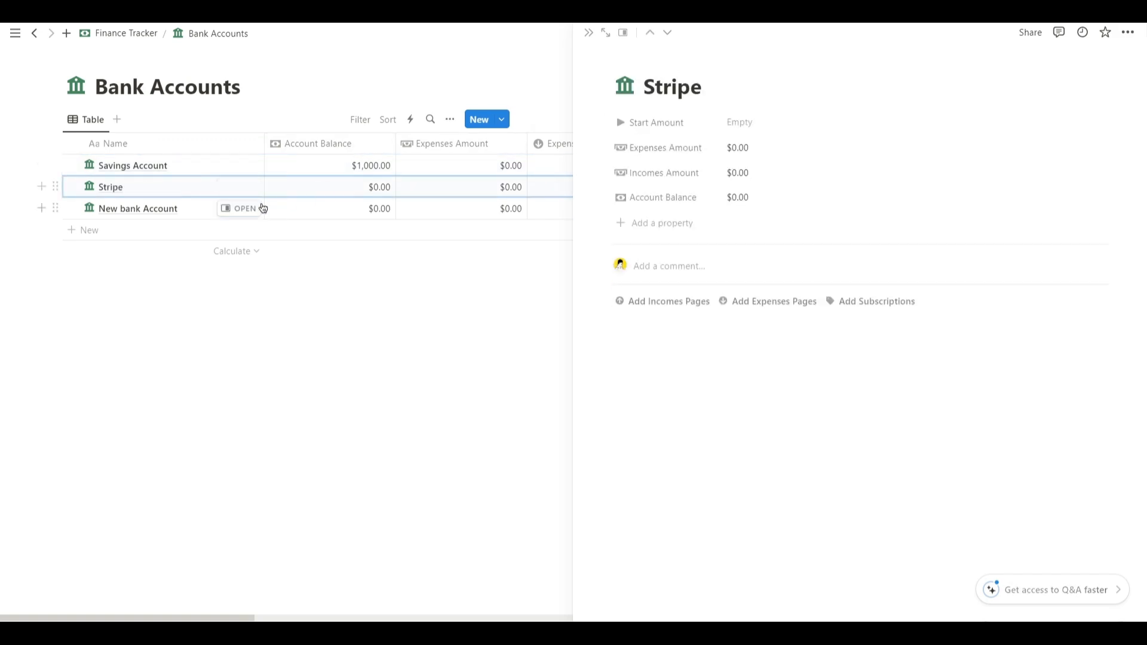
click(261, 208)
triple_click(693, 86)
text(Paypal)
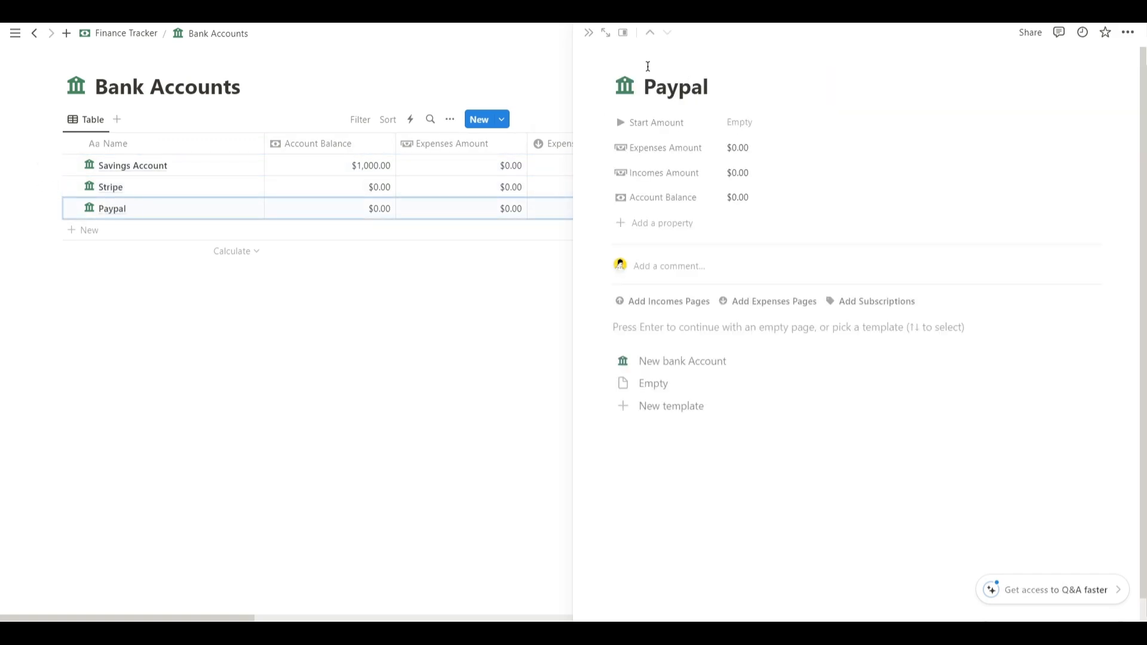
click(588, 32)
click(122, 34)
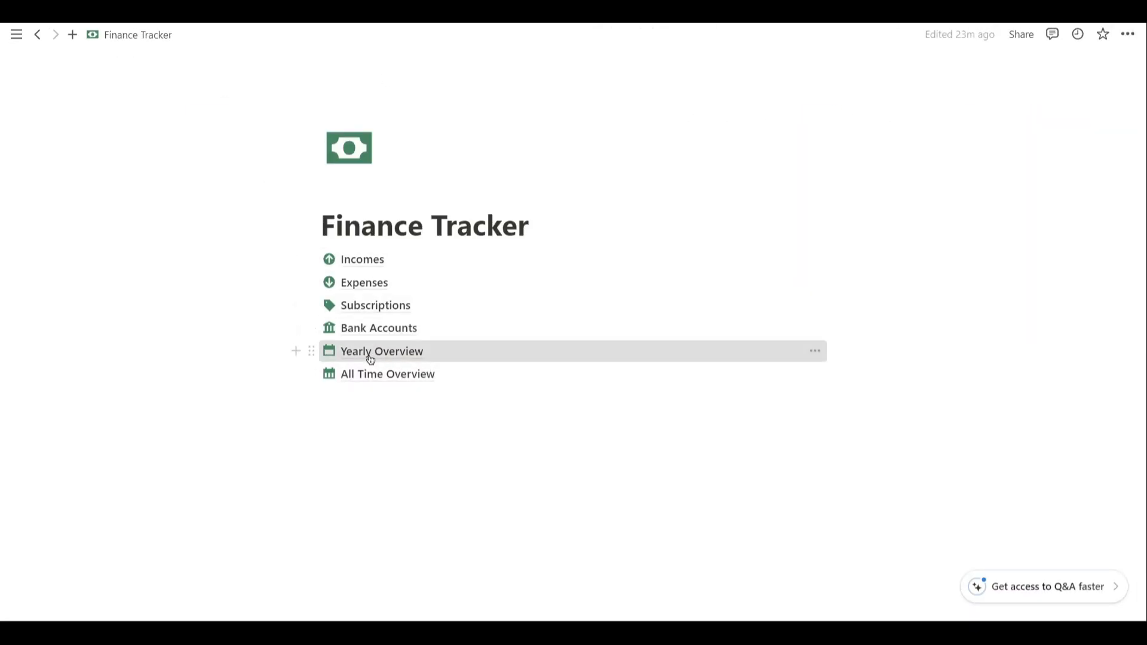
Open the Yearly Overview database and open its first blank entry.
click(371, 359)
click(322, 154)
click(343, 388)
click(463, 326)
click(261, 179)
Give the Expenses Pages relation a circled down-arrow icon.
click(612, 131)
click(615, 207)
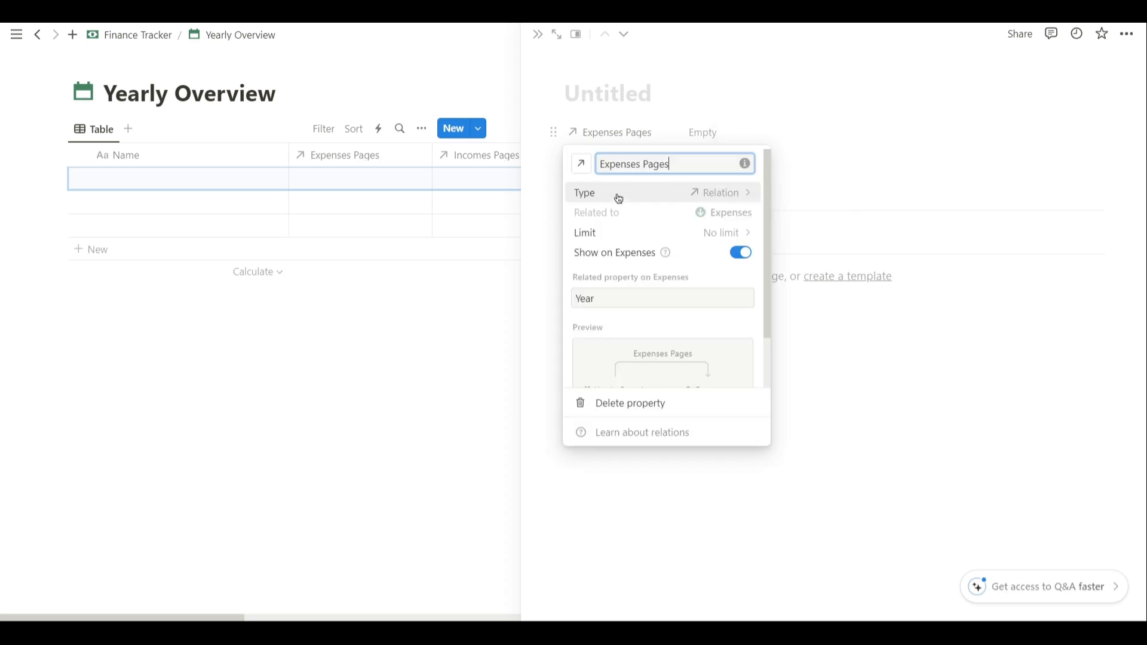
click(581, 164)
text(arrow)
click(533, 258)
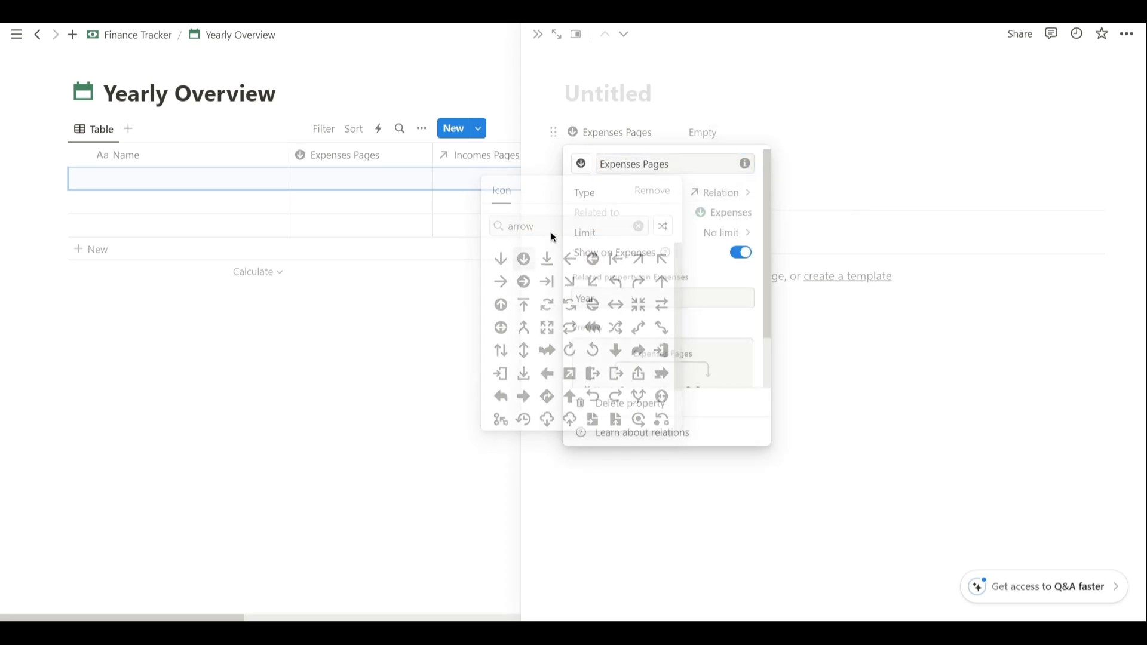
click(602, 128)
Give the Incomes Pages relation a circled up-arrow icon.
click(609, 160)
click(598, 236)
click(581, 192)
text(arrow up)
click(523, 279)
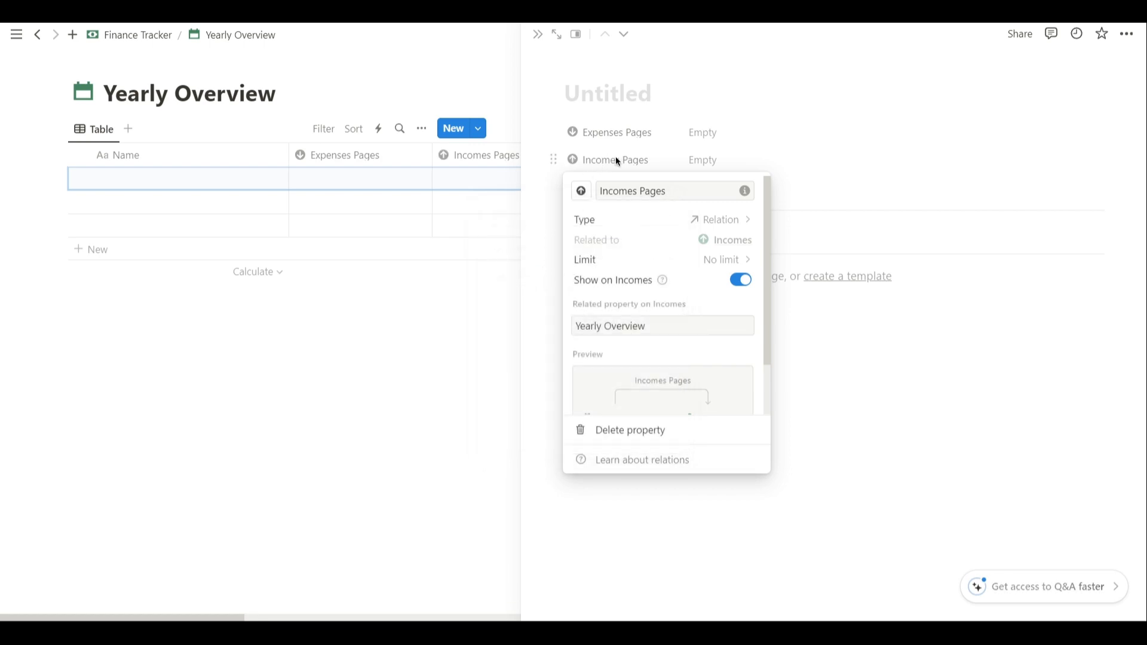
Set the Expenses Pages and Incomes Pages relations to show as Minimal in the entry.
click(617, 158)
mouse_move(681, 159)
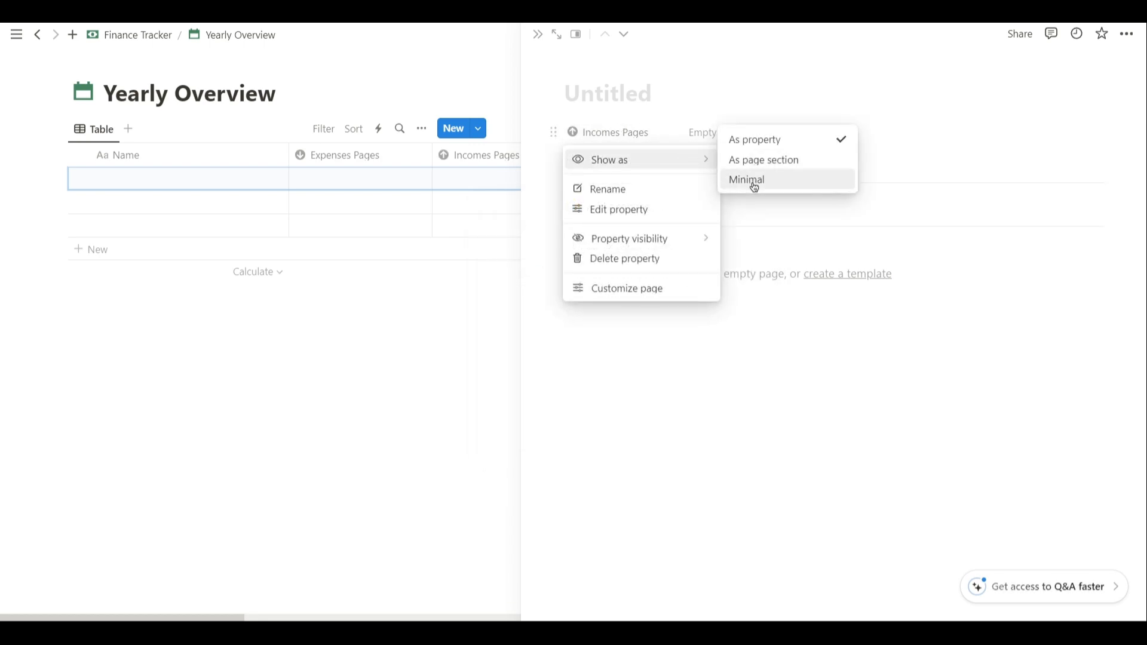
click(754, 181)
Rename the Name property of the Yearly Overview table as Year and give it a calendar icon.
click(170, 157)
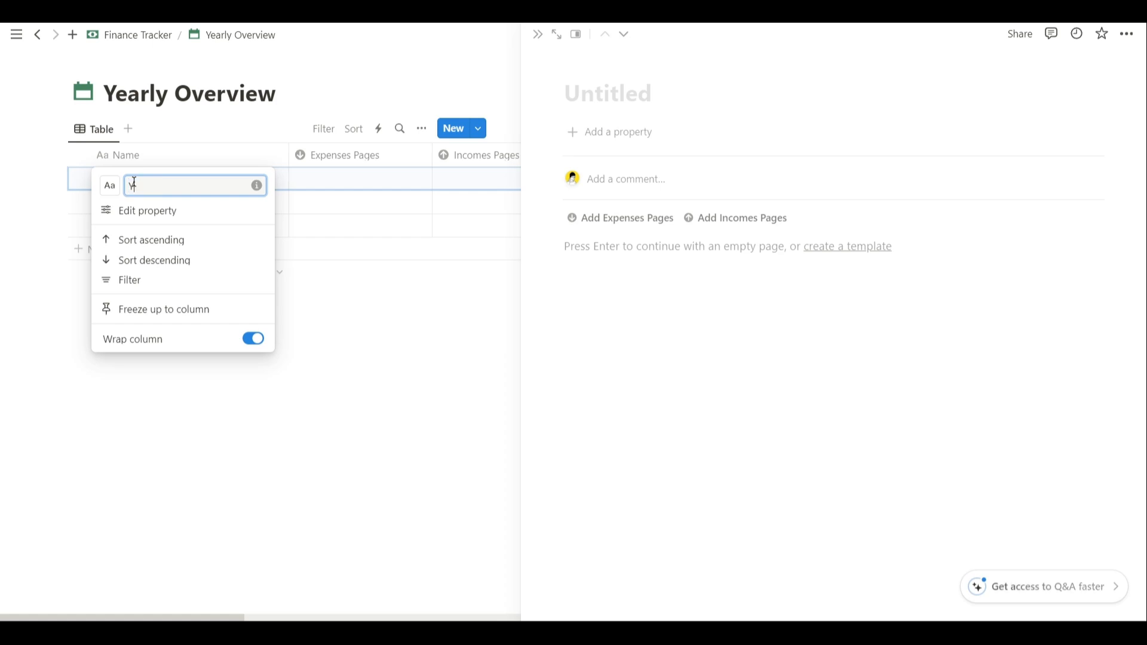
text(Year)
click(110, 187)
text(calend)
key(Return)
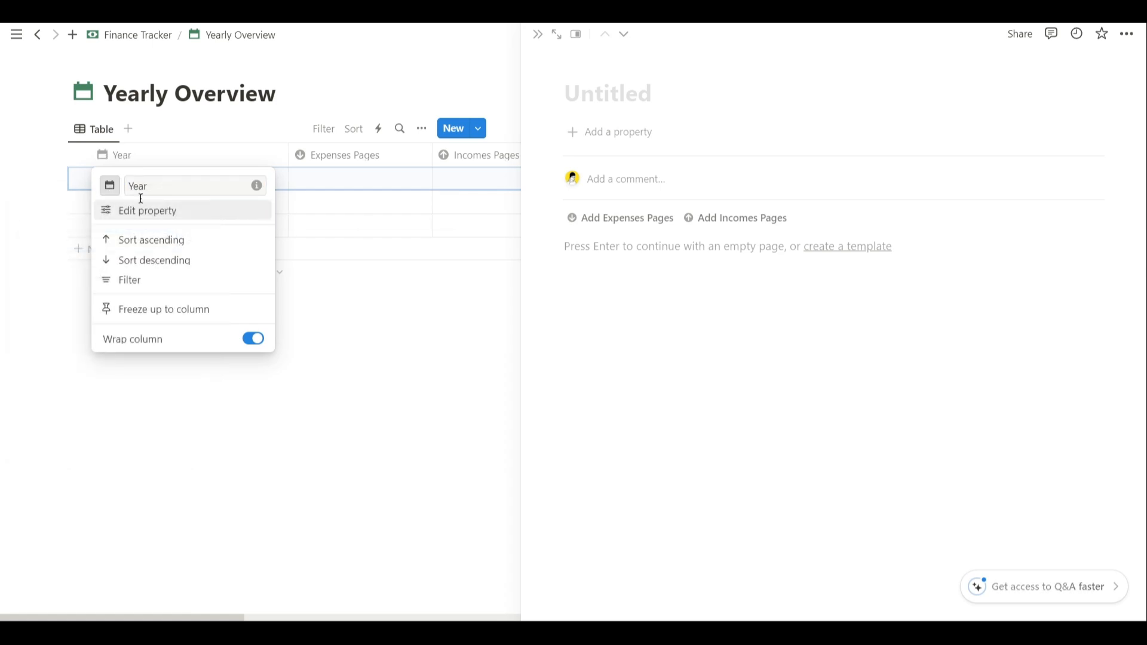
key(Escape)
Add a Date property to the Yearly Overview entry.
click(607, 134)
text(Da)
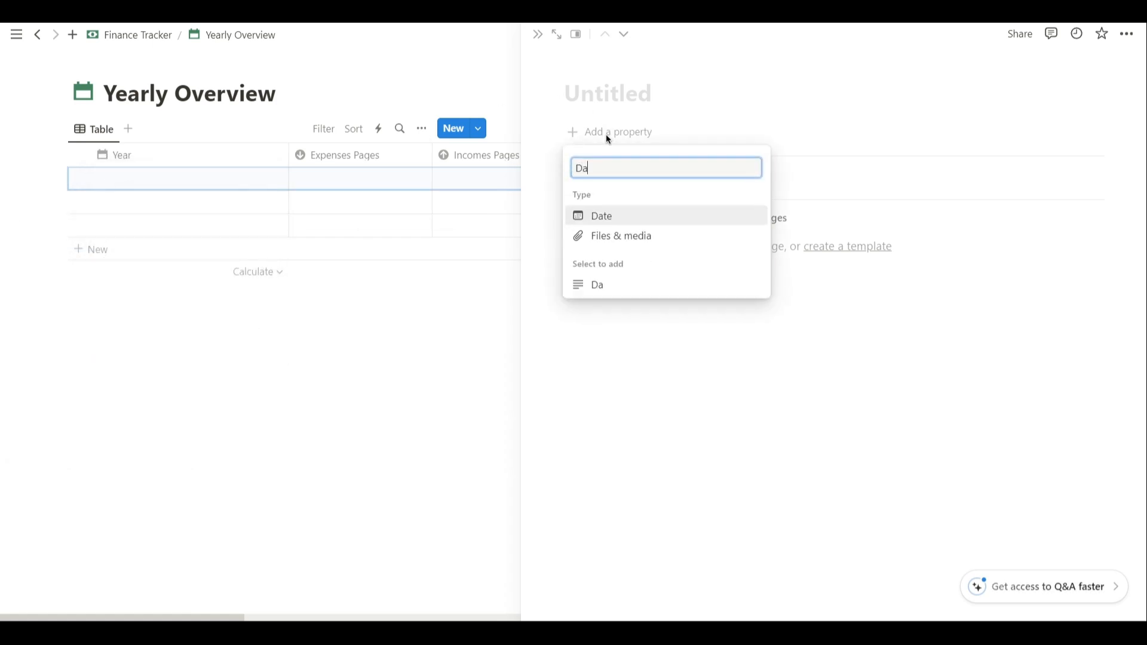
key(Return)
key(Escape)
Add a rollup property named Total Incomes with a circled up-arrow icon.
click(607, 156)
text(rol)
key(Return)
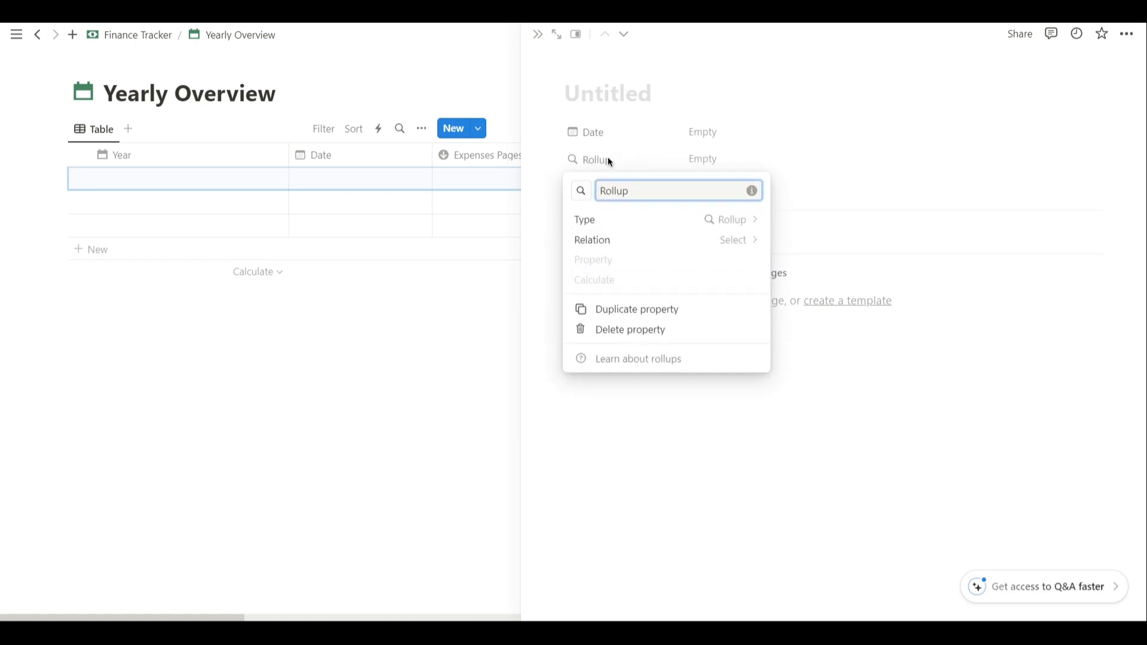
text(Total Incomes)
click(581, 191)
text(mon)
key(BackSpace)
key(BackSpace)
key(BackSpace)
text(arrow)
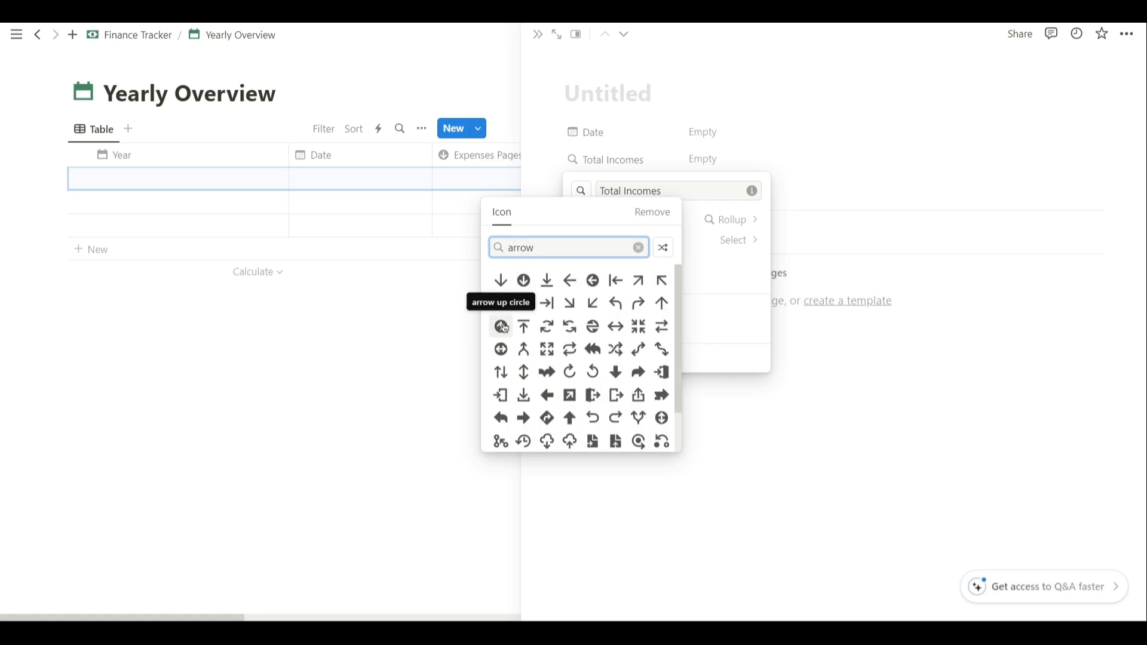
click(501, 327)
click(502, 325)
Add a rollup property named Total Expenses with a circled down-arrow icon.
click(604, 190)
text(roll)
key(Return)
key(ctrl+a)
key(BackSpace)
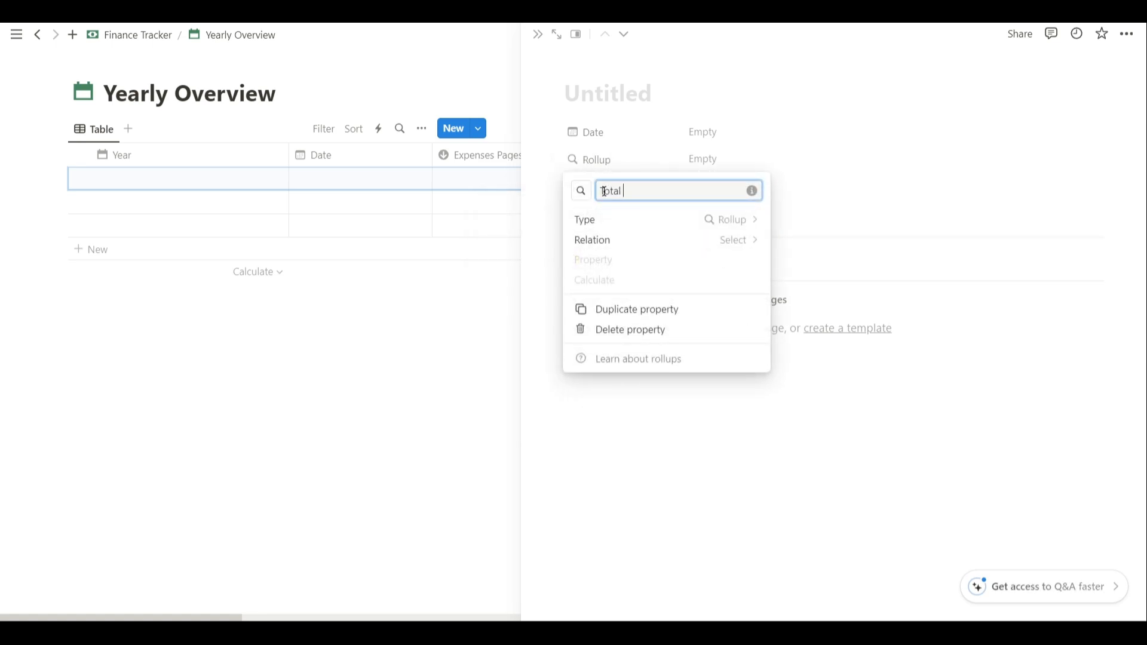
click(581, 189)
click(525, 306)
click(526, 304)
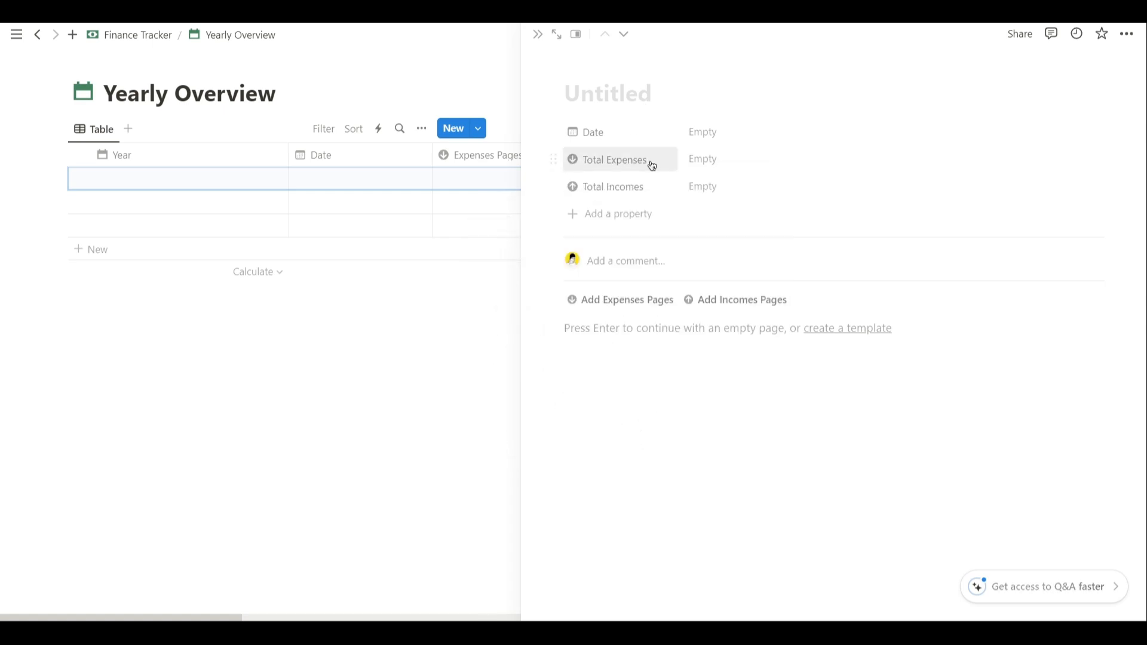
Configure the Total Expenses rollup to total the Expense Amount property through the Expenses Pages relation.
click(714, 161)
click(740, 205)
click(741, 264)
click(742, 258)
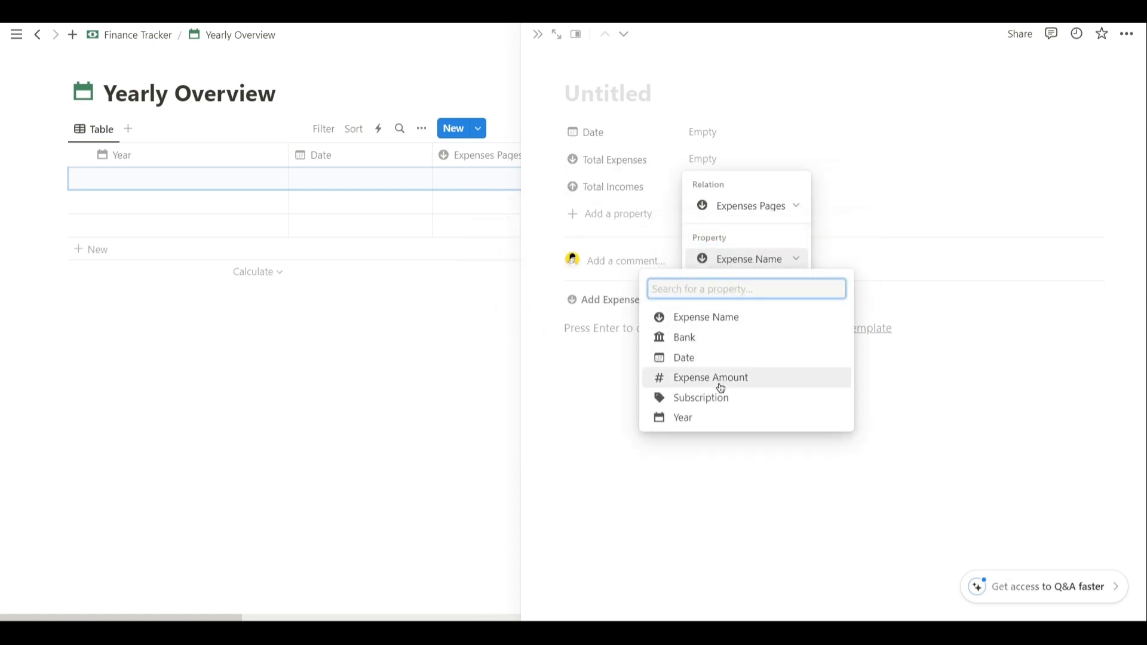
click(719, 377)
click(744, 312)
click(712, 499)
Configure the Total Incomes rollup to total Income Amount through the Incomes Pages relation, and place it above Total Expenses.
click(703, 187)
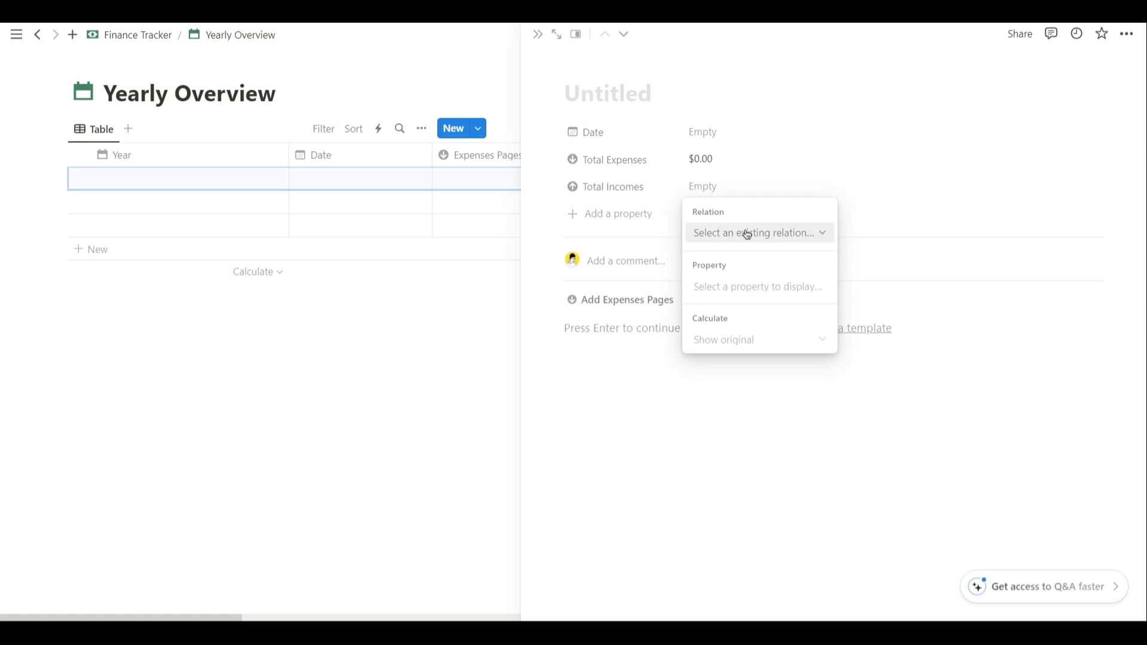
click(745, 233)
click(741, 312)
click(749, 285)
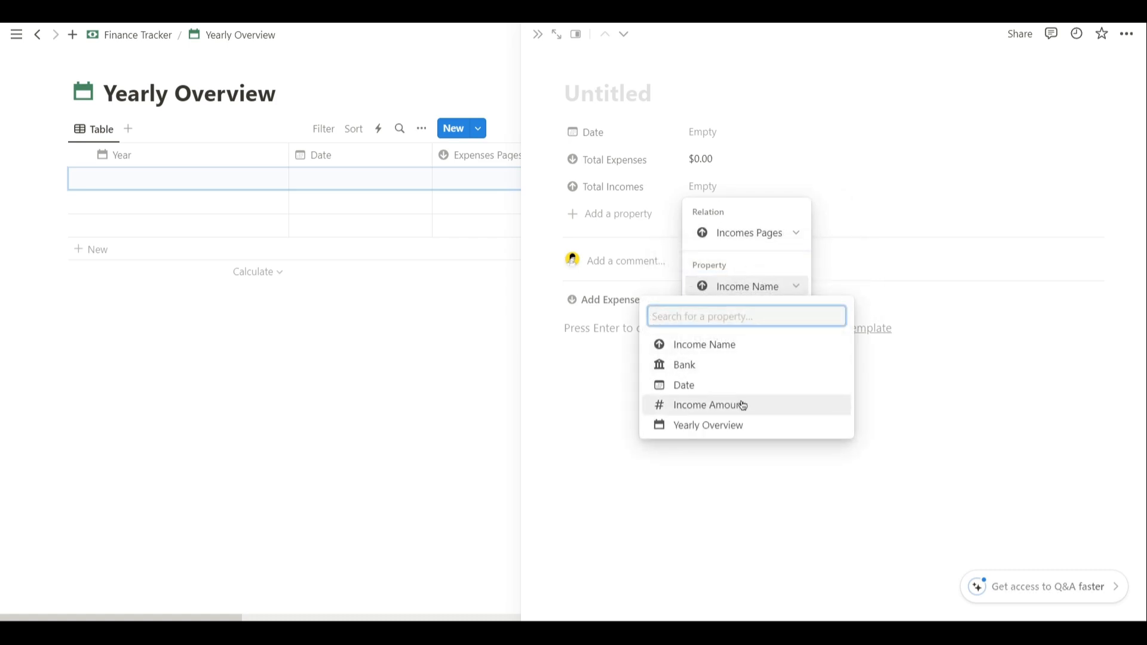
click(744, 404)
click(752, 338)
click(747, 499)
drag(629, 191, 613, 160)
Add a formula property named Total Profit with a banknote icon.
click(634, 209)
text(for)
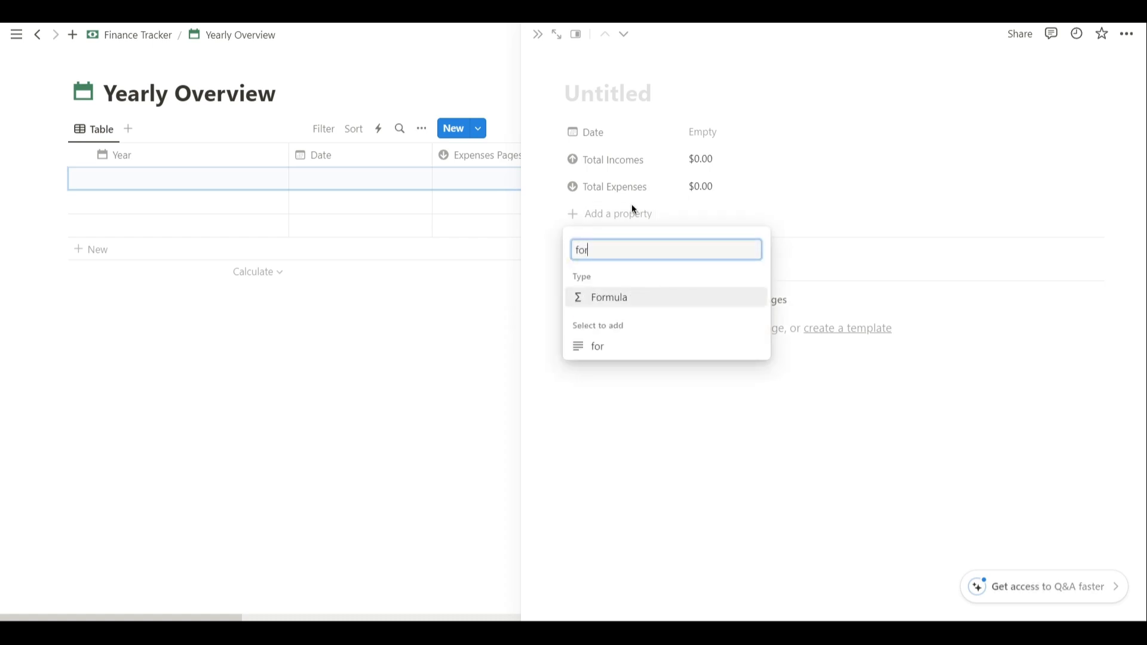
key(Return)
text(Total Profit)
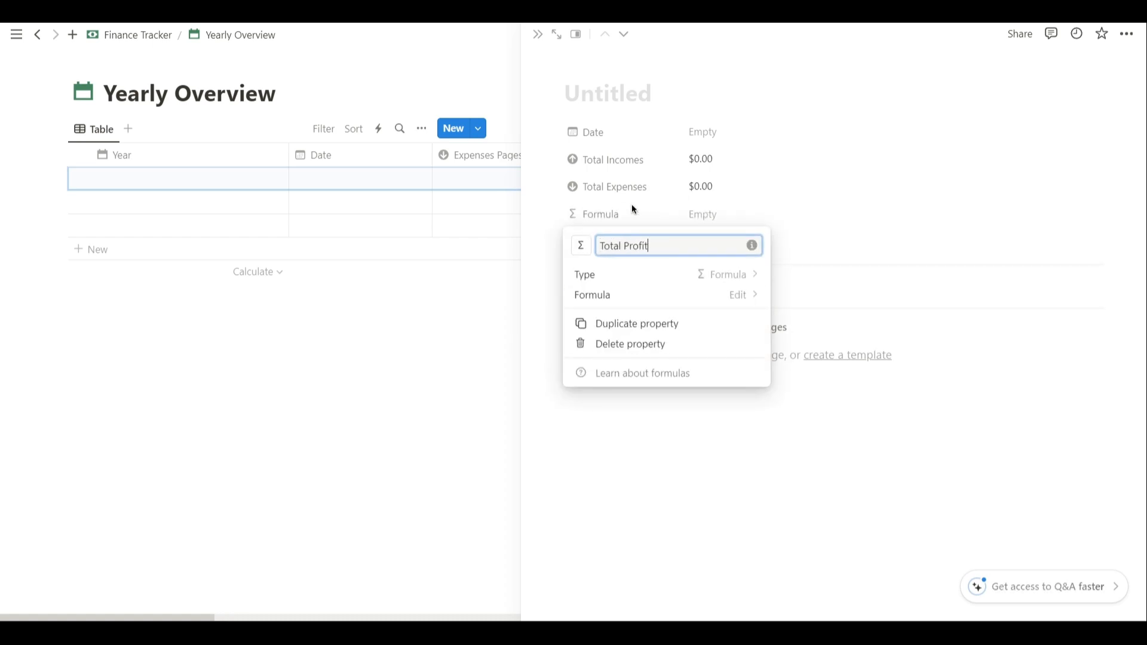
click(586, 252)
text(money)
key(Right)
key(Right)
key(Right)
key(Right)
key(Return)
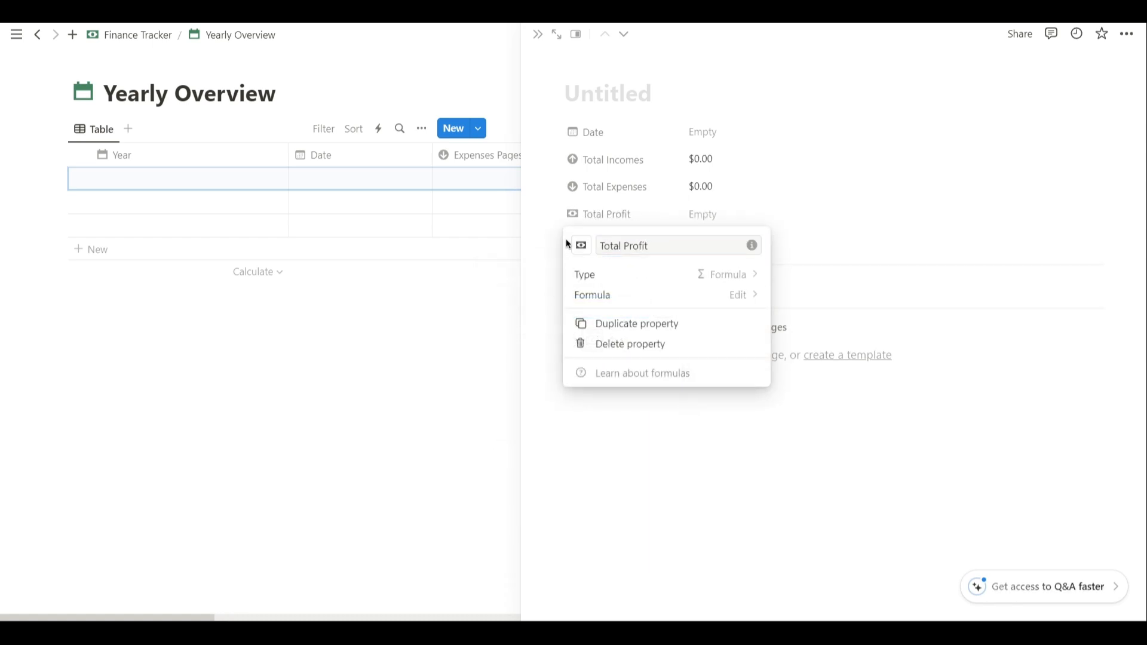
click(555, 238)
Set the Total Profit formula to Total Incomes - Total Expenses.
click(716, 212)
text(total)
key(Return)
text(- tot)
key(Down)
key(Return)
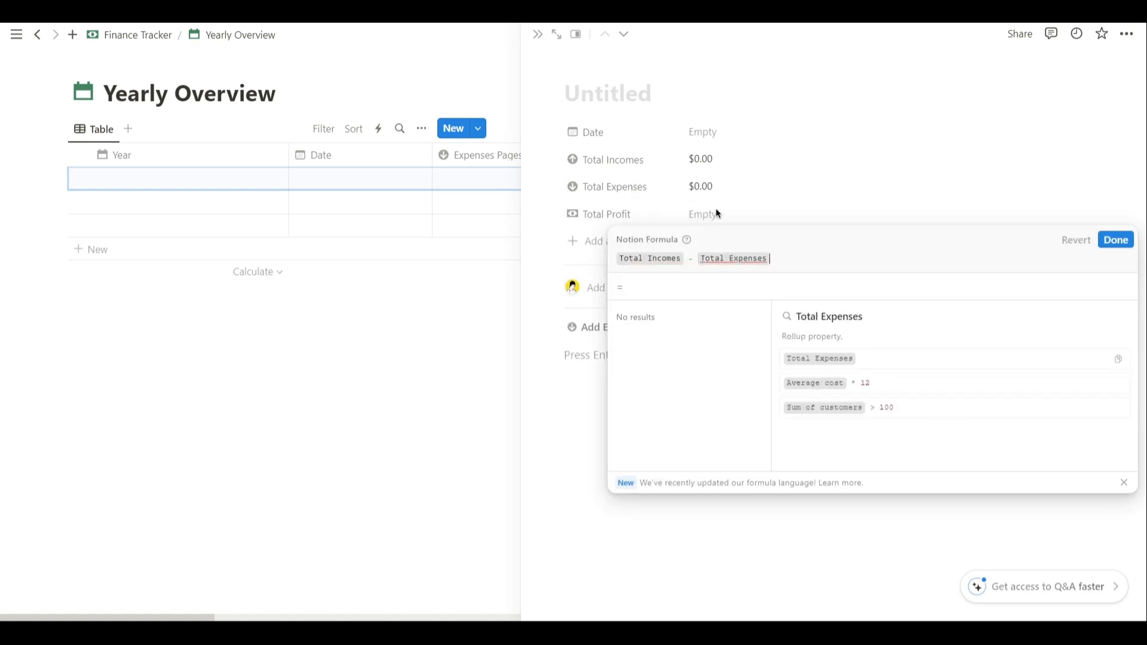
click(1109, 240)
Set the number format of the Total Profit formula to dollars.
click(621, 216)
click(637, 264)
click(722, 316)
click(692, 300)
click(810, 190)
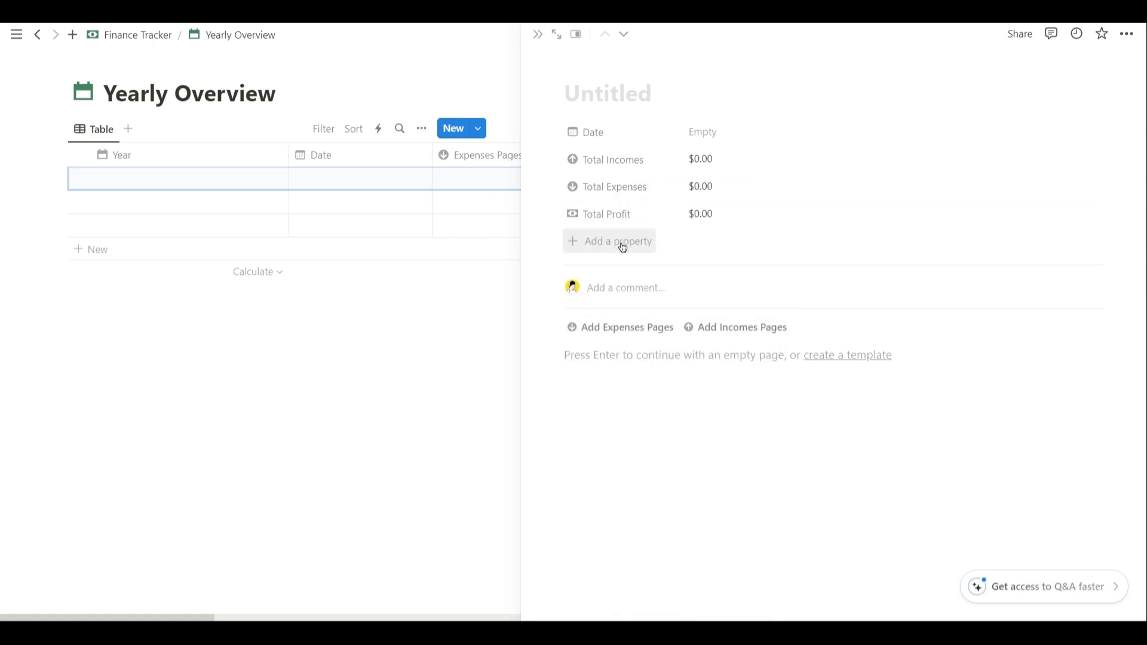
Add a relation property to the All Time Overview database, with the relation also shown on All Time Overview.
click(622, 244)
text(rel)
key(Return)
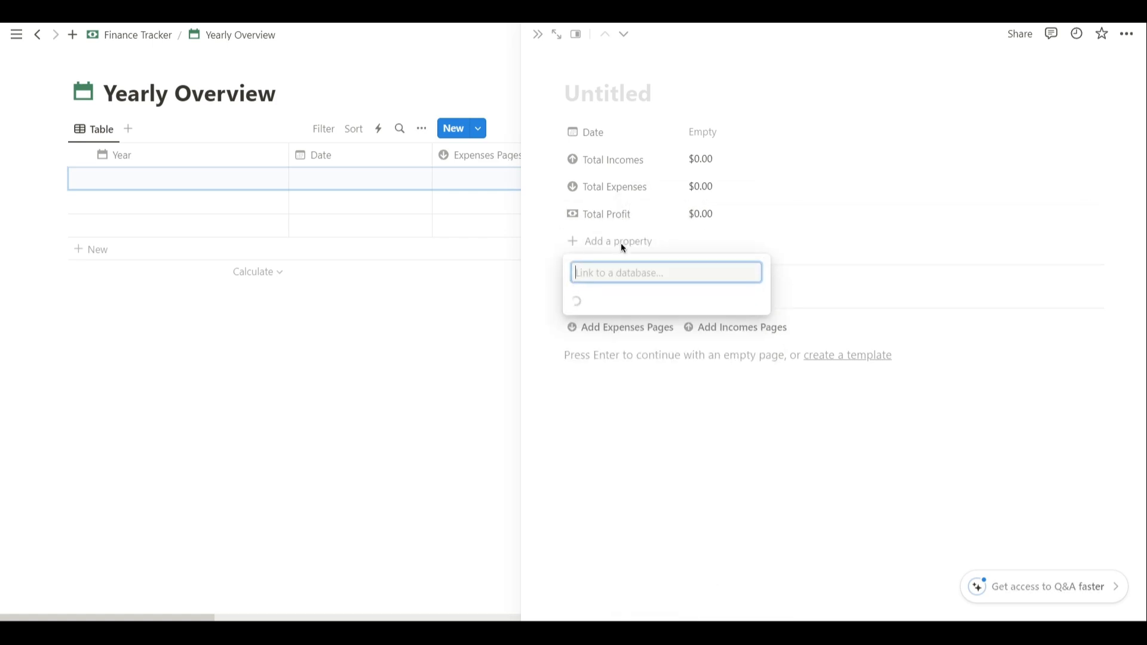
text(all)
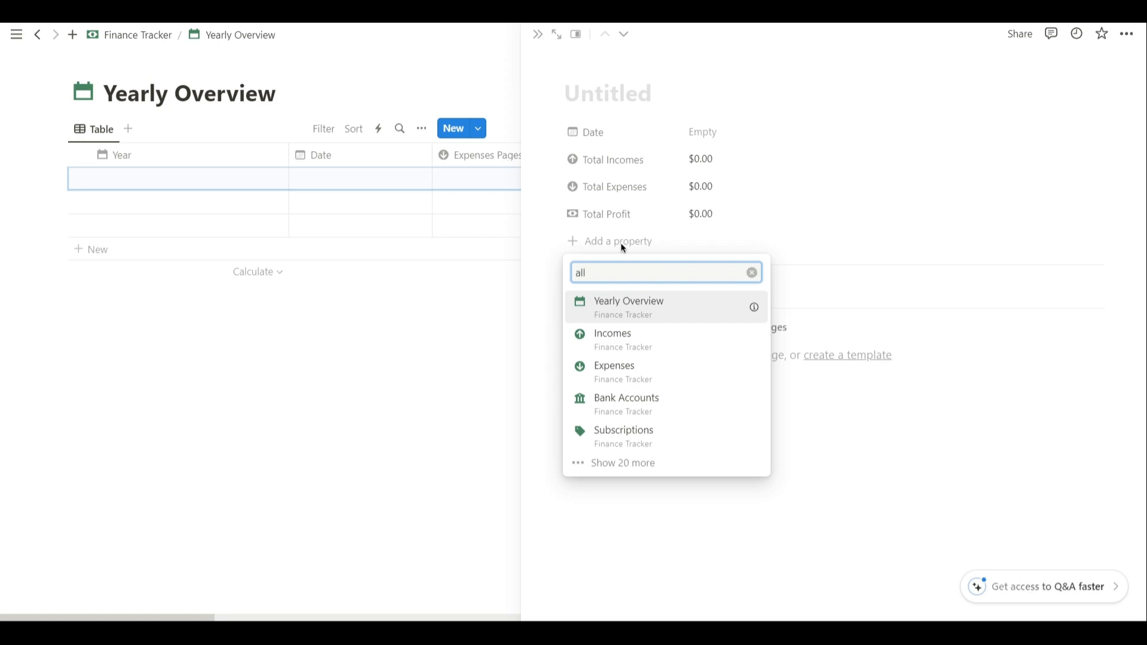
click(647, 306)
click(741, 337)
click(648, 383)
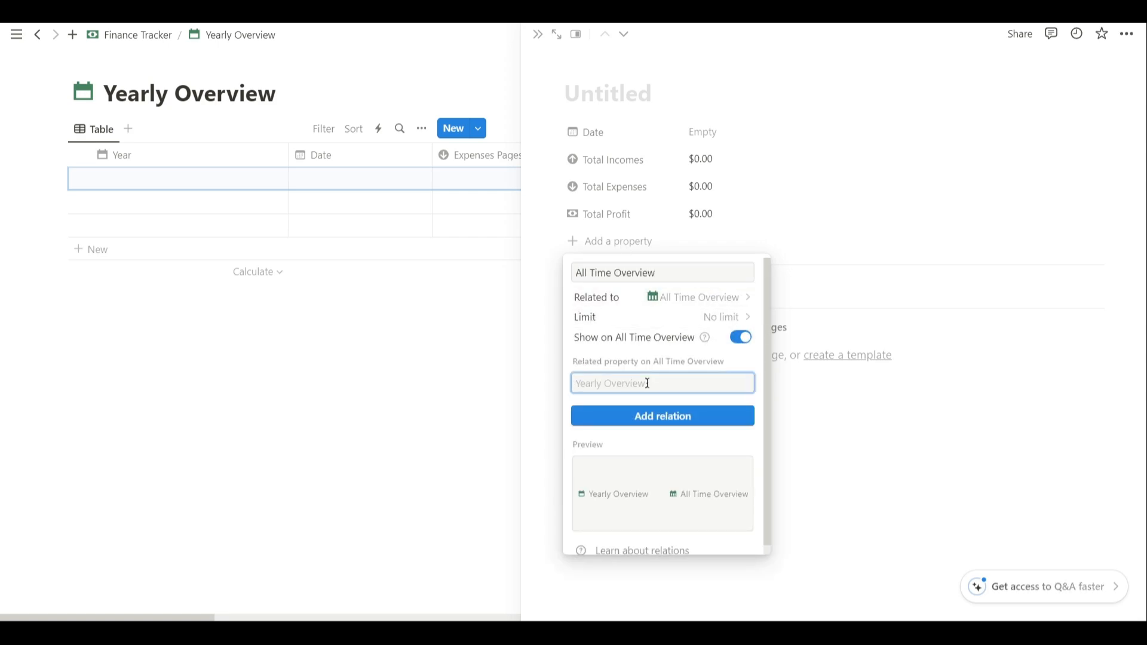
click(657, 417)
Give the All Time Overview relation the fourth calendar icon and place it below Total Profit.
click(582, 273)
text(calend)
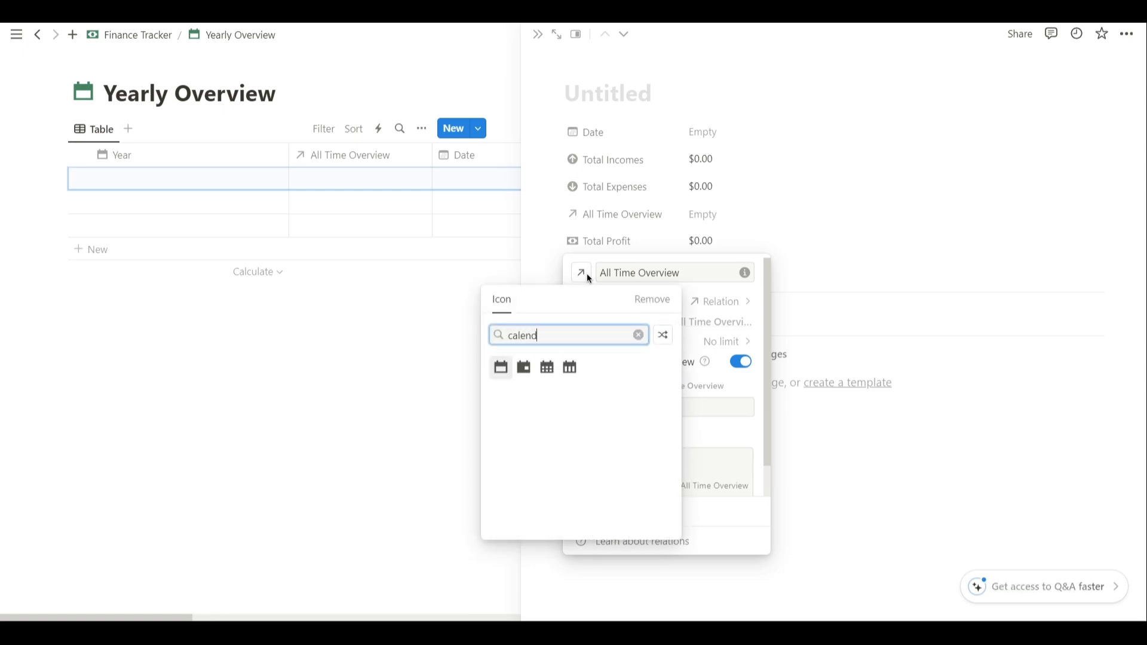
key(Right)
key(Right)
key(Right)
key(Return)
key(Escape)
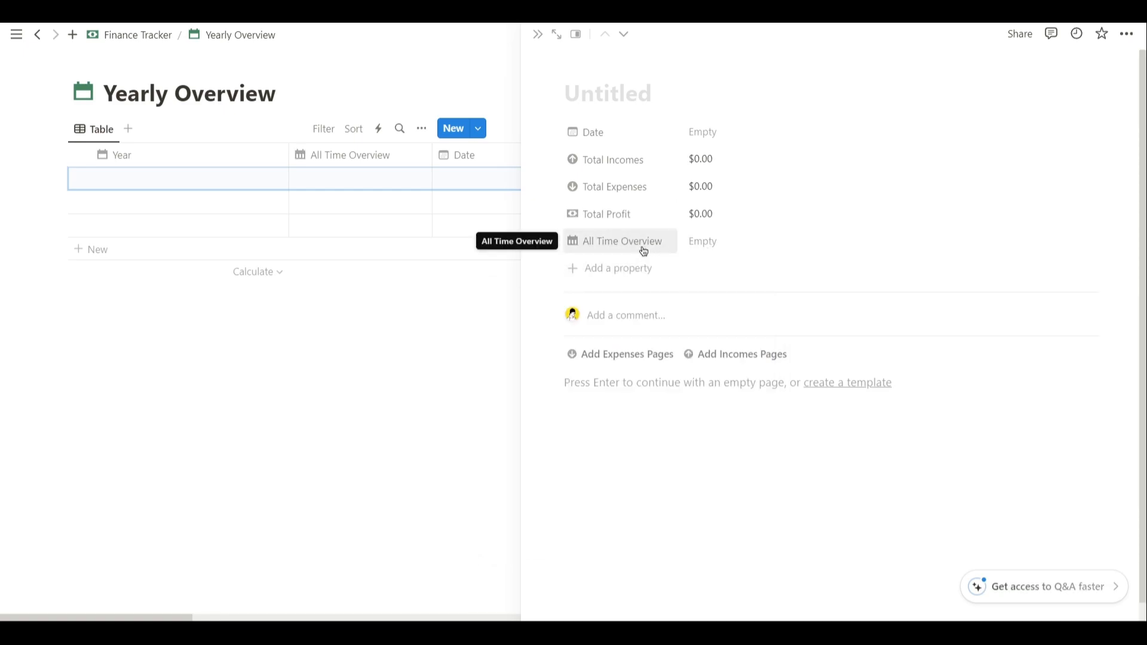
Add a formula property named This Year? to the Yearly Overview entry.
click(625, 271)
text(fo)
key(Return)
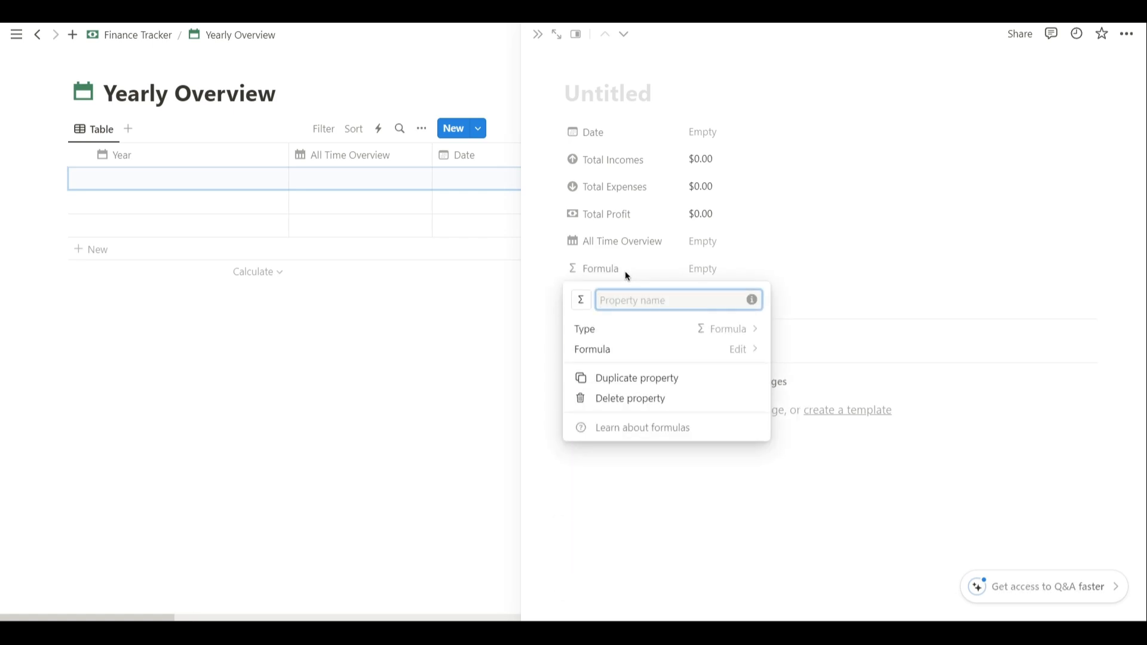
text(This Year?)
Set the This Year? formula to formatDate(now(), "YYYY") == formatDate(Date, "YYYY").
click(684, 348)
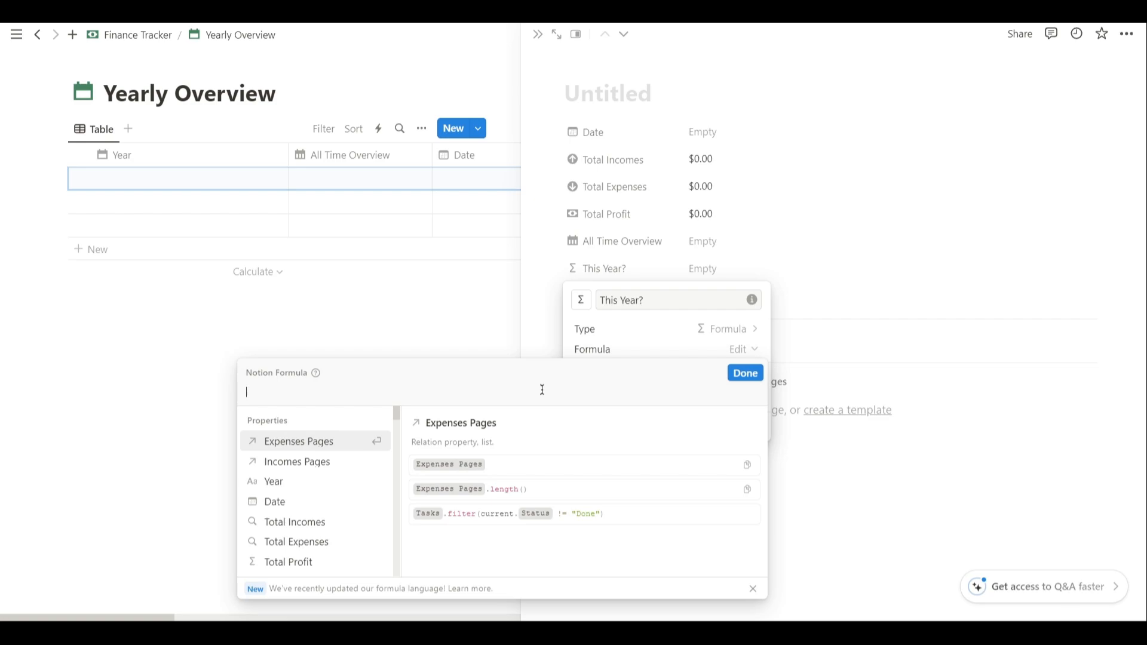
text(form)
key(Return)
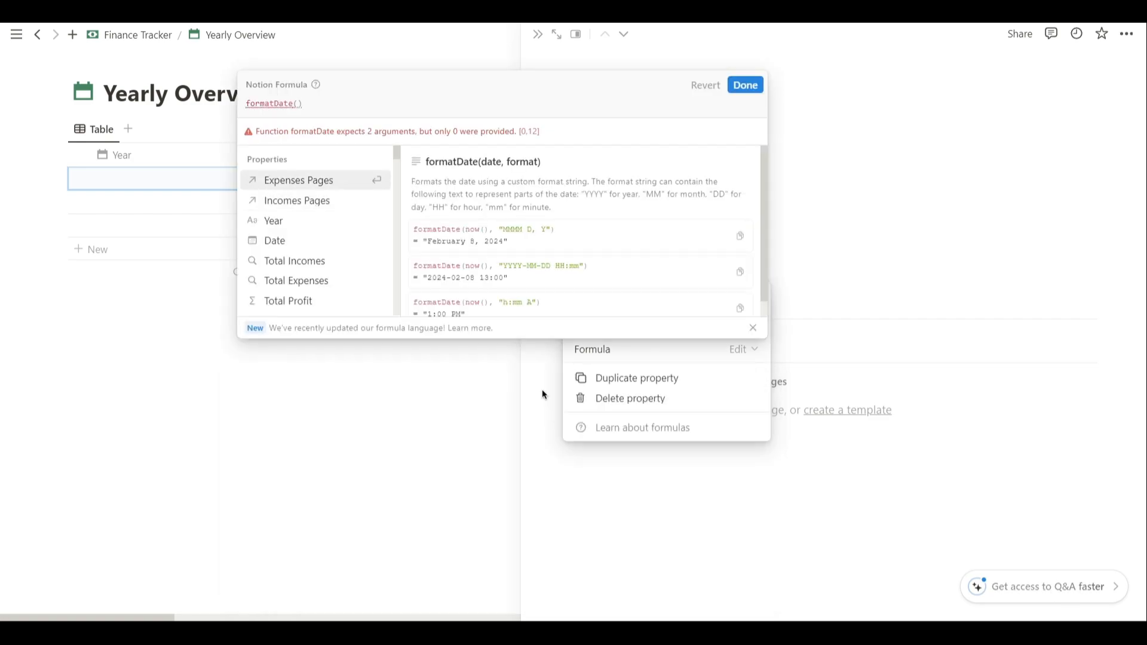
text(now(), "YYYY"))
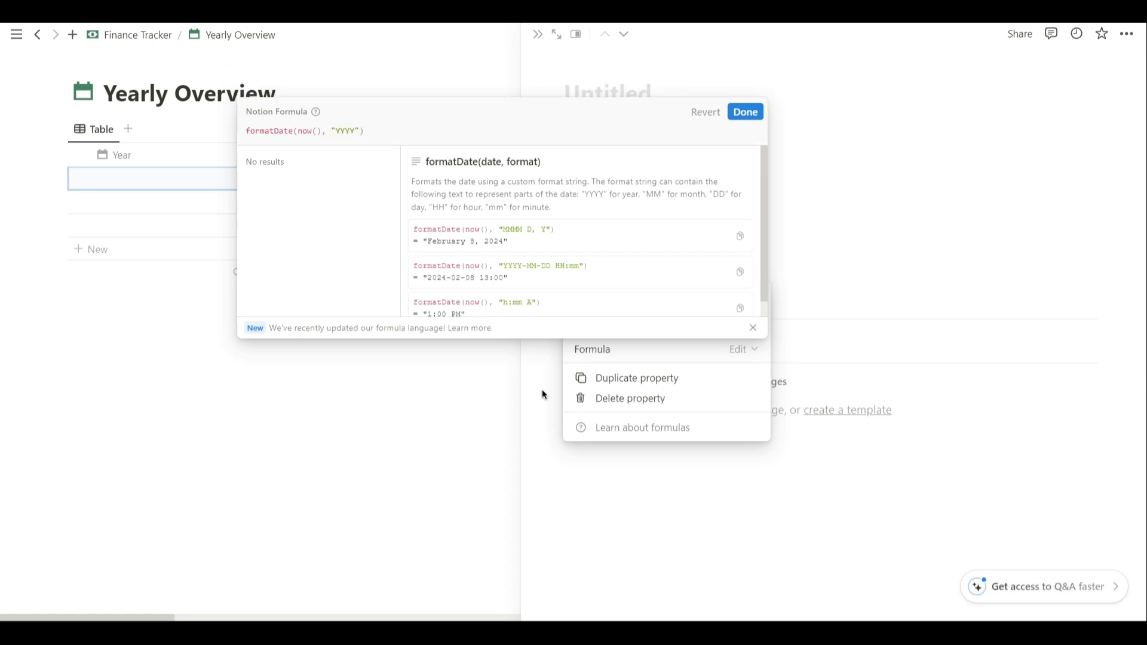
text( == formatDate(Date)
key(Return)
text(, "YYYY")
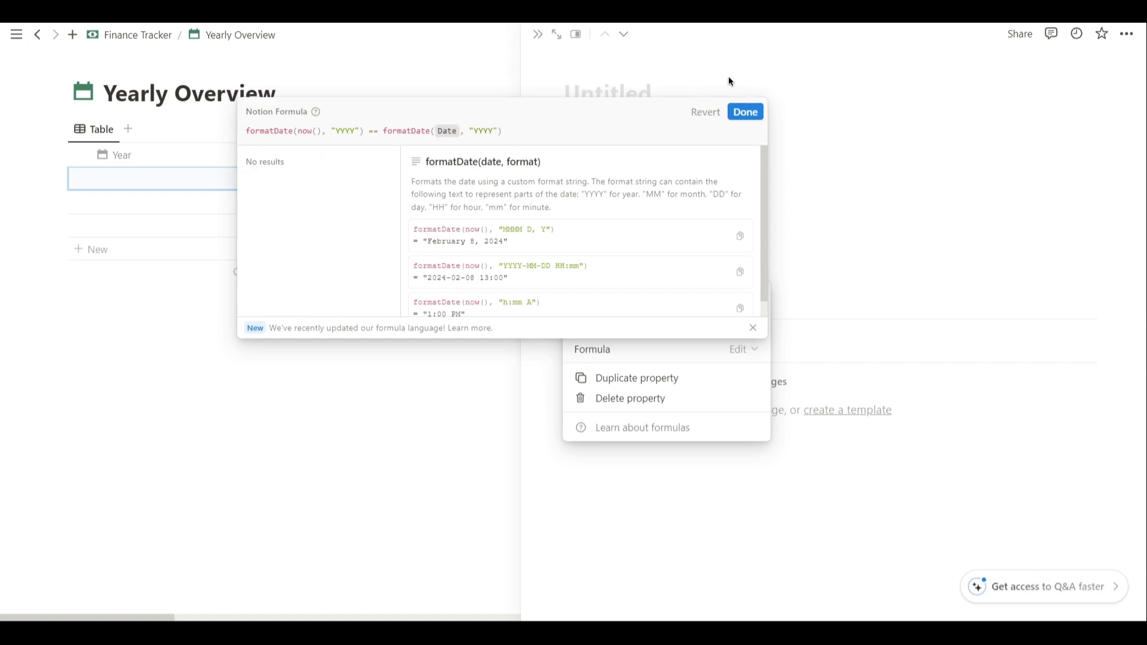
click(744, 113)
Set the entry's Date to February 8, 2024.
click(747, 135)
click(781, 261)
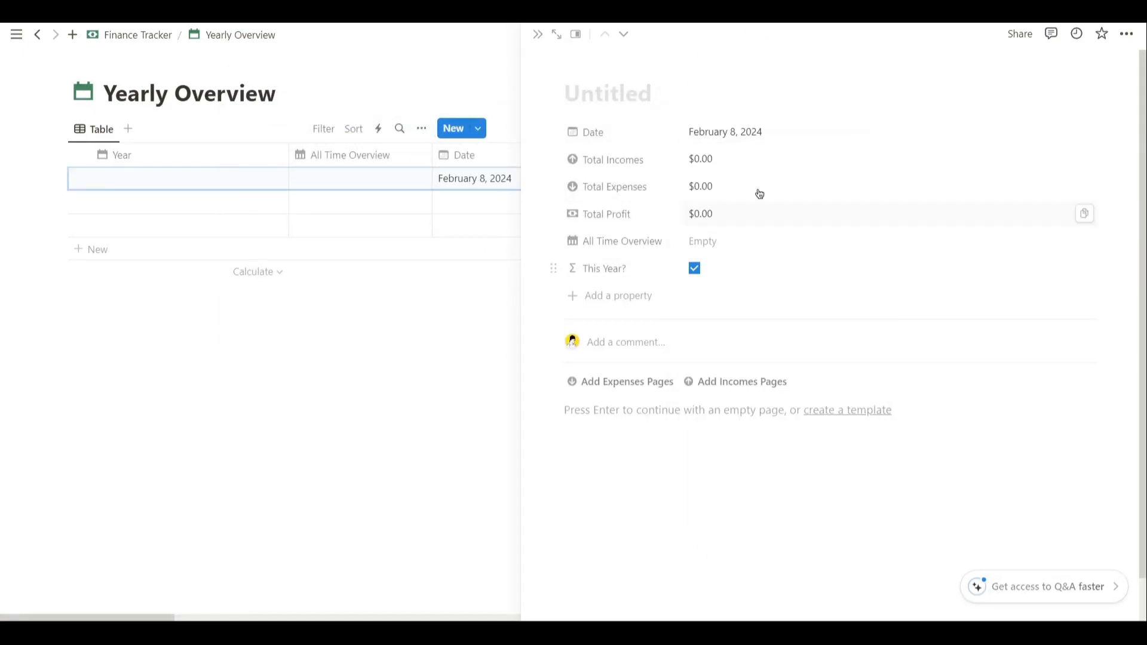
Test the This Year? formula by changing the entry's Date to another month, and set it back to February 8, 2024.
click(725, 132)
click(830, 191)
click(831, 192)
click(860, 114)
click(734, 133)
click(848, 192)
click(848, 192)
click(779, 258)
click(892, 116)
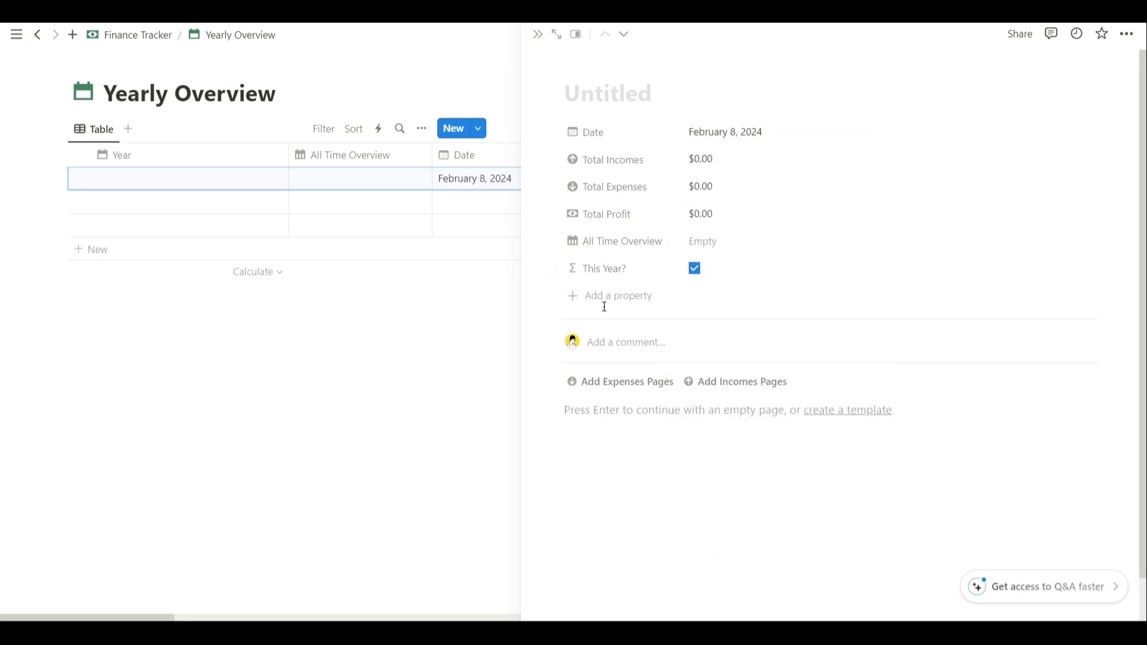
Add a text property named Total Incomes Label below This Year?
click(607, 304)
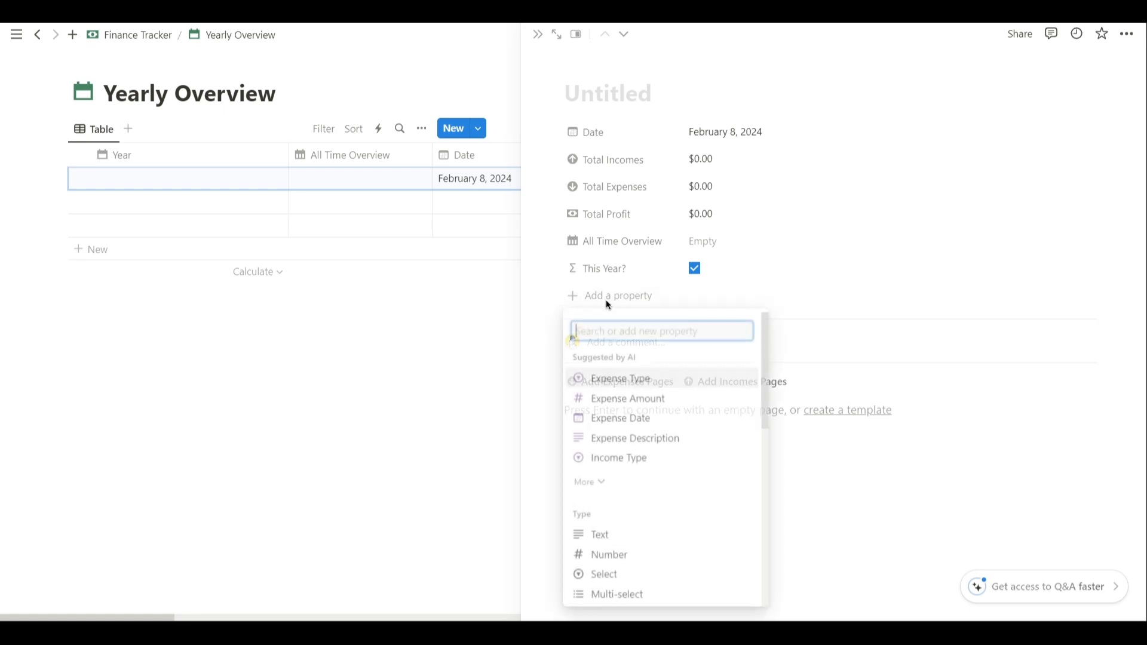
text(Total Incomes Label)
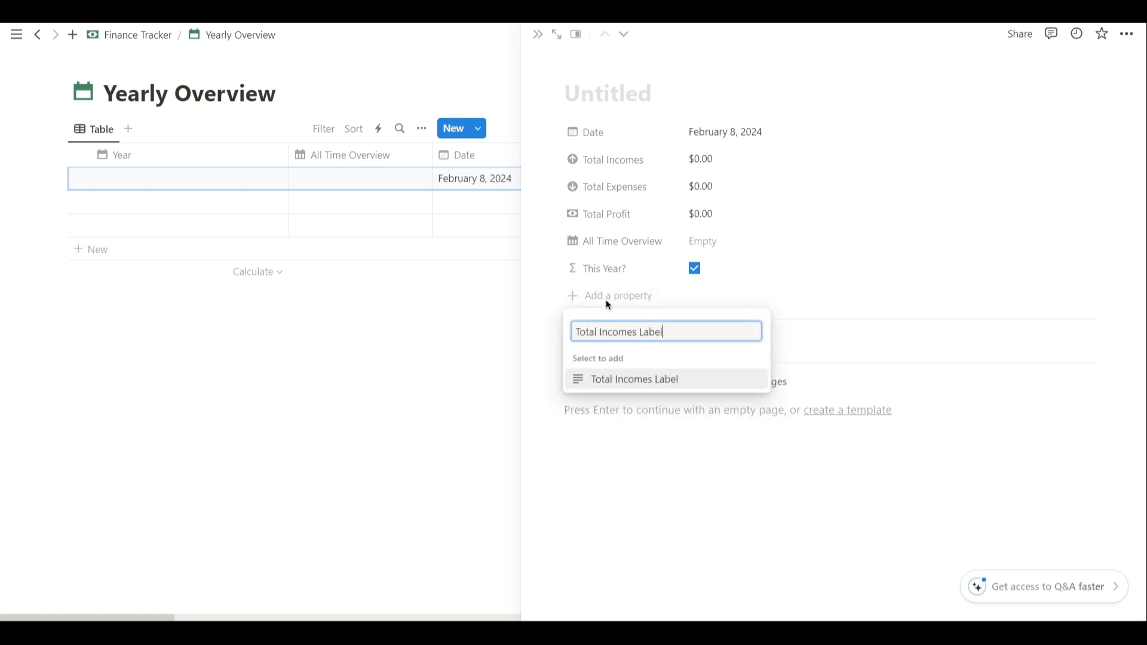
key(Return)
click(631, 289)
click(629, 306)
Add a text property named Total Expenses Label below Total Incomes Label.
click(621, 324)
text(Total Expenses Label)
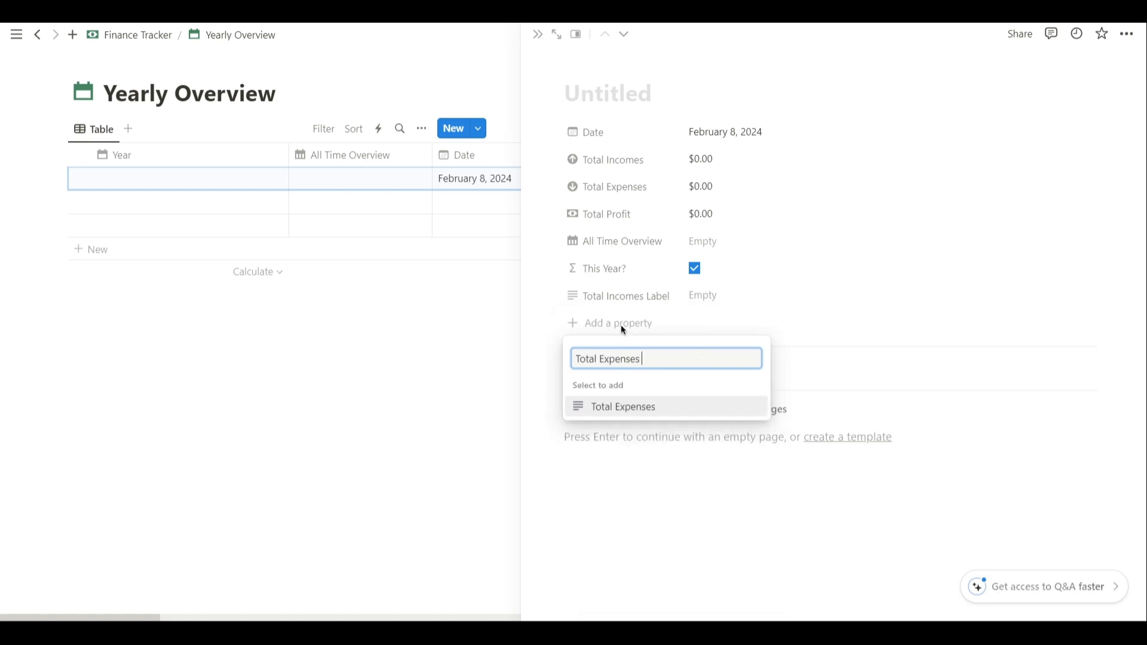
key(Return)
key(Escape)
Add a text property named Total Profit Label to the entry.
click(632, 350)
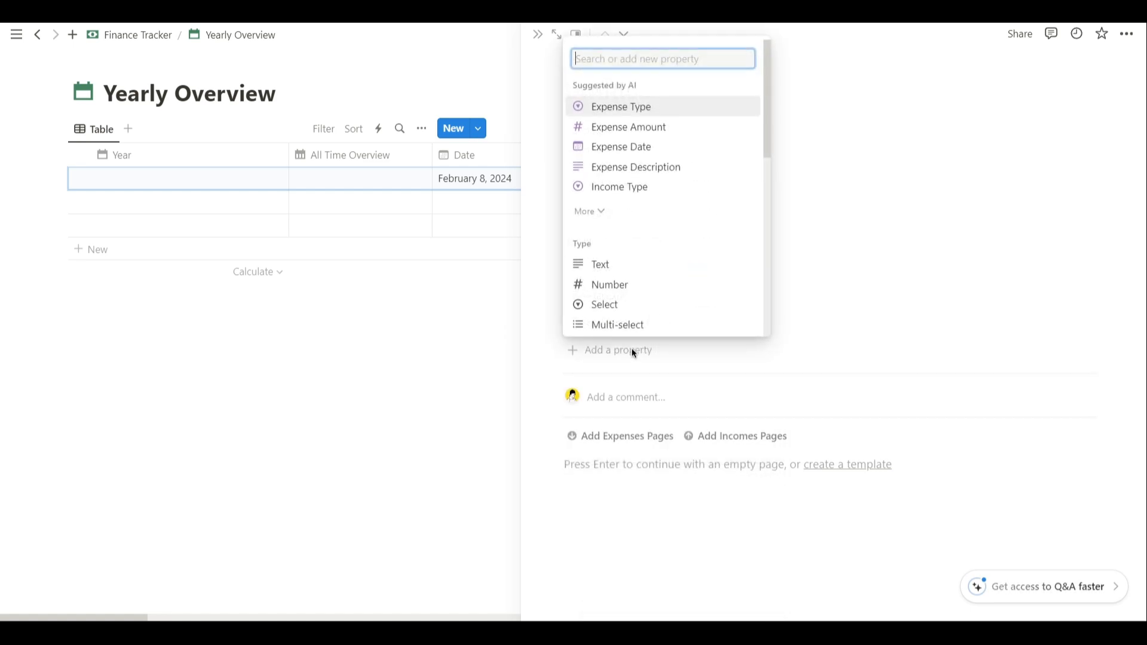
text(Total Profit Label)
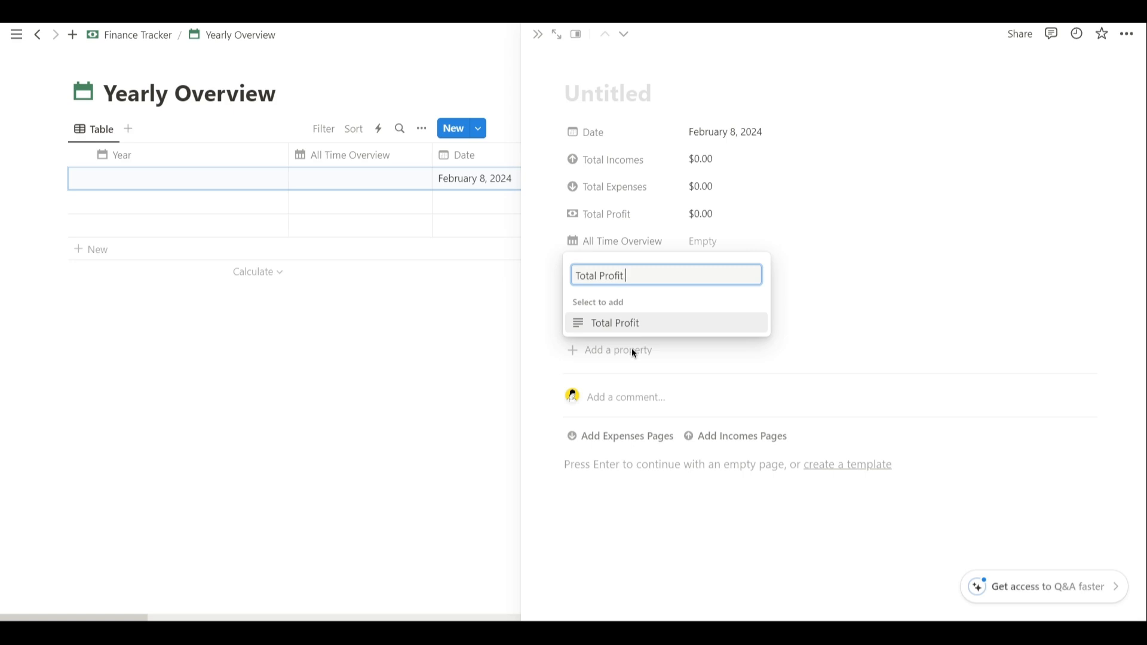
key(Return)
key(Escape)
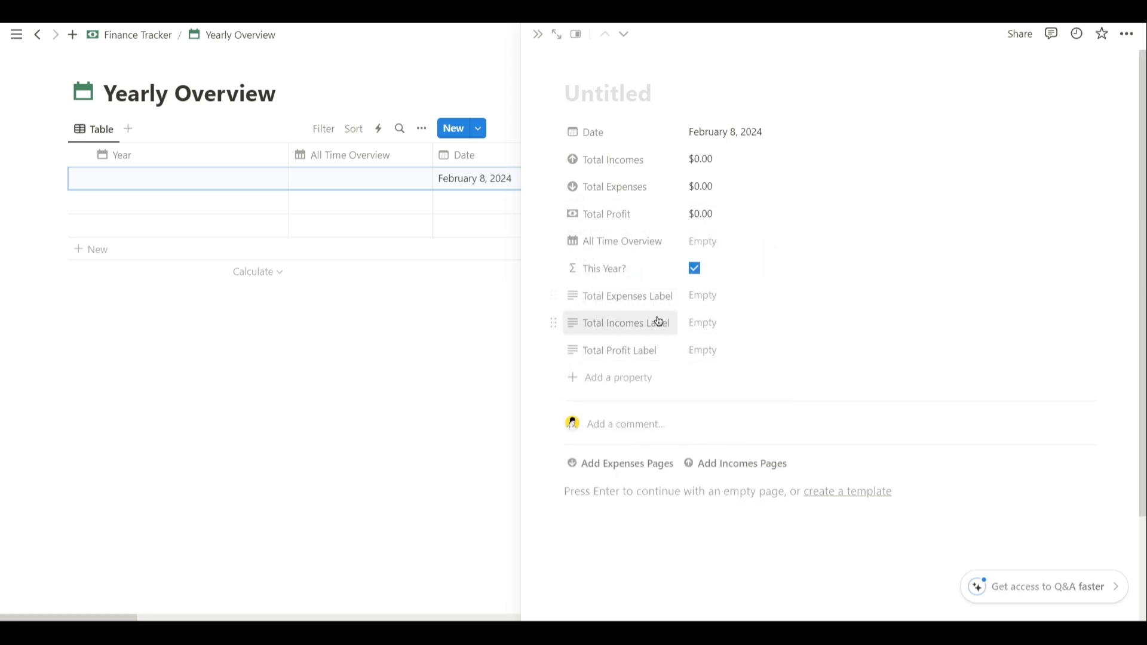
Add a text property named Space and give it the hollow circle icon.
click(637, 379)
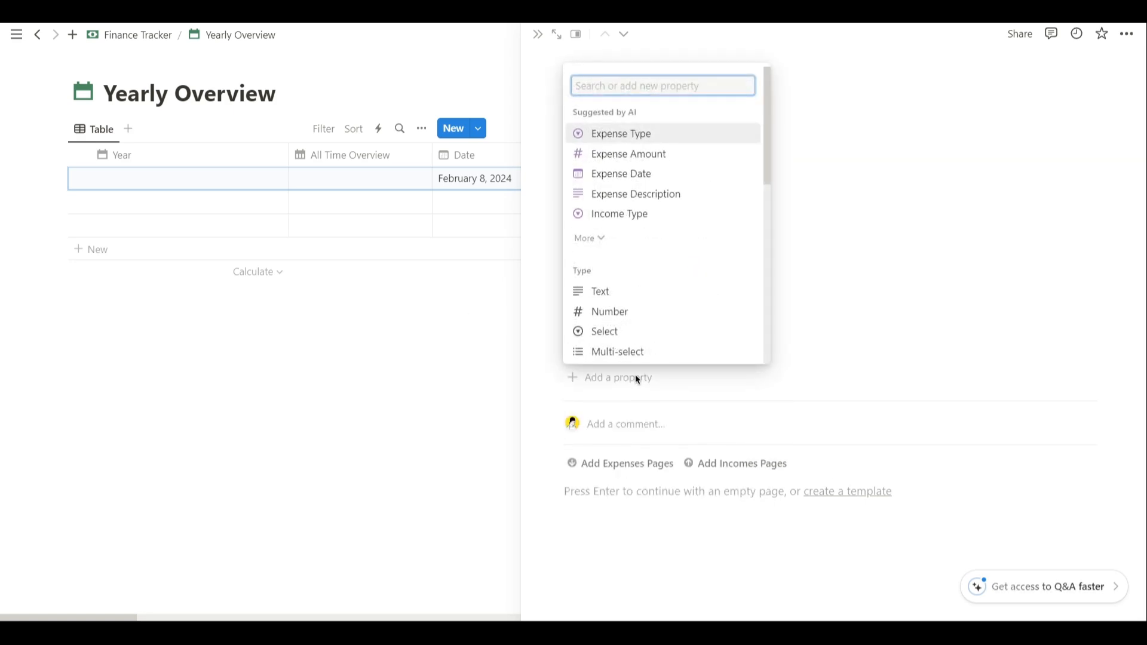
text(Space)
key(Return)
drag(667, 268, 620, 382)
click(620, 382)
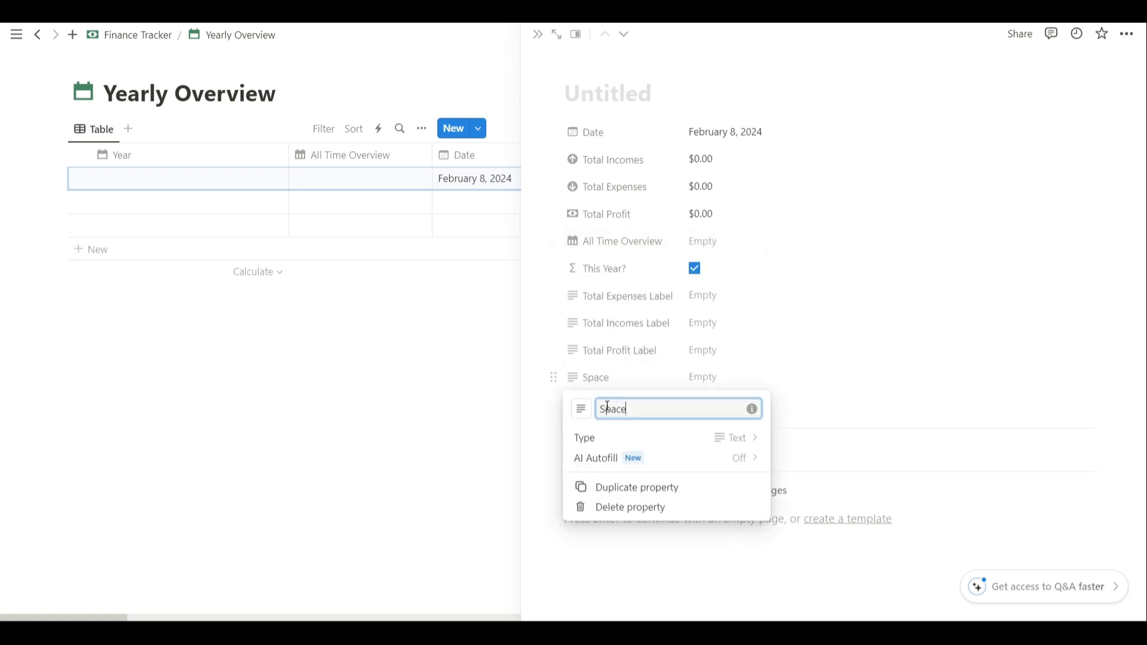
click(580, 408)
text(butt)
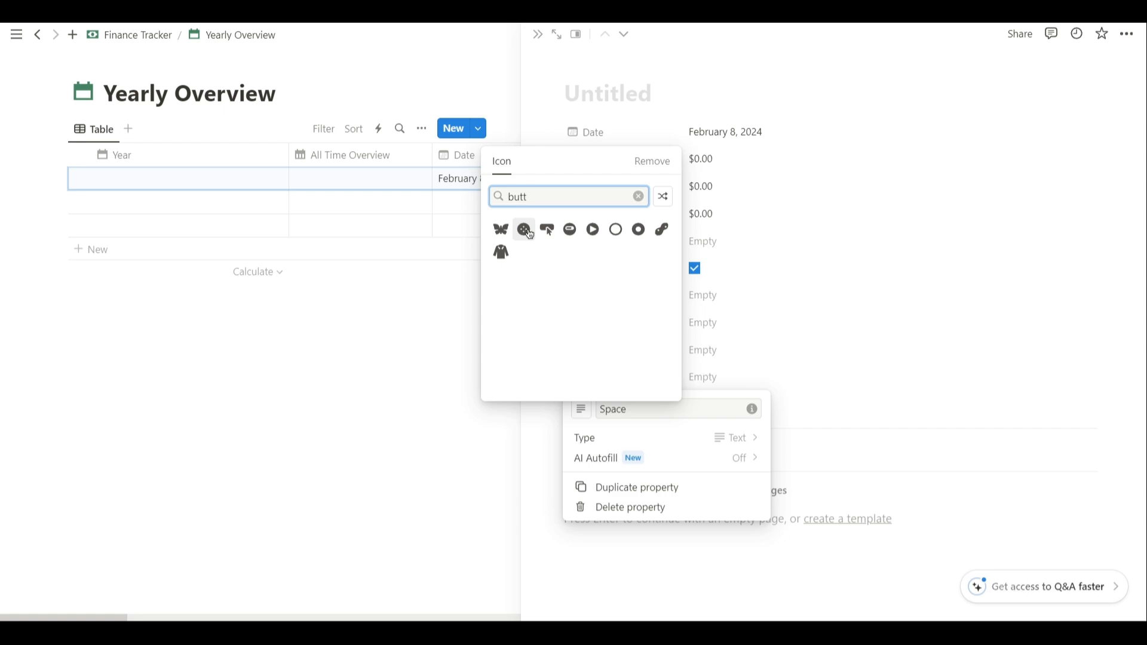
click(616, 230)
Duplicate the Space property twice.
right_click(640, 379)
click(634, 474)
right_click(630, 404)
click(630, 504)
Rename the three Space properties to Space 1, Space 2 and Space 3.
click(631, 411)
click(656, 434)
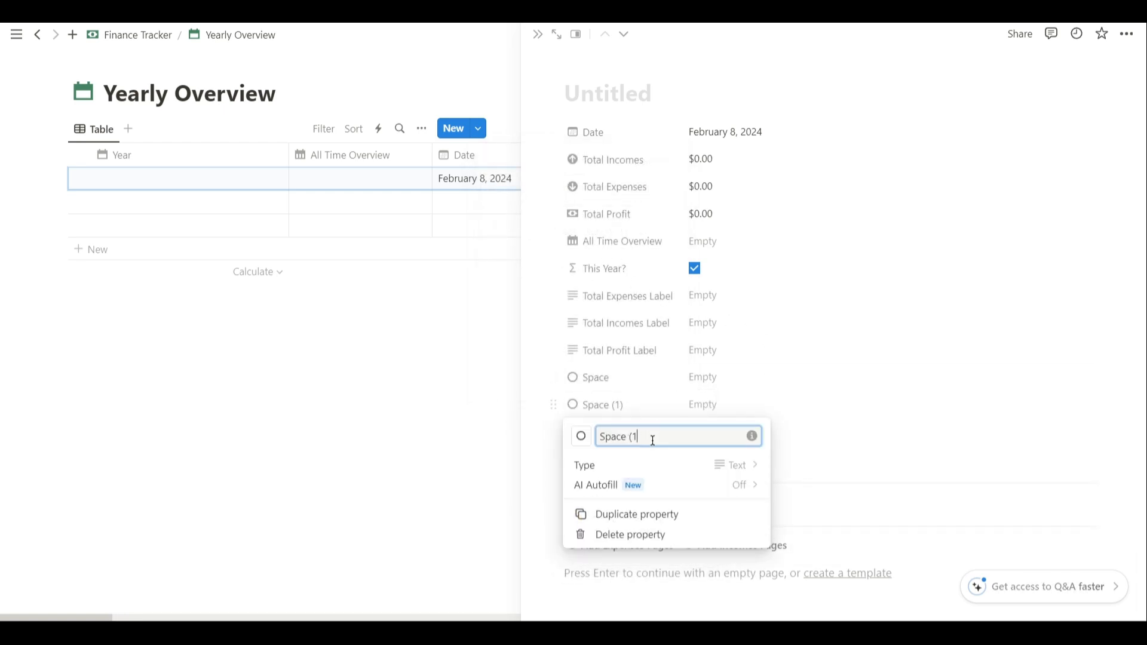
key(Return)
click(629, 380)
click(633, 405)
text(1)
key(Return)
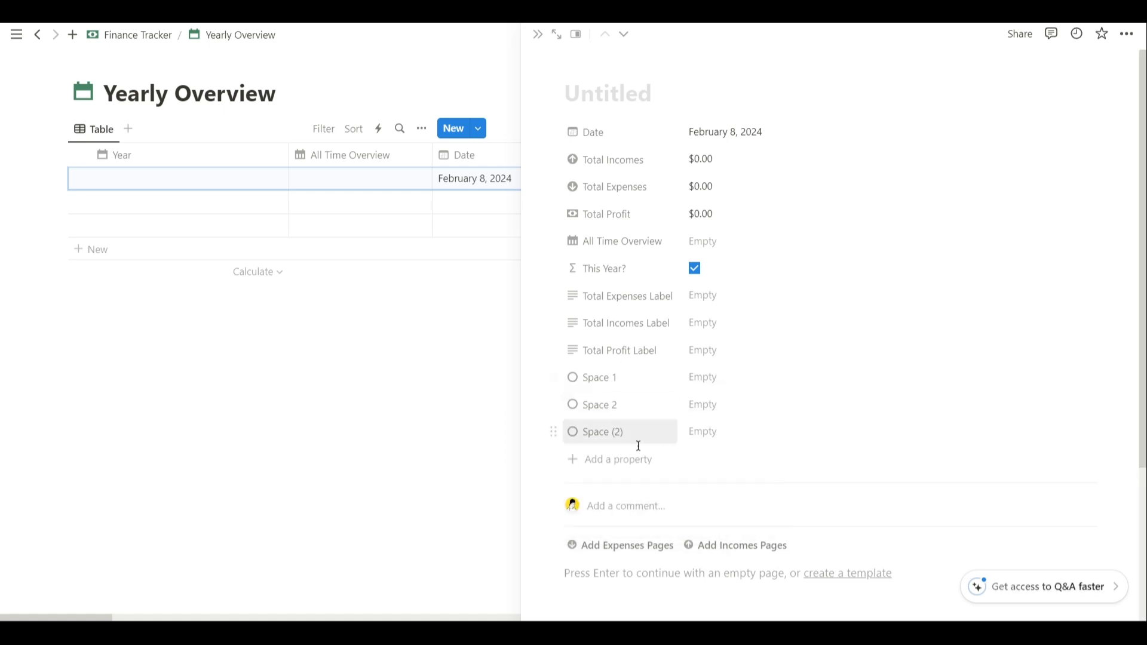
click(638, 437)
click(641, 459)
text(3)
key(Return)
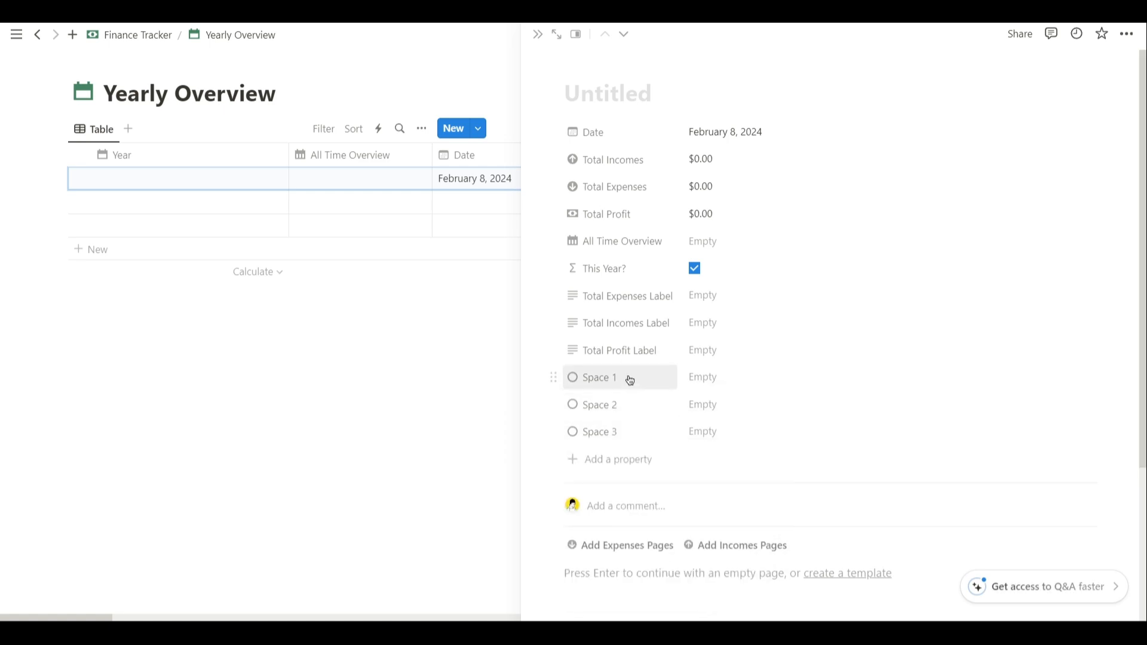
Reorder the properties so each label precedes its total, followed by Space 1, 2 and 3 respectively, with This Year? and All Time Overview last.
drag(642, 323, 648, 159)
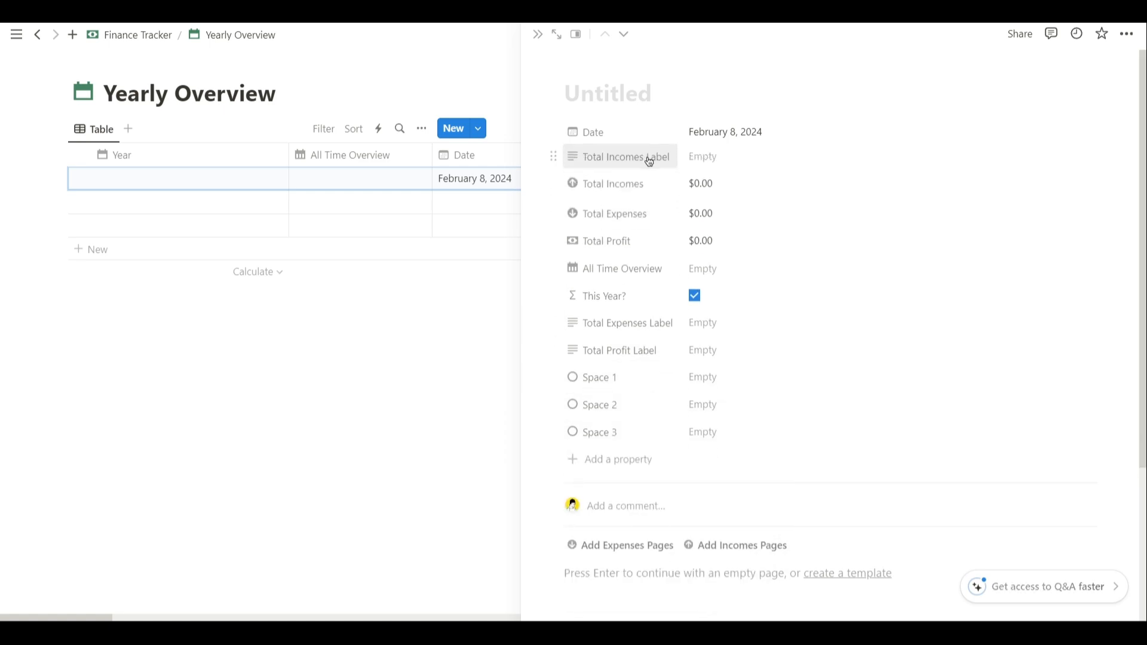
drag(636, 327, 638, 209)
drag(632, 351, 653, 271)
drag(651, 325, 640, 220)
drag(625, 341, 635, 304)
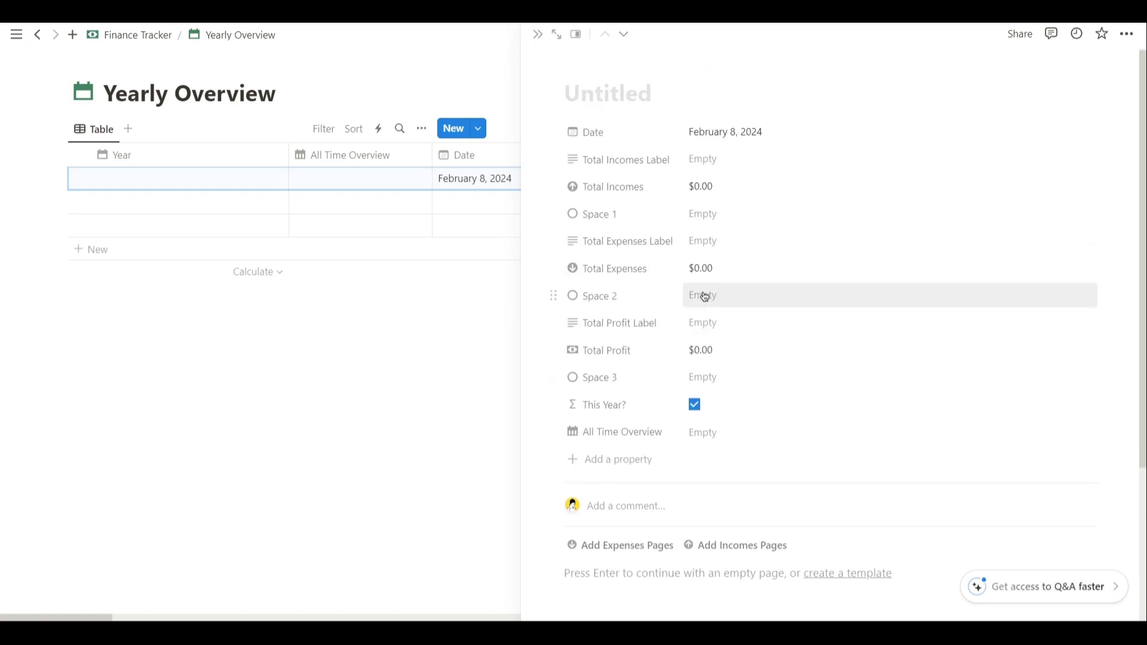
Close the entry and create a new Yearly Overview template named New Year.
click(537, 34)
click(1069, 129)
click(929, 219)
text(New Year)
Set the New Year template's icon to the green calendar.
click(347, 167)
click(335, 216)
click(334, 224)
click(302, 277)
click(262, 283)
text(calend)
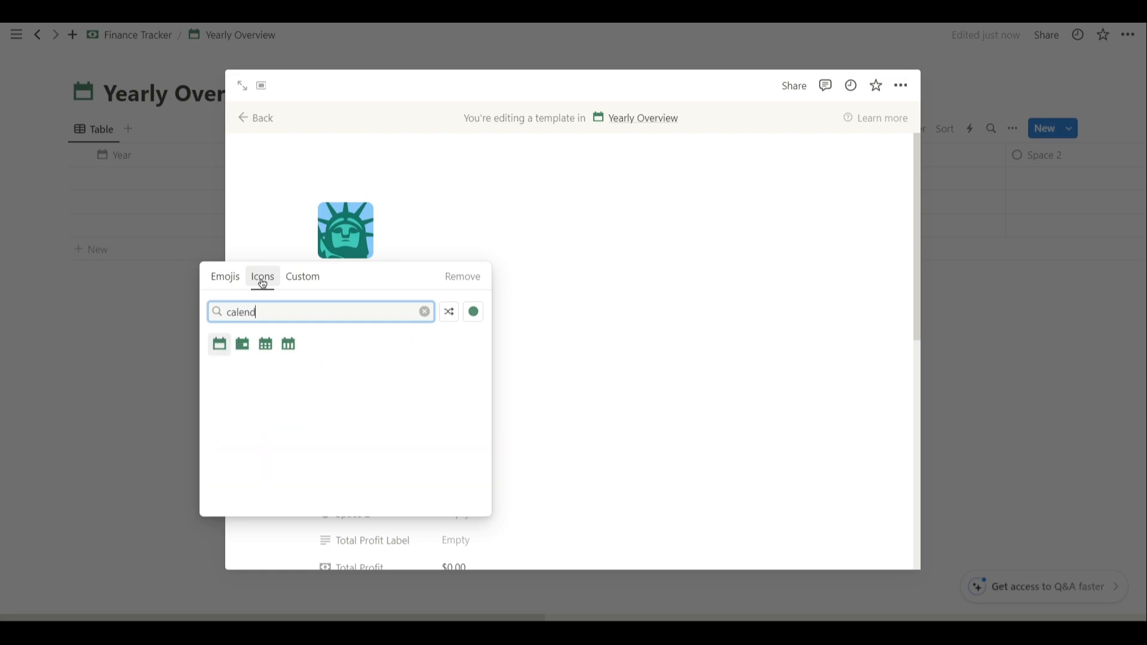
key(Return)
Fill Space 1, Space 2 and Space 3 in the template with blank values.
scroll(478, 228, down, 5)
scroll(436, 313, up, 2)
click(501, 338)
key(Return)
scroll(479, 359, down, 1)
click(490, 317)
key(Return)
click(465, 398)
key(Return)
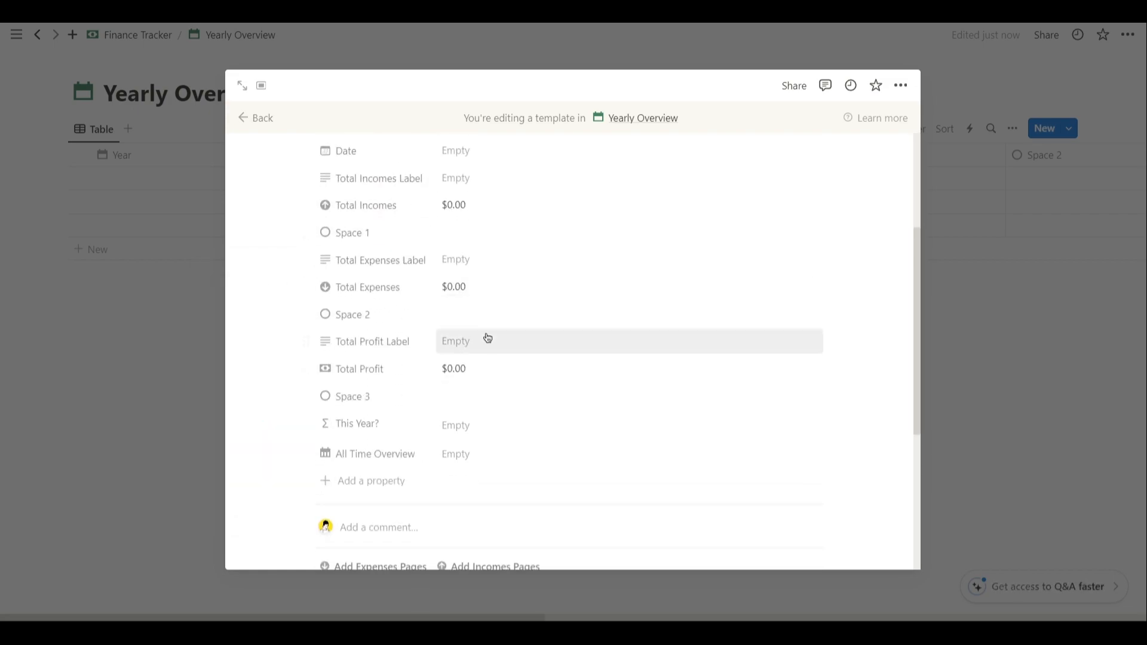
Set the template's Total Incomes Label to "Total Incomes" in bold green text.
scroll(478, 299, up, 2)
click(480, 278)
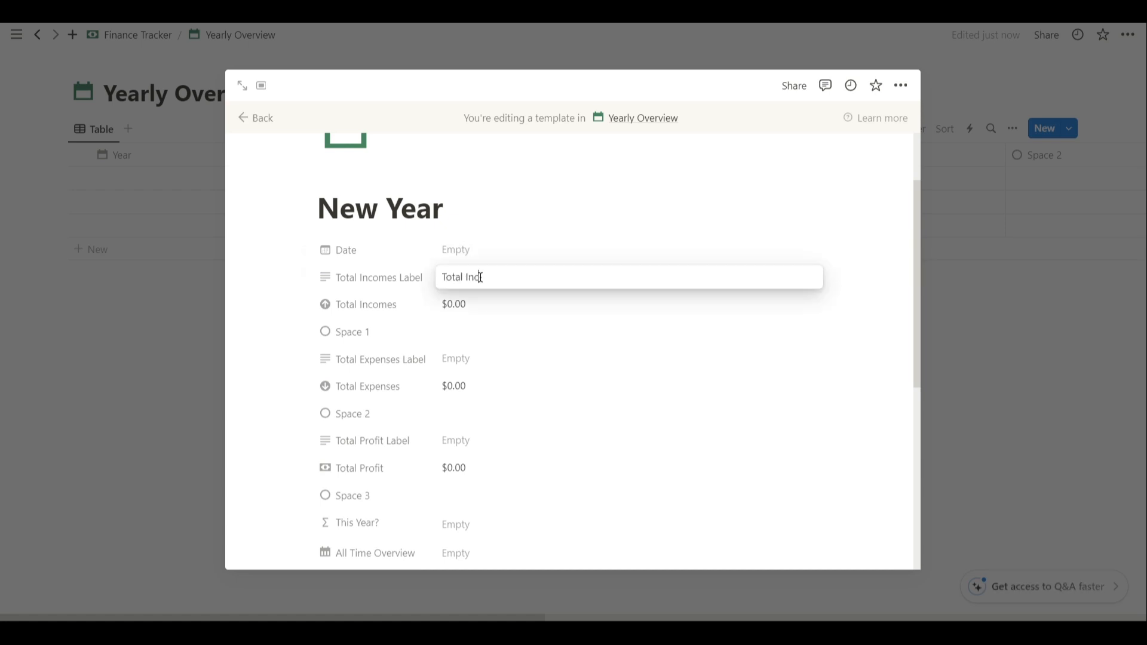
triple_click(481, 277)
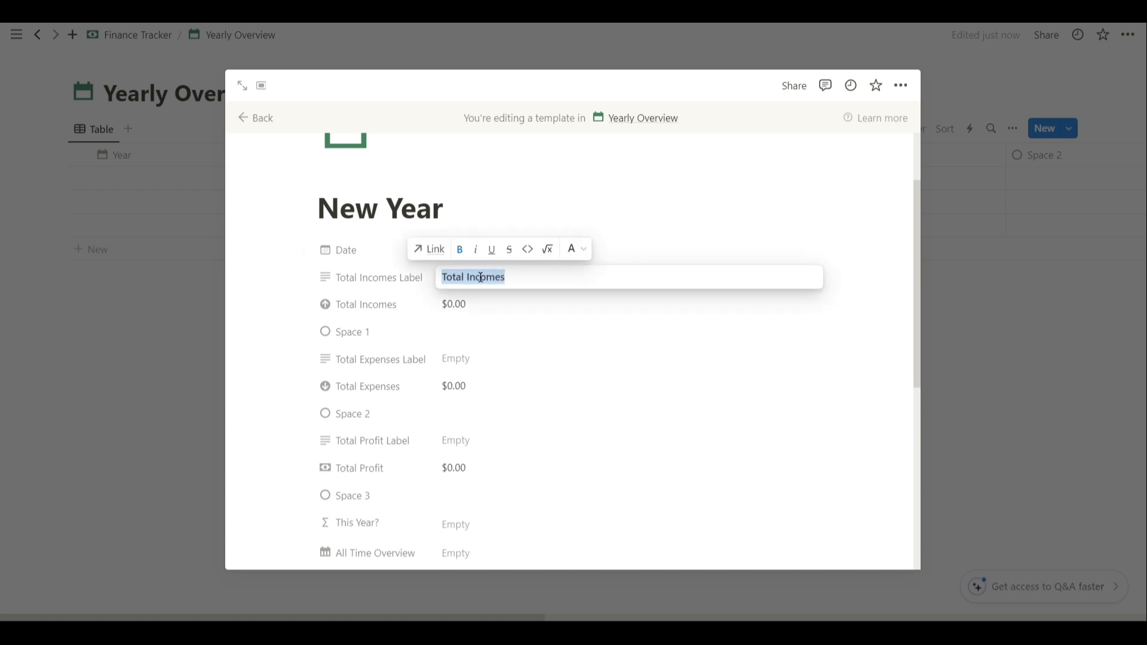
click(578, 256)
click(566, 376)
Enter "Total Expenses" in Total Expenses Label and "Total Profit" in bold in Total Profit Label.
click(479, 361)
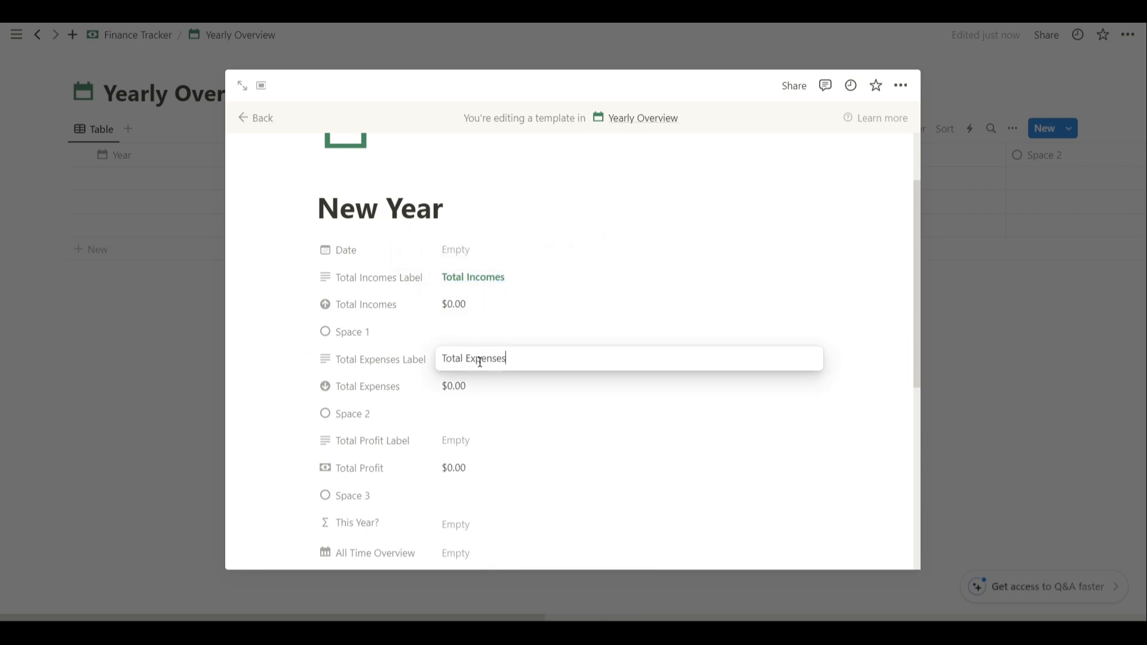
key(Return)
click(473, 446)
text(Total Profi)
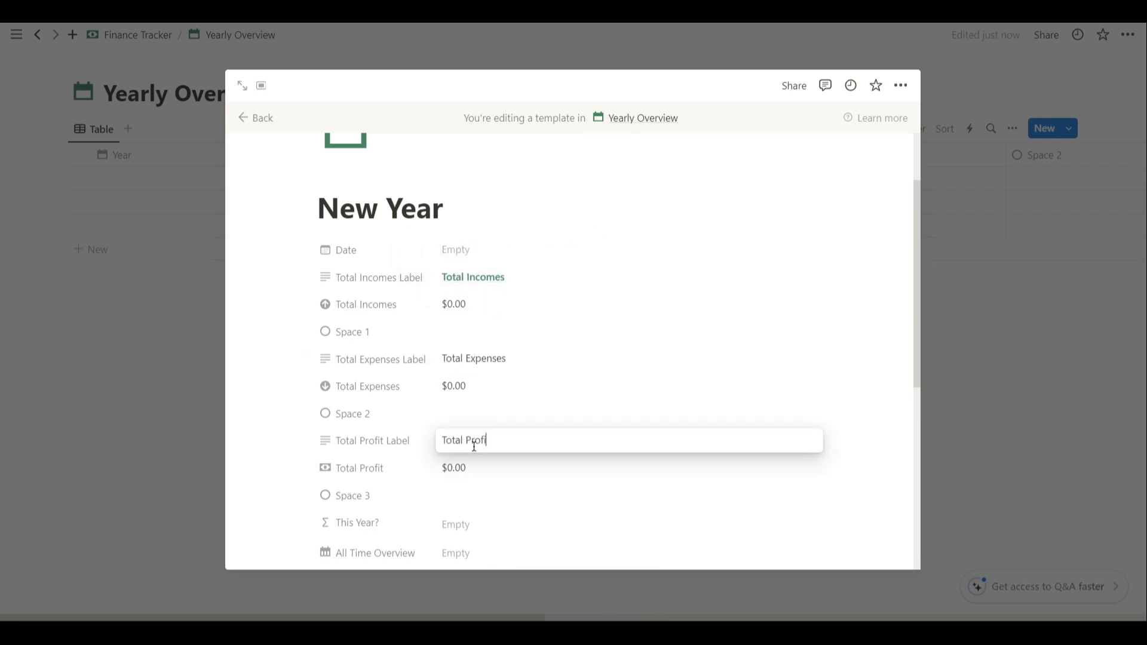
key(ctrl+a)
key(ctrl+b)
Format the Total Expenses label text as bold and red.
double_click(466, 360)
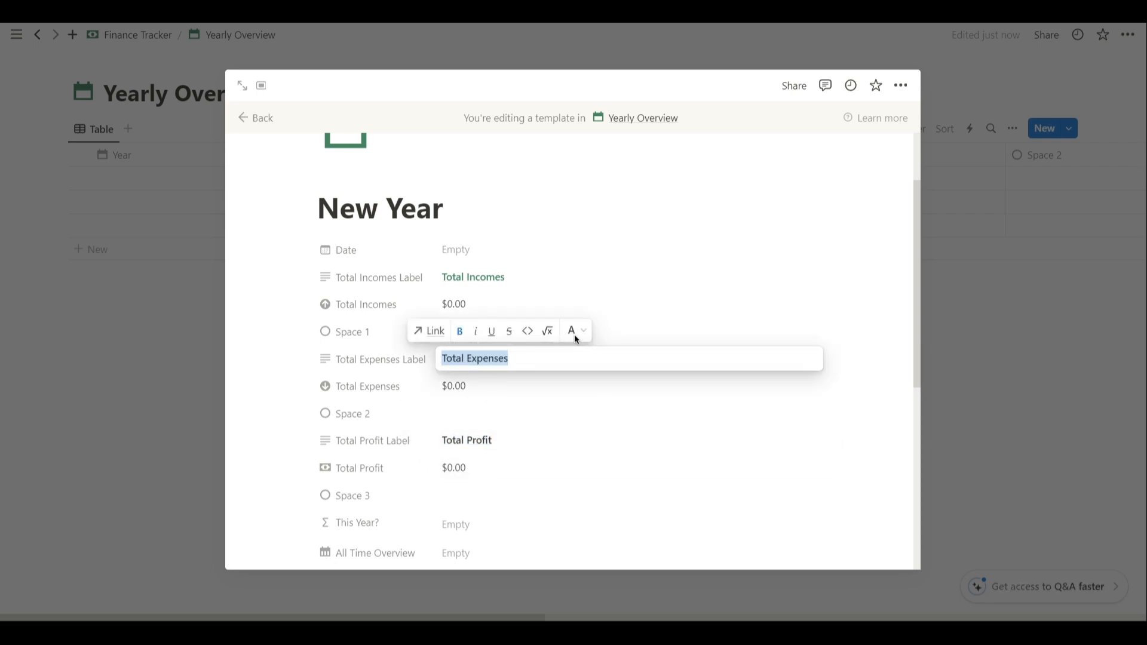
click(592, 336)
click(578, 330)
click(499, 359)
triple_click(499, 359)
click(575, 333)
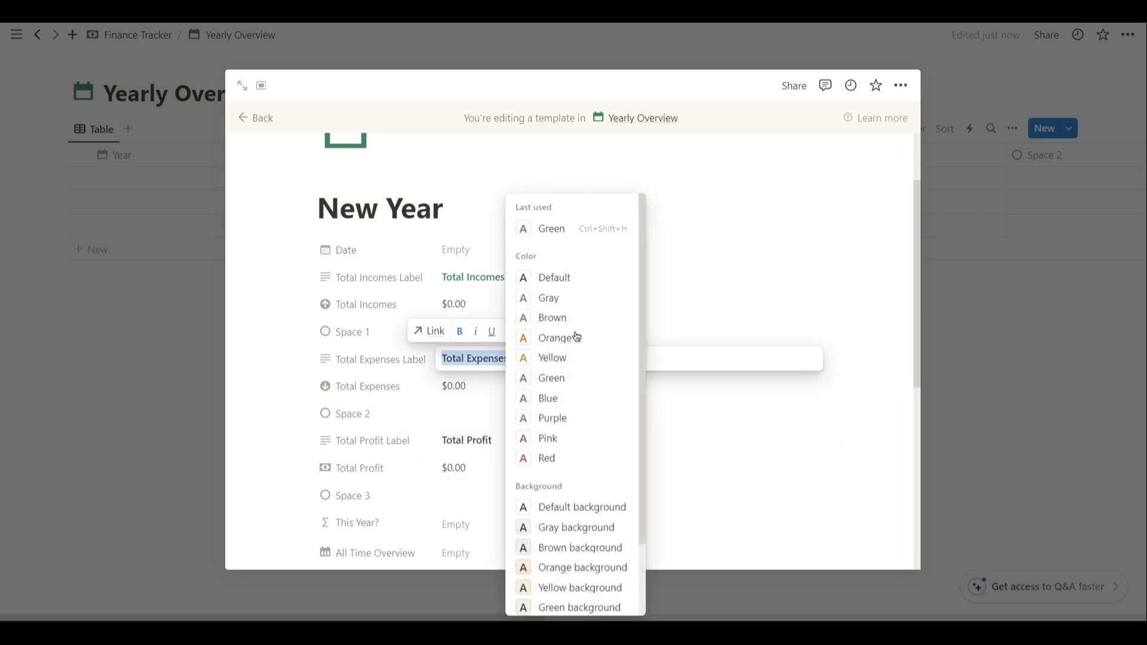
click(546, 457)
Color the Total Profit label text blue.
click(458, 440)
triple_click(459, 441)
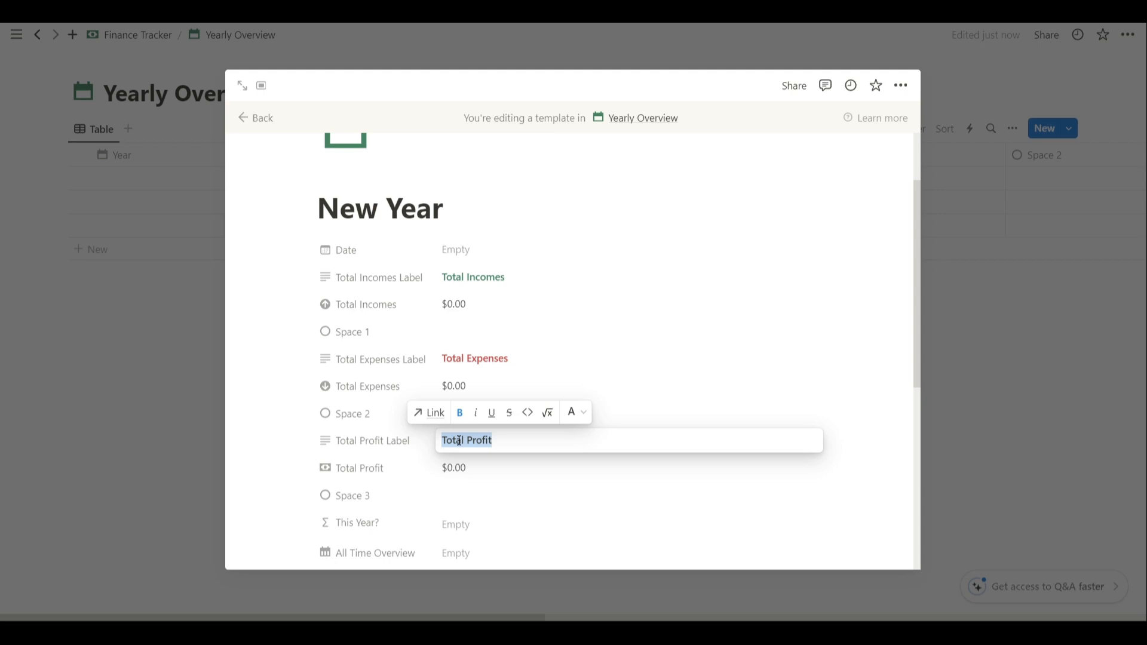
click(576, 412)
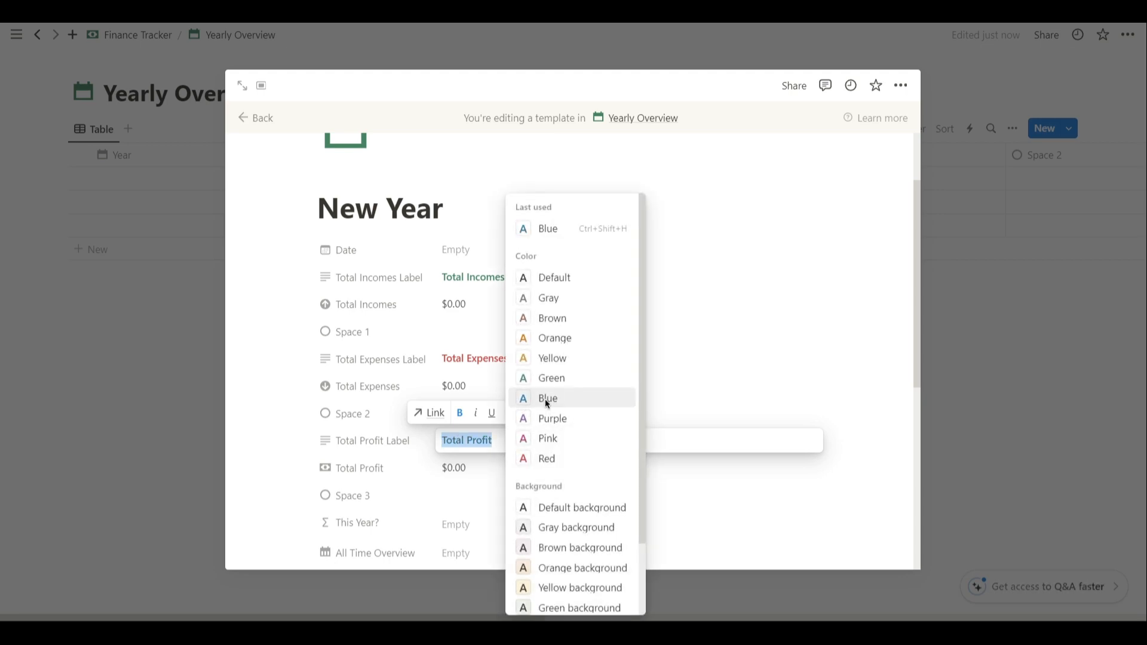
click(551, 399)
Review the New Year template's properties, including This Year? and All Time Overview, and close the template.
scroll(474, 397, down, 2)
scroll(550, 440, up, 2)
scroll(604, 422, down, 2)
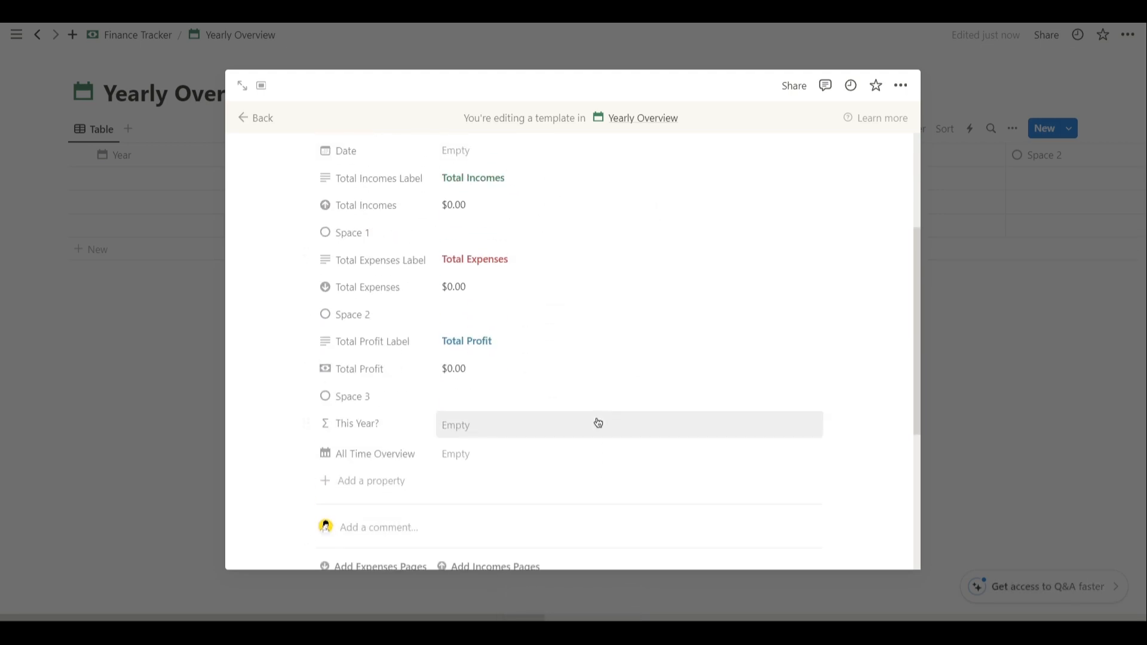
click(547, 461)
click(509, 423)
scroll(504, 424, up, 3)
scroll(504, 420, down, 5)
scroll(346, 309, up, 5)
key(Escape)
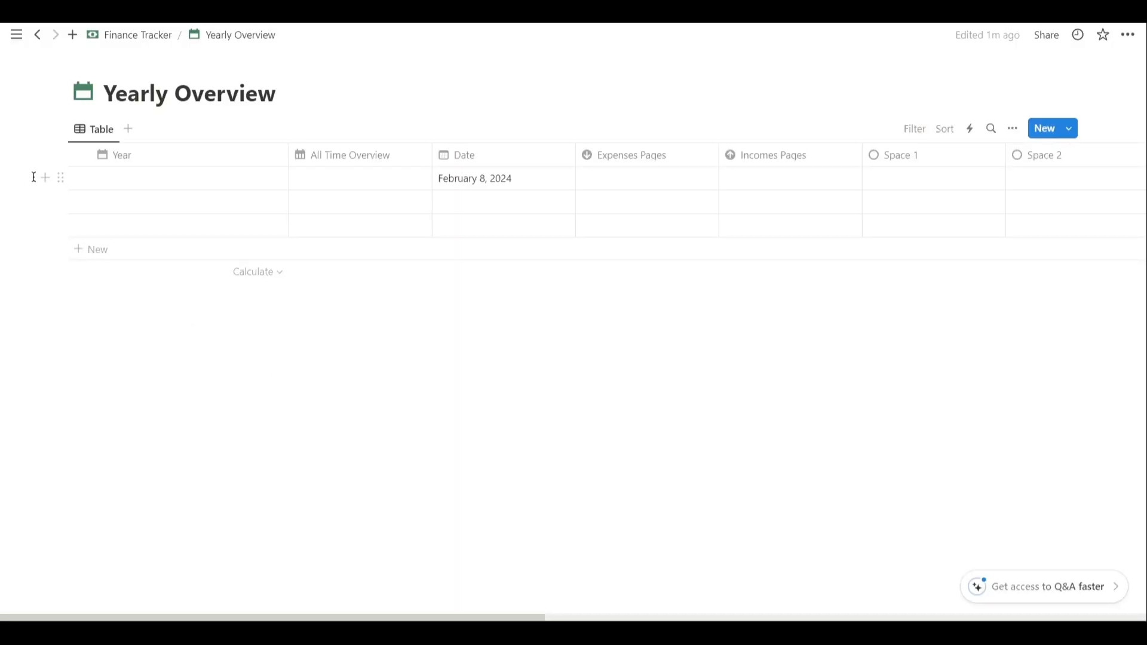
Delete the three existing entries from the Yearly Overview table, leaving one blank row.
drag(35, 177, 113, 231)
key(Delete)
click(175, 186)
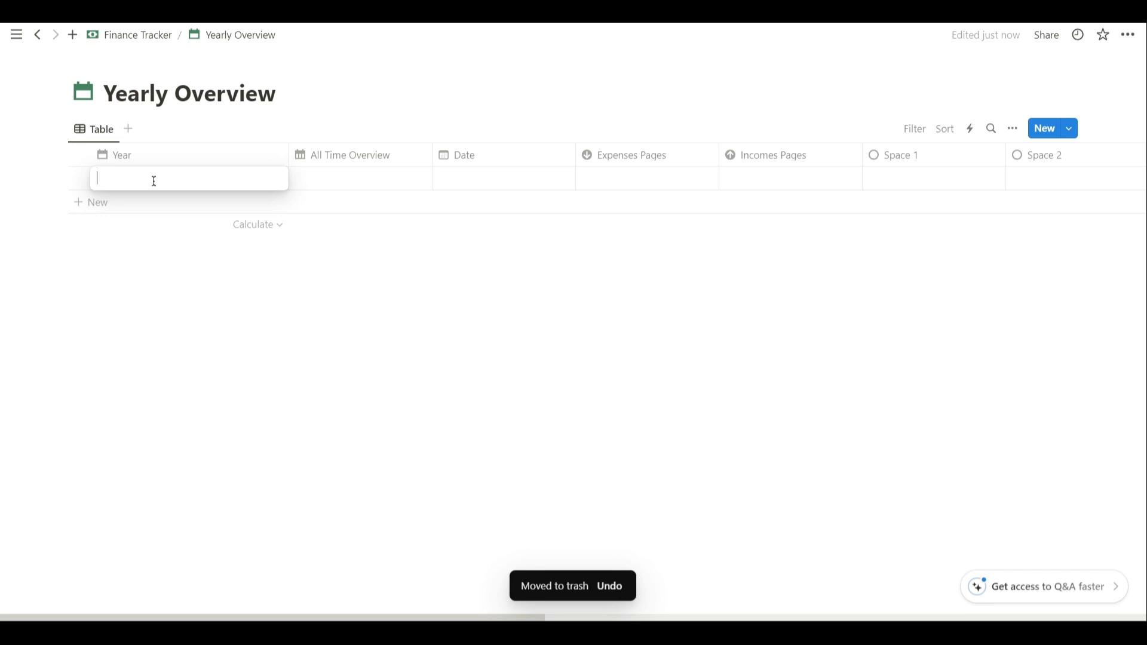
key(Escape)
Set the New Year template as the default for the Yearly Overview database.
click(1070, 129)
click(1122, 180)
click(998, 160)
click(618, 308)
Name the blank entry 2024, apply the New Year template to it and close the entry.
click(259, 181)
click(267, 179)
scroll(648, 335, down, 3)
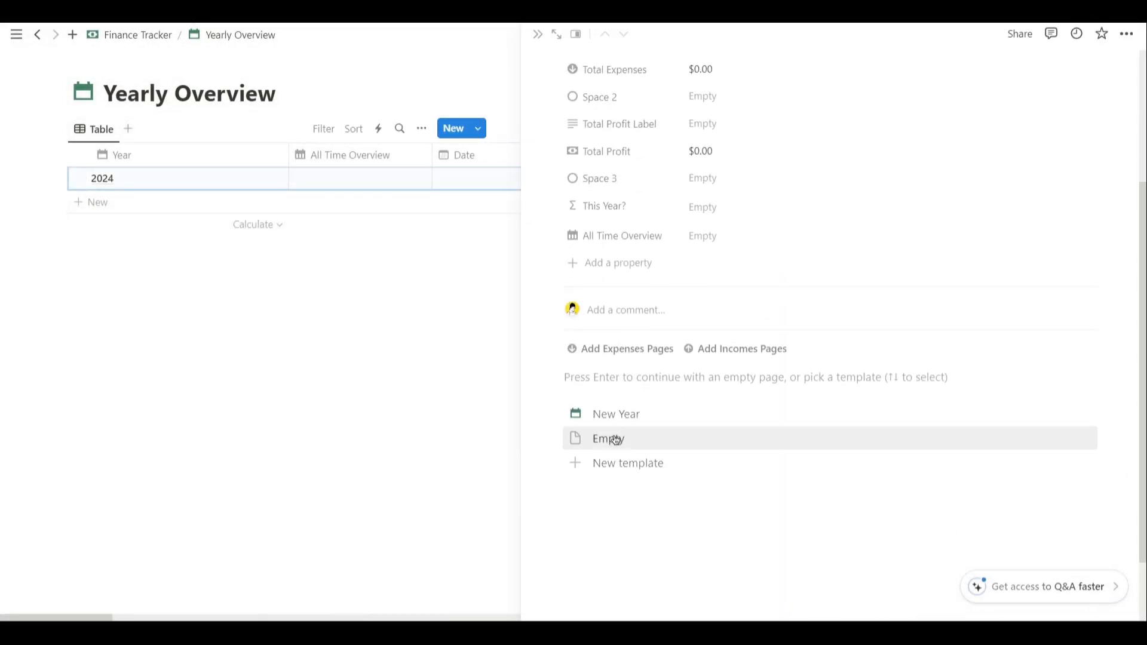
click(618, 414)
scroll(686, 394, up, 3)
click(537, 34)
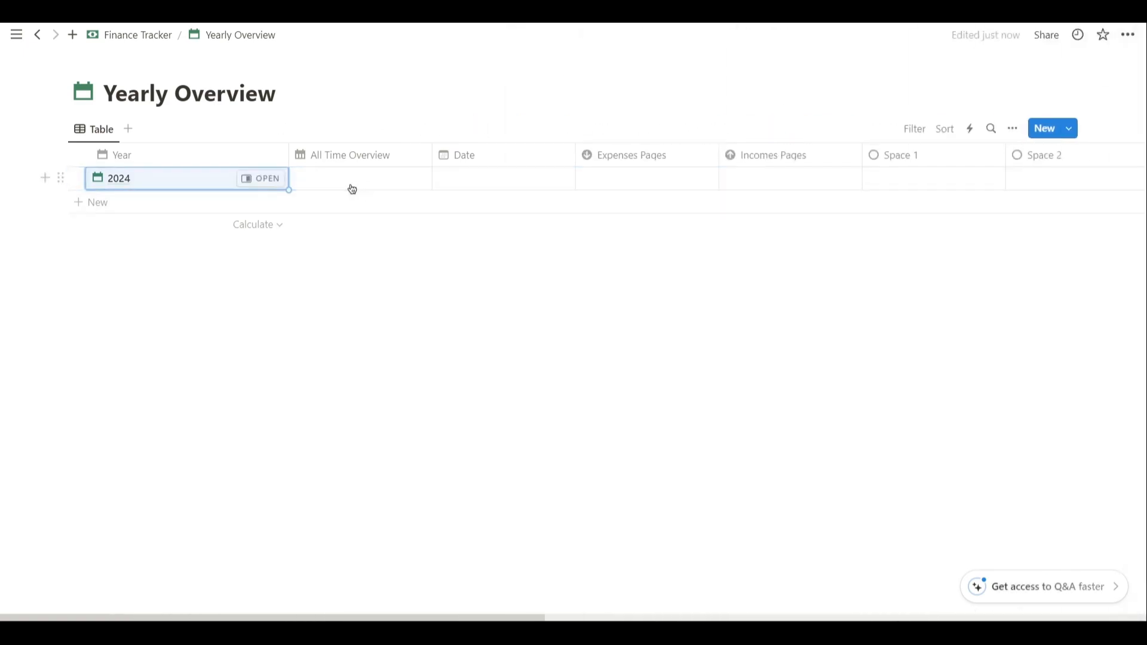
Open the All Time Overview database from the Finance Tracker page.
click(354, 154)
click(888, 176)
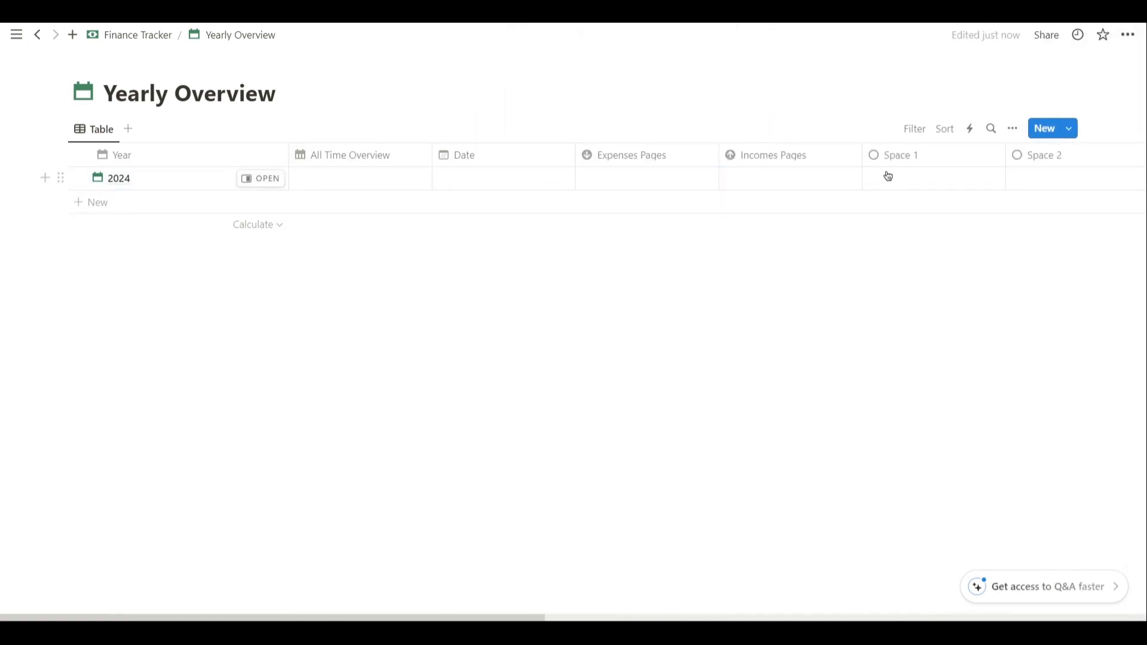
click(137, 36)
click(388, 374)
Delete the default property next to Name in the All Time Overview table.
click(334, 178)
click(332, 155)
click(353, 390)
click(536, 323)
Open the first All Time Overview entry and give its Yearly Overview property a calendar icon.
click(258, 177)
click(590, 134)
click(597, 188)
click(581, 163)
click(500, 269)
click(586, 127)
click(626, 132)
click(624, 137)
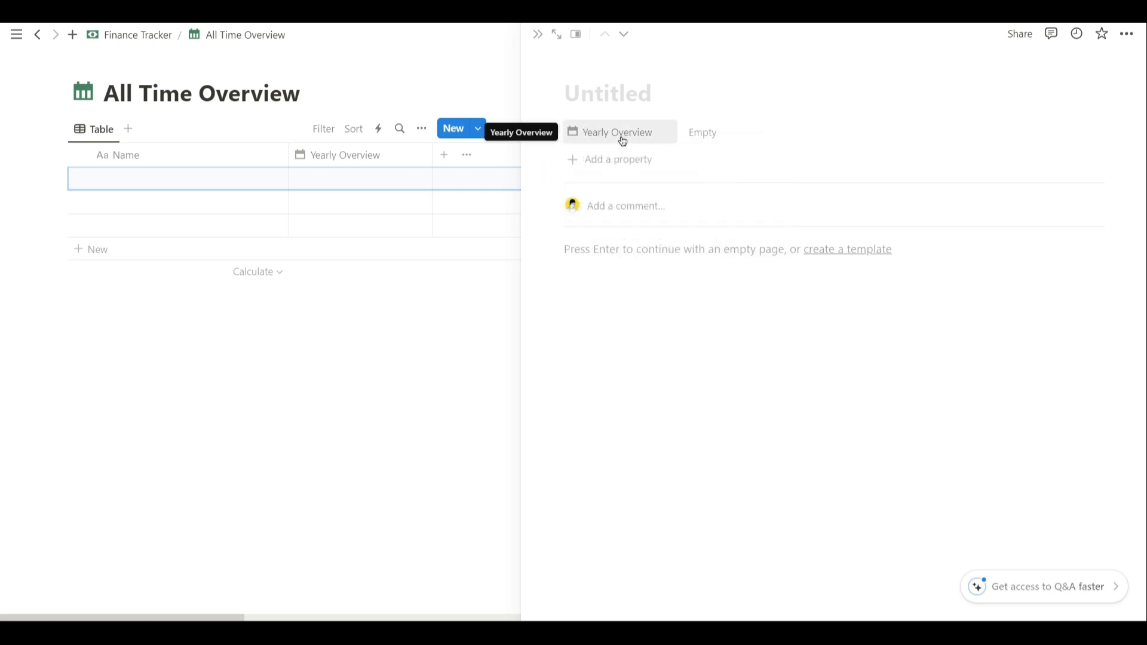
Add a formula property named Total Incomes to the All Time Overview entry.
click(603, 159)
text(f)
key(Down)
key(Return)
text(Total Incomes)
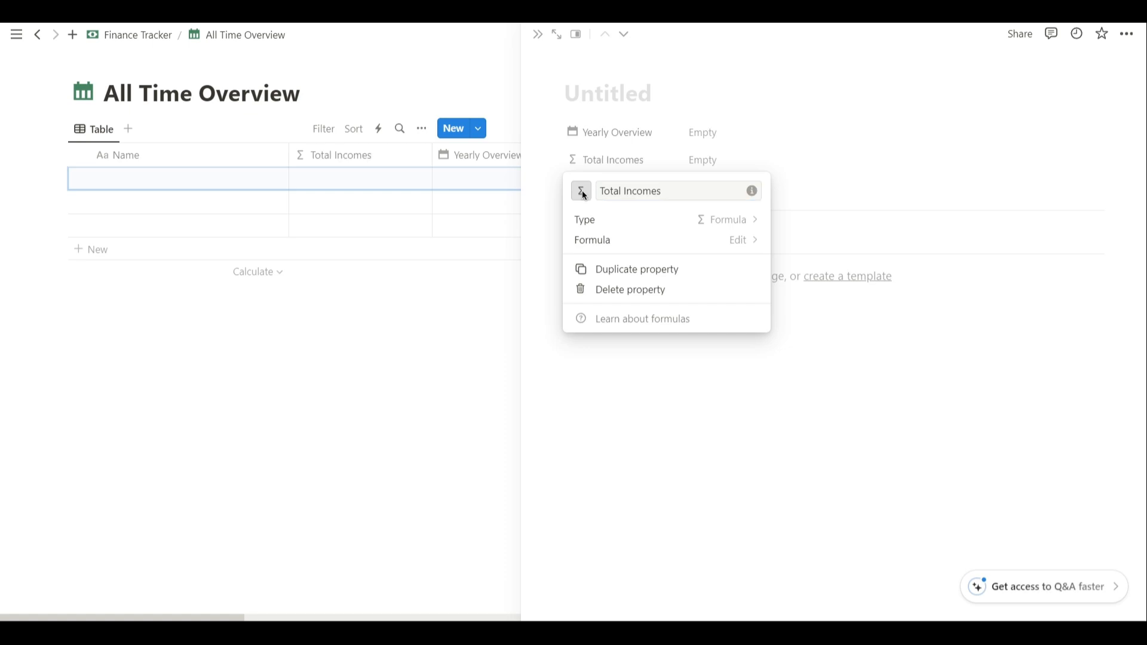
Give the Total Incomes property an up-arrow icon and set its formula to Yearly Overview.map(current.Total Incomes).sum().
click(582, 191)
click(502, 300)
click(695, 247)
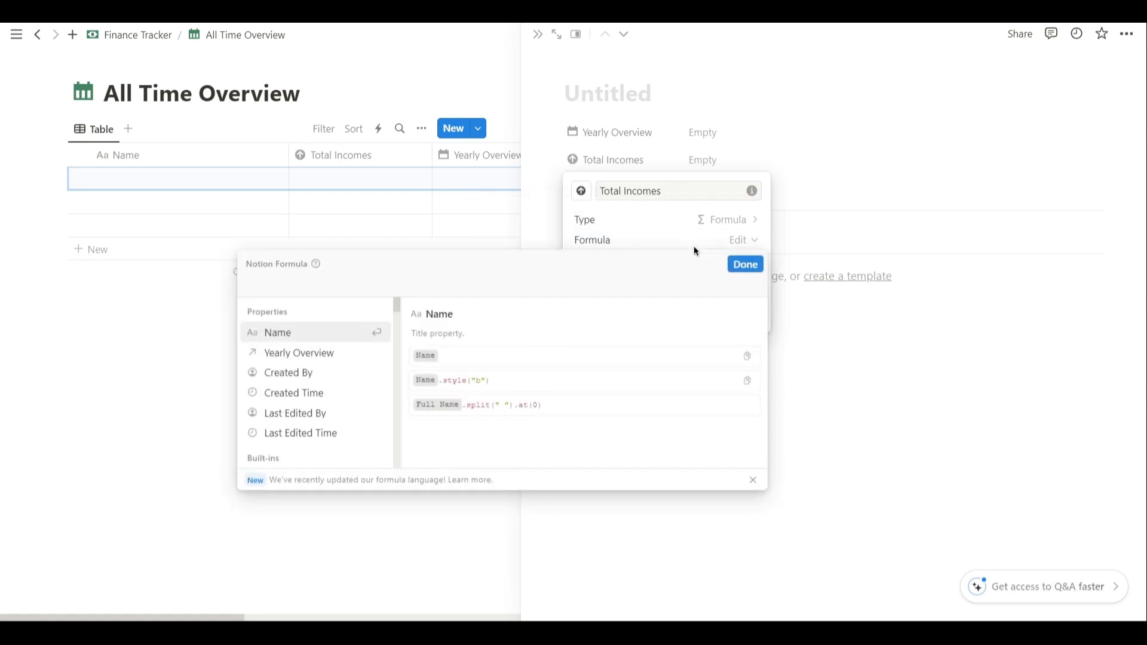
text(ye)
key(Return)
text(.map(c)
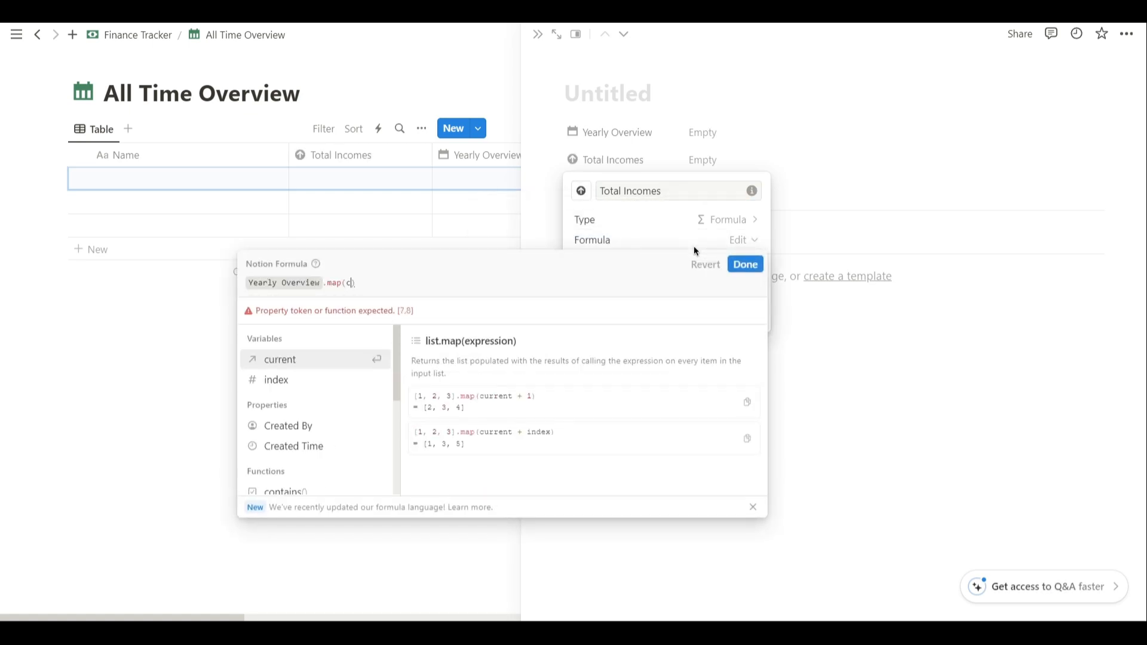
key(Return)
text(.)
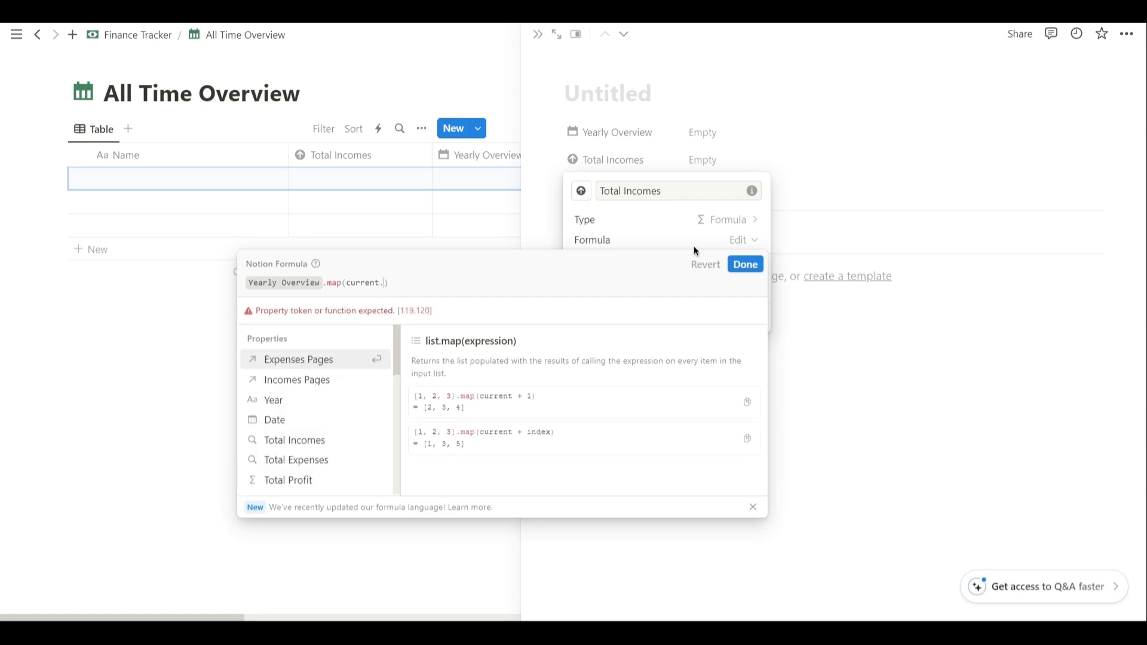
click(302, 440)
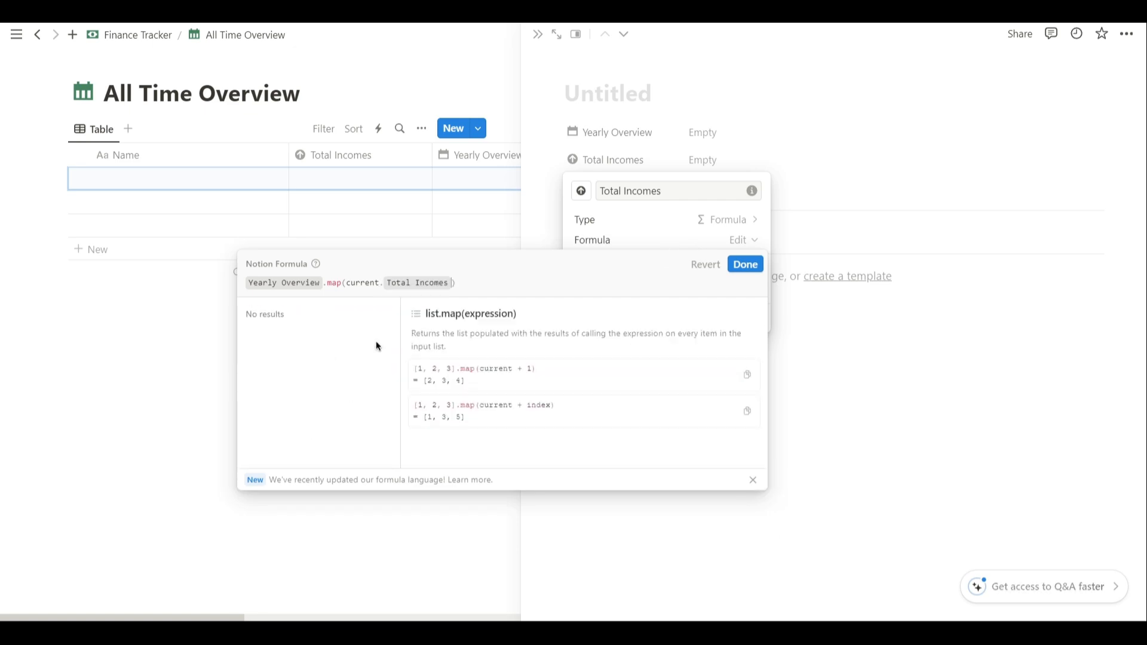
text(.sum())
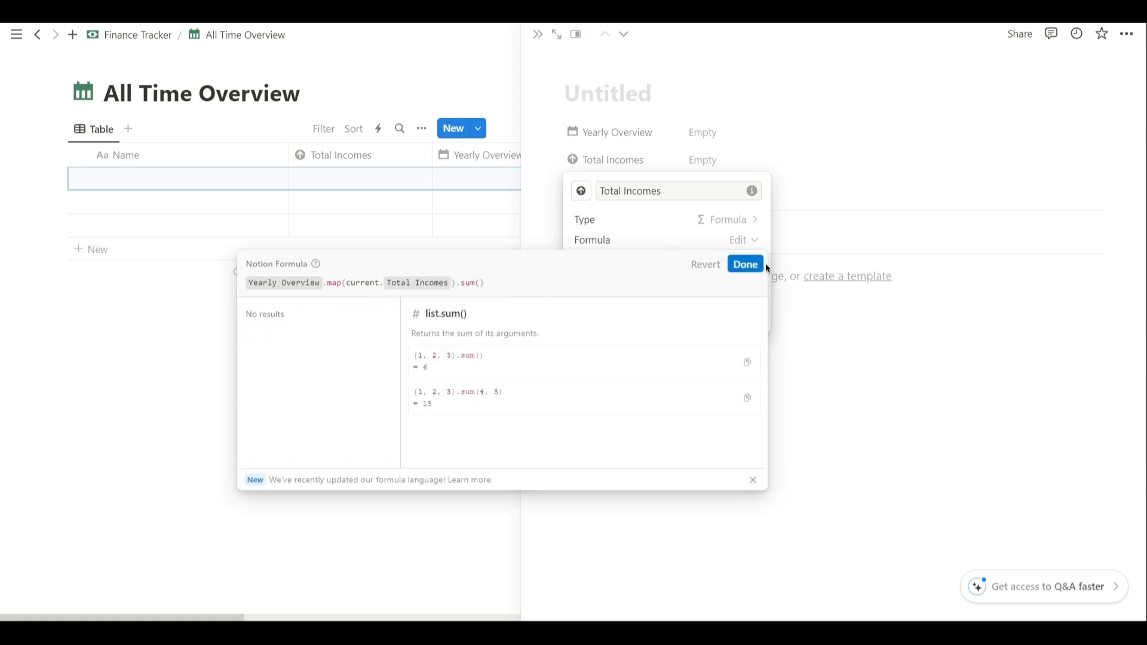
click(746, 264)
click(780, 232)
Set the number format of the Total Incomes property to dollars.
click(646, 161)
click(647, 208)
click(721, 259)
click(689, 298)
Duplicate the Total Incomes property and rename the copy Total Expenses.
click(637, 163)
click(629, 257)
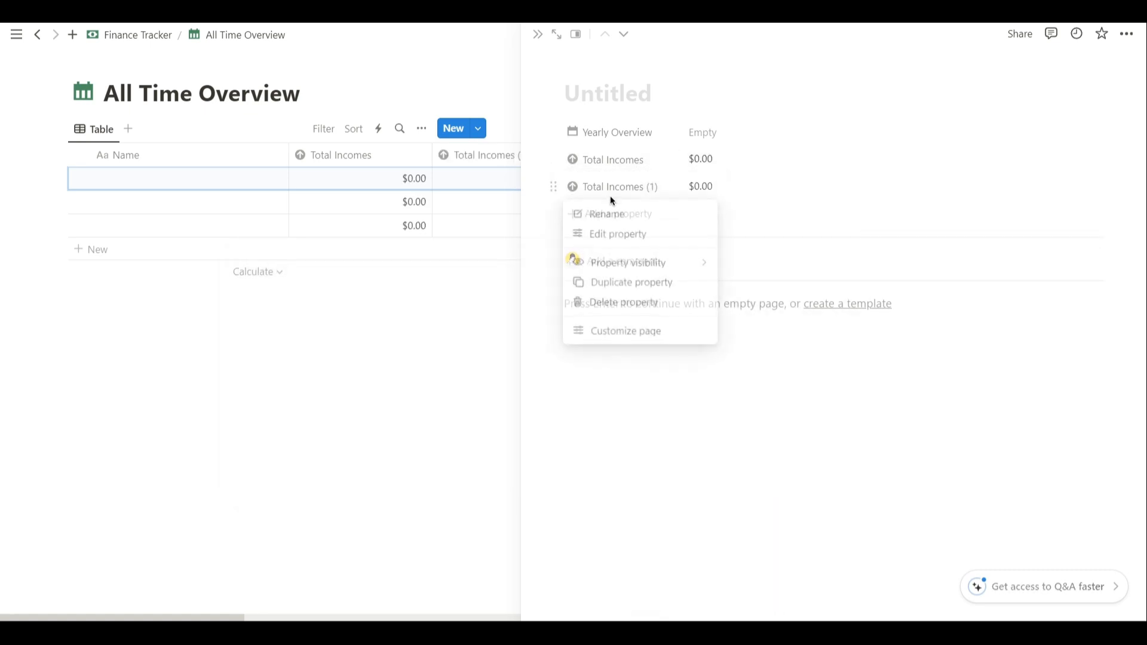
key(BackSpace)
key(BackSpace)
key(BackSpace)
key(BackSpace)
key(BackSpace)
key(BackSpace)
key(BackSpace)
key(BackSpace)
text(Expenses)
Change the Total Expenses formula to sum the Total Expenses values of the related Yearly Overview pages instead of their incomes.
click(575, 286)
click(677, 268)
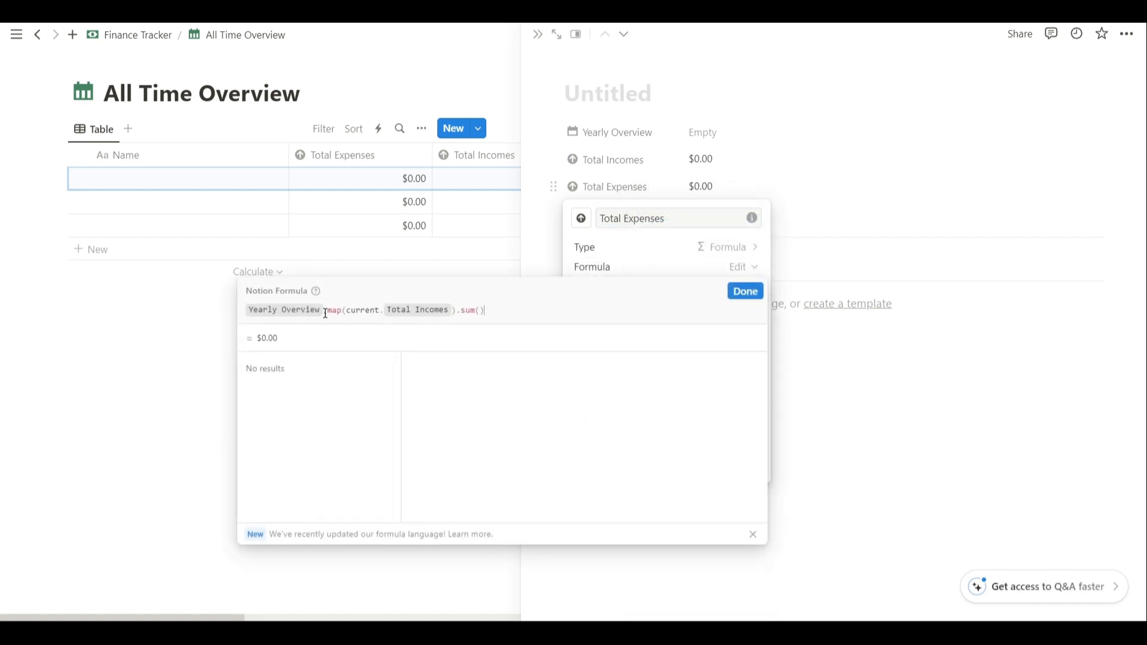
key(BackSpace)
text(Total)
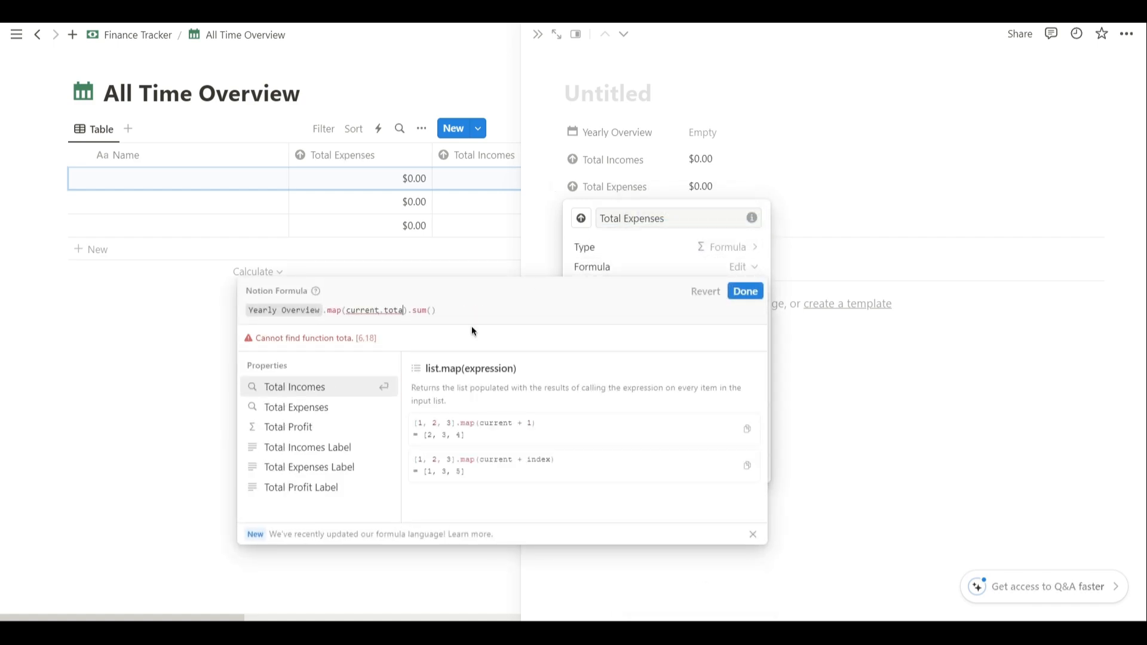
key(Down)
key(Return)
click(756, 292)
click(825, 174)
click(729, 134)
click(755, 113)
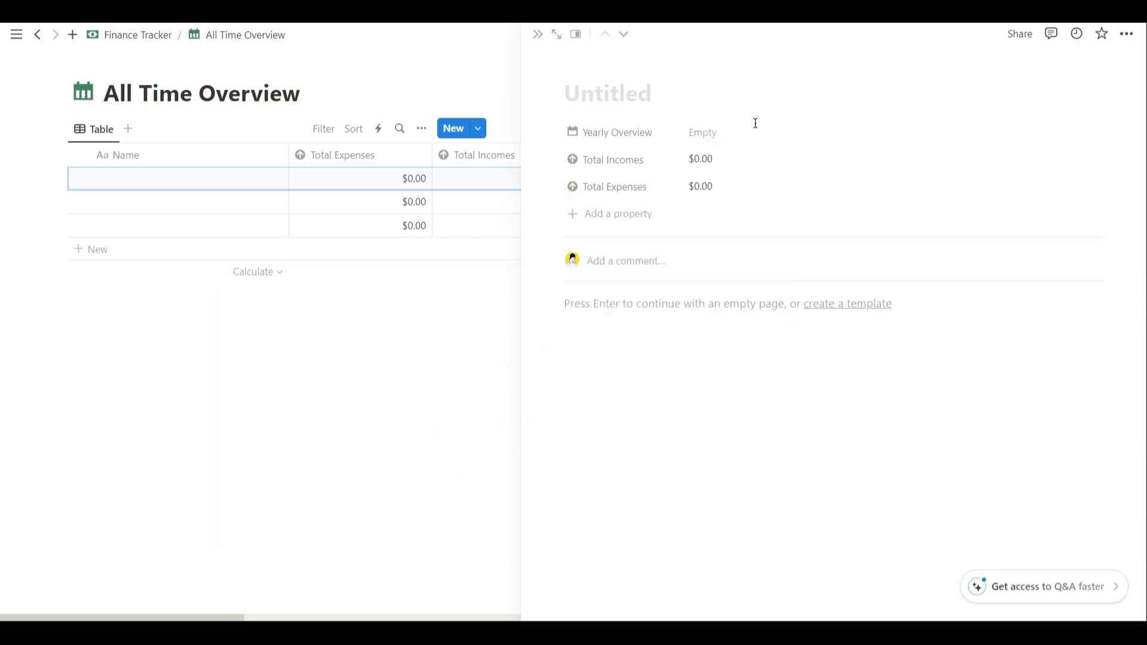
Add a formula property named Total Profit with a money icon.
click(640, 214)
text(form)
key(Return)
text(Total Profit)
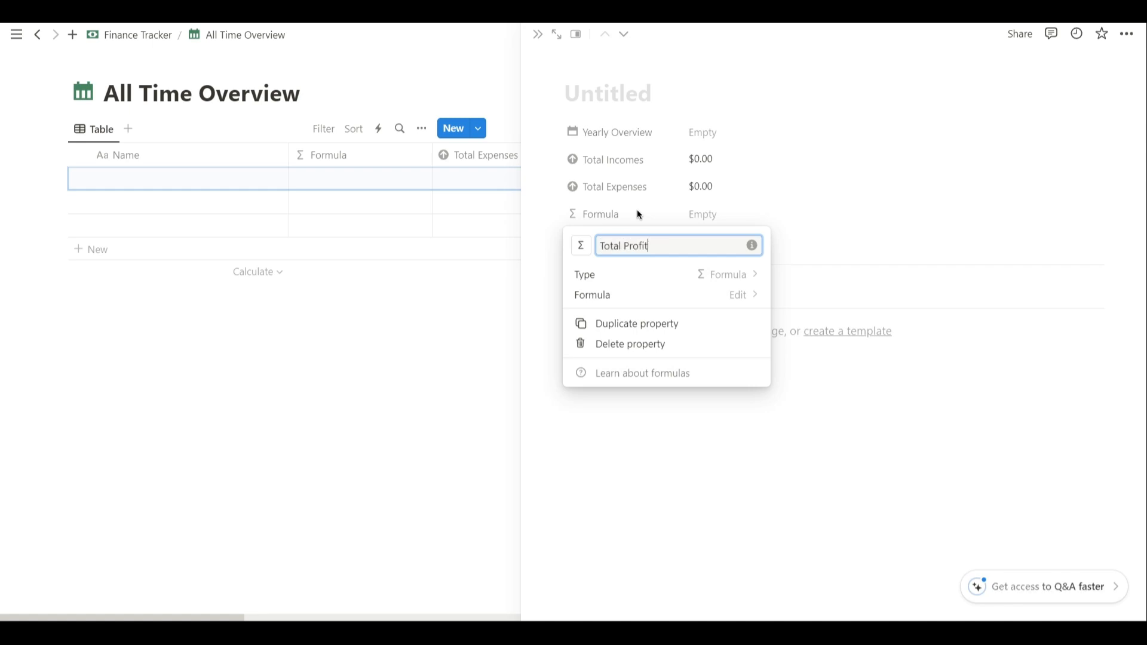
click(583, 245)
text(money)
key(Return)
Set the Total Profit formula to Total Incomes - Total Expenses.
click(734, 221)
click(734, 221)
text(Total Incomes)
key(Return)
text(-Total Expenses)
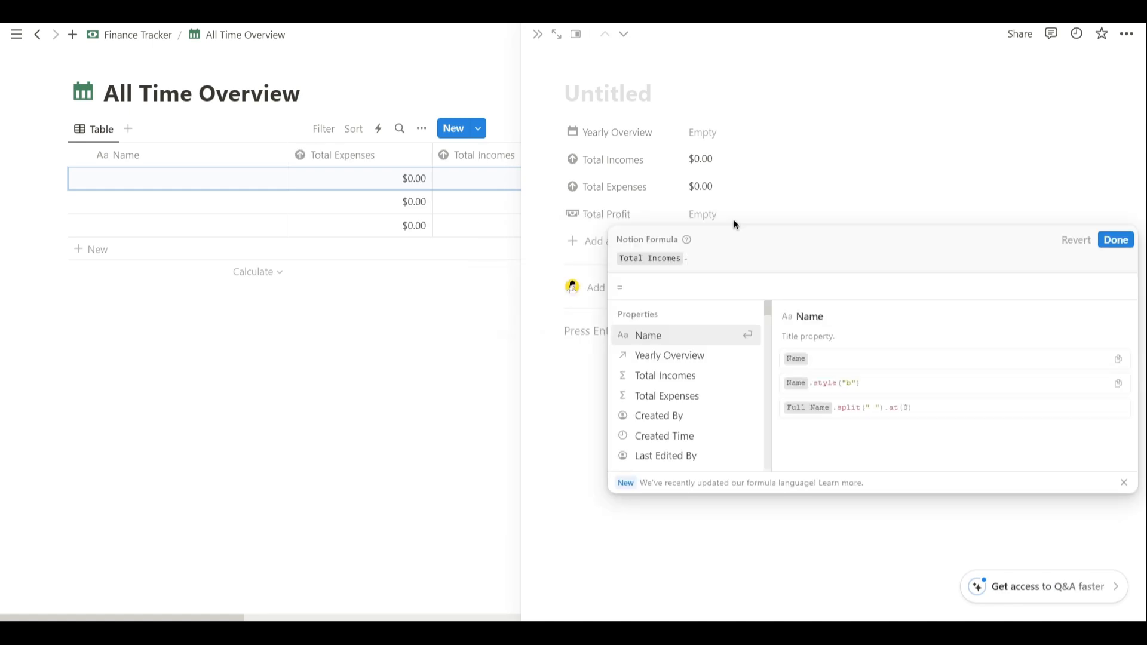
key(Down)
key(Return)
click(1109, 242)
Set the number format of the Total Profit property to dollars.
click(600, 214)
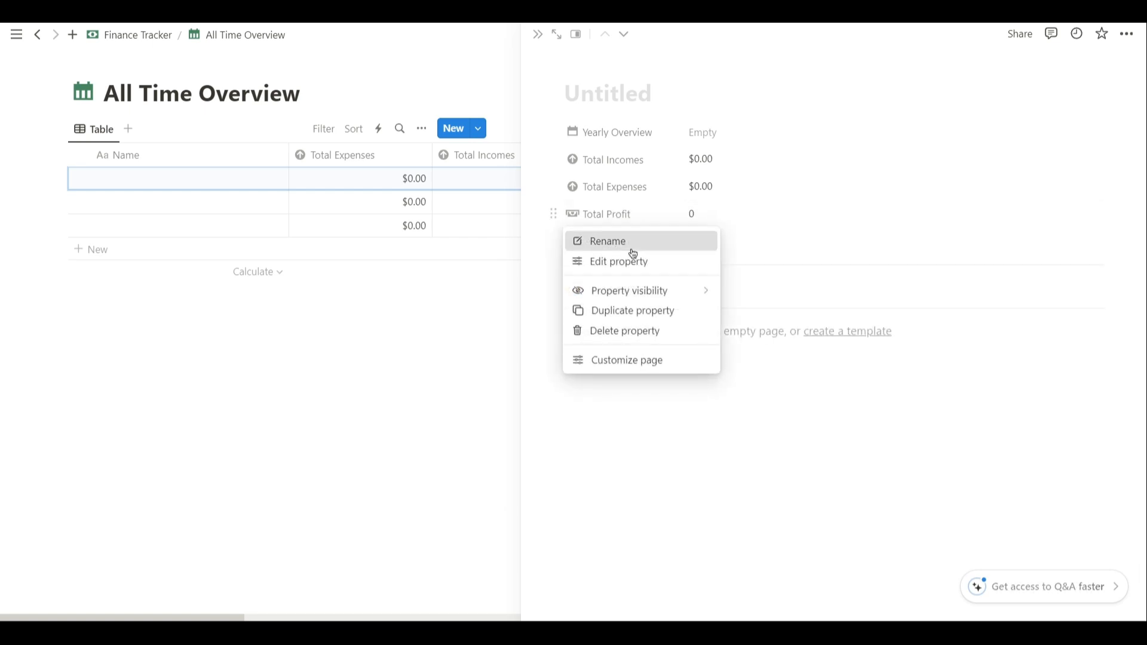
click(614, 261)
click(725, 312)
click(658, 299)
key(Escape)
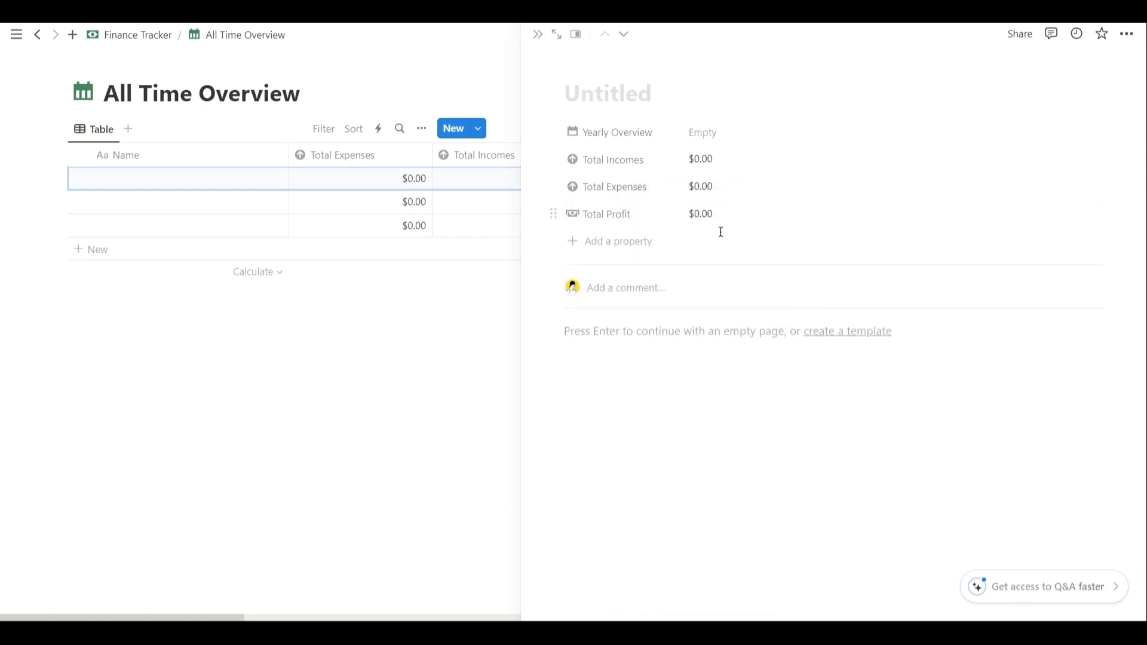
Add a text property named Space 1 with a circle icon.
click(637, 255)
text(Space)
key(Return)
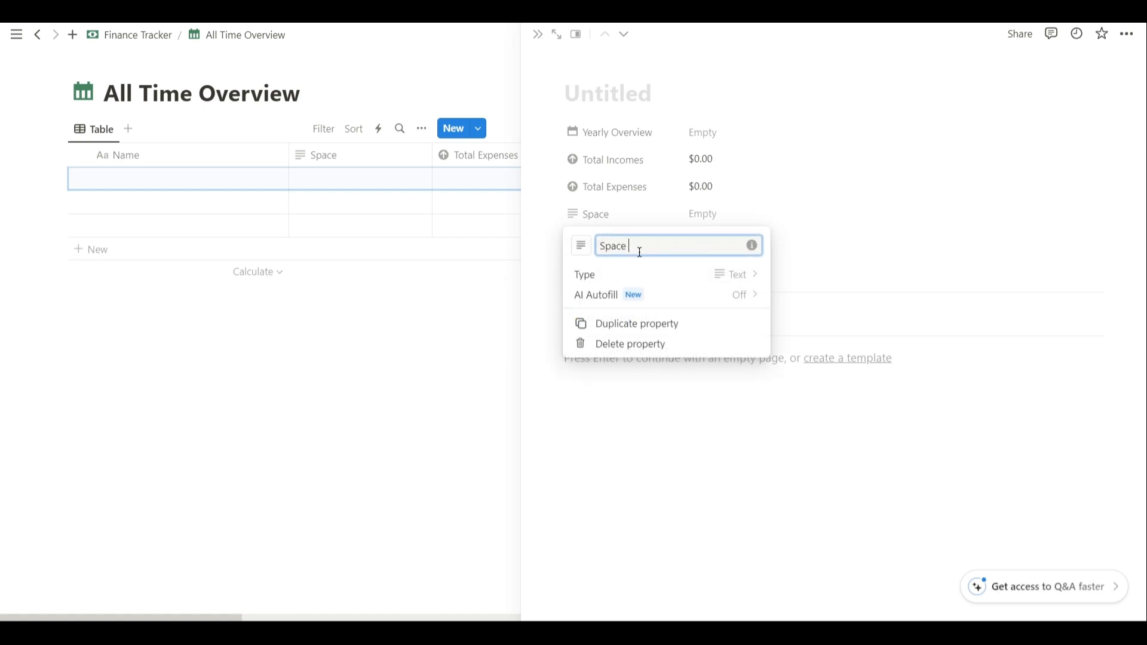
click(580, 245)
click(592, 360)
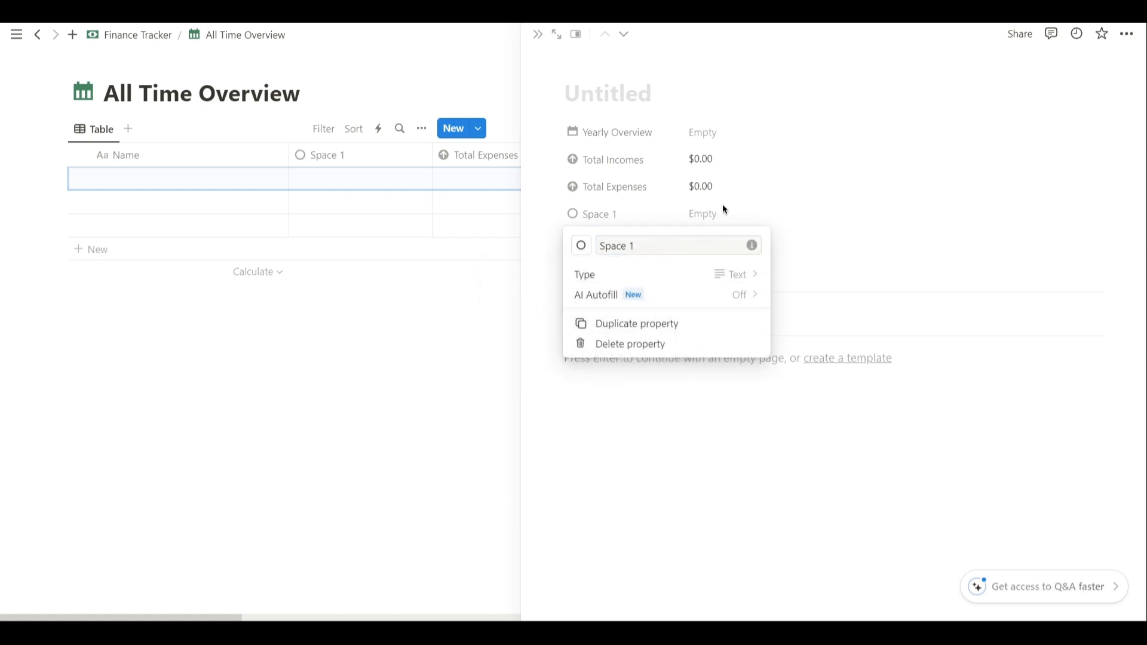
click(722, 206)
Duplicate the Space 1 property twice.
click(603, 214)
click(631, 306)
click(621, 269)
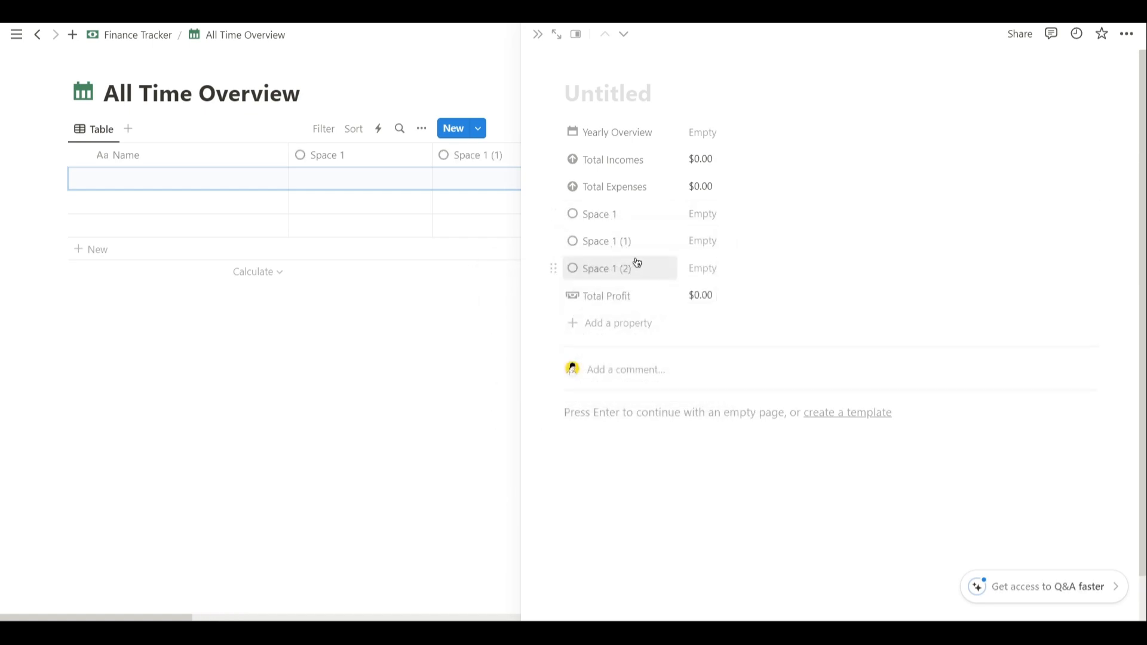
Rename the two copies of the Space 1 property to Space 2 and Space 3.
key(BackSpace)
key(BackSpace)
key(BackSpace)
text(2)
click(725, 351)
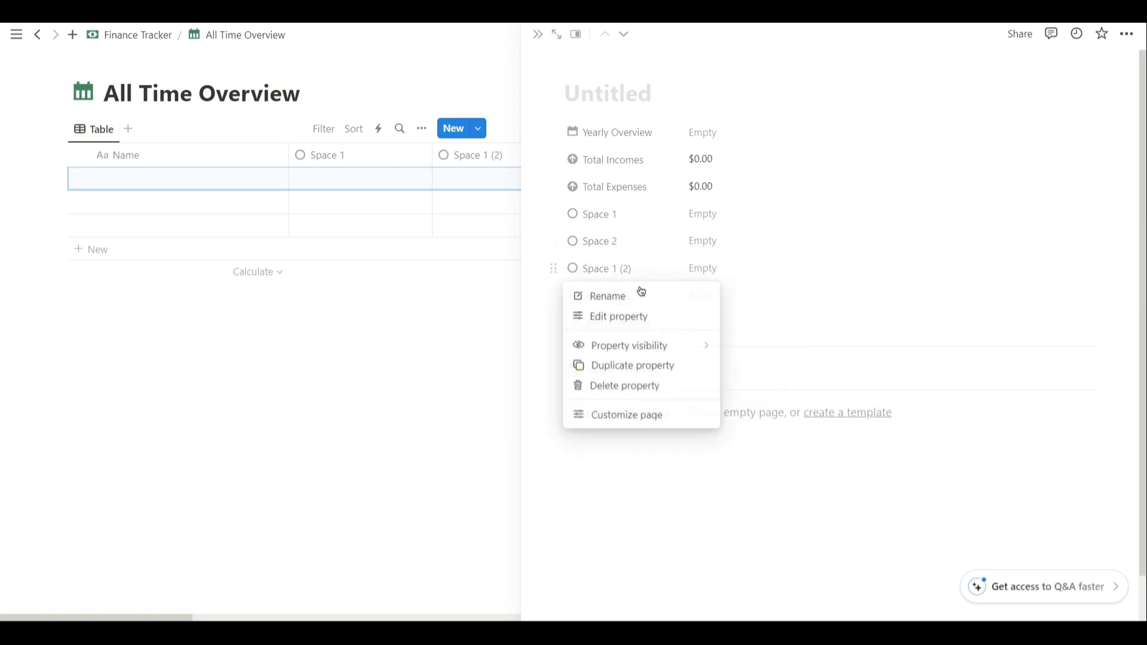
click(633, 294)
text(3)
key(Return)
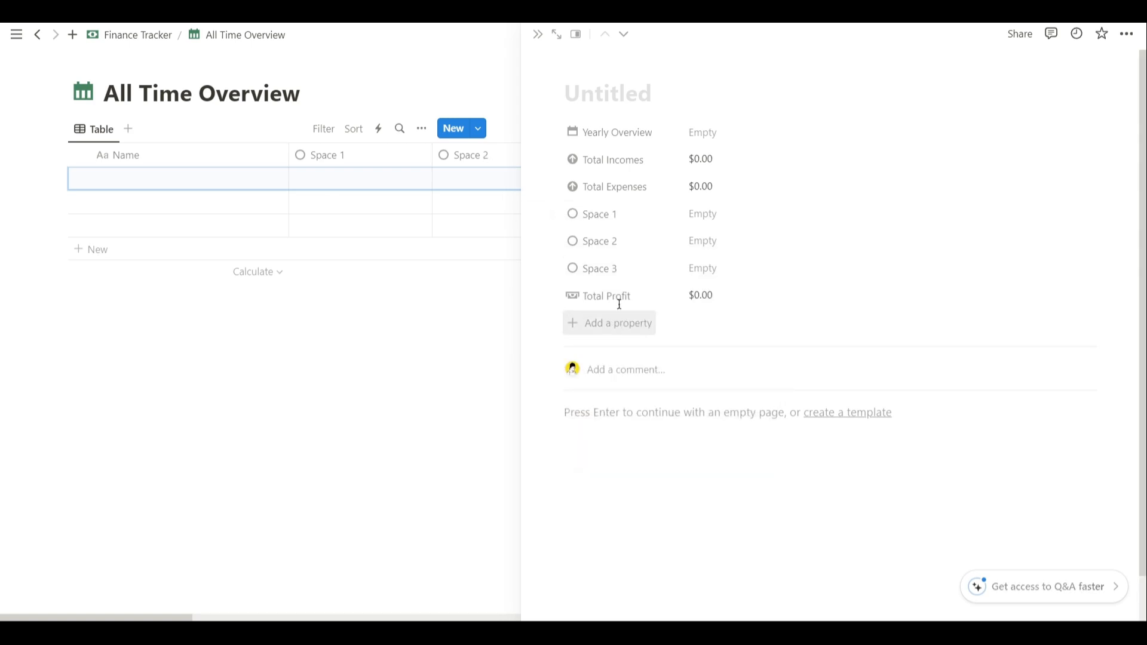
Reorder the properties so Space 2 follows Total Incomes, Space 1 follows Total Expenses and Space 3 follows Total Profit.
drag(624, 297, 619, 215)
drag(617, 270, 622, 191)
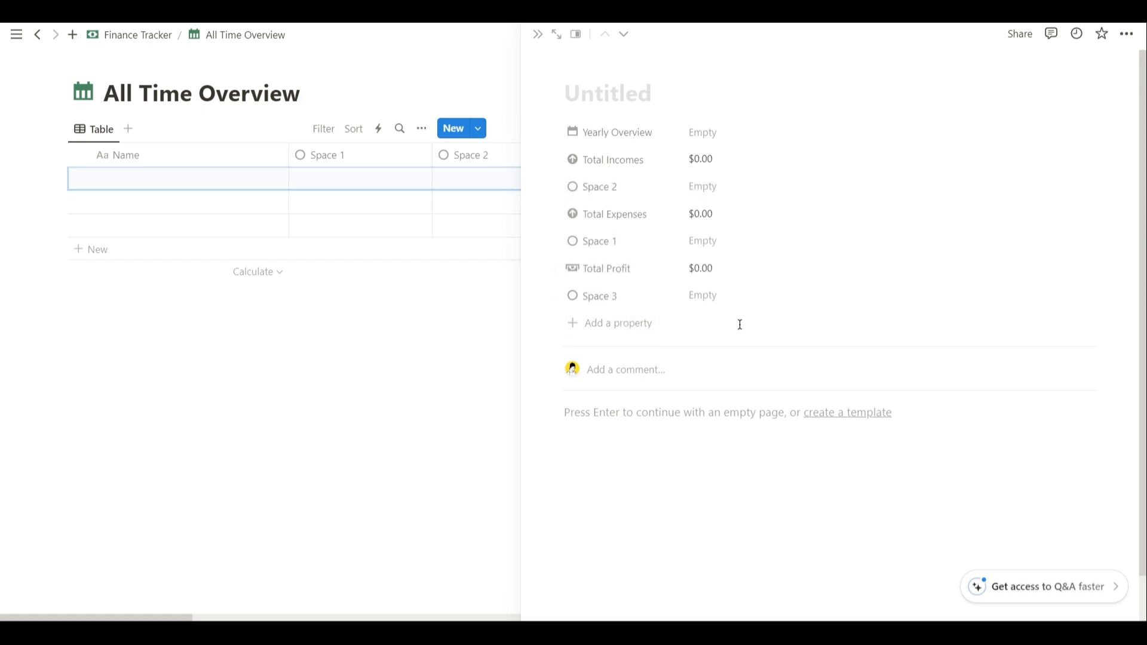
Add two text properties named Total Incomes Label and Total Expenses Label.
click(617, 323)
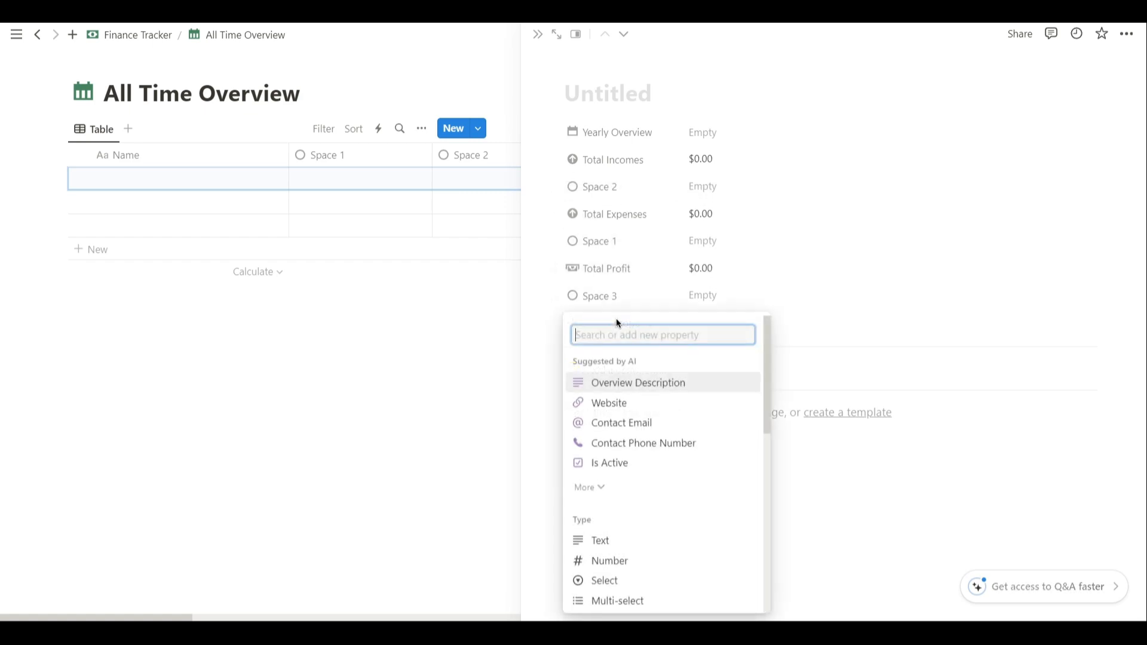
text(Total Incomes Label)
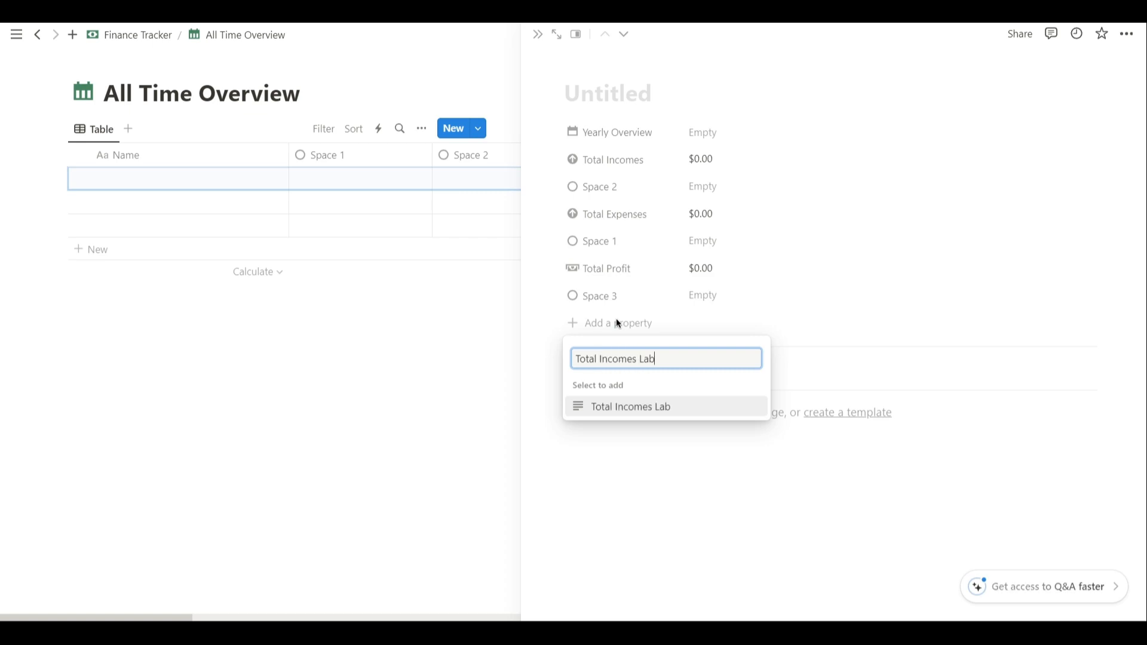
key(Return)
key(Escape)
click(625, 351)
text(To)
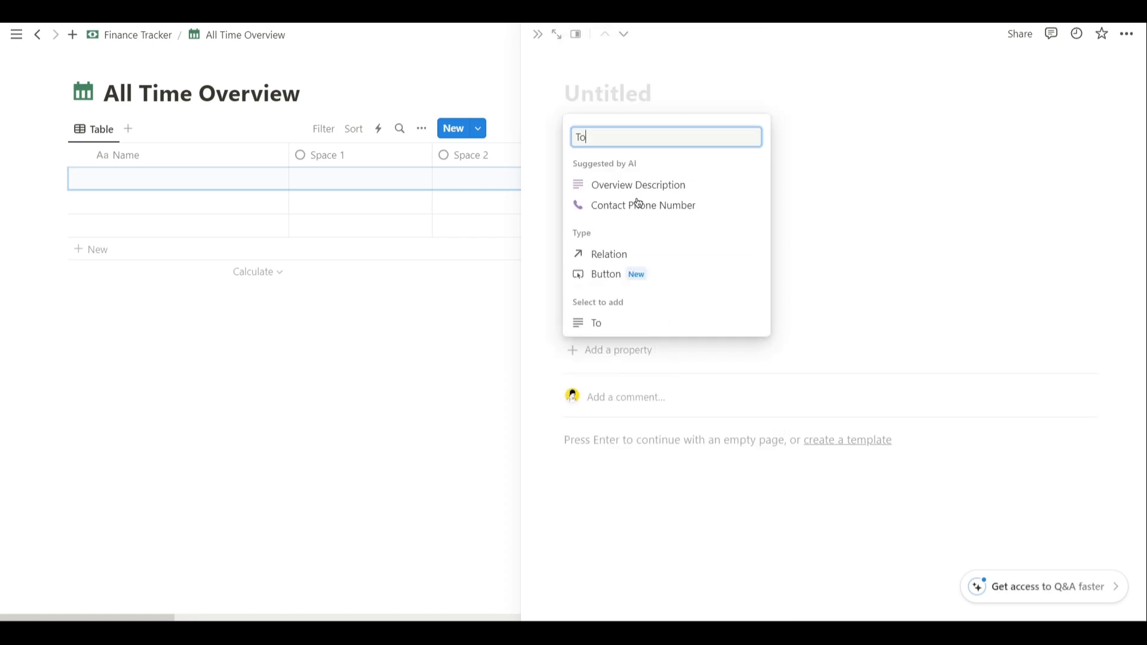
text(tal Expenses Label)
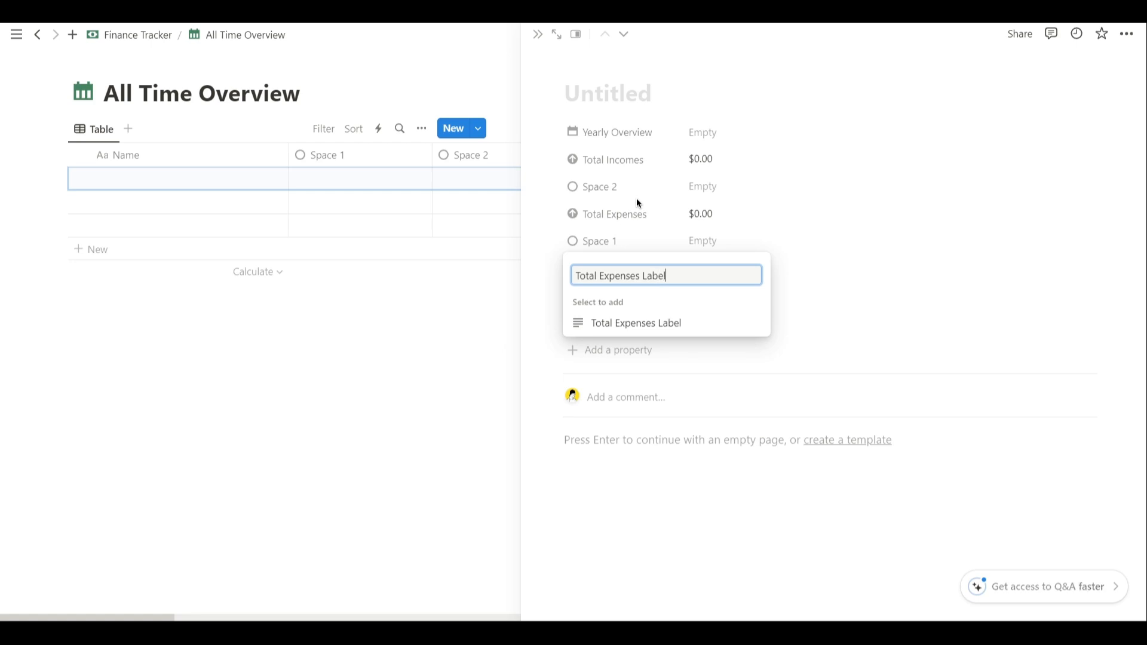
click(637, 324)
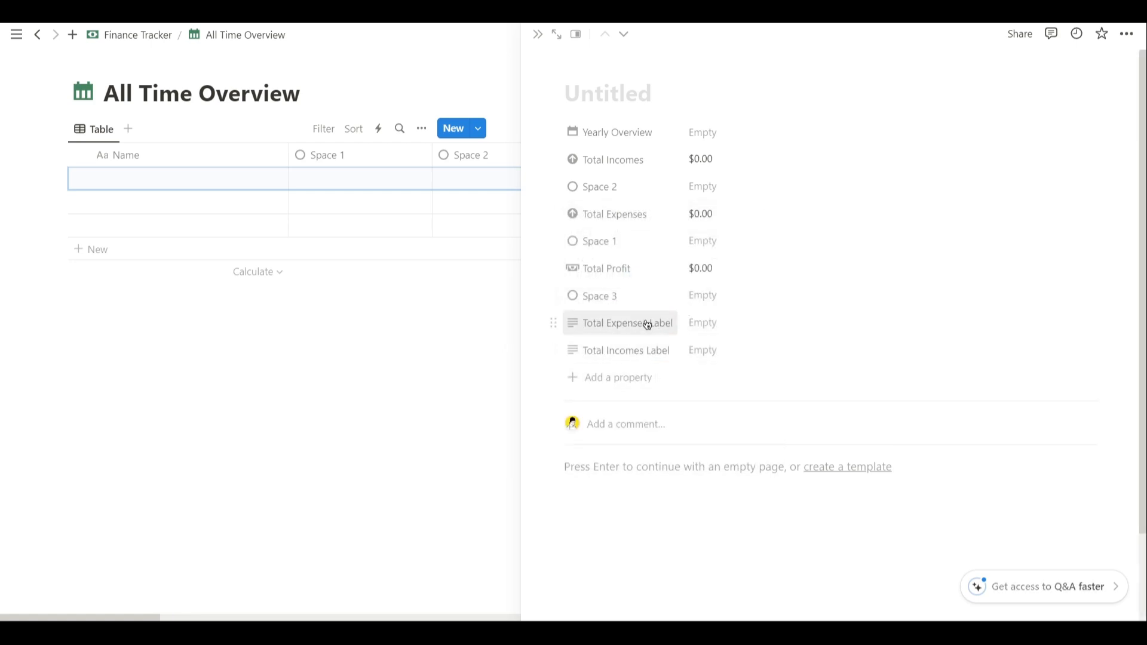
Add a text property named Total Profit Label.
click(638, 375)
text(Total Profit)
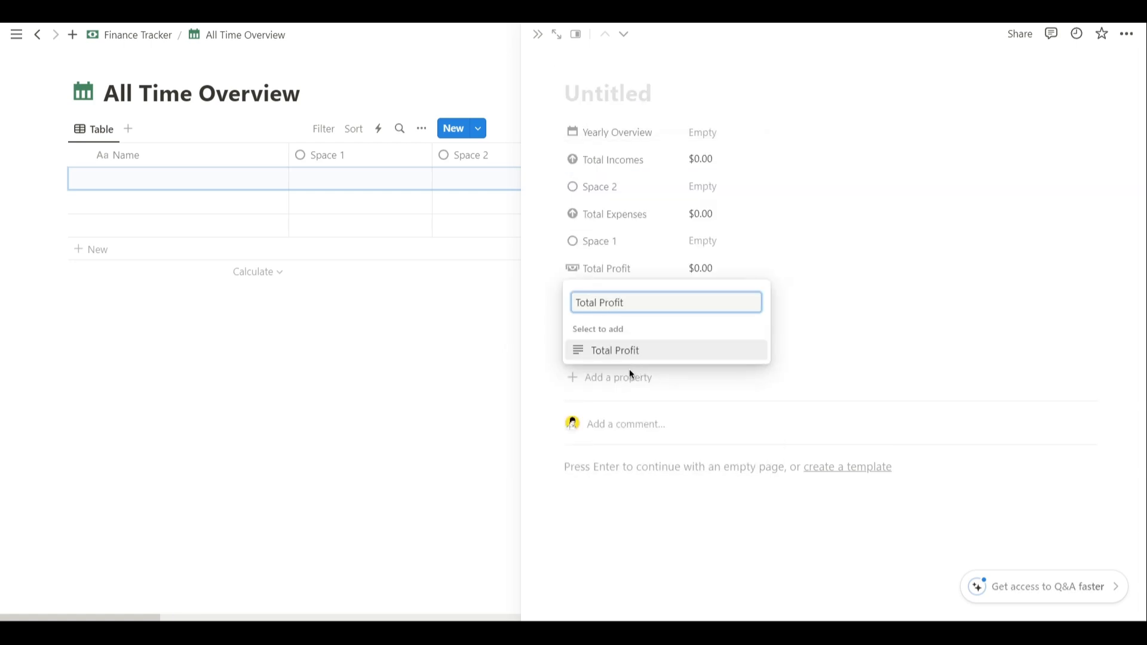
key(Return)
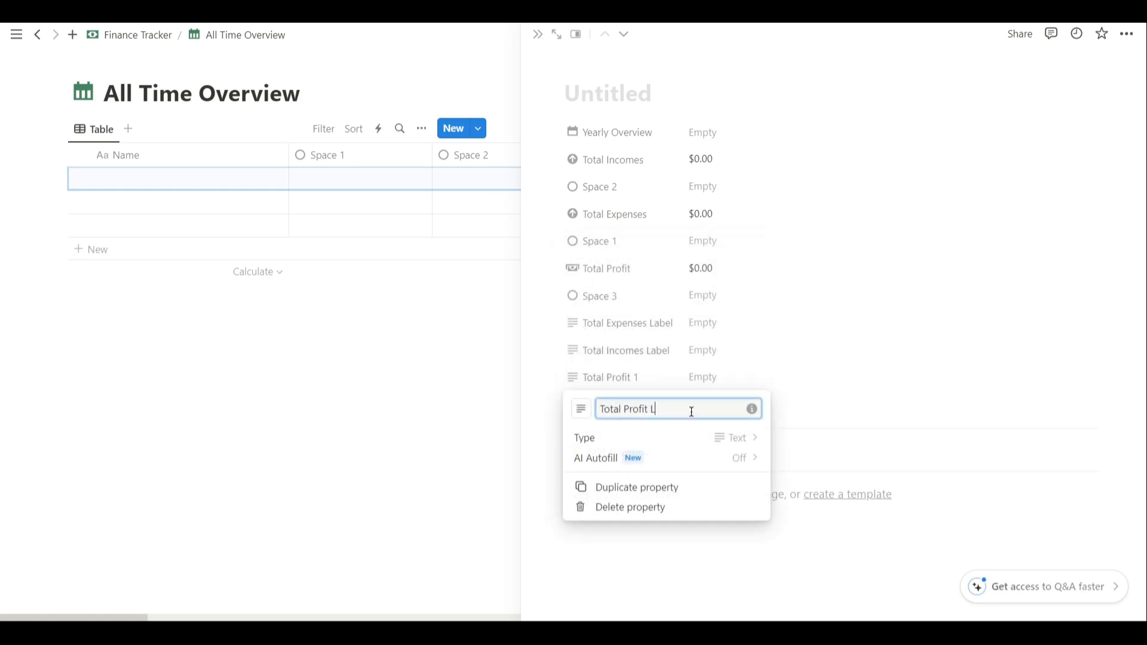
key(Return)
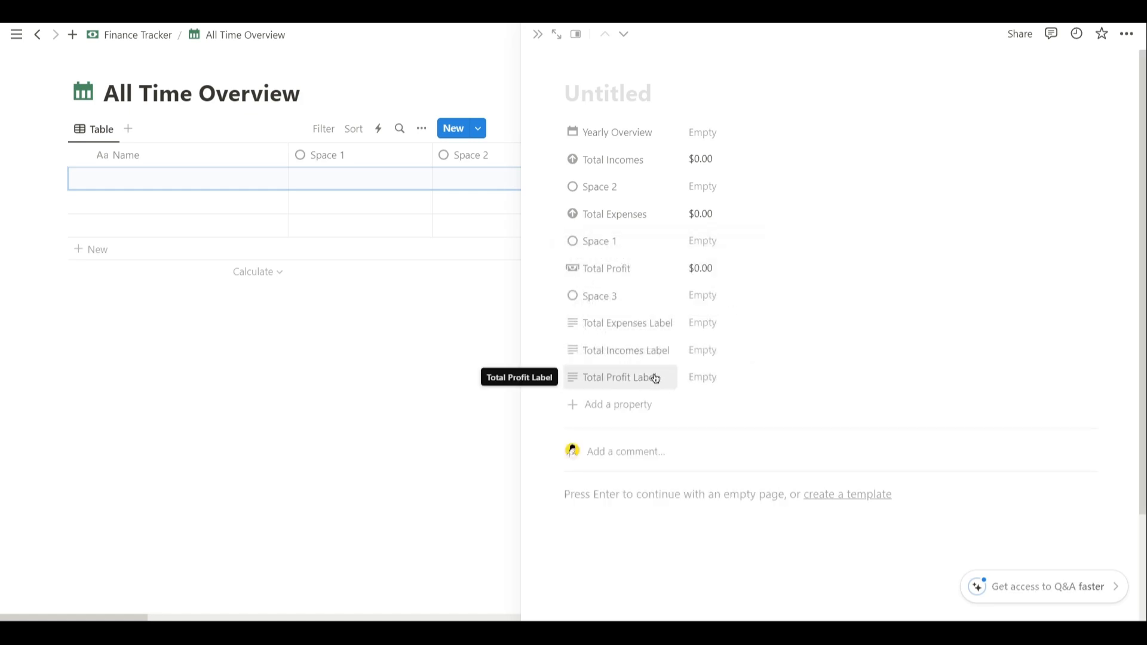
Move the Total Incomes Label, Total Expenses Label and Total Profit Label properties directly above their matching totals.
drag(651, 323, 615, 164)
drag(638, 353, 654, 170)
drag(648, 187, 651, 243)
drag(636, 378, 646, 326)
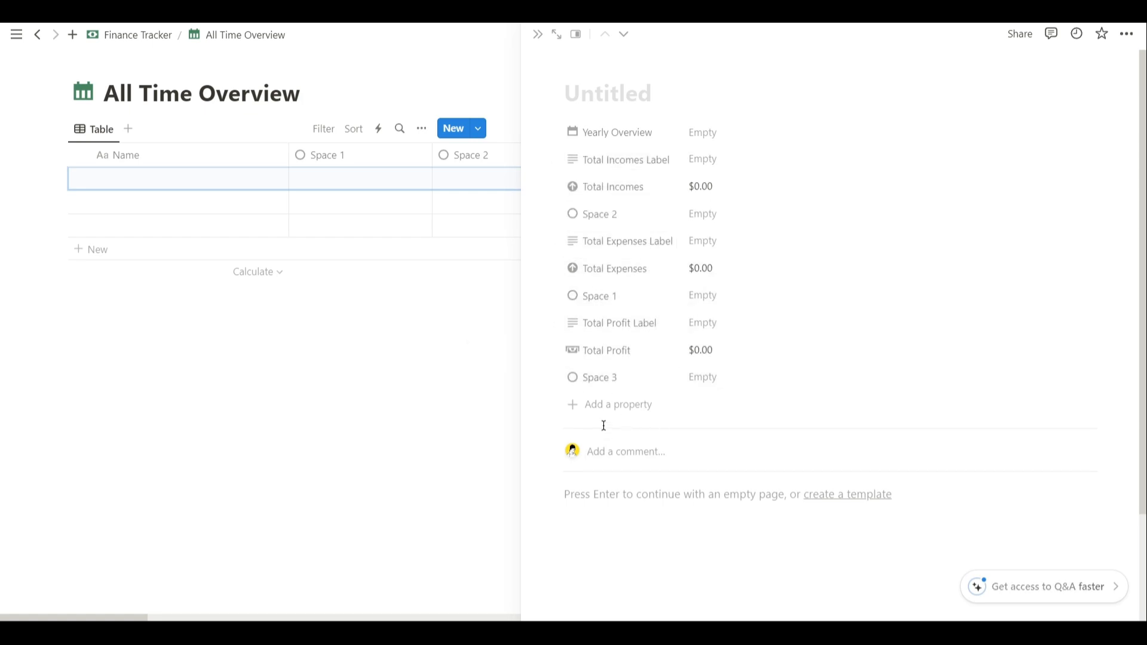
Close the open entry and hide the Space 1, Space 2 and Space 3 columns in the table.
click(537, 34)
click(377, 161)
click(347, 389)
click(358, 155)
click(347, 389)
click(358, 155)
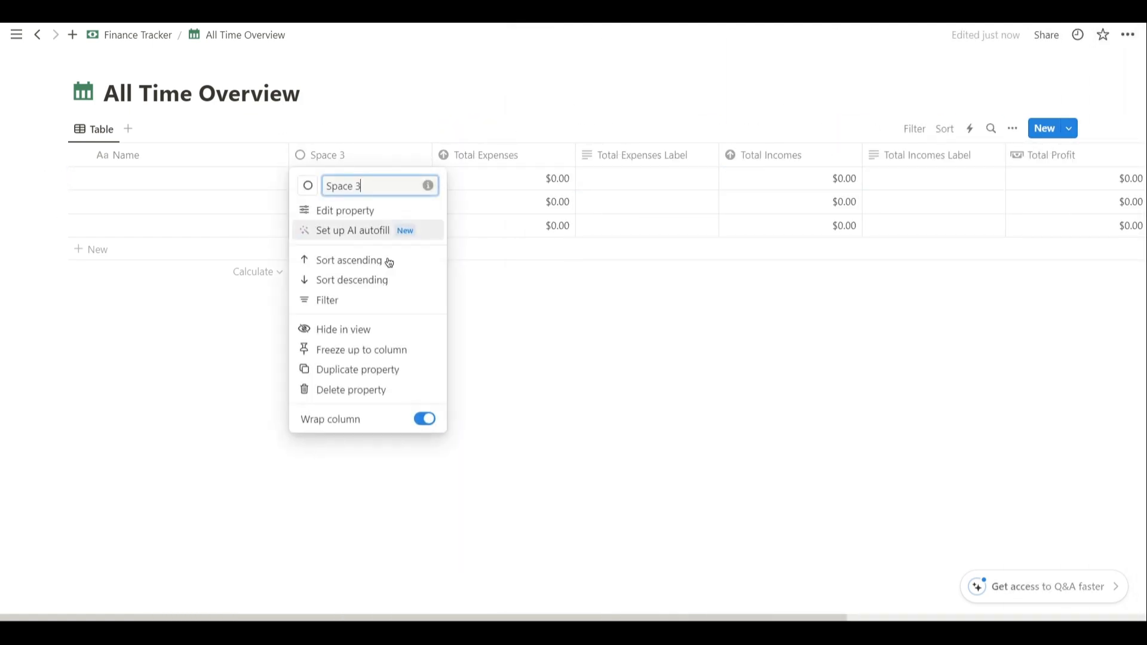
click(347, 389)
Hide the Total Incomes Label, Total Profit Label and Total Expenses Label columns in the table.
click(764, 157)
click(784, 329)
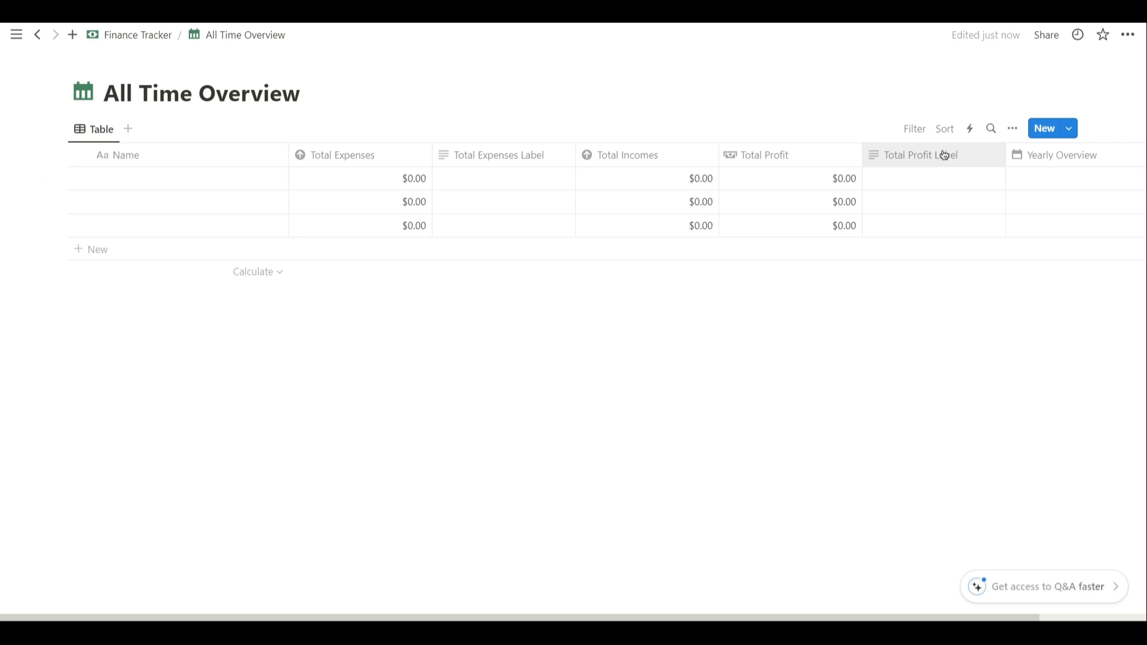
click(944, 155)
click(927, 329)
click(499, 155)
click(485, 329)
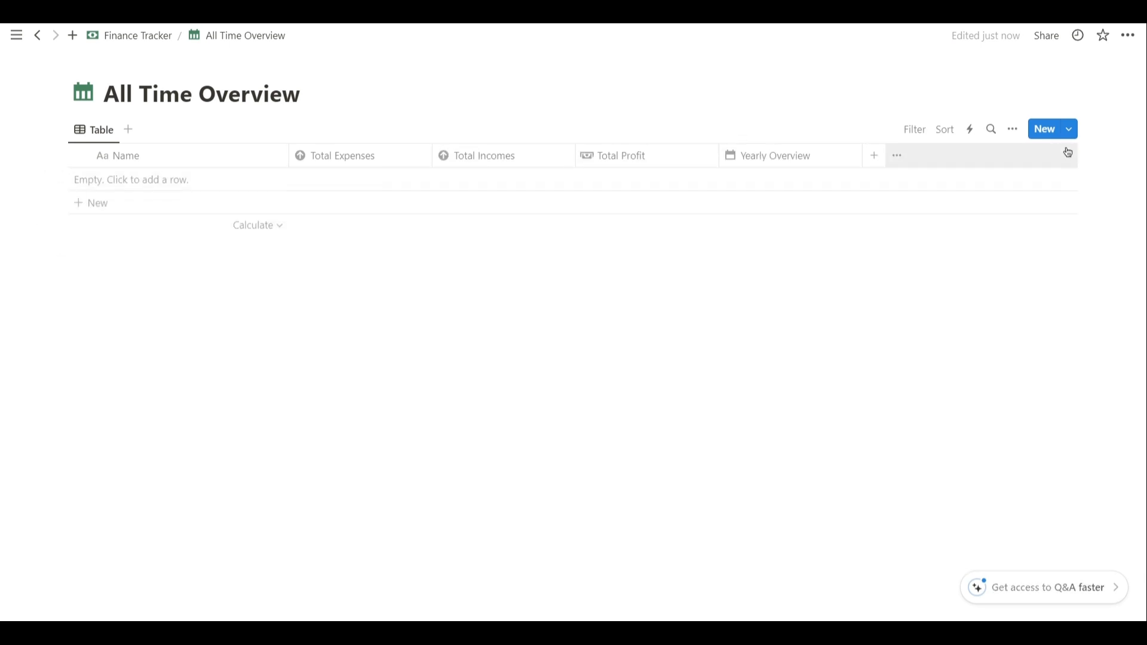
Create a new template for the All Time Overview database and title it All Time.
click(1069, 128)
click(1009, 224)
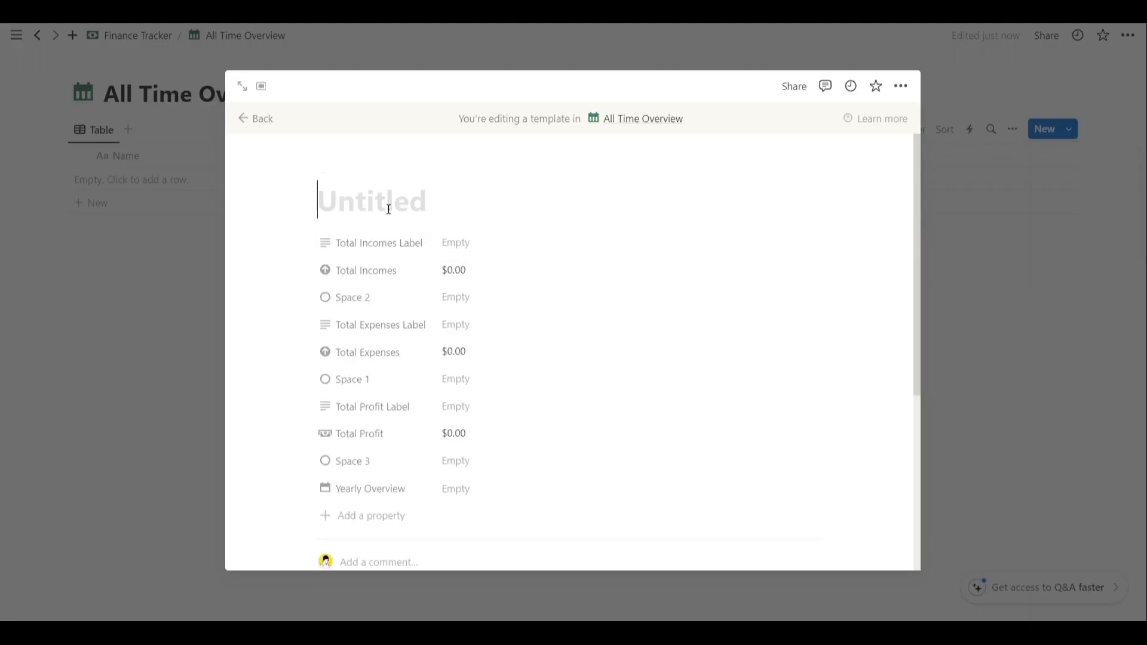
Fill the template's three Space properties with blank text and link Yearly Overview to the 2024 page.
click(463, 297)
click(476, 379)
click(468, 461)
click(470, 488)
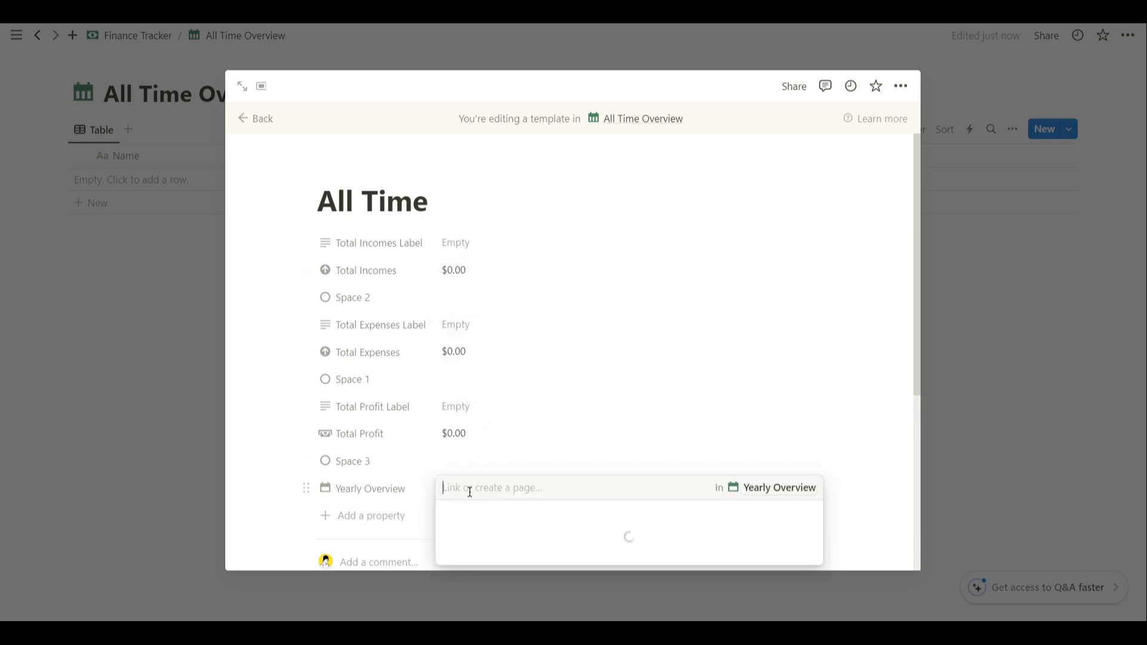
click(499, 336)
Fill the template's Total Incomes Label with "Total Incomes" in bold green text.
click(498, 243)
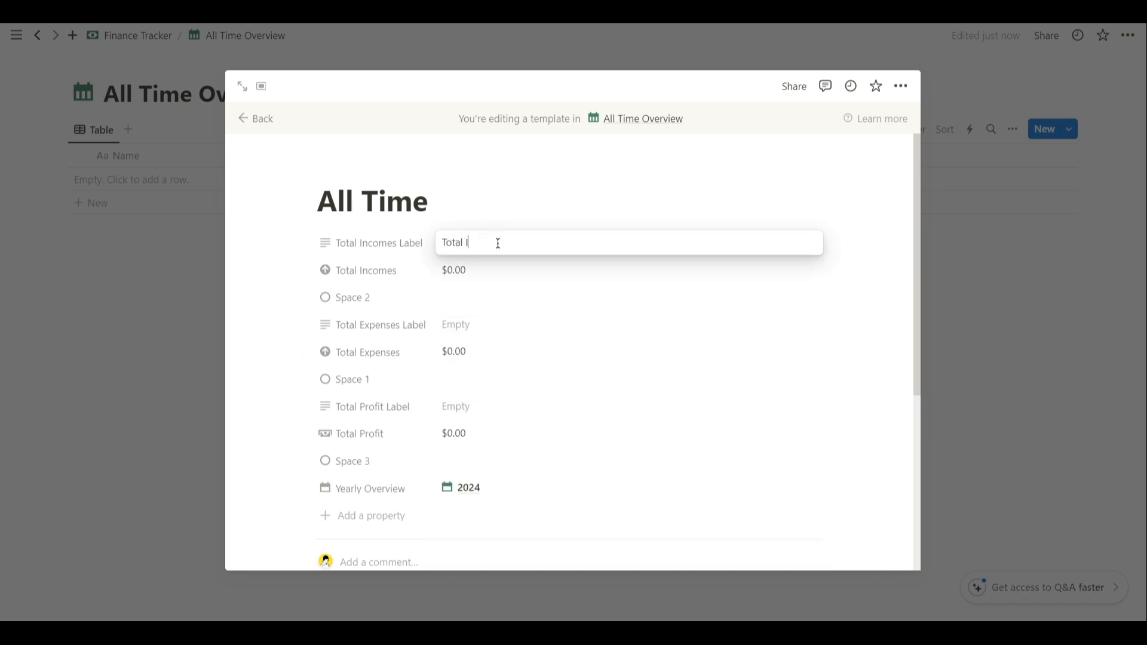
key(ctrl+a)
click(578, 216)
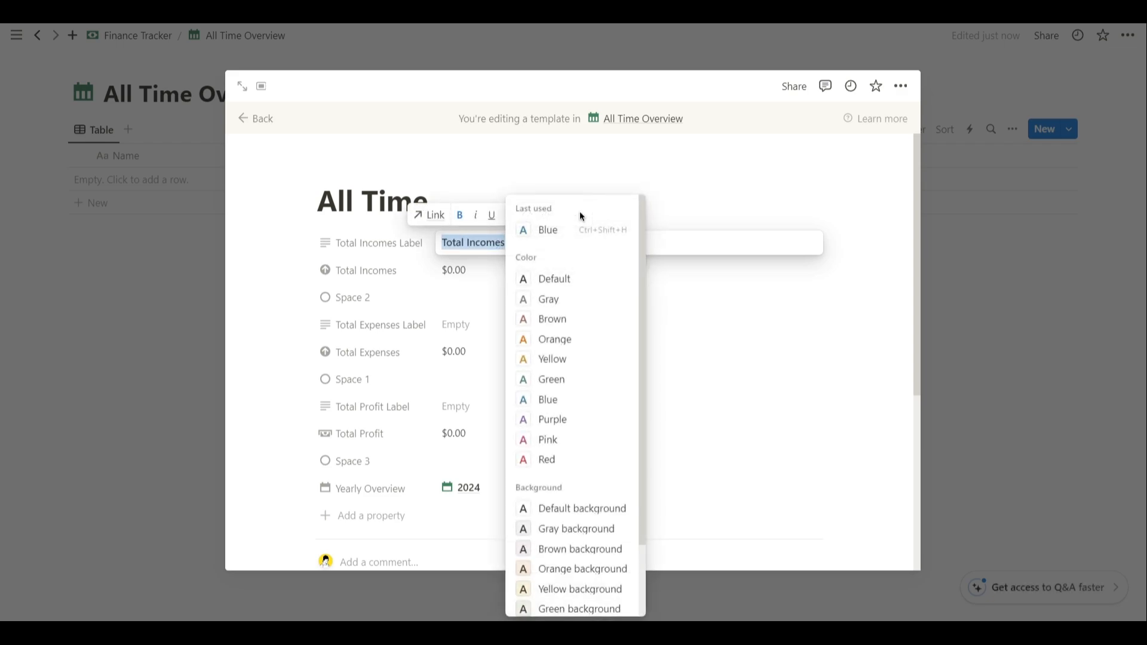
click(556, 383)
Fill the template's Total Expenses Label with "Total Expenses" in bold red text.
click(464, 324)
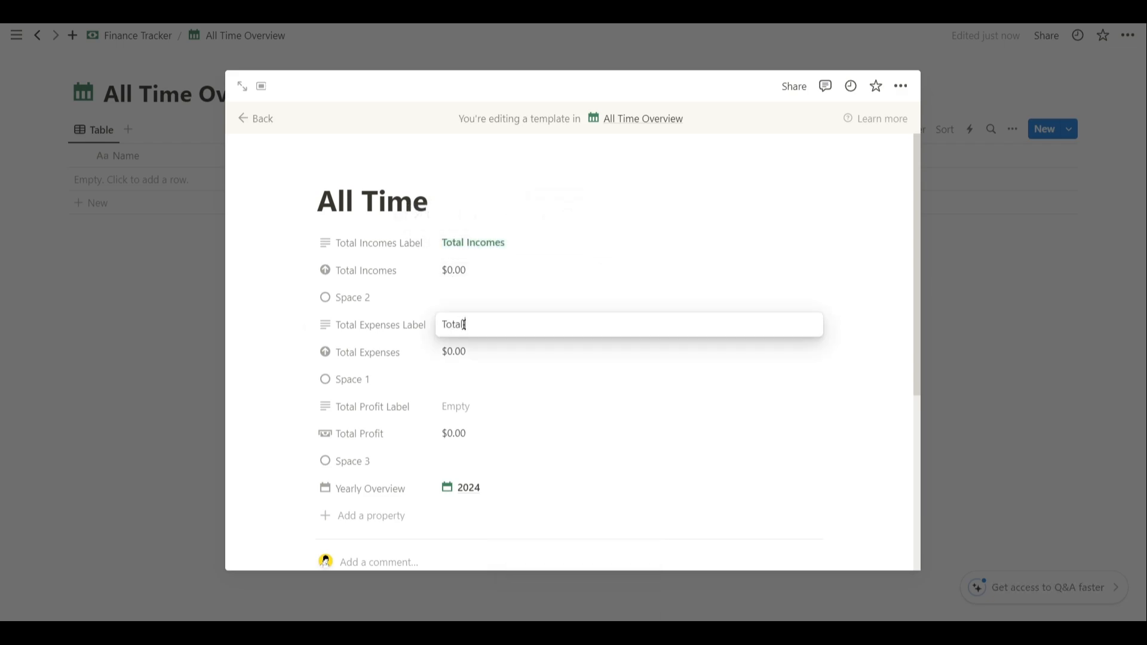
key(ctrl+a)
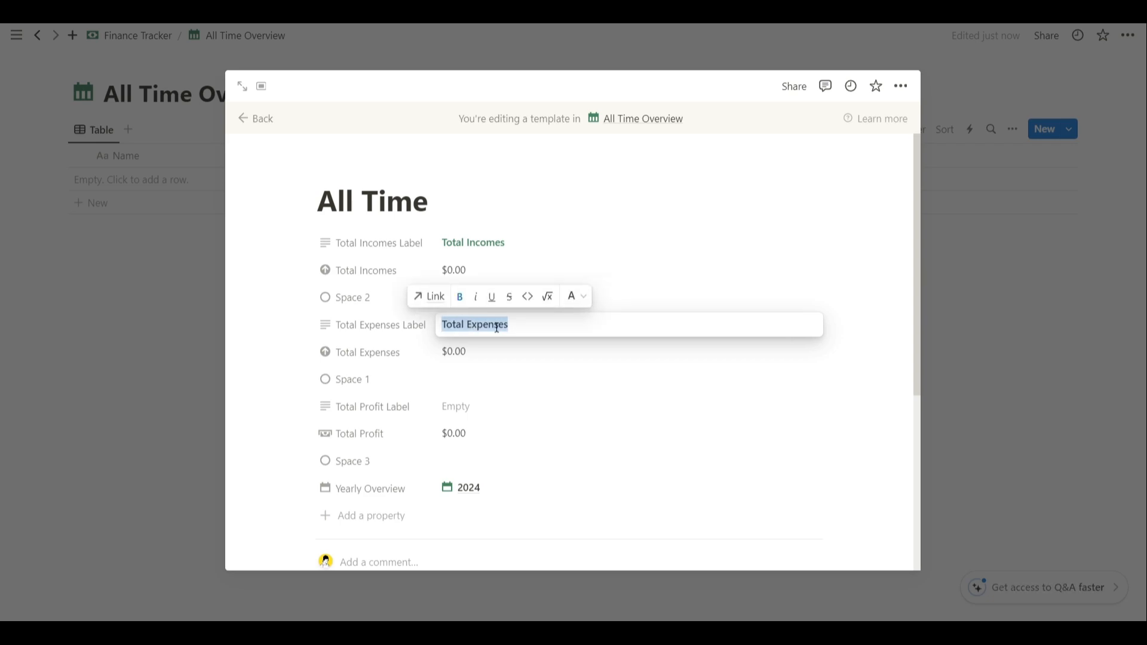
click(580, 297)
click(584, 460)
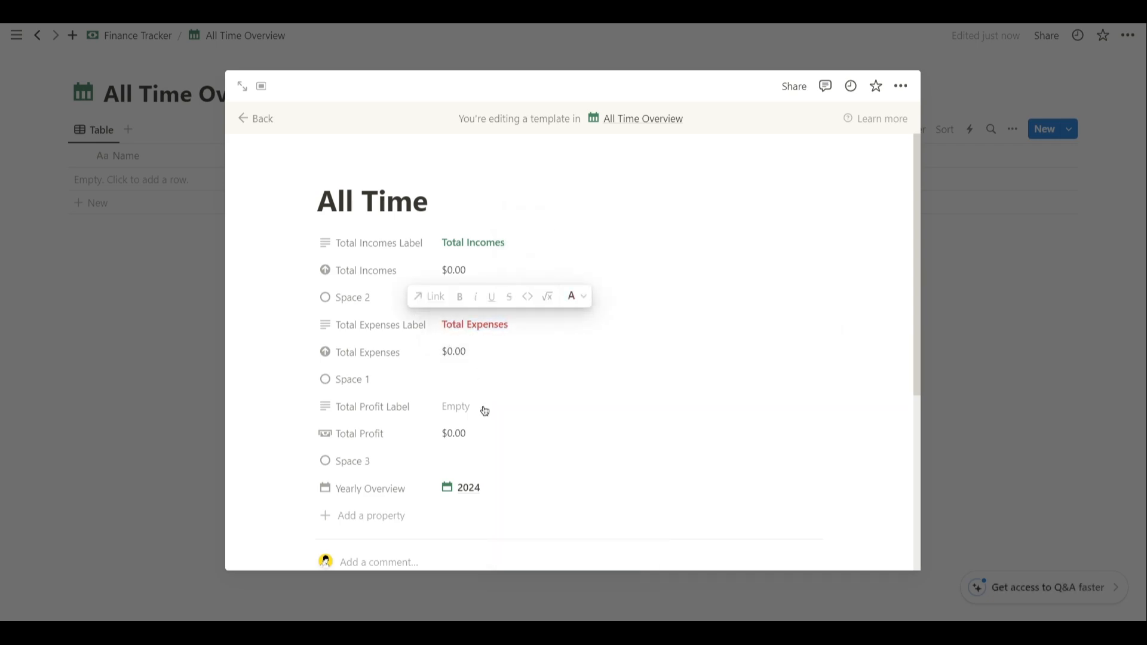
Fill the template's Total Profit Label with "Total Profit" in bold blue text.
click(483, 406)
key(ctrl+a)
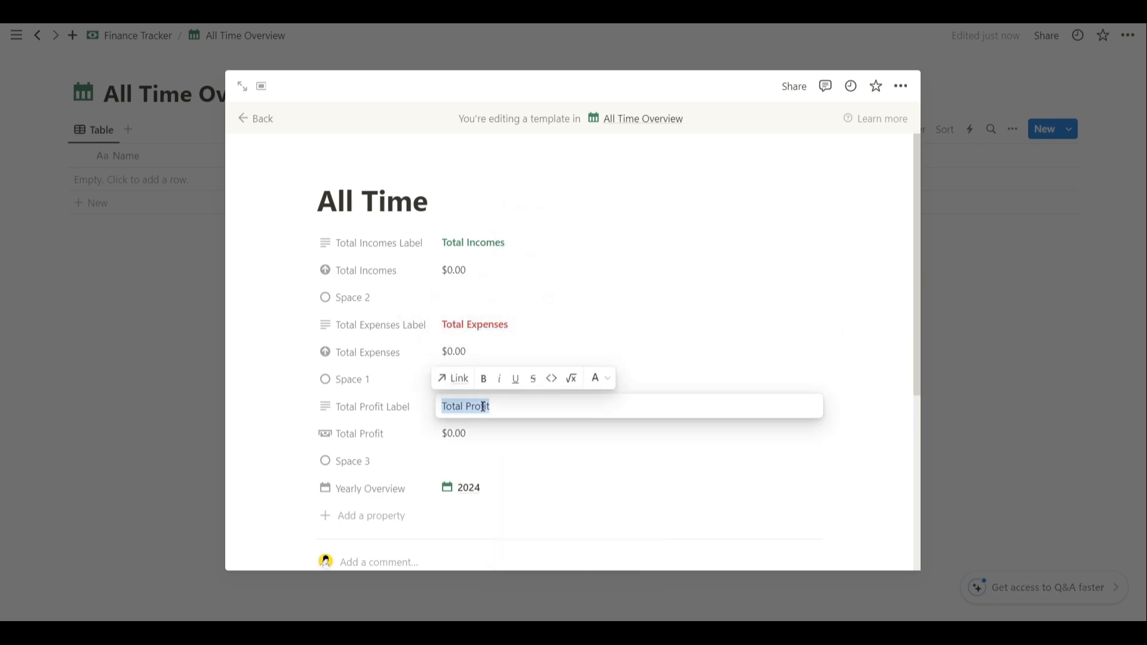
click(588, 380)
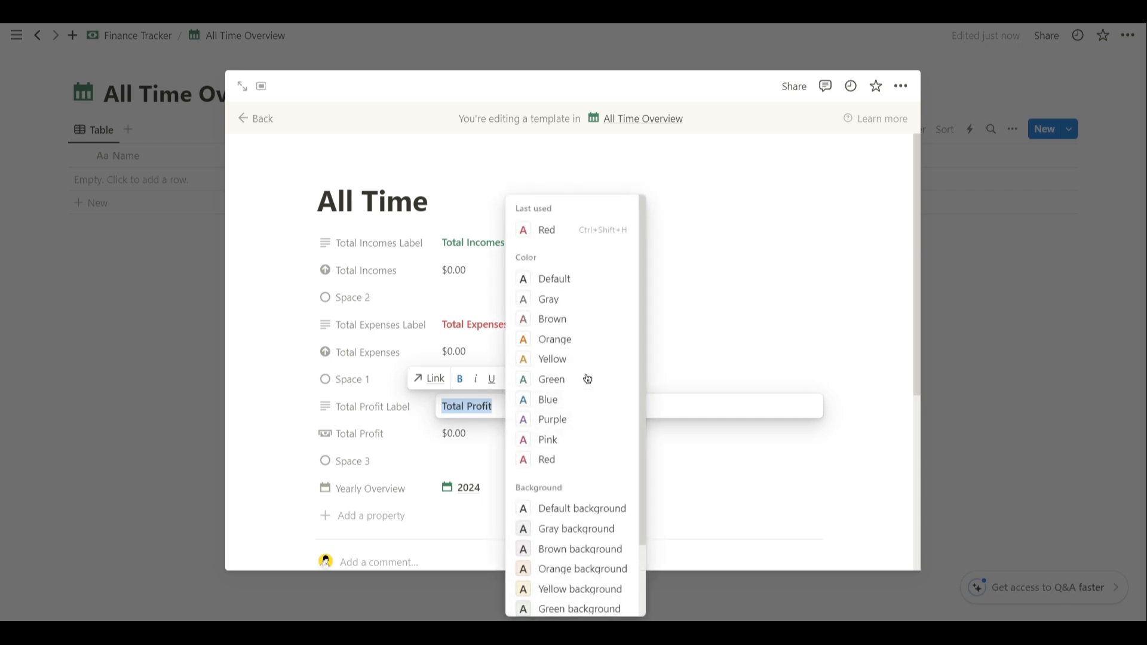
click(553, 400)
key(Escape)
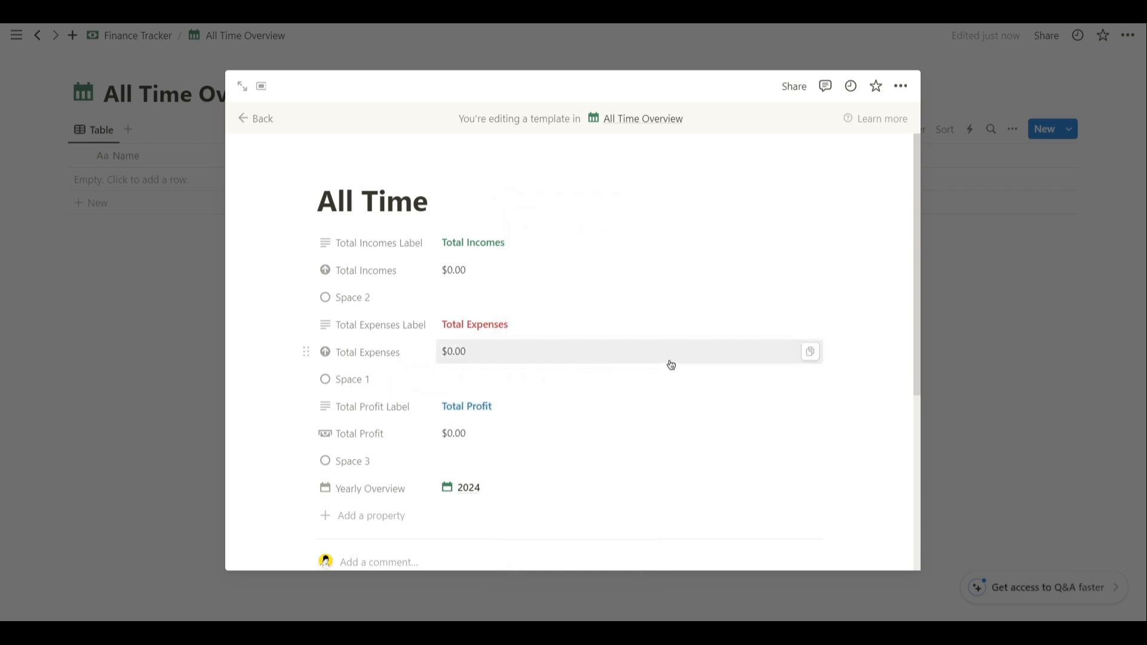
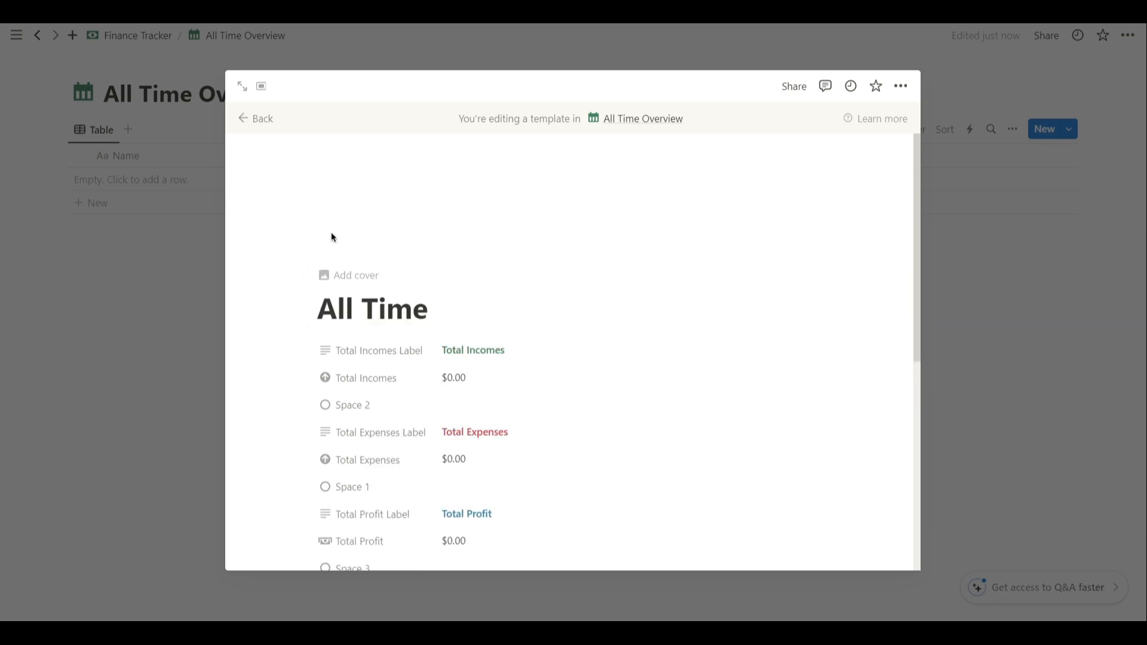
Give the All Time template the green calendar icon that matches the All Time Overview database.
click(332, 271)
click(263, 277)
text(calend)
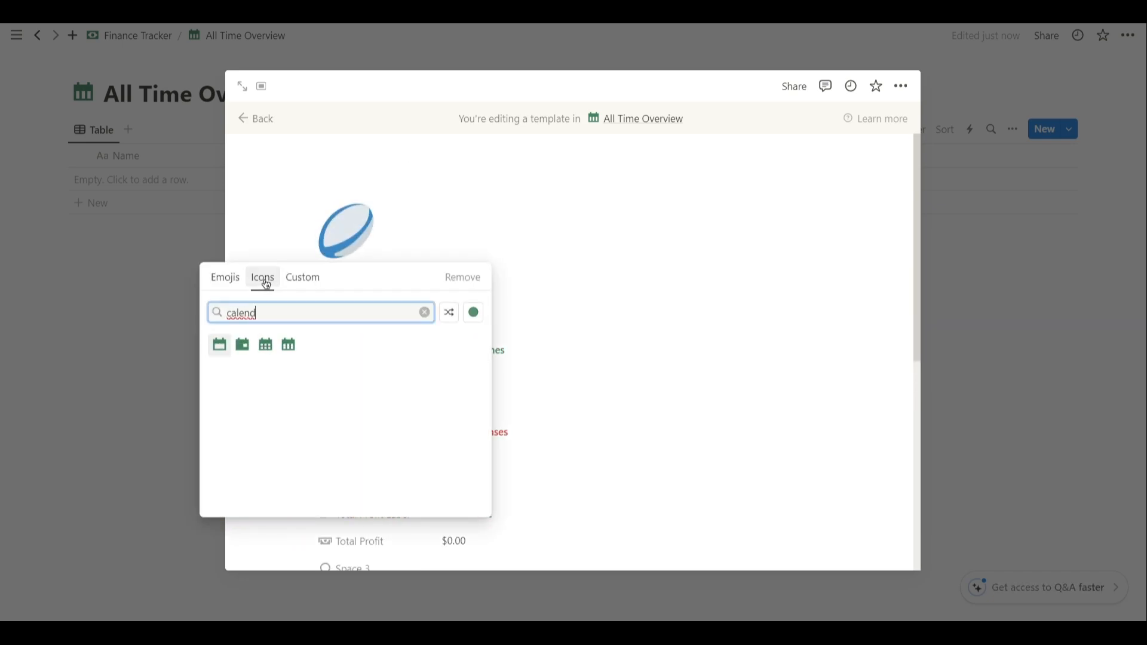
click(286, 346)
Close the template and create an All Time entry from it in the All Time Overview table.
click(967, 194)
click(1122, 180)
click(992, 159)
click(526, 311)
click(250, 270)
click(185, 180)
click(198, 268)
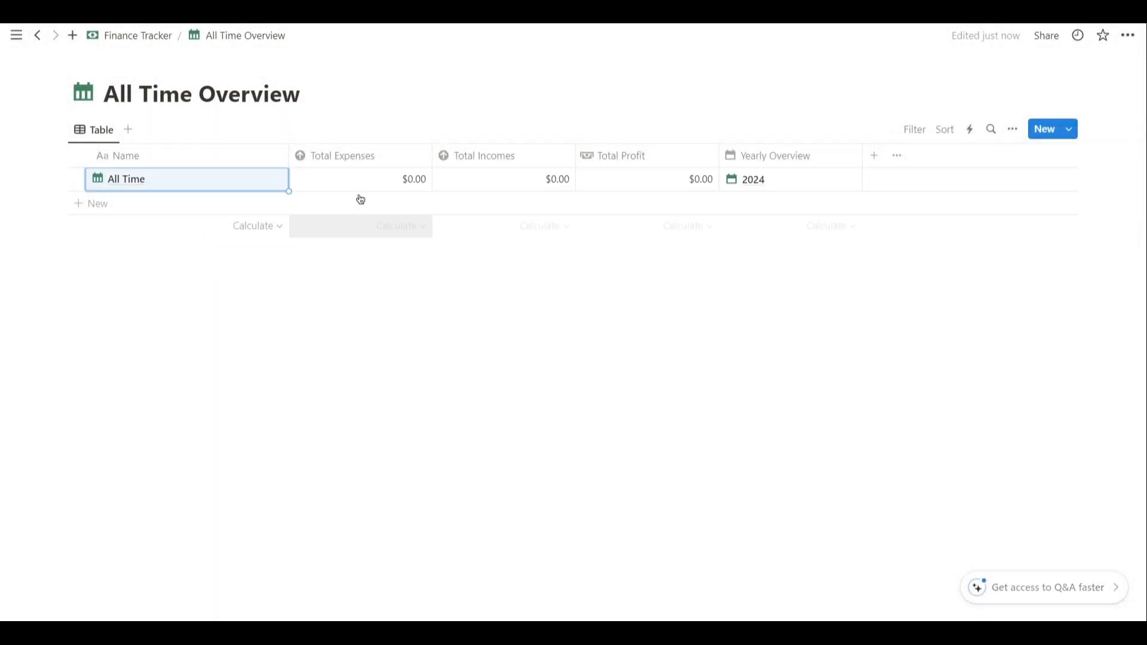
In the Incomes database, narrow the Income Amount column and hide the Yearly Overview column.
click(98, 45)
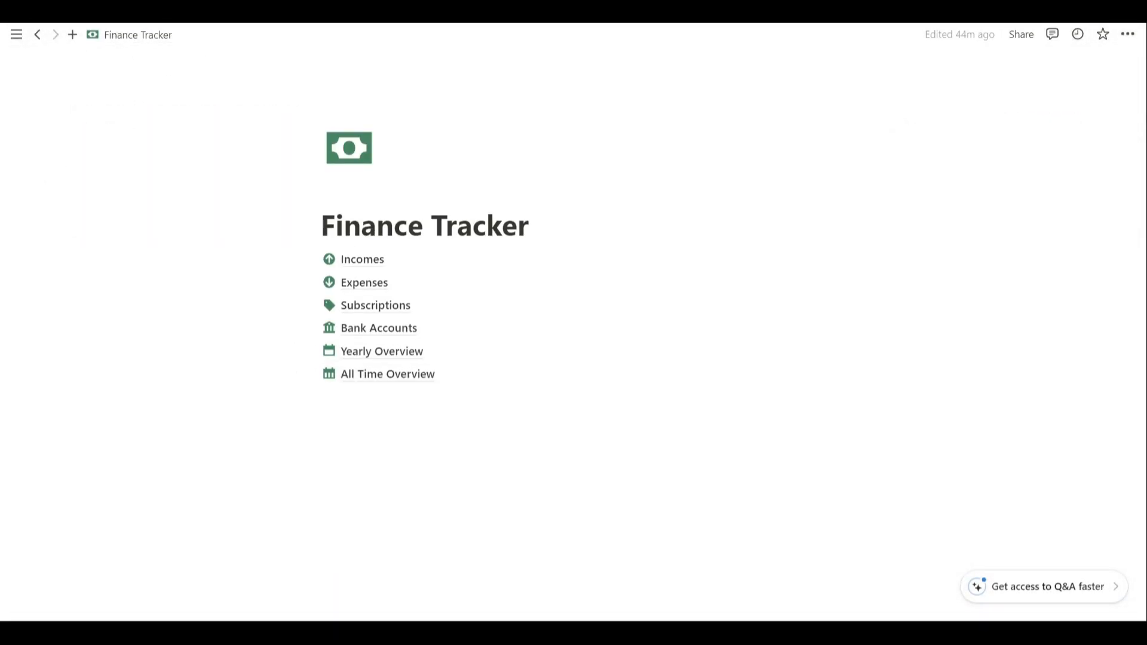
click(361, 260)
drag(576, 155, 548, 156)
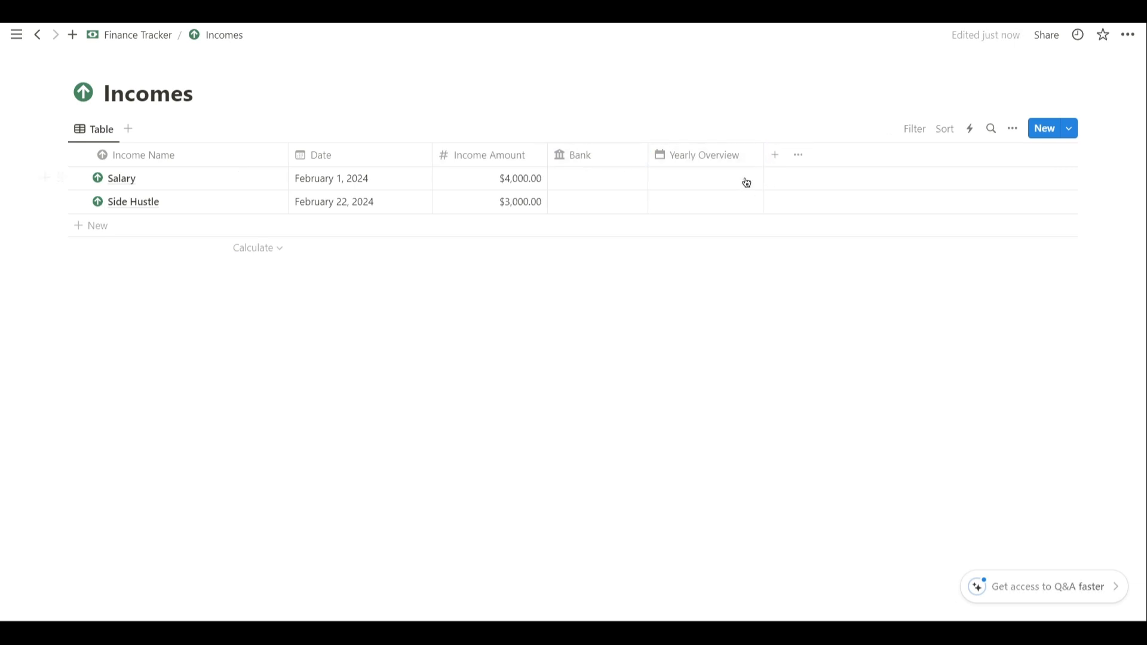
click(720, 157)
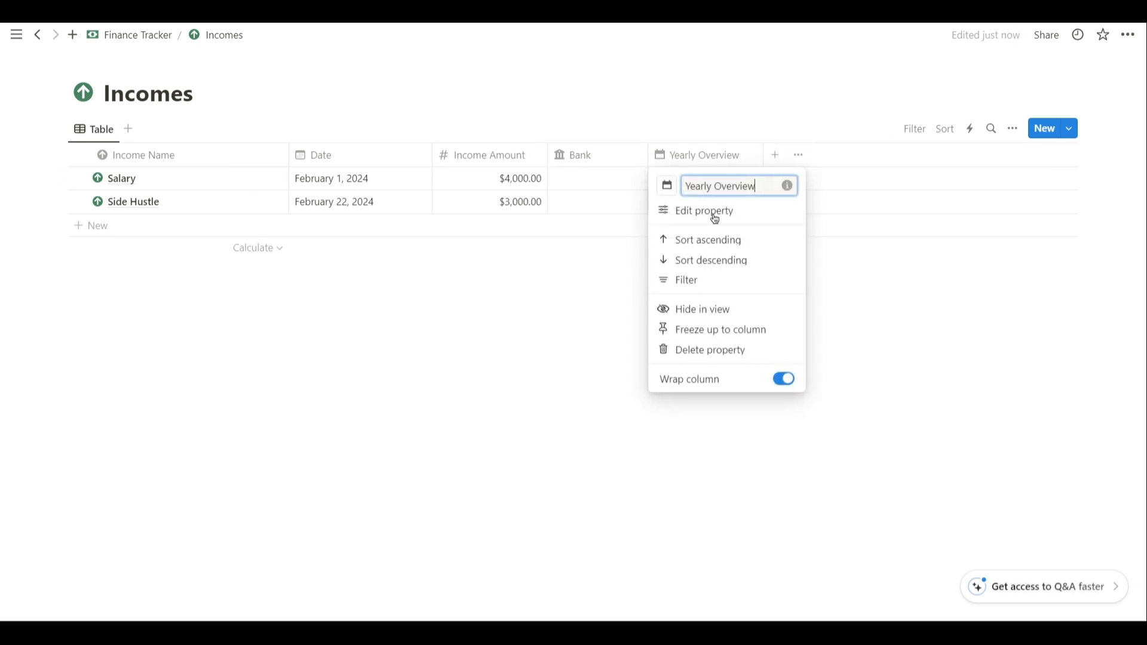
click(718, 310)
Change the icon of the Income Amount property to the money banknote icon.
click(489, 156)
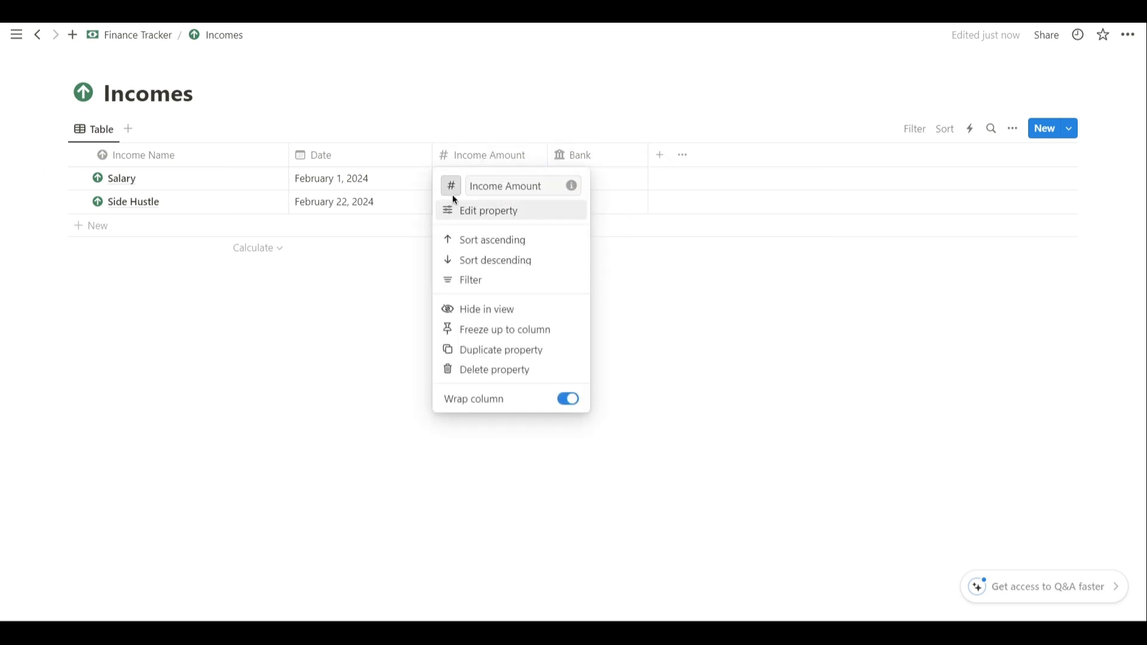
click(451, 187)
text(money)
click(297, 213)
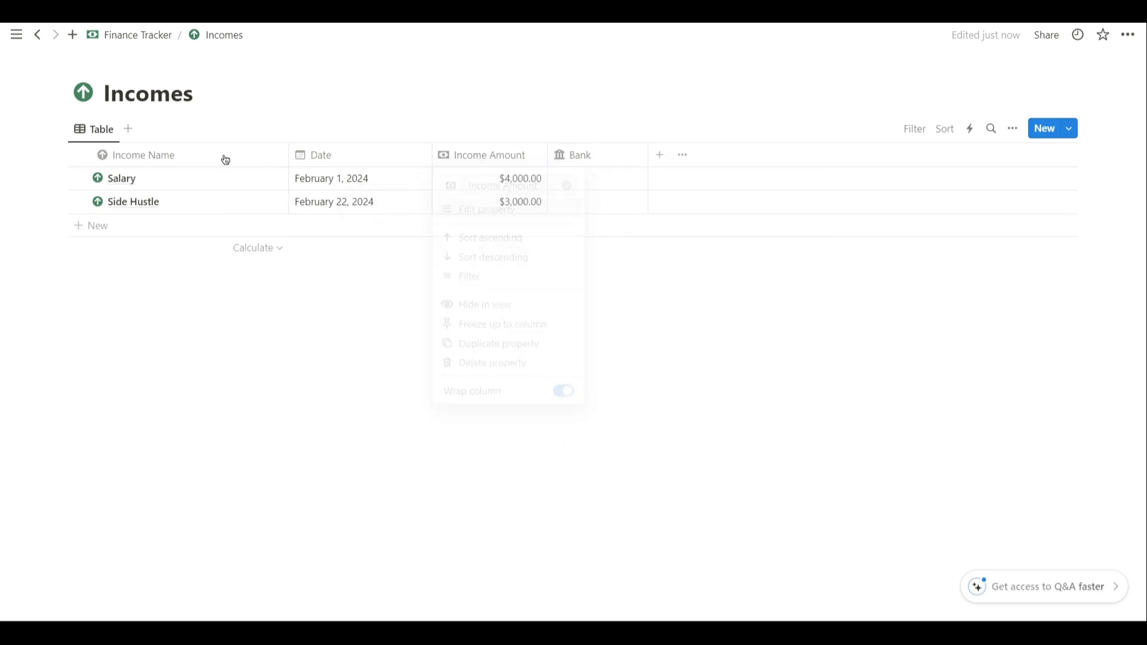
In the Expenses database, place the Bank column after Expense Amount and narrow the Expense Amount column.
click(129, 34)
click(375, 273)
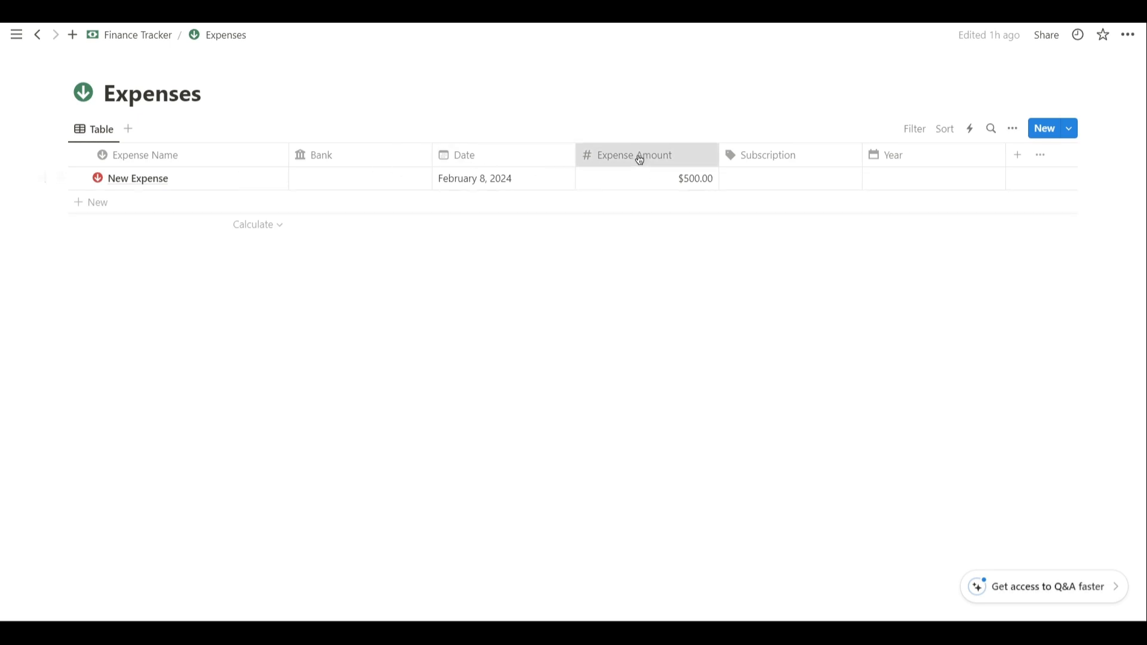
drag(576, 154, 540, 154)
Change the Expense Amount property's icon to the money banknote and narrow the Date column.
click(456, 160)
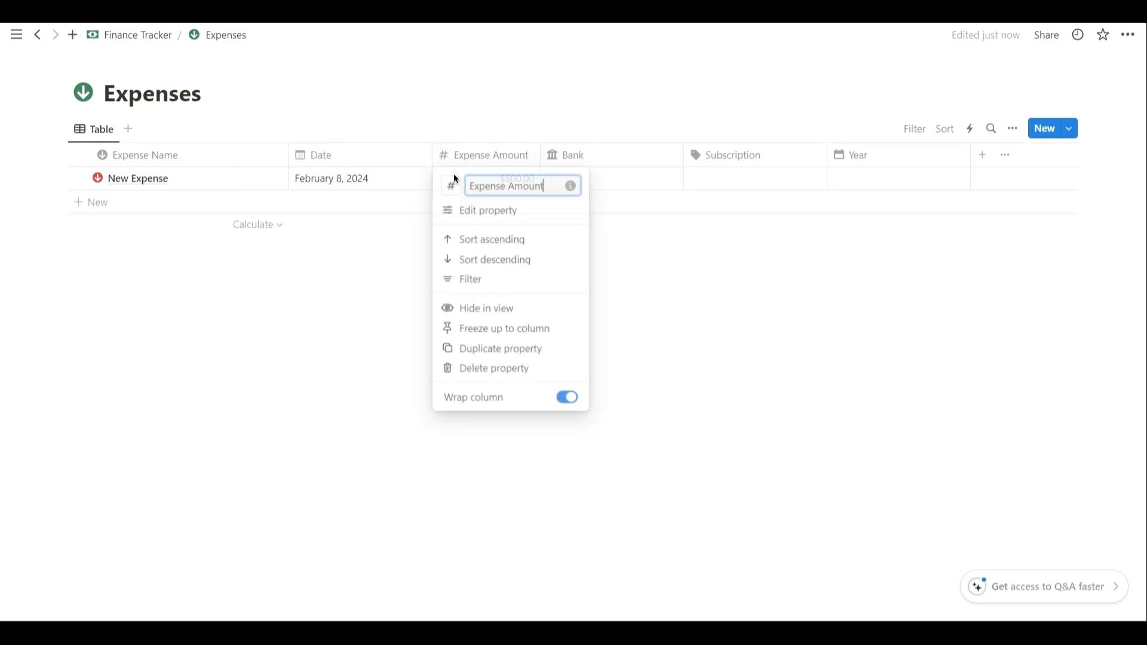
click(451, 186)
click(371, 296)
drag(433, 154, 413, 153)
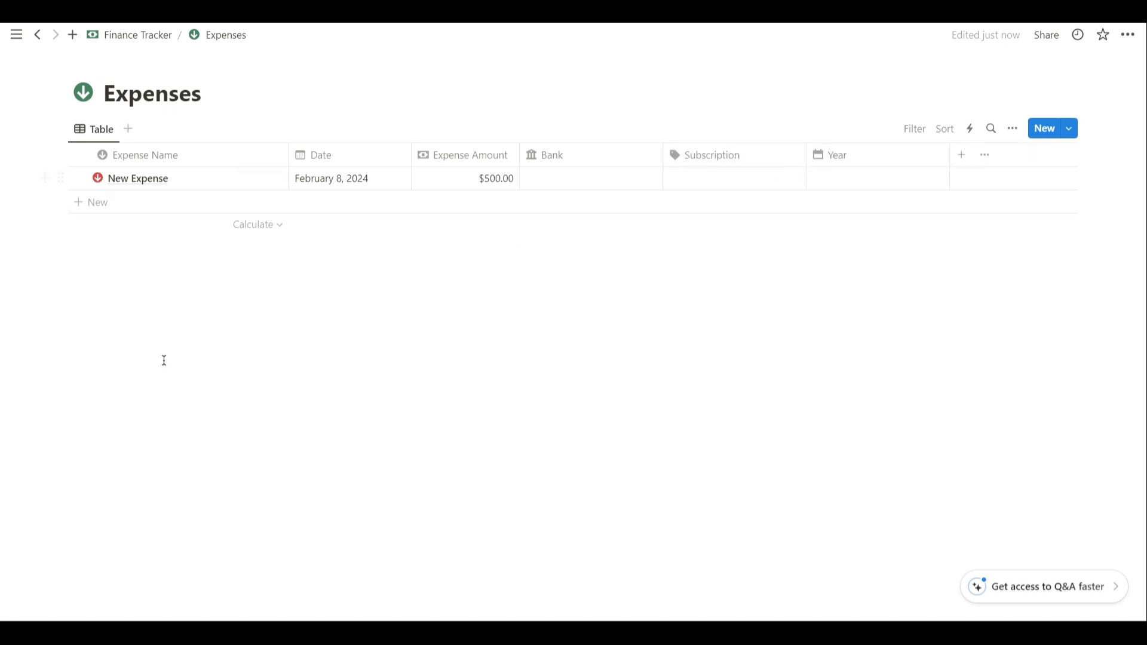
In the Subscriptions database, hide the Billing column and move Date directly after Subscription Name.
click(157, 38)
click(382, 304)
click(493, 156)
click(488, 330)
drag(433, 157, 479, 157)
drag(550, 157, 235, 155)
Delete the extra entries below New Subscription and check the New Subscription page's properties.
drag(34, 191, 92, 235)
key(Delete)
click(207, 179)
click(603, 531)
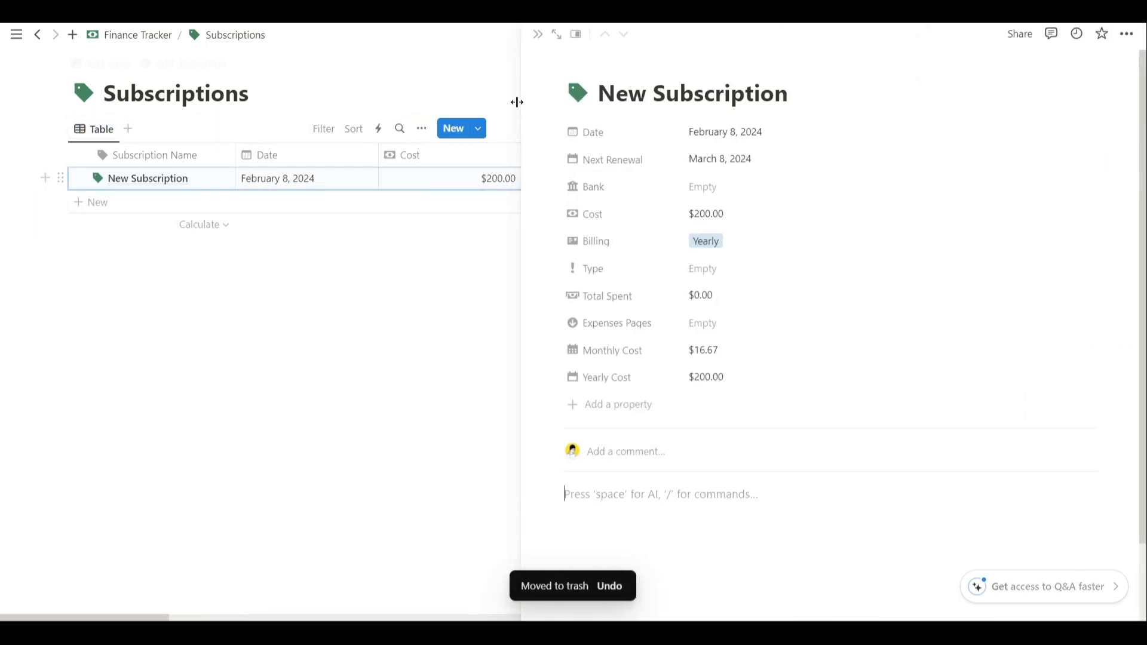
click(540, 36)
Hide the Expenses Pages column in Subscriptions and place narrowed Cost and Monthly Cost columns side by side before Bank.
click(520, 156)
drag(520, 156, 455, 156)
click(639, 156)
click(627, 308)
drag(629, 161, 545, 155)
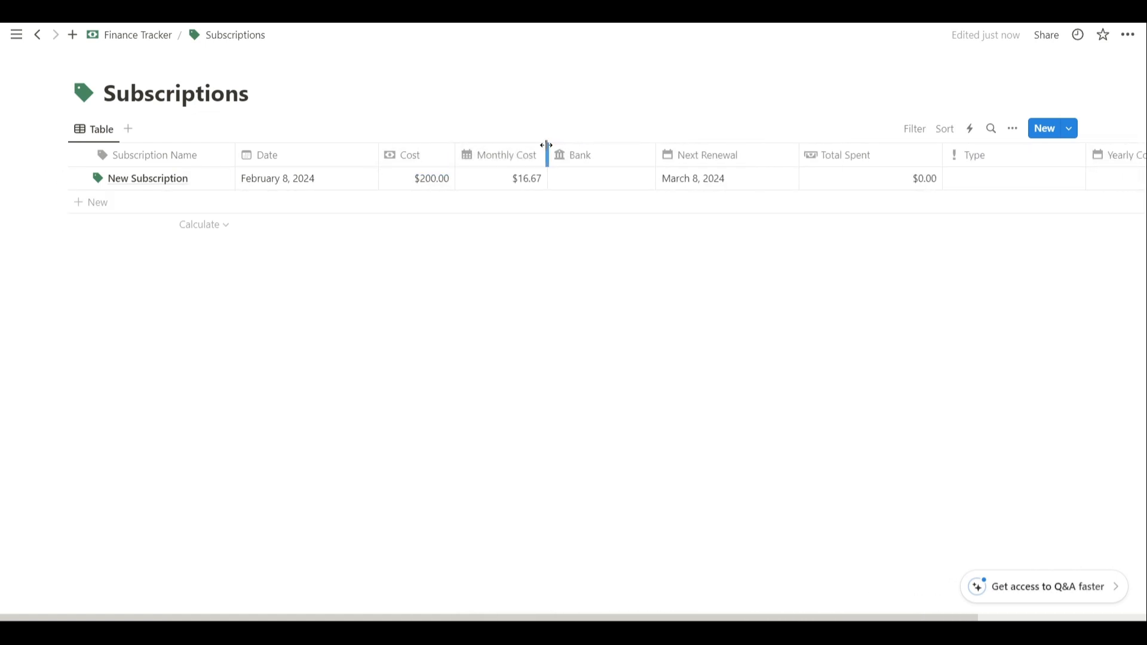
Hide the Total Spent column and move Next Renewal directly after Date in the Subscriptions table.
click(861, 163)
click(819, 308)
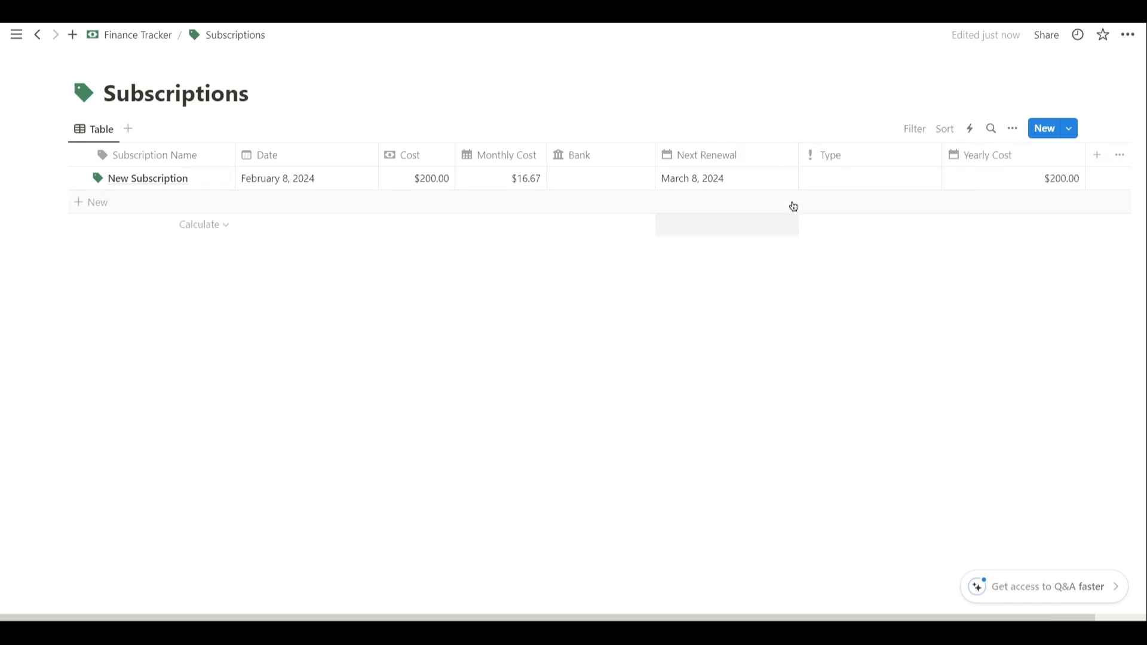
drag(641, 157, 319, 154)
Set New Subscription's Type to Personal and its Bank to Paypal.
click(758, 185)
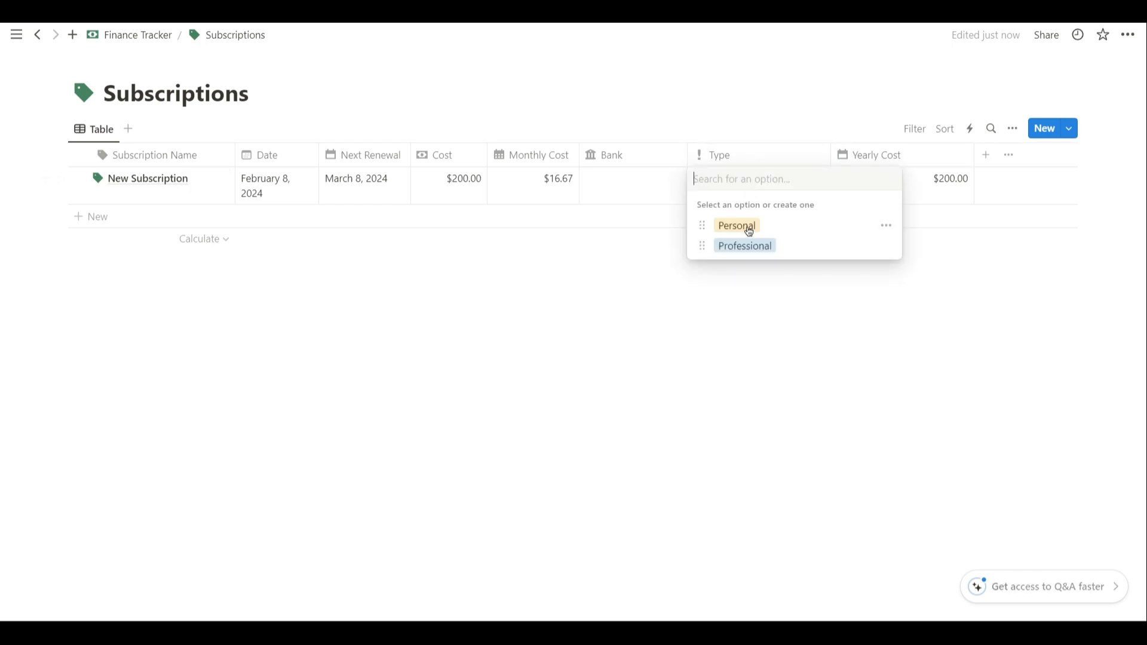
click(737, 225)
click(633, 185)
click(640, 246)
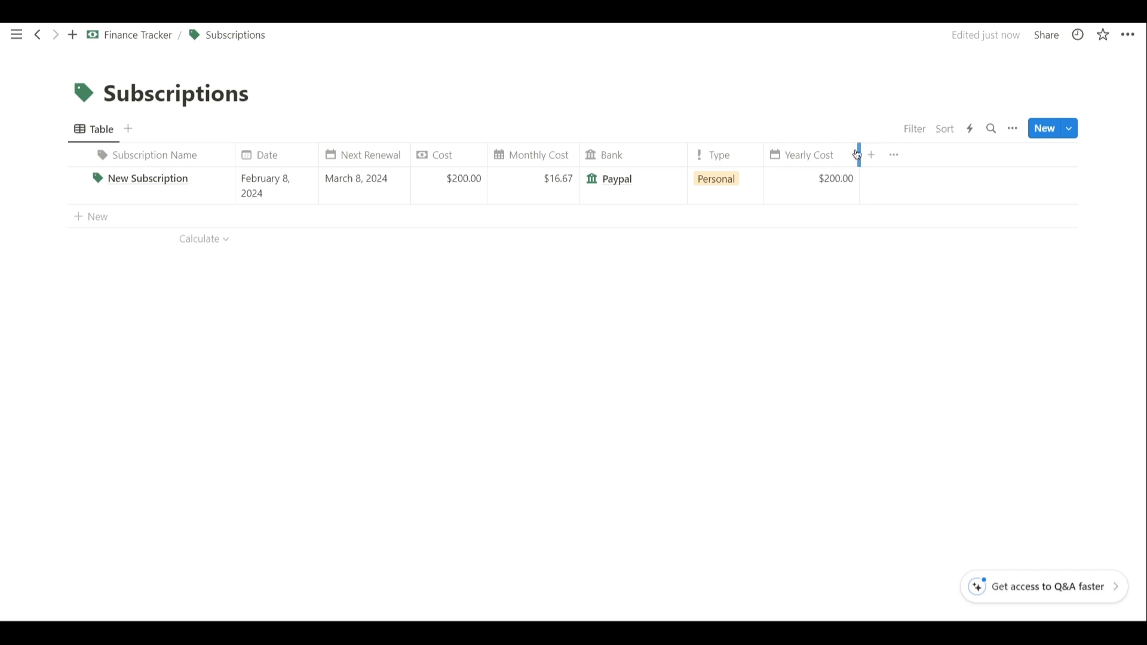
Move the Yearly Cost column directly after Monthly Cost and narrow it.
drag(811, 156, 508, 160)
drag(628, 163, 626, 167)
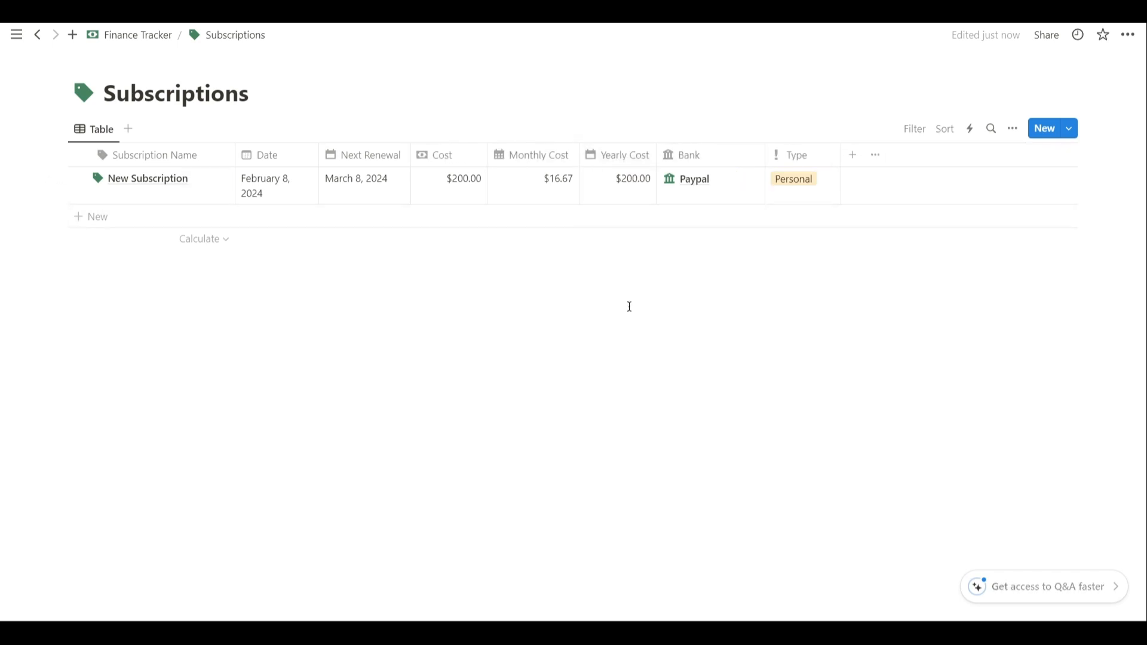
In the Bank Accounts database, hide the Expenses Pages, Incomes Pages, Start Amount and Subscriptions columns.
click(142, 39)
click(389, 327)
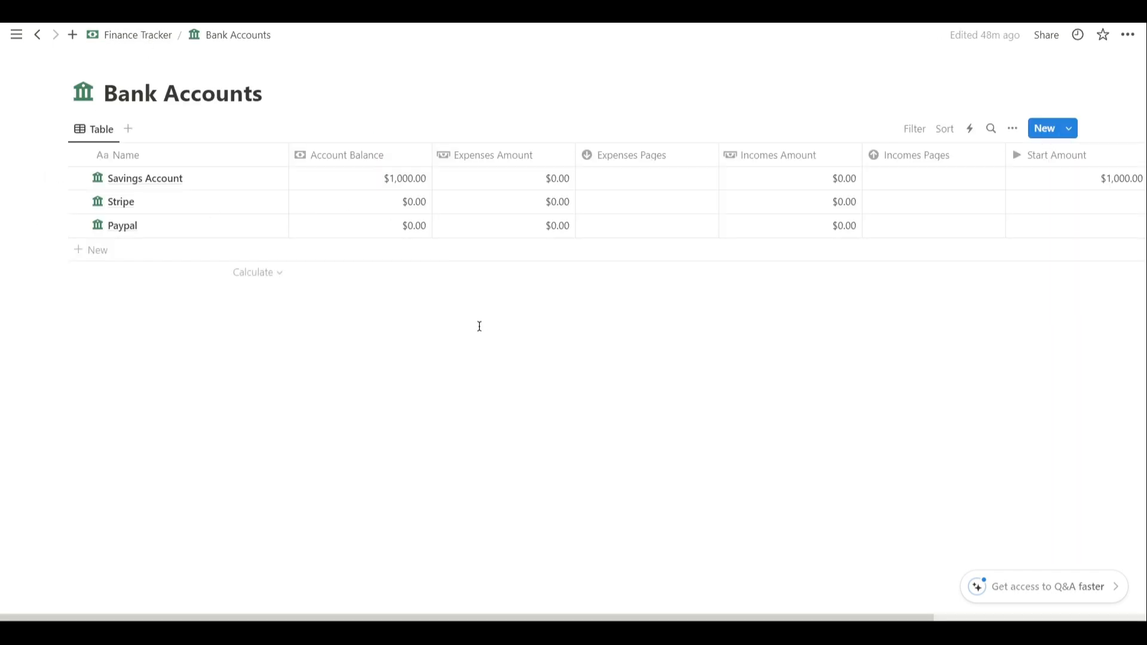
click(707, 167)
click(621, 308)
click(777, 156)
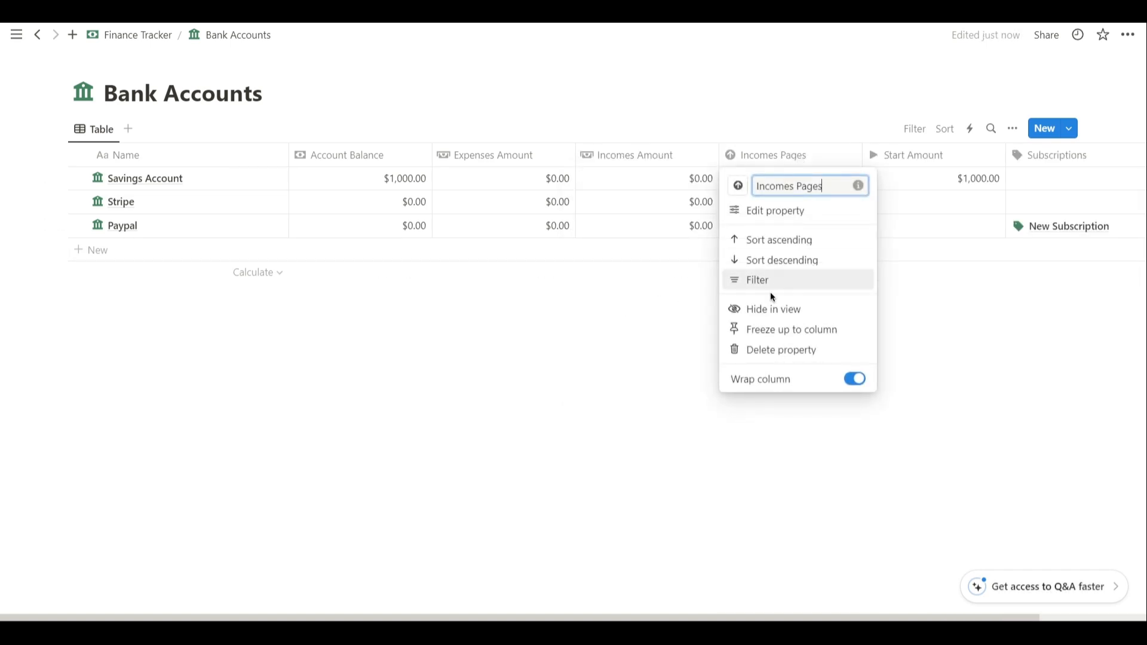
click(770, 308)
click(794, 155)
click(773, 307)
click(801, 165)
click(795, 298)
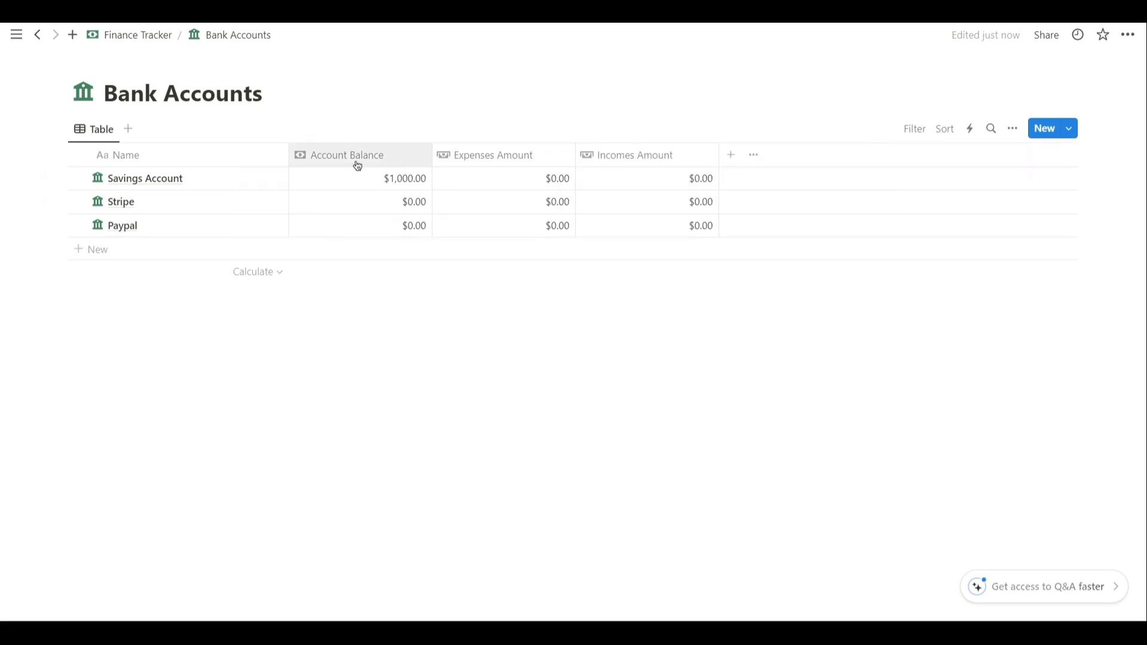
Move Incomes Amount before Expenses Amount and narrow the three amount columns in the Bank Accounts table.
drag(432, 159, 395, 156)
drag(531, 166, 527, 165)
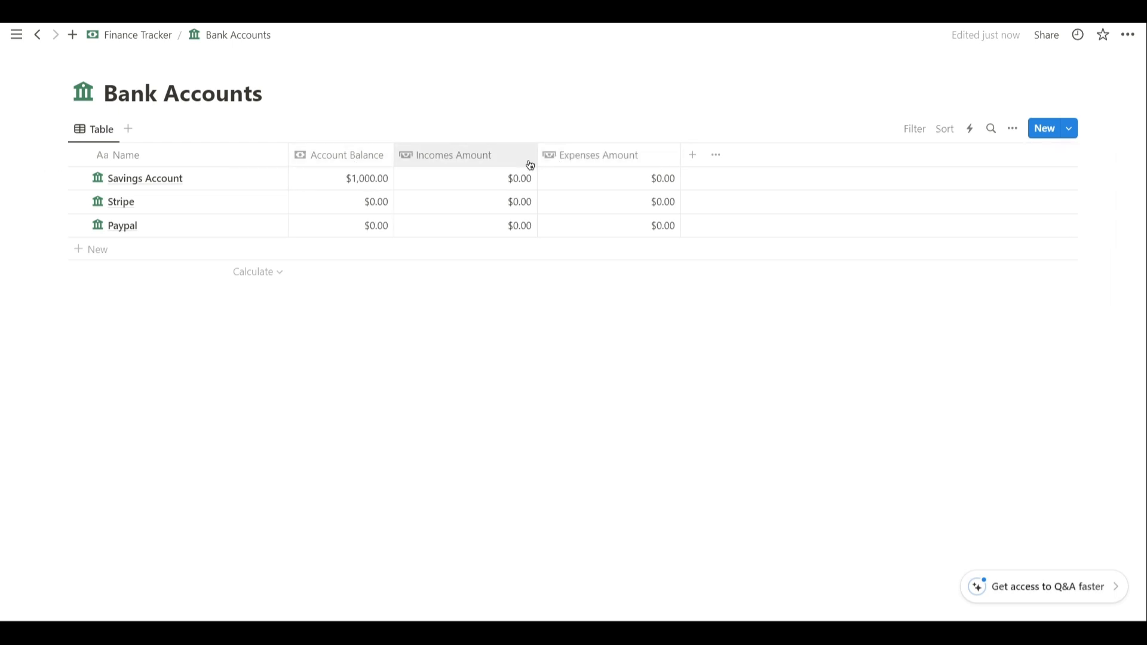
drag(641, 163, 638, 165)
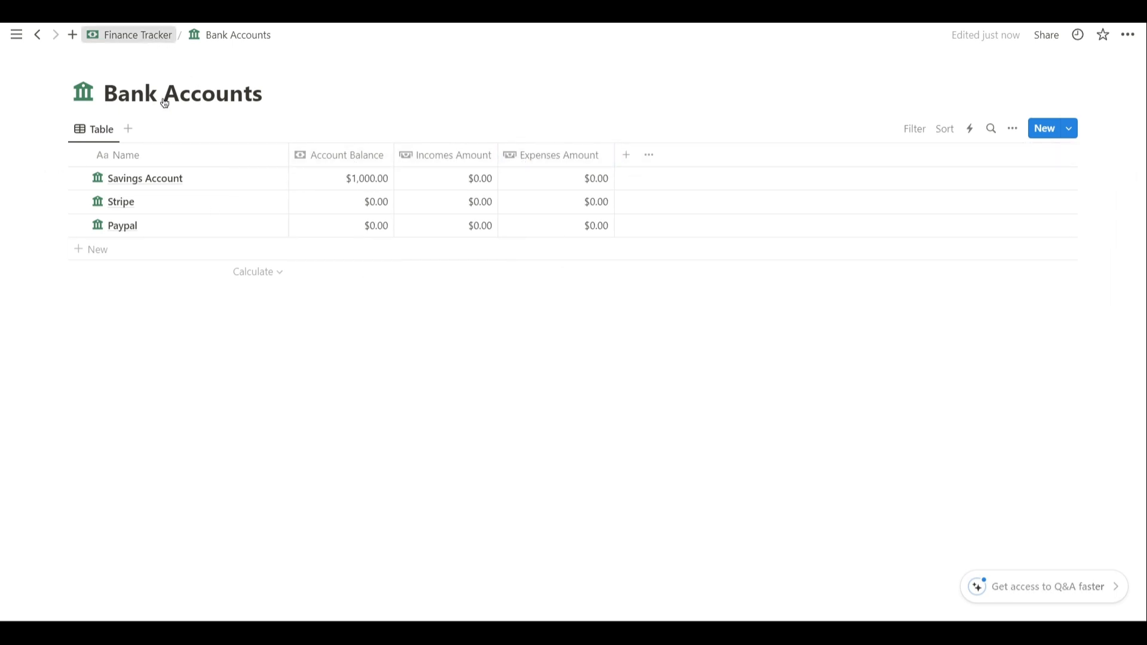
In the Yearly Overview database, narrow the Year column and set the 2024 entry's Date to January 1, 2024.
click(130, 35)
click(376, 348)
drag(289, 156, 216, 152)
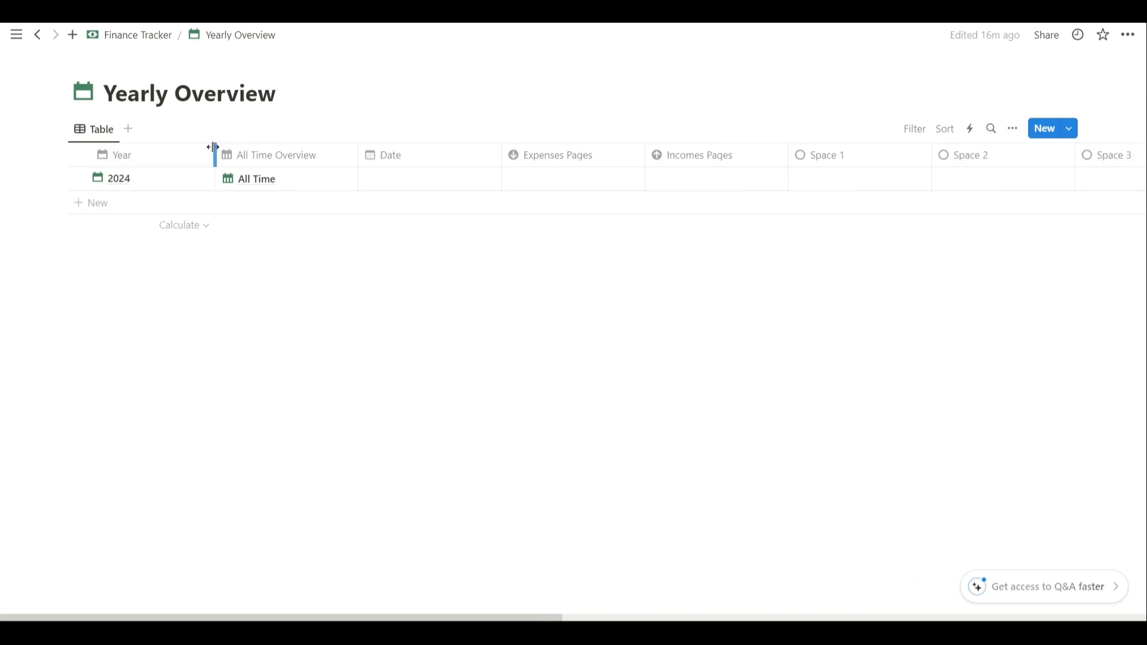
click(496, 178)
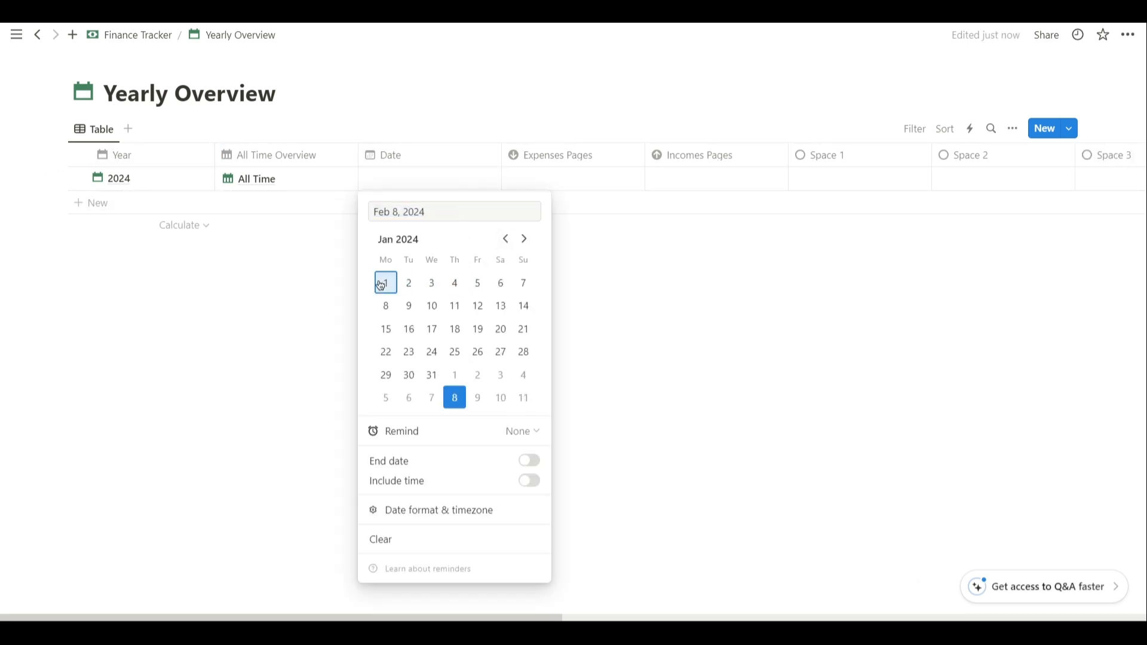
click(381, 285)
click(340, 263)
Hide the Expenses Pages, Incomes Pages, Space 1, Space 2, Space 3 and This Year? columns in the Yearly Overview table.
click(567, 156)
click(554, 308)
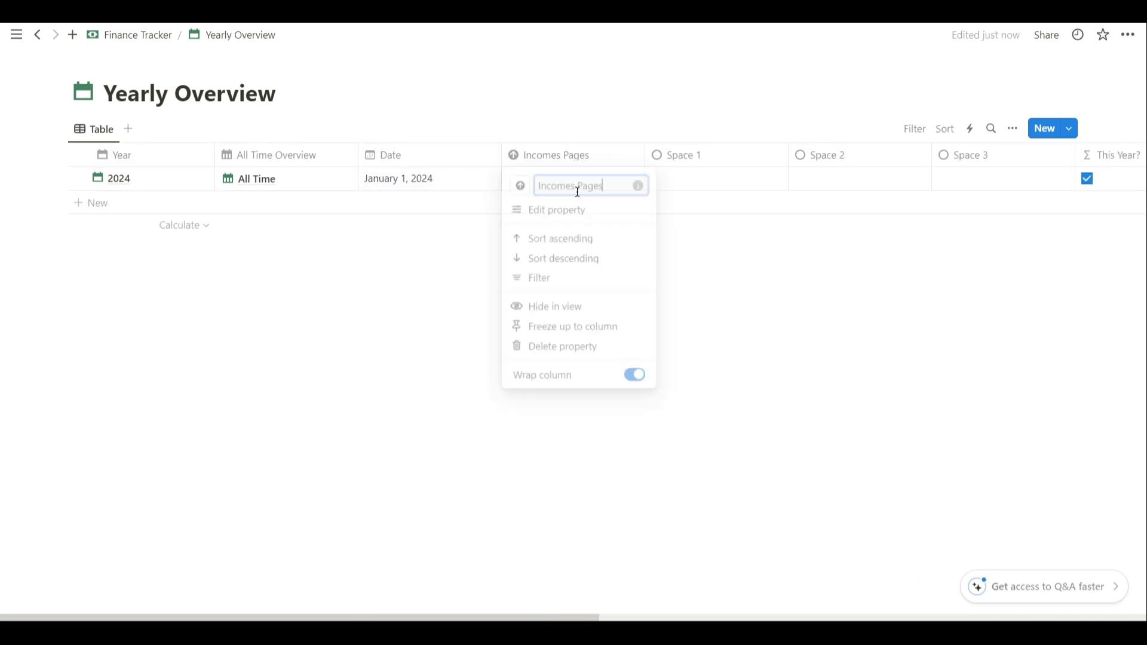
click(567, 155)
click(556, 328)
click(553, 158)
click(557, 331)
click(555, 157)
click(556, 329)
click(566, 155)
click(563, 309)
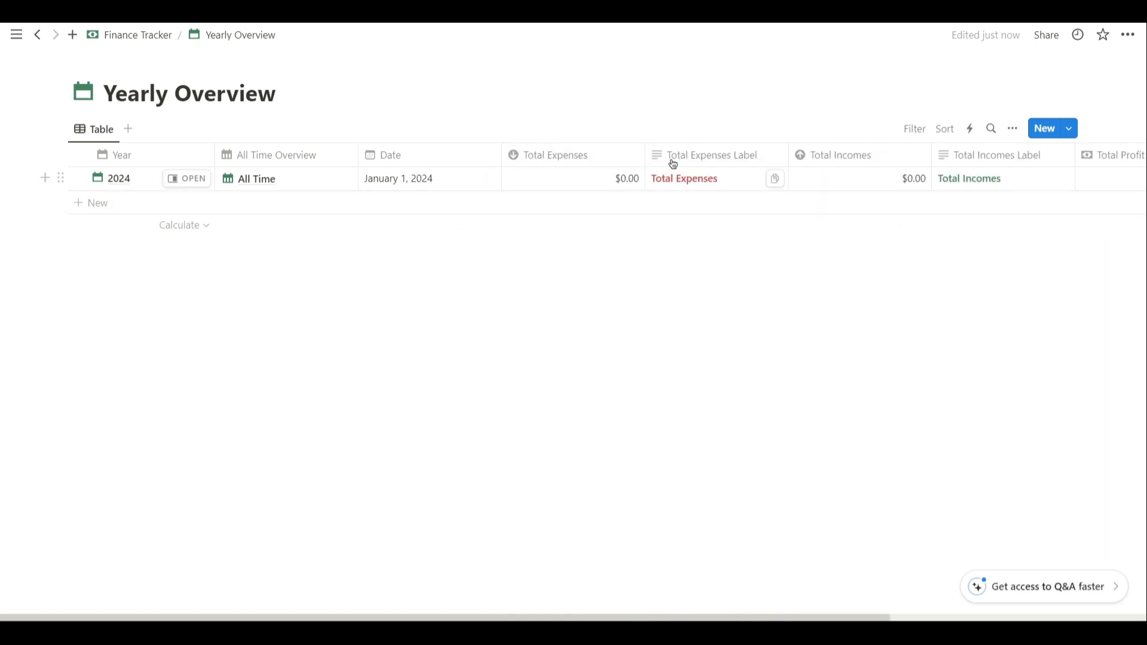
Hide the Total Expenses Label, Total Incomes Label and Total Profit Label columns in the Yearly Overview table.
click(695, 324)
click(794, 156)
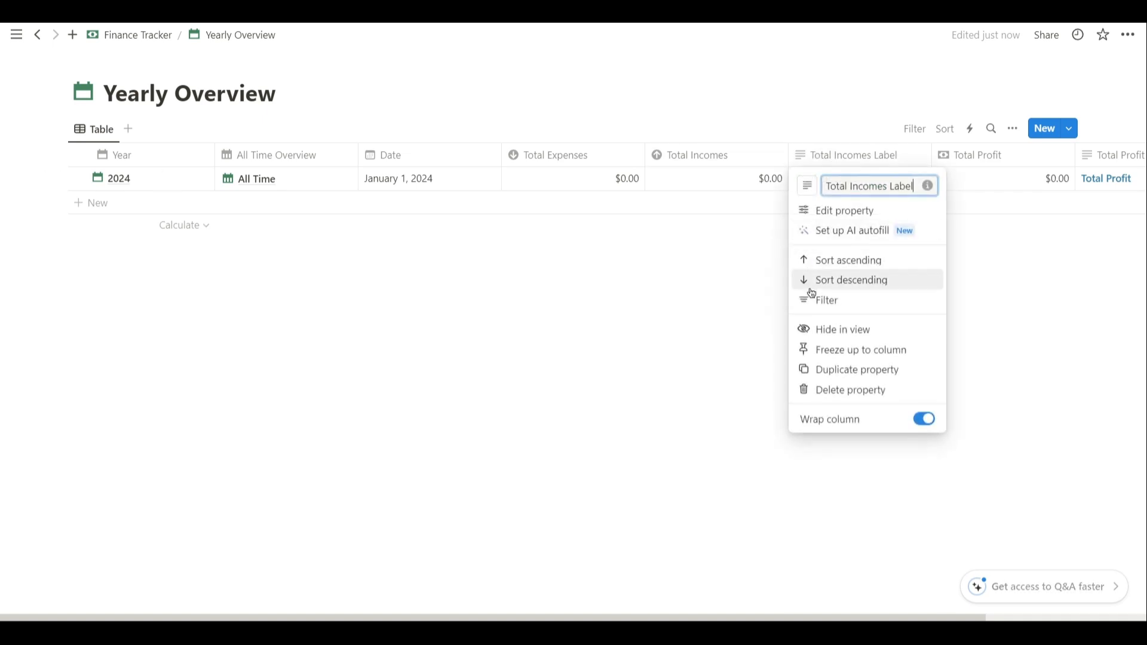
click(824, 328)
click(986, 155)
click(967, 328)
Move Total Incomes before Total Expenses and All Time Overview to the end, and narrow the Yearly Overview table's columns after Year.
drag(687, 157, 621, 160)
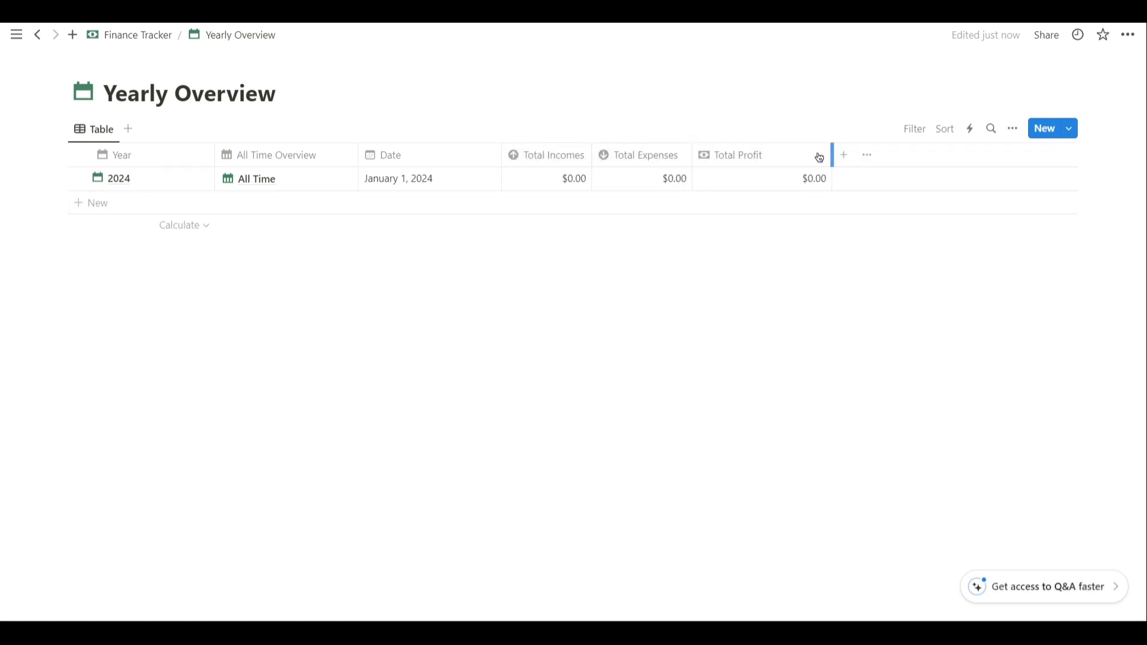
drag(341, 157, 657, 158)
drag(358, 156, 320, 157)
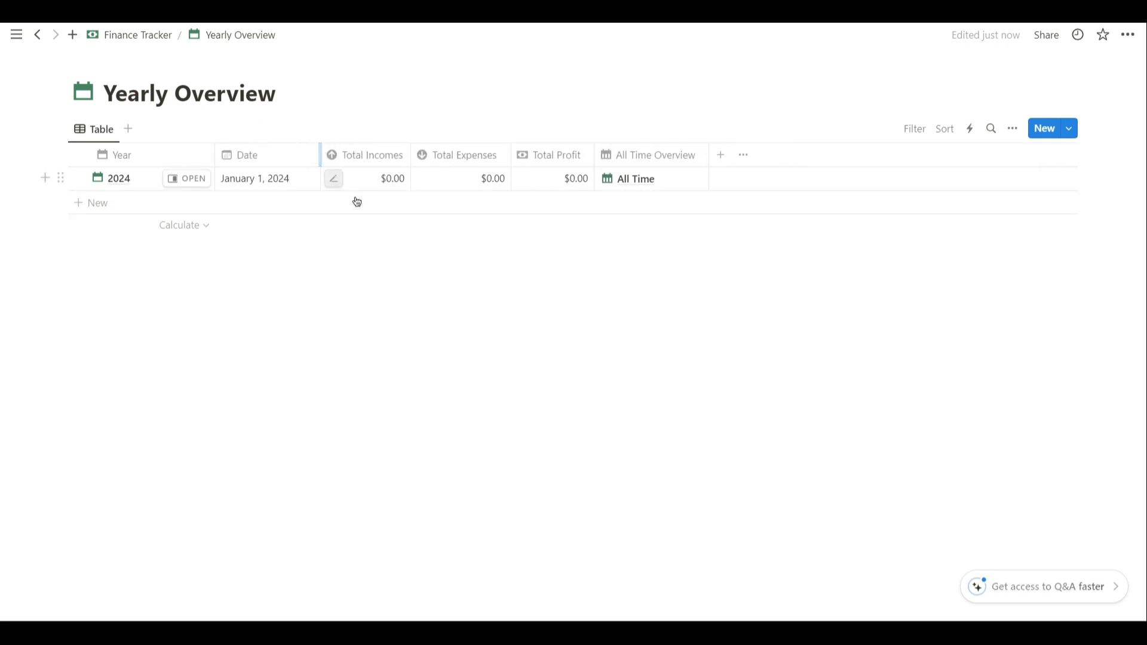
In the All Time Overview database, move Total Incomes before Total Expenses and narrow both columns.
click(159, 37)
click(397, 374)
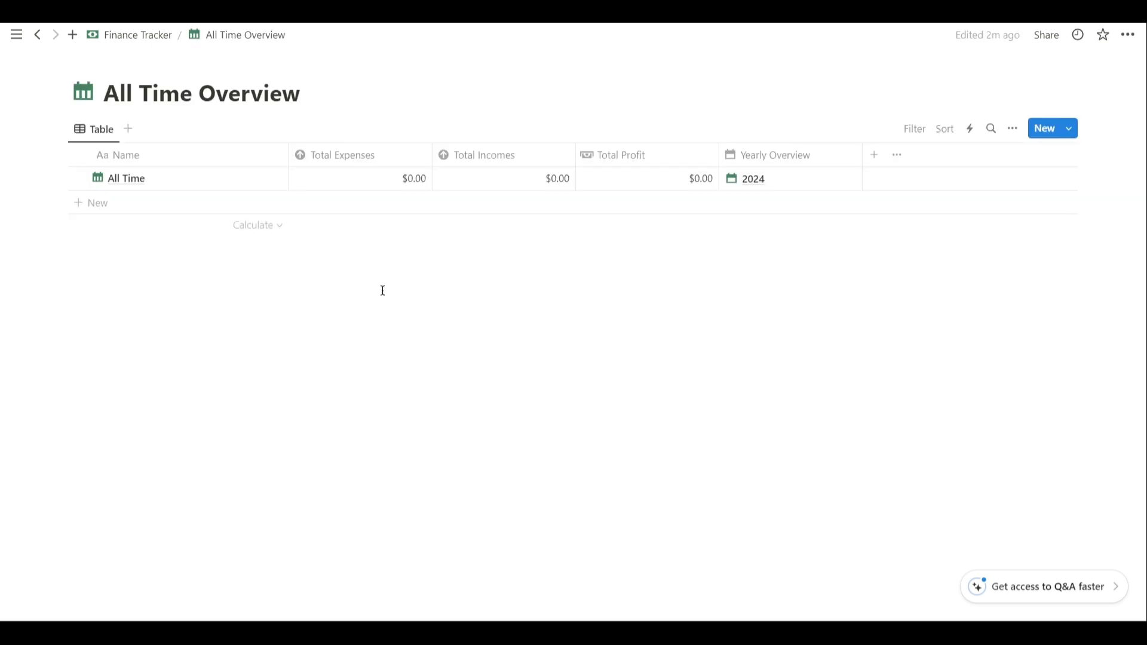
drag(439, 157, 384, 157)
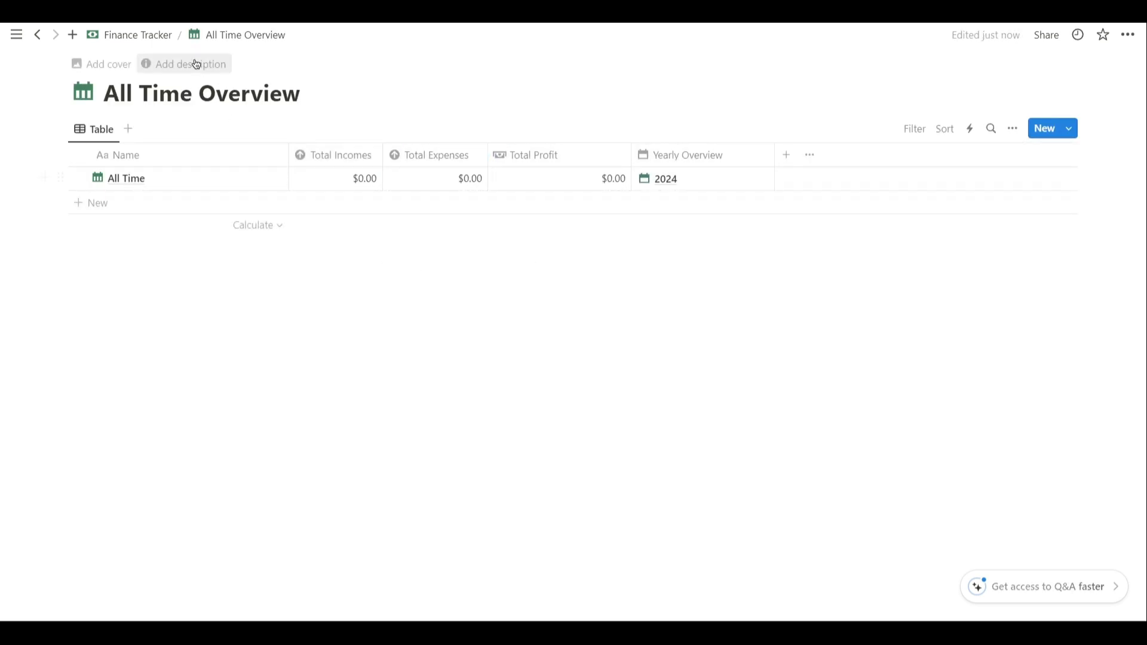
Set the Finance Tracker page to full width and add empty lines above its list of databases.
click(133, 35)
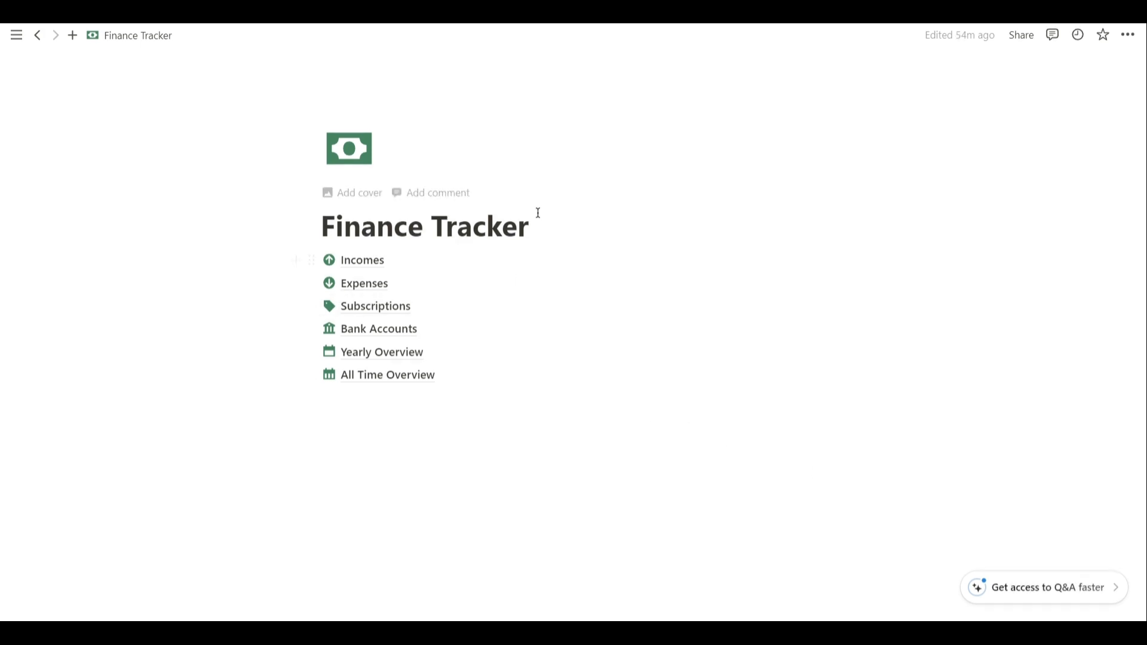
click(1128, 36)
click(1106, 156)
click(297, 233)
click(300, 235)
key(Return)
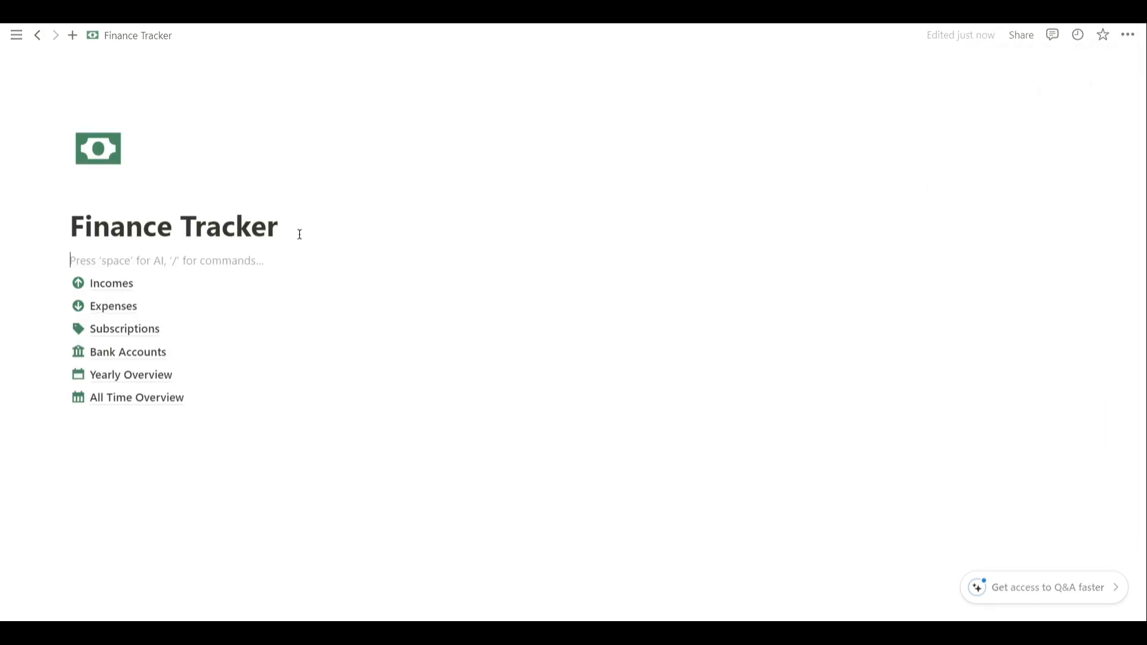
key(Return)
key(Return)
key(Return)
Add a three-column layout below the page title with the Heading 2 titles "This Year", "All Time" and "Incomes Chart".
text(/col)
key(BackSpace)
key(BackSpace)
key(BackSpace)
key(BackSpace)
text(/)
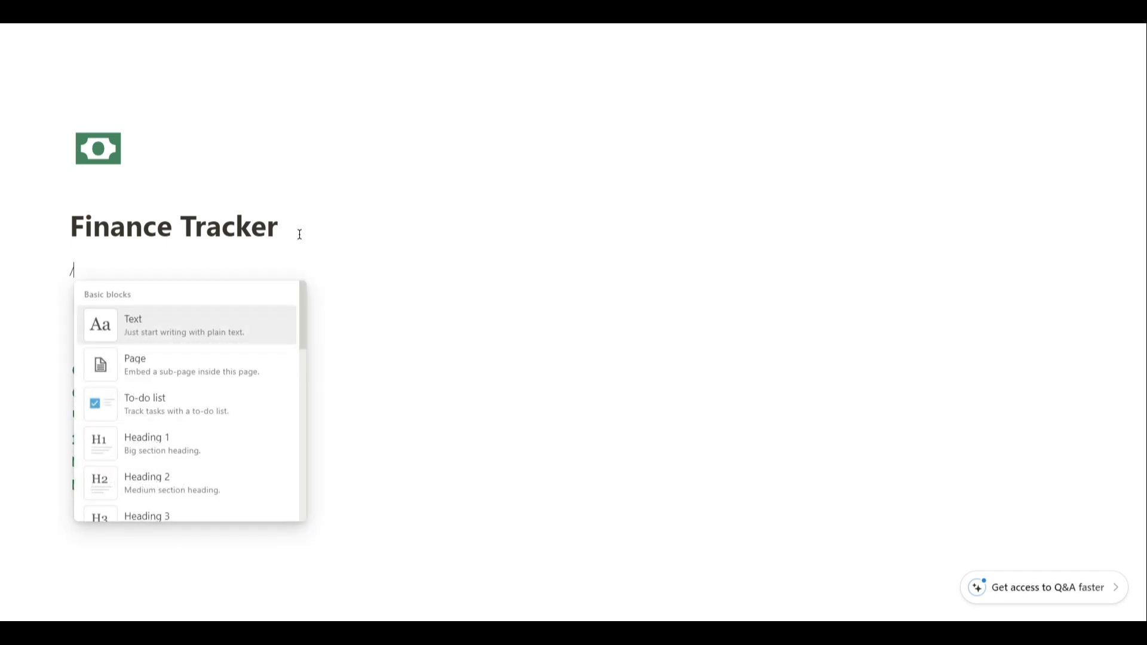
text(h2)
key(Return)
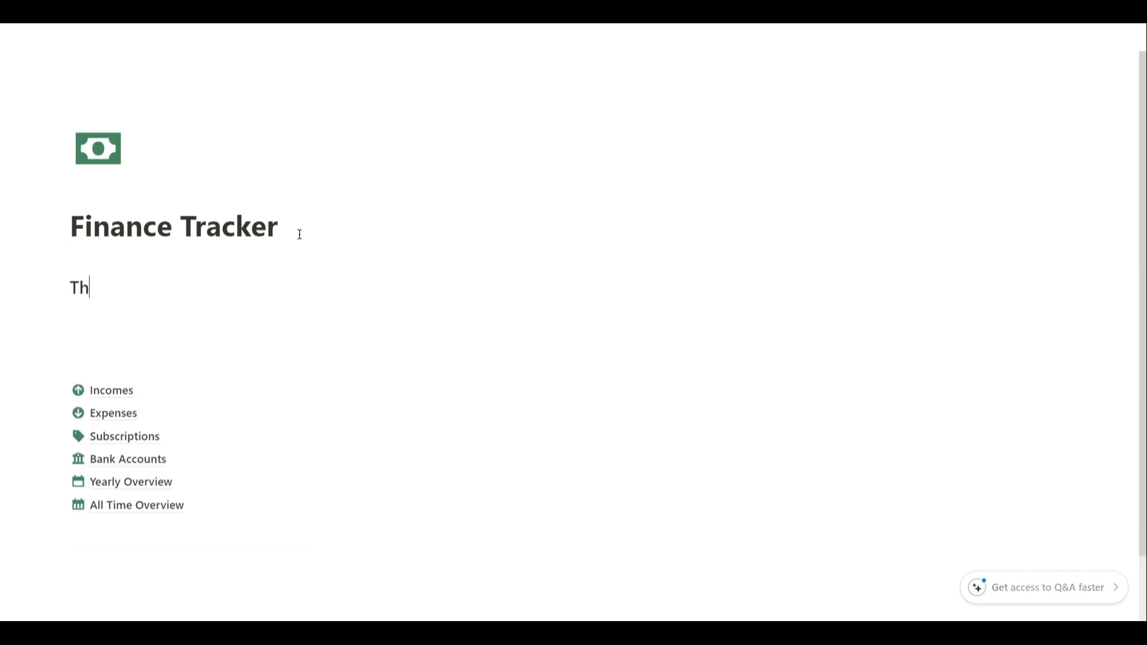
text(/h2)
key(Return)
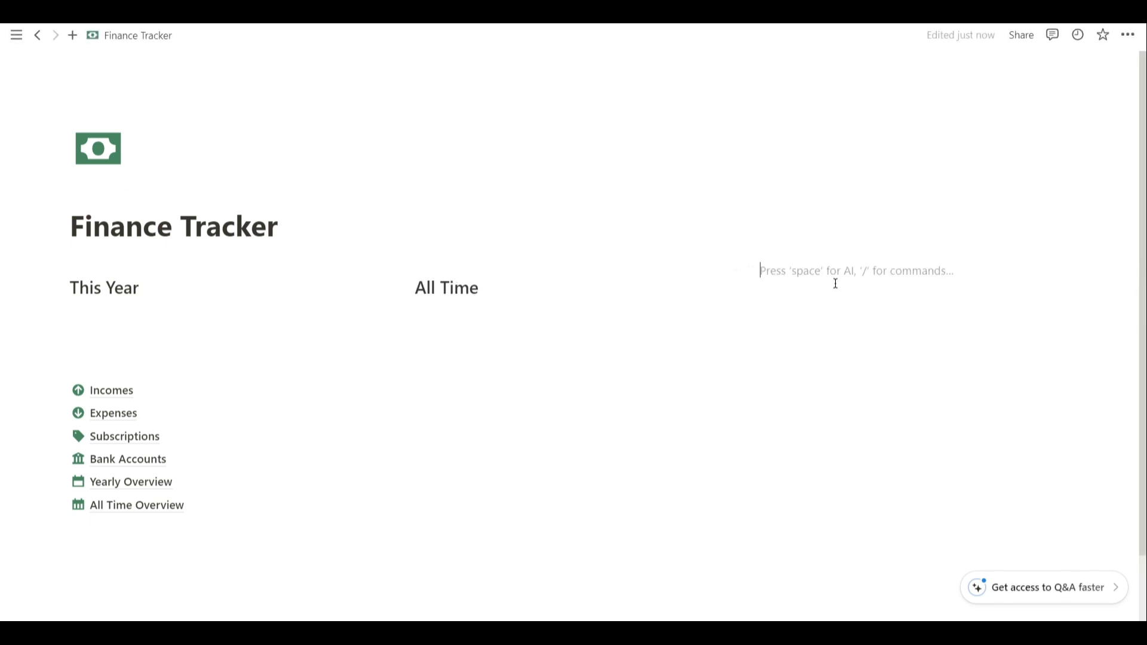
text(/h2)
key(Return)
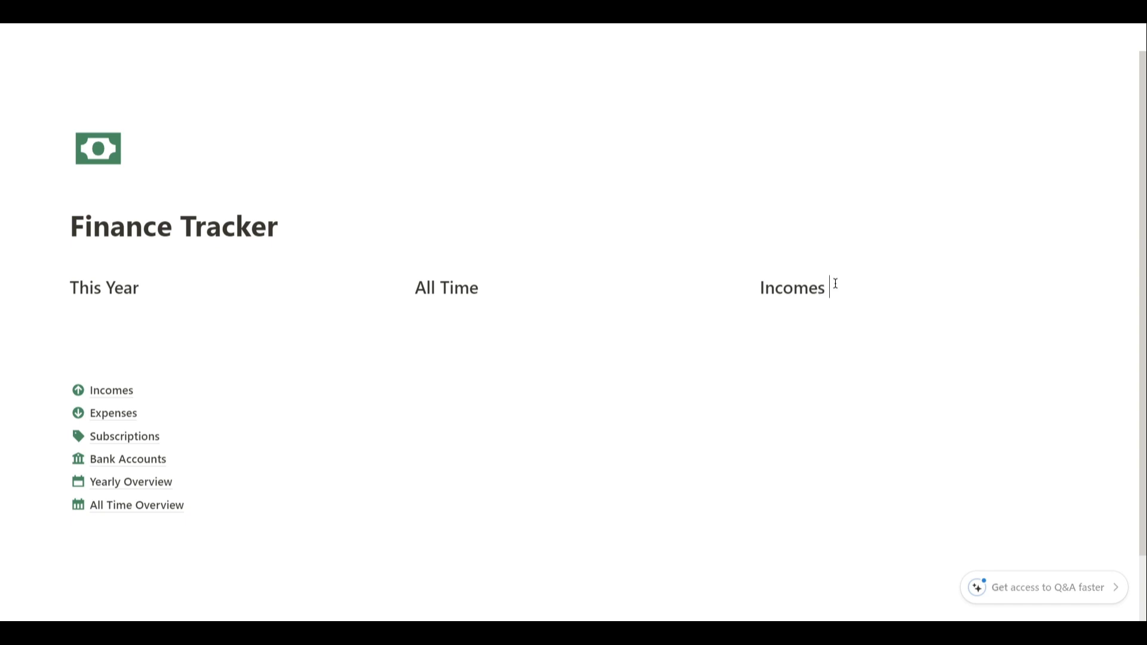
Underline the This Year, All Time and Incomes Chart headings and color them green.
triple_click(124, 287)
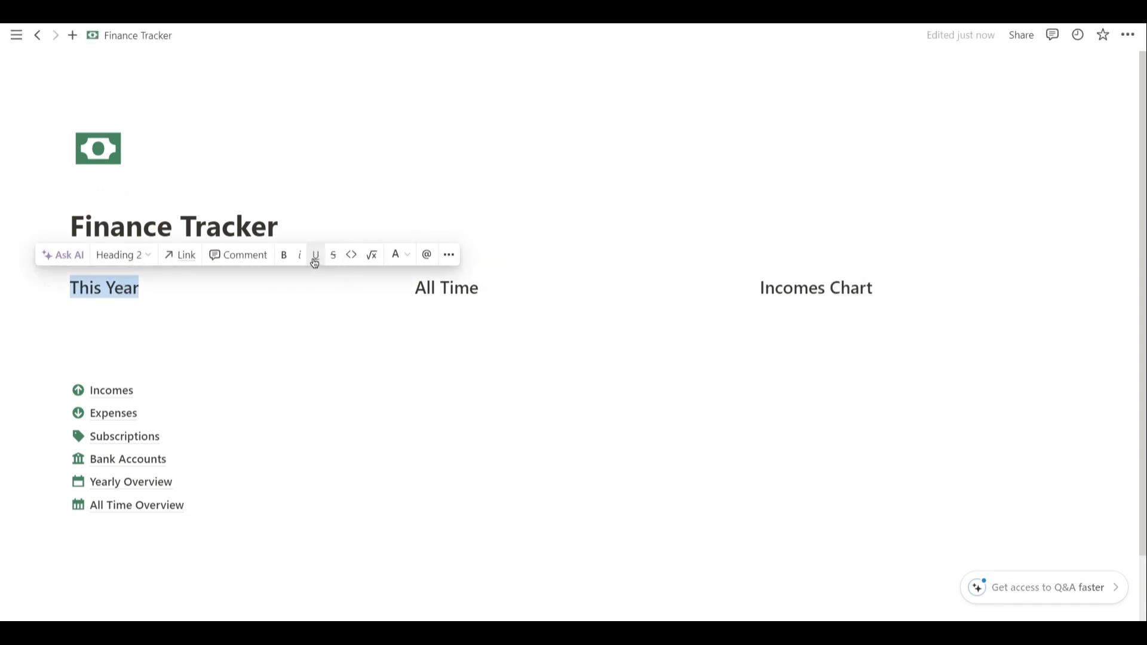
click(398, 254)
click(377, 380)
drag(414, 287, 683, 299)
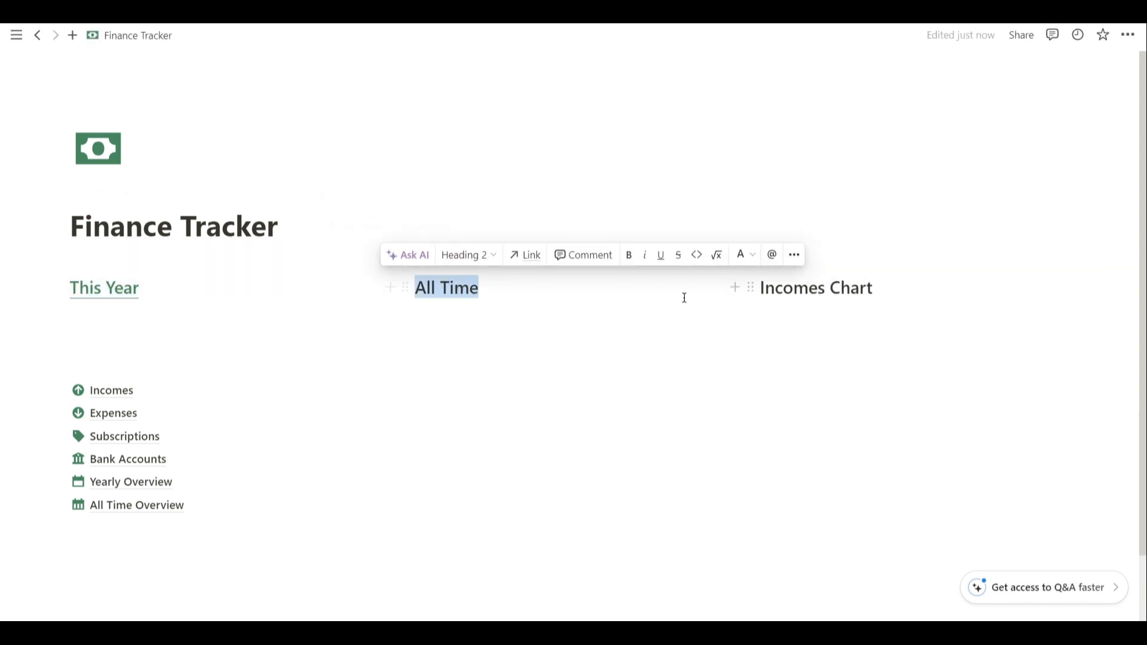
click(748, 254)
click(717, 380)
triple_click(825, 287)
click(1048, 254)
click(1024, 377)
Copy the link to the Yearly Overview database and insert it as a linked database view under This Year.
click(156, 311)
right_click(76, 507)
click(115, 358)
click(129, 313)
key(ctrl+v)
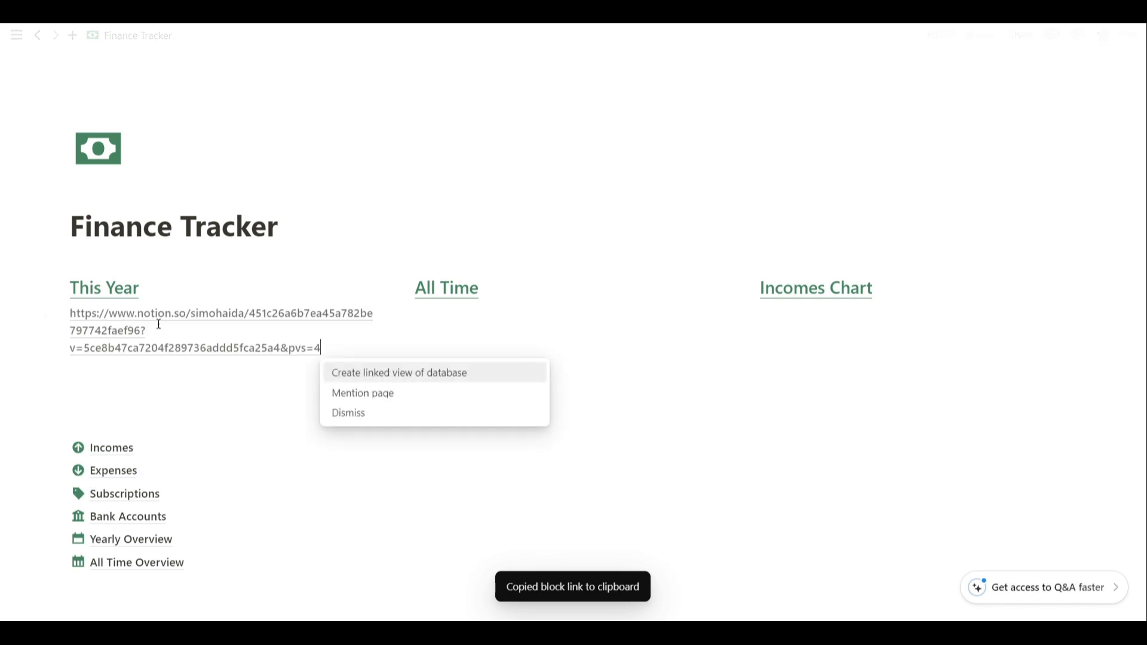
click(372, 372)
Set the linked database up as a new Gallery view named "This Year" with a calendar icon.
click(239, 433)
click(335, 448)
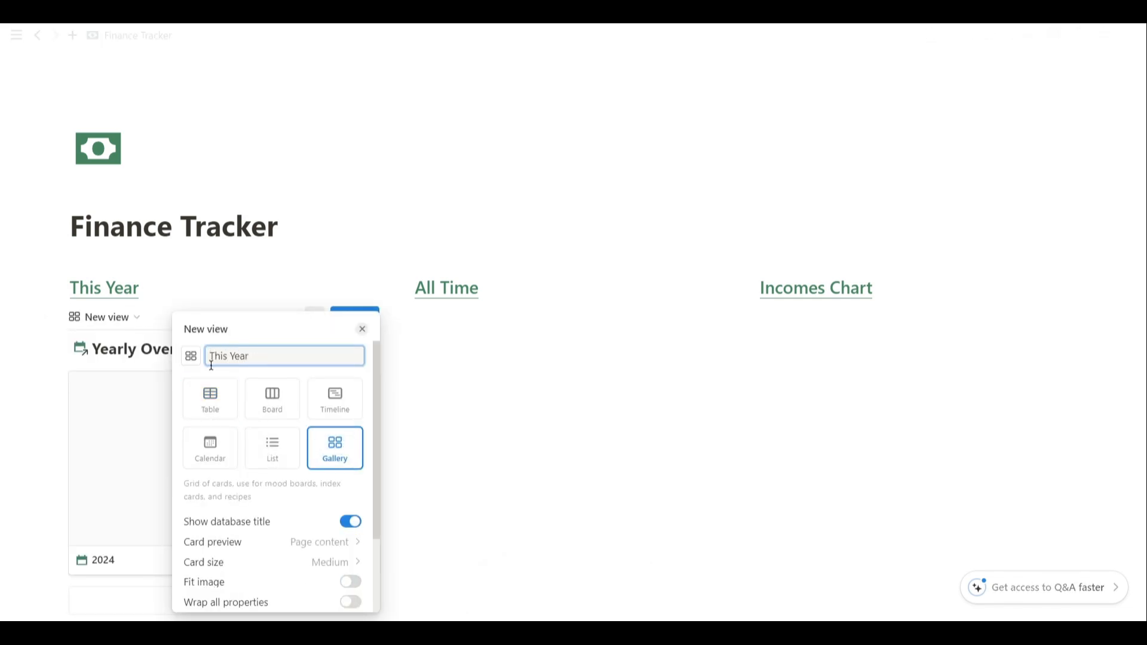
click(192, 356)
text(calendar)
click(110, 173)
Set the This Year gallery's card preview to None, wrap all properties, and hide the database title.
scroll(281, 467, down, 2)
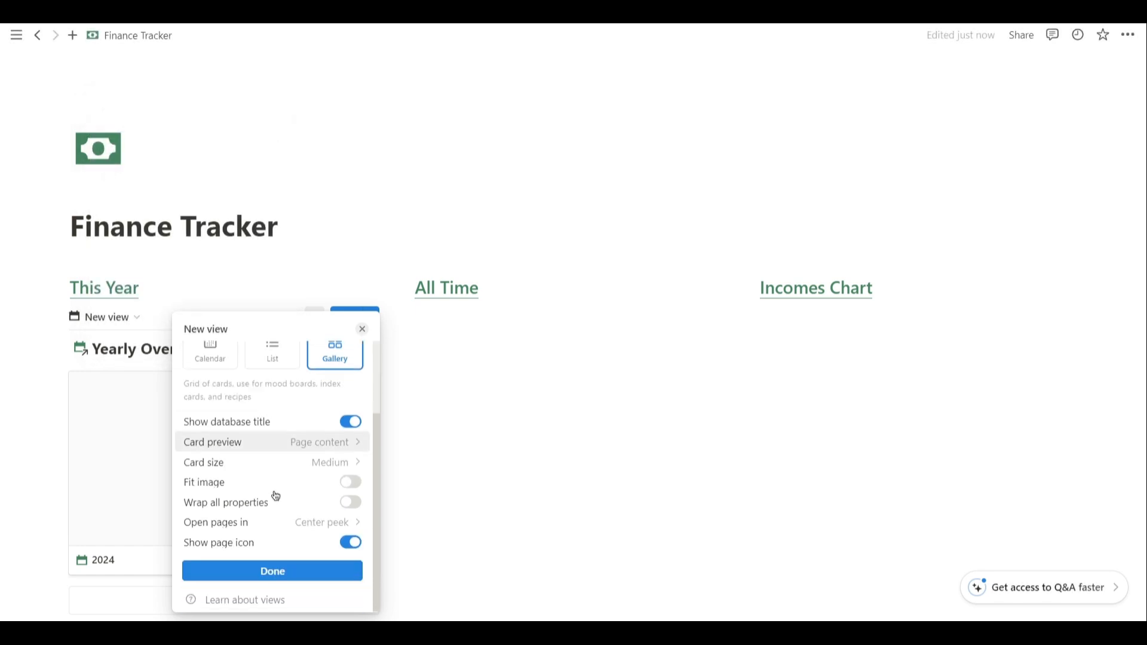
click(299, 445)
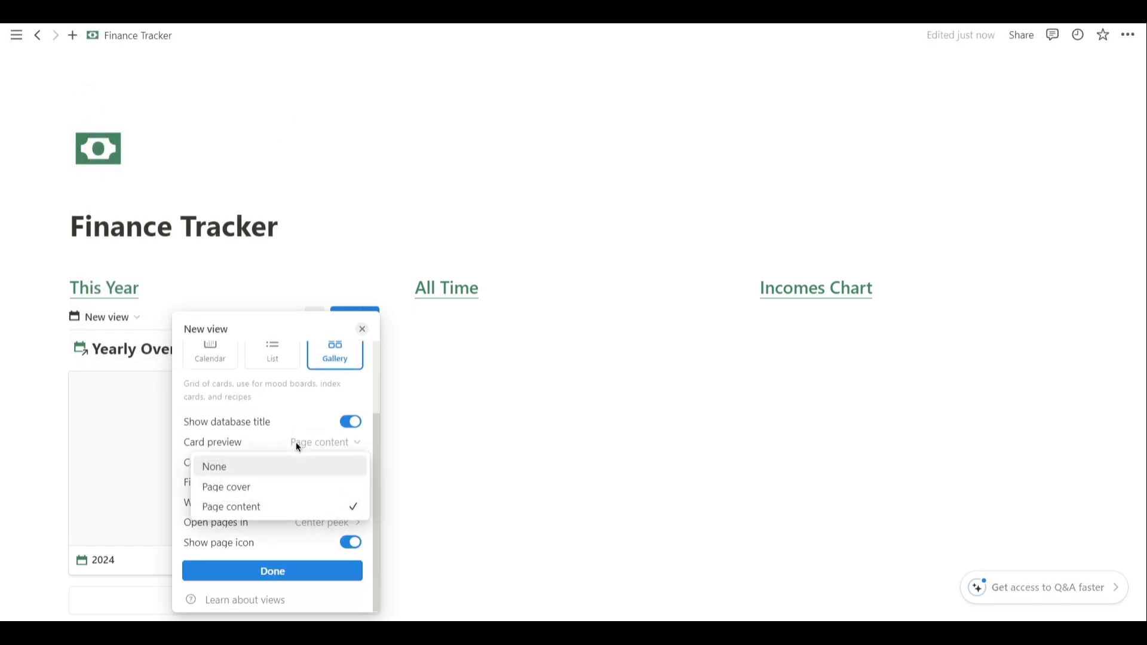
click(281, 467)
click(282, 506)
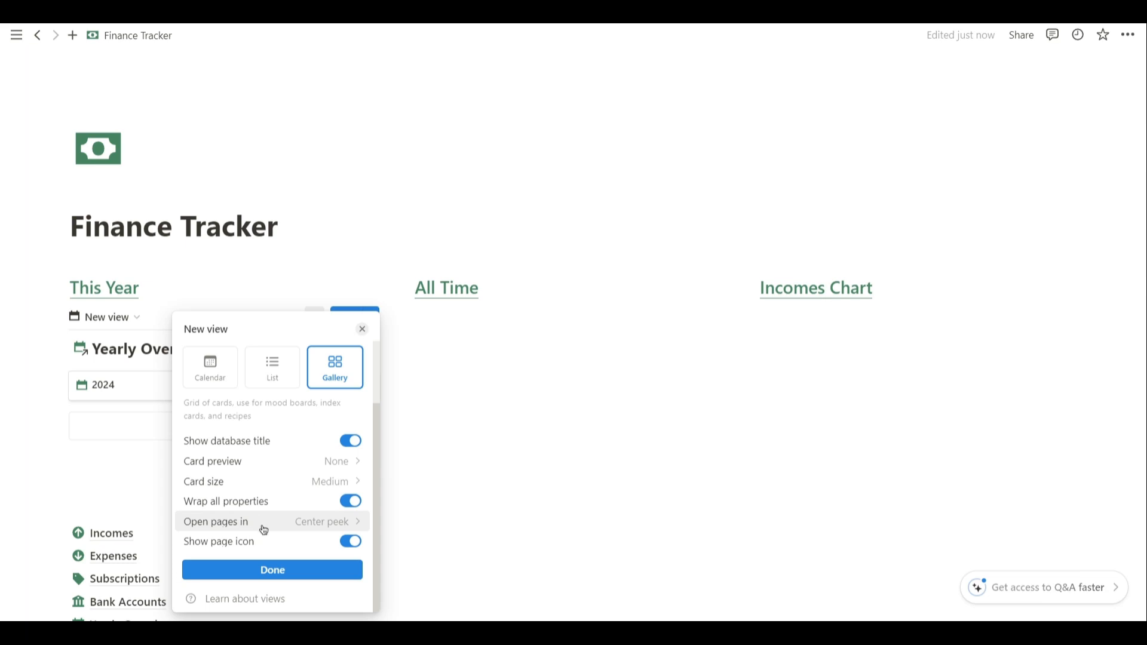
click(284, 575)
click(115, 358)
click(221, 348)
click(205, 422)
Show Total Incomes Label, Total Incomes, Space 1, Space 2 and Space 3 on the gallery cards, with the incomes label and amount first.
click(315, 316)
click(306, 436)
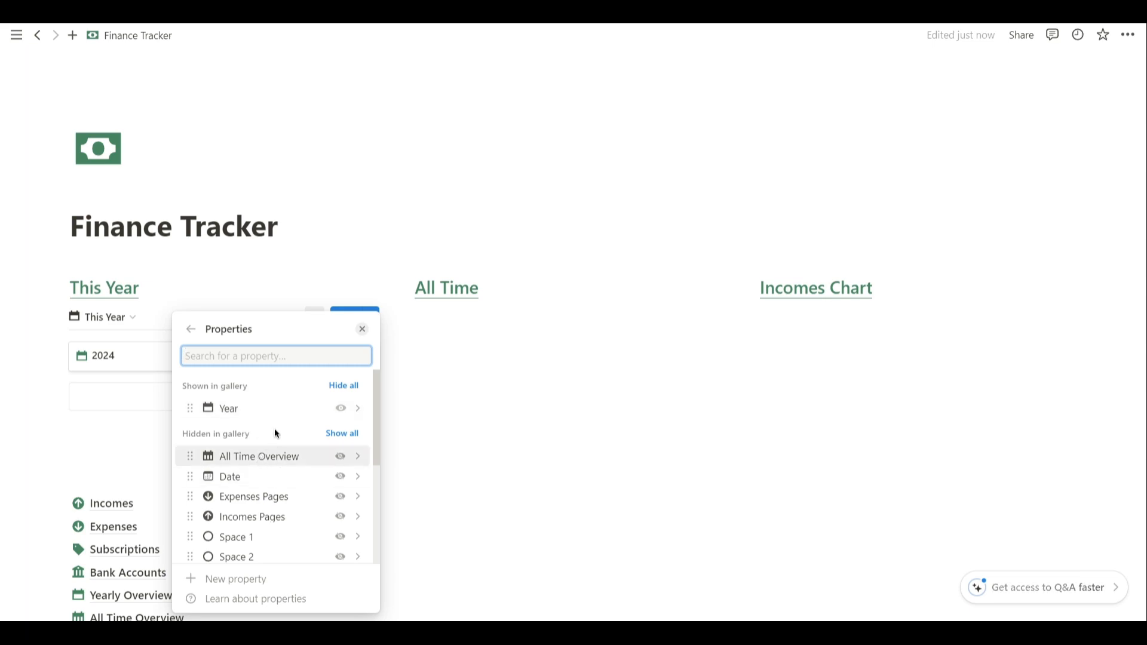
scroll(275, 436, down, 2)
scroll(287, 440, down, 4)
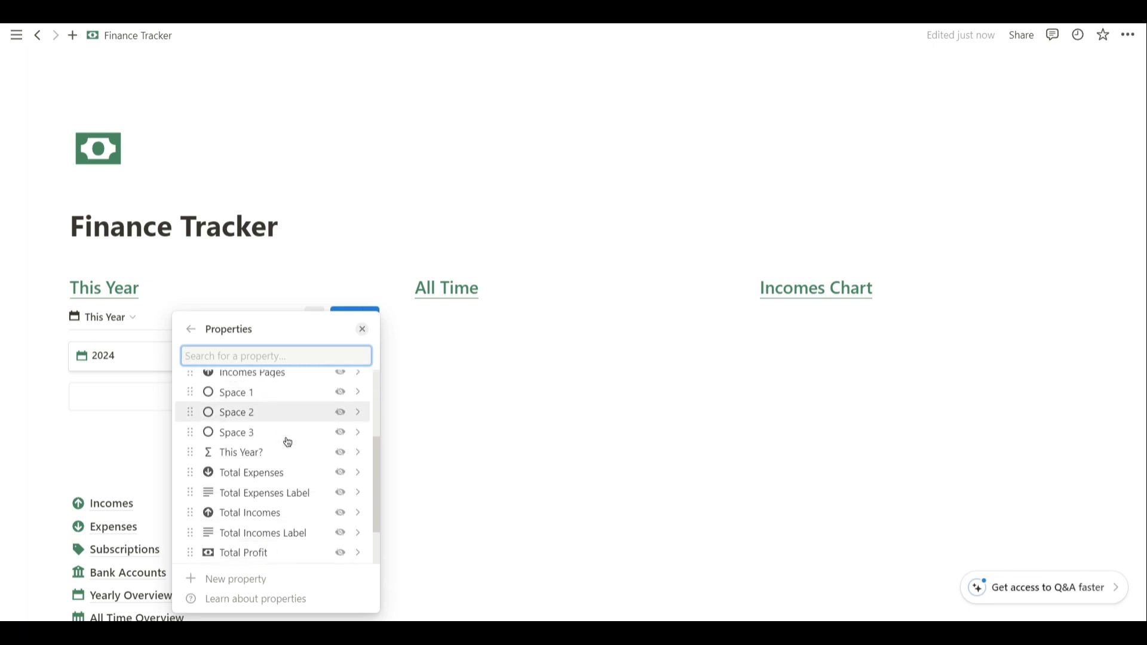
click(341, 463)
scroll(333, 479, down, 2)
click(341, 457)
scroll(339, 418, down, 4)
click(340, 400)
click(341, 527)
scroll(266, 476, down, 3)
scroll(306, 476, up, 2)
scroll(267, 455, up, 2)
scroll(266, 472, down, 4)
click(341, 480)
drag(190, 507, 248, 427)
scroll(298, 494, down, 3)
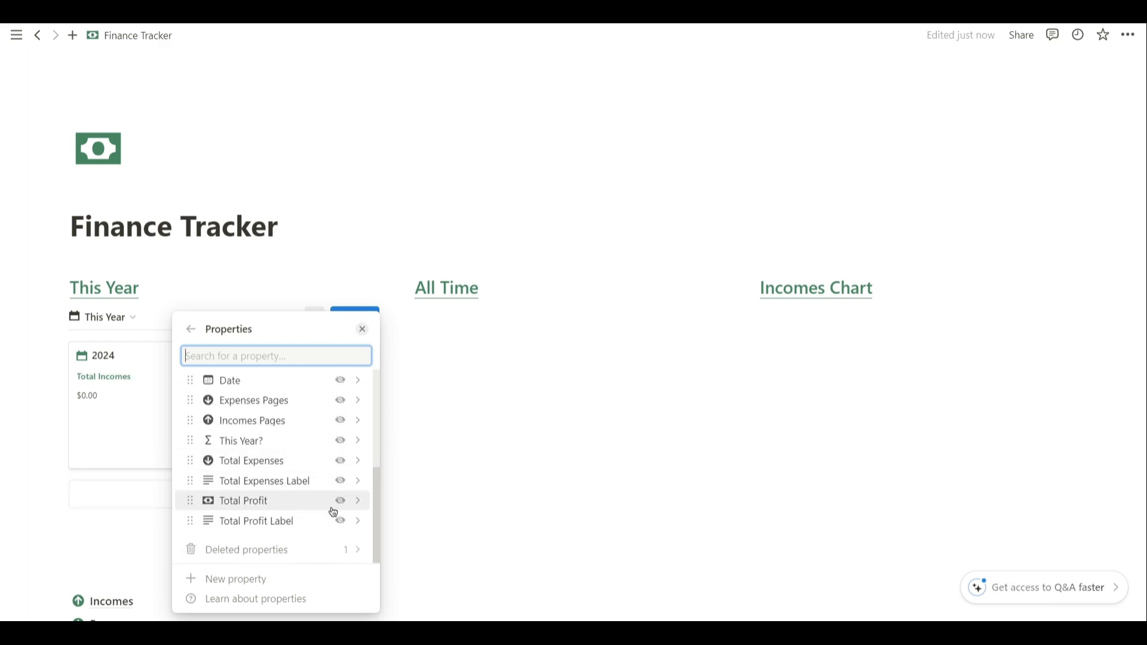
Show Total Expenses Label and Total Expenses on the cards and place them directly after Space 1.
click(341, 462)
scroll(341, 477, down, 3)
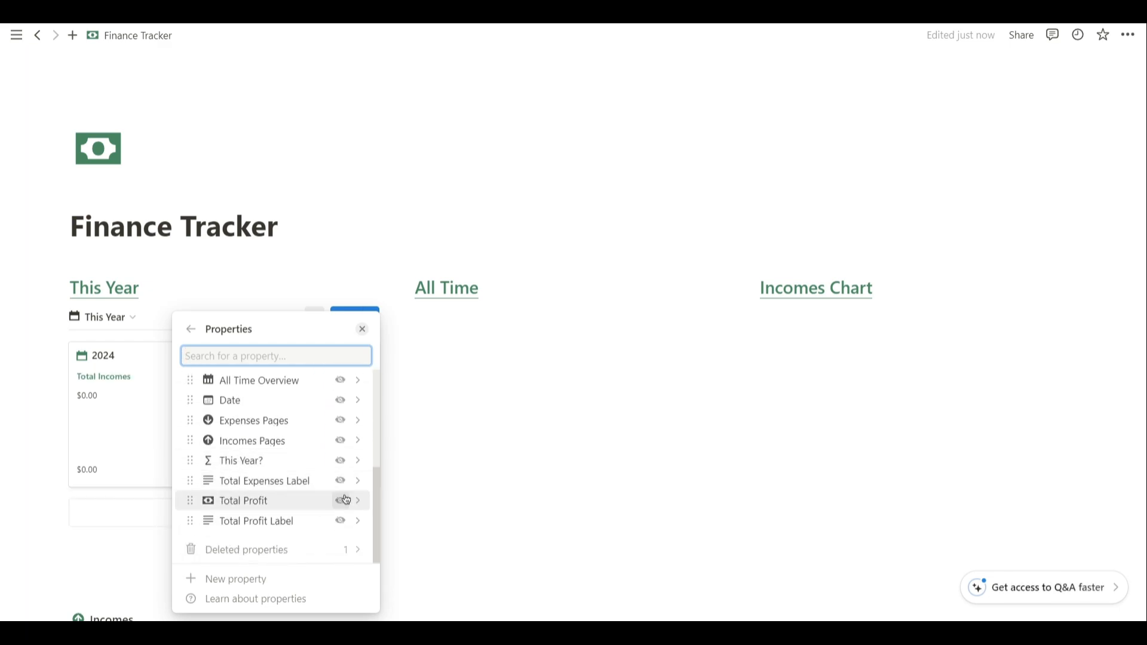
click(341, 478)
scroll(273, 487, up, 5)
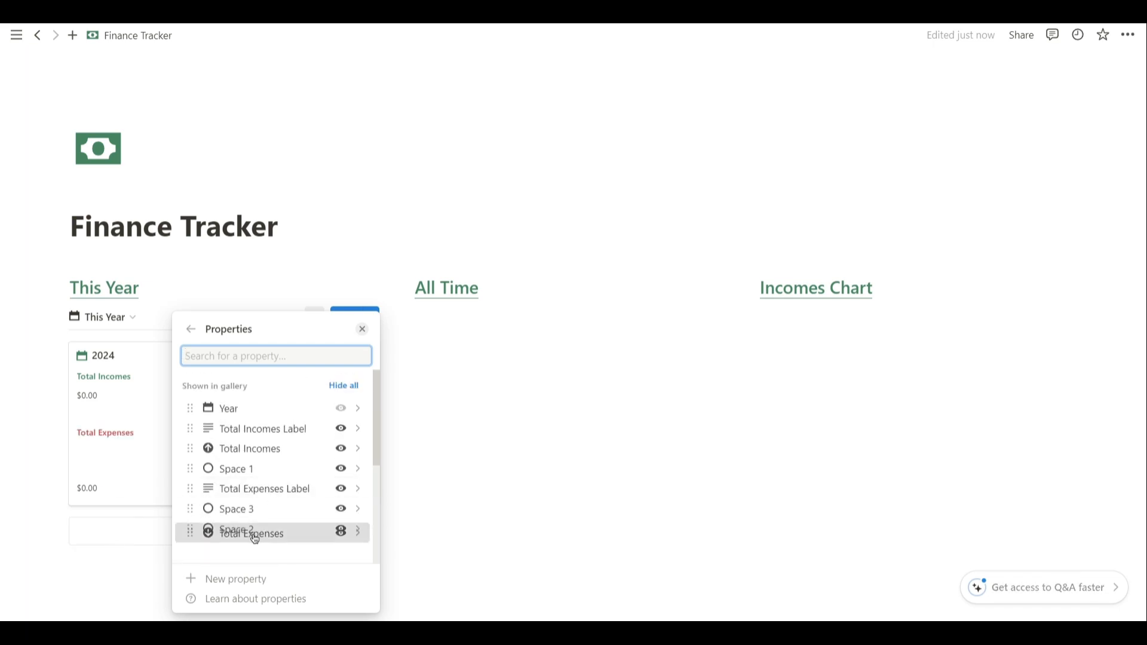
scroll(281, 482, down, 5)
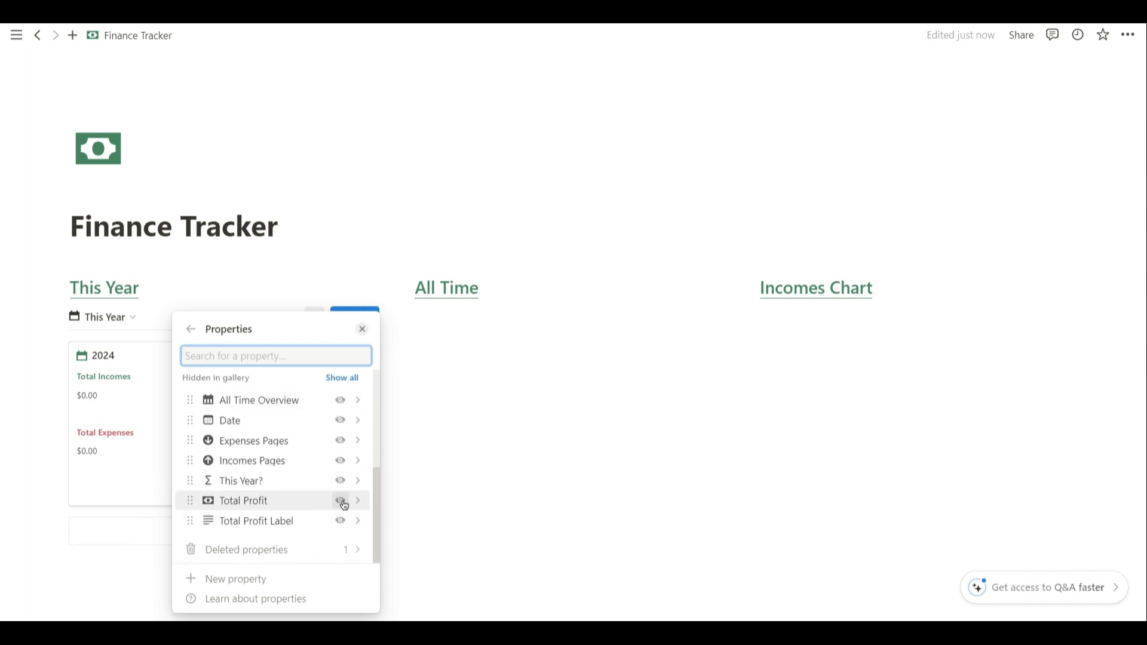
Show Total Profit Label and Total Profit on the cards after Space 2, and move Space 3 to the end.
scroll(292, 510, down, 5)
click(341, 548)
scroll(262, 513, up, 5)
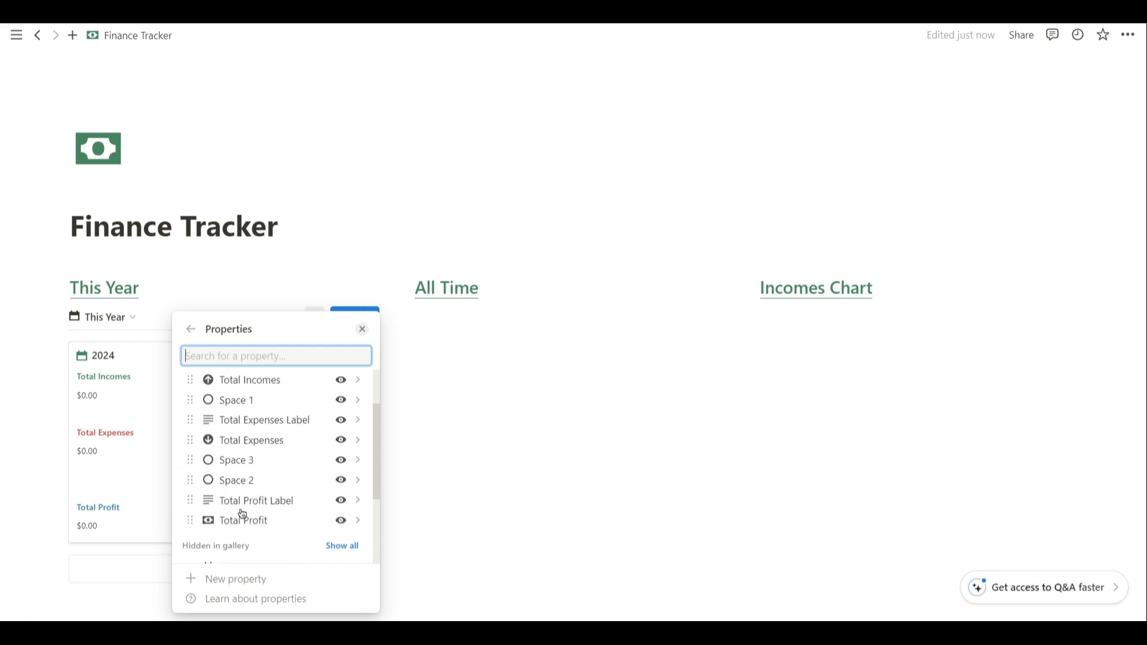
click(243, 482)
click(190, 348)
scroll(268, 485, down, 2)
drag(259, 430, 258, 496)
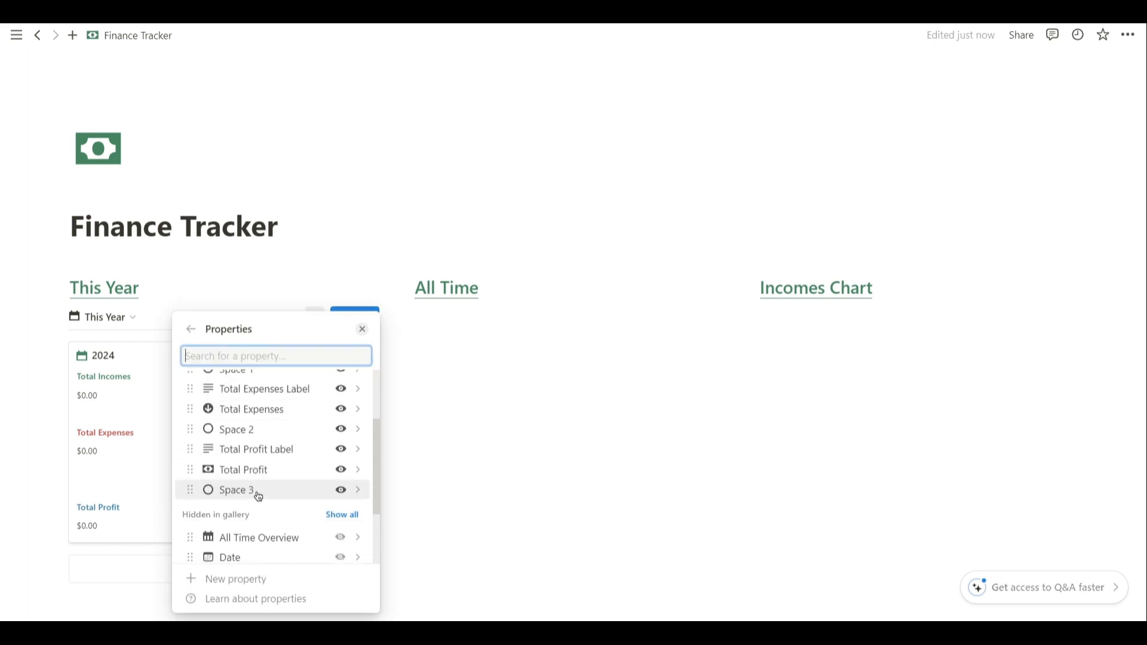
scroll(274, 450, up, 1)
scroll(292, 466, down, 3)
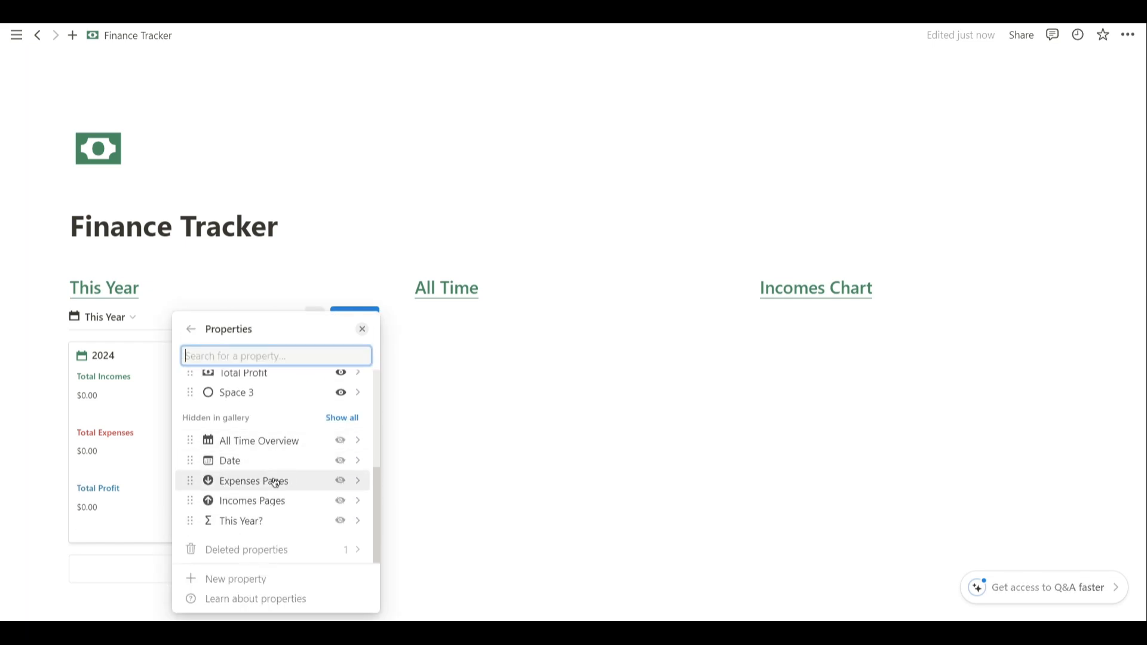
click(470, 443)
Filter the This Year gallery to entries whose This Year? property is checked.
click(191, 315)
scroll(180, 430, down, 2)
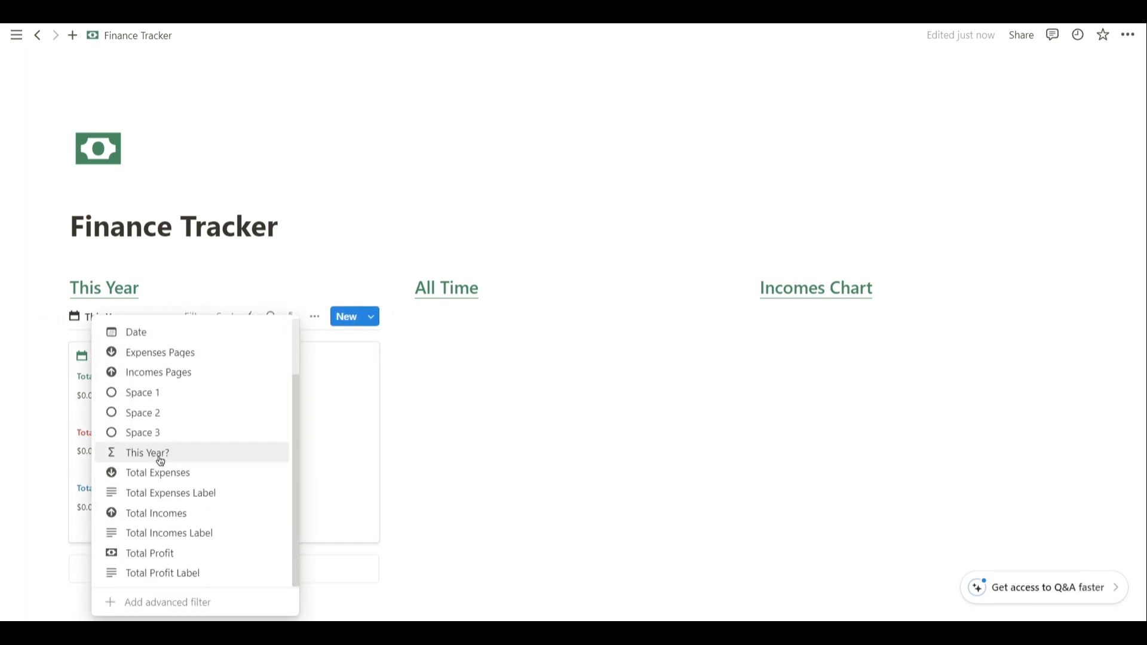
click(161, 462)
click(66, 414)
click(458, 404)
Narrow the This Year and All Time layout columns and hide the filter bar of the This Year gallery.
scroll(370, 388, down, 3)
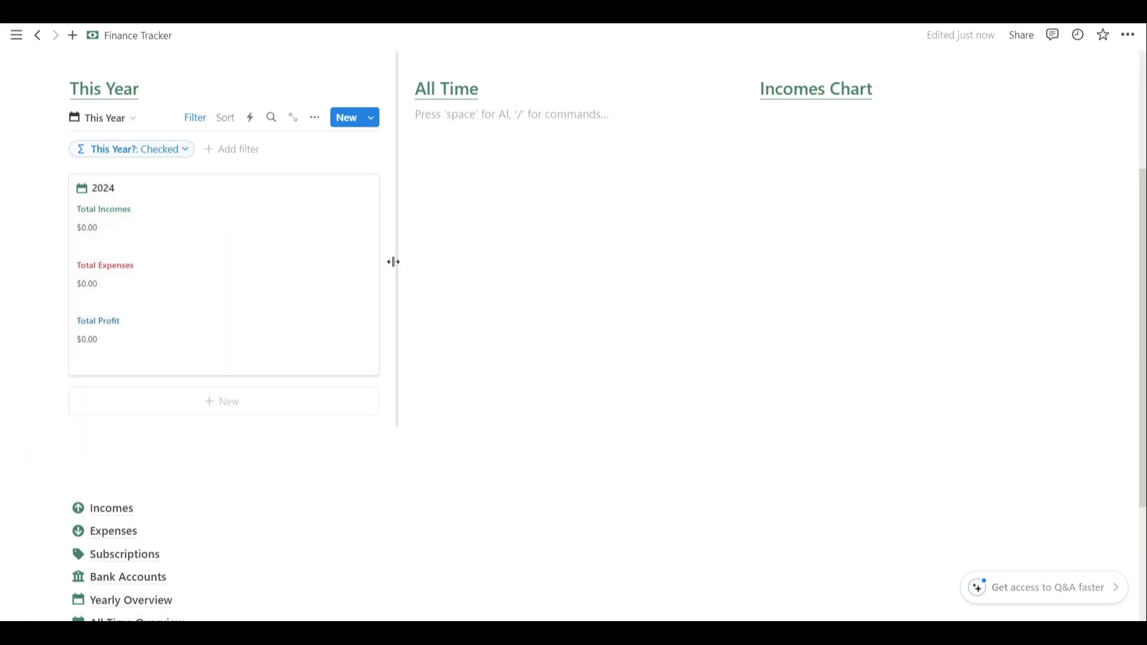
drag(394, 262, 297, 253)
scroll(307, 298, up, 2)
drag(740, 281, 585, 281)
click(151, 217)
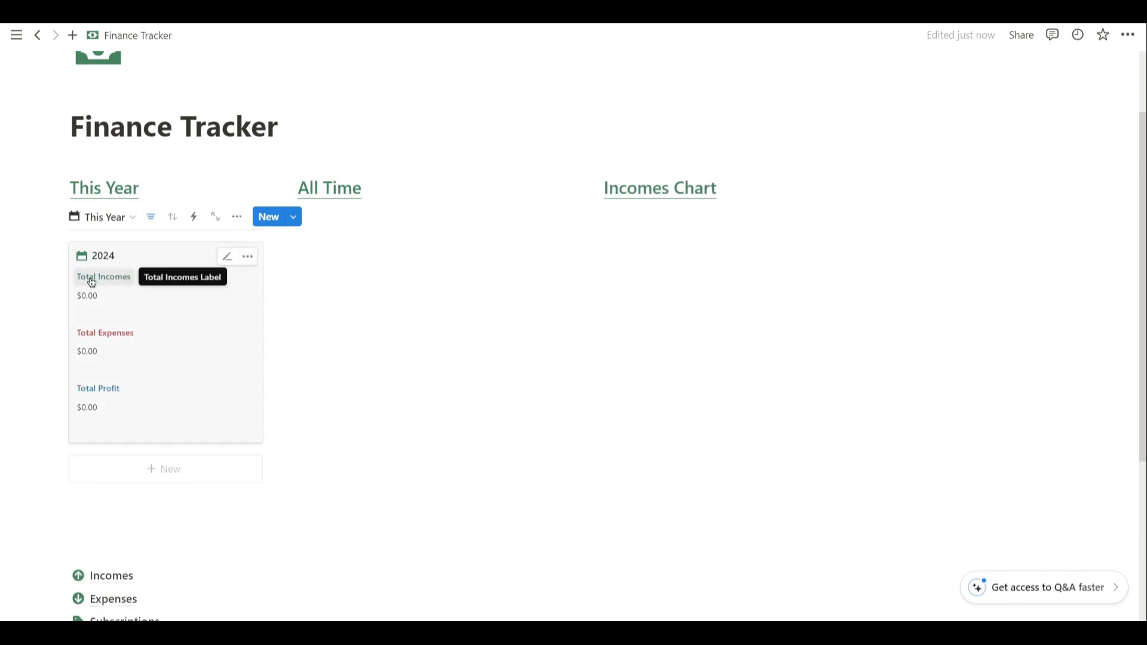
In the Yearly Overview database's New Year template, underline the Total Incomes, Total Expenses and Total Profit label texts.
scroll(138, 269, down, 5)
click(150, 407)
click(1069, 129)
click(1121, 179)
click(982, 179)
click(483, 273)
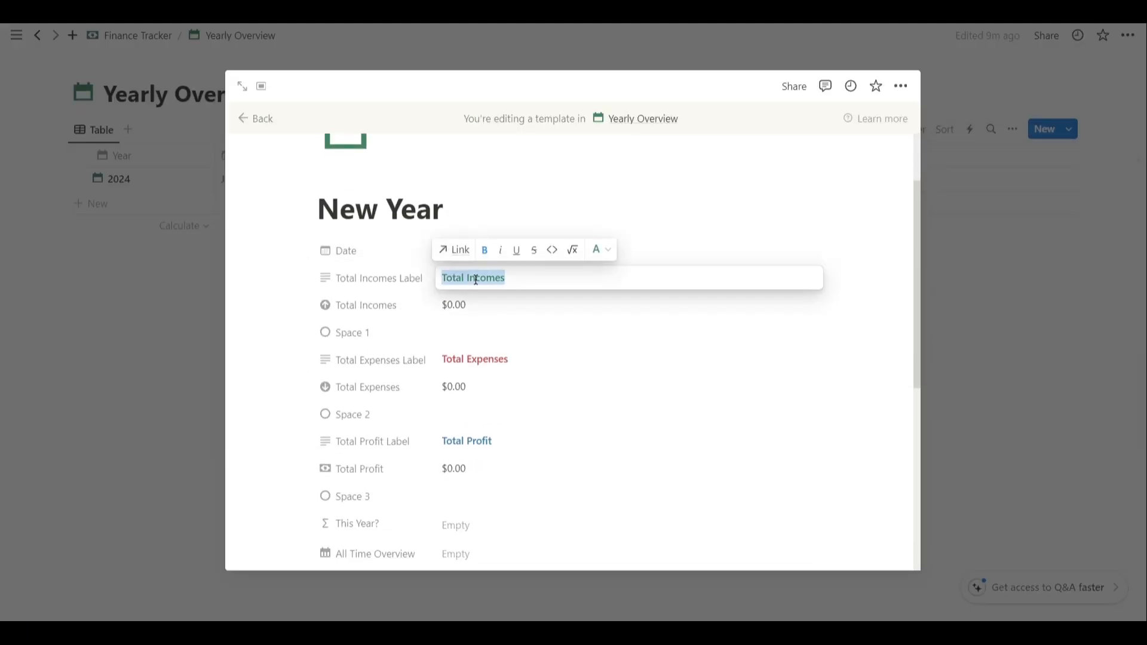
click(478, 363)
click(479, 364)
click(491, 333)
click(476, 439)
click(477, 439)
click(494, 416)
click(480, 444)
key(Escape)
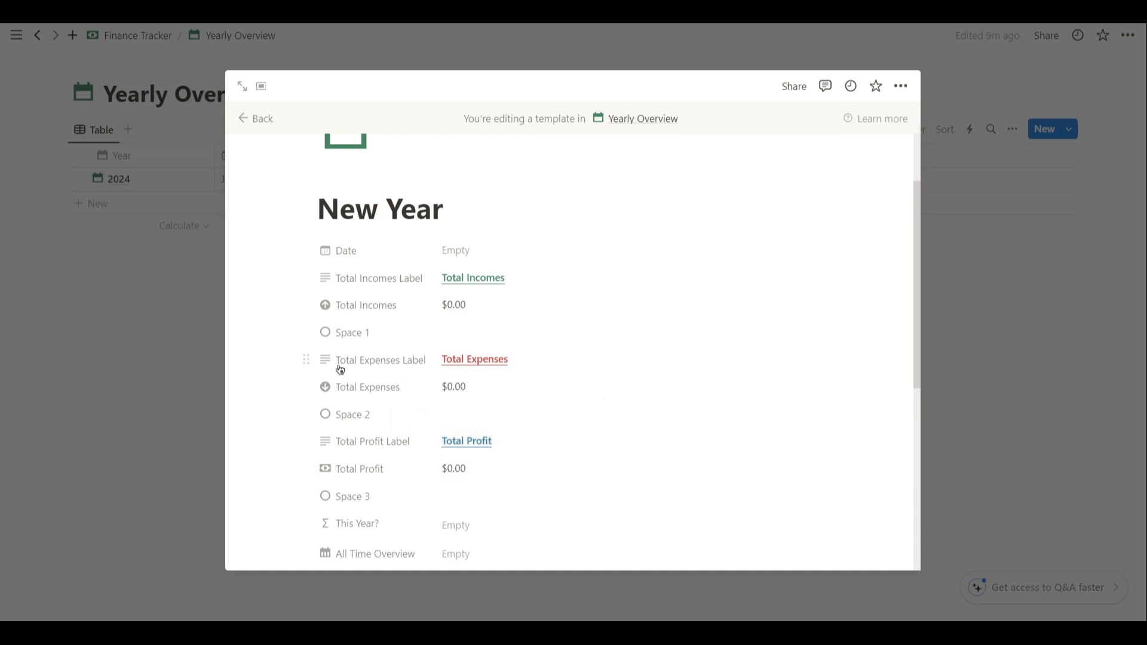
key(Escape)
In the 2024 entry of Yearly Overview, underline the Total Incomes, Total Expenses and Total Profit label texts.
click(197, 181)
click(728, 158)
triple_click(727, 159)
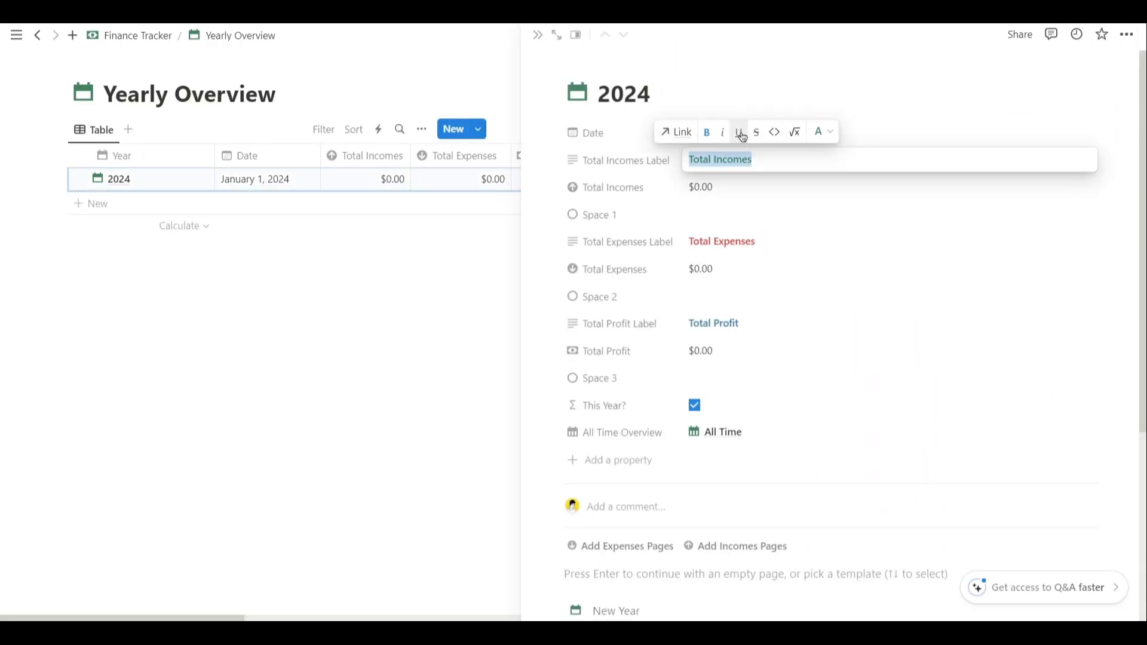
click(739, 130)
click(724, 249)
click(742, 244)
triple_click(742, 243)
click(739, 214)
click(717, 324)
key(Escape)
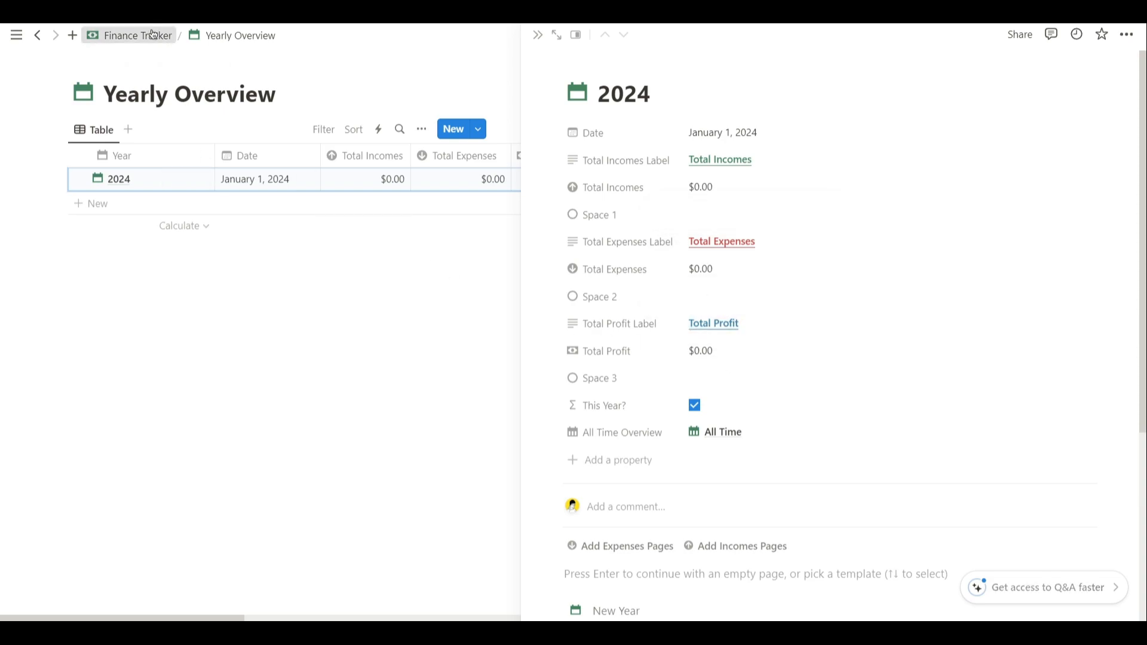
Insert a linked view of the All Time Overview database under the Finance Tracker page's All Time heading, starting from an empty view.
click(149, 35)
scroll(251, 272, down, 3)
scroll(105, 271, down, 3)
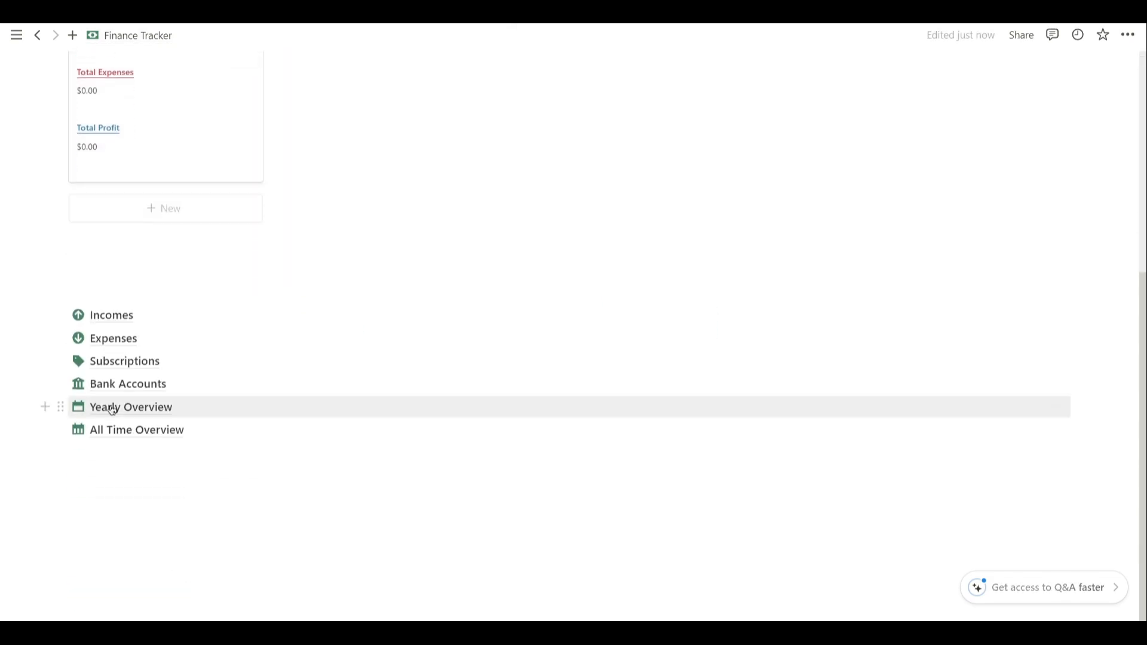
click(60, 429)
click(128, 363)
scroll(299, 340, up, 6)
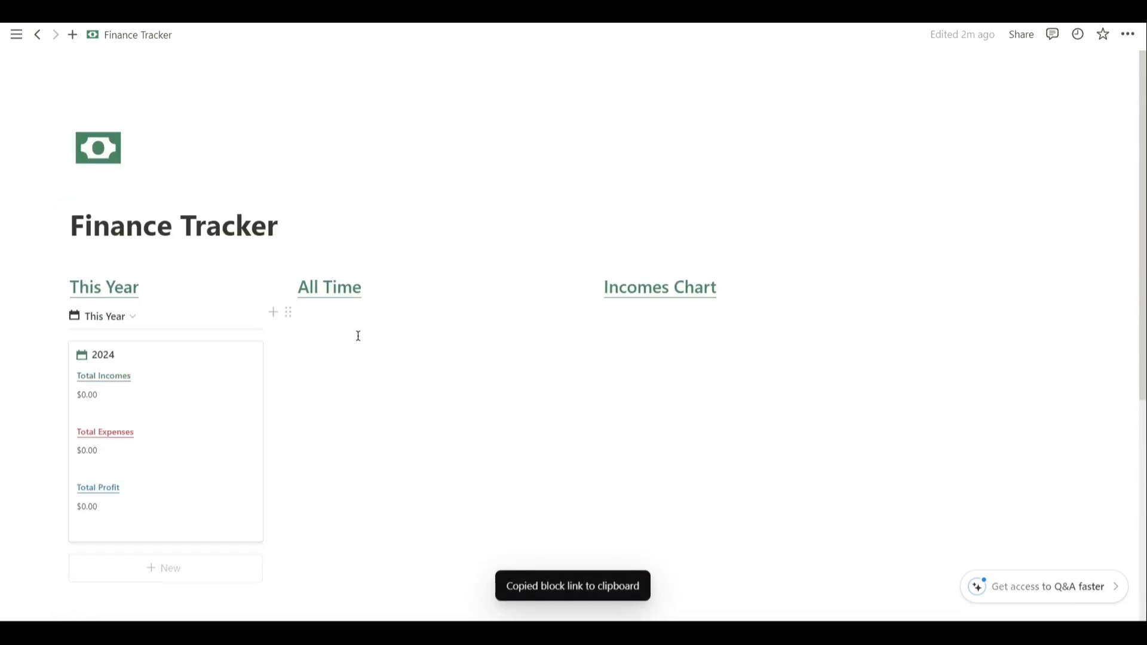
click(361, 324)
key(ctrl+v)
click(611, 376)
click(442, 432)
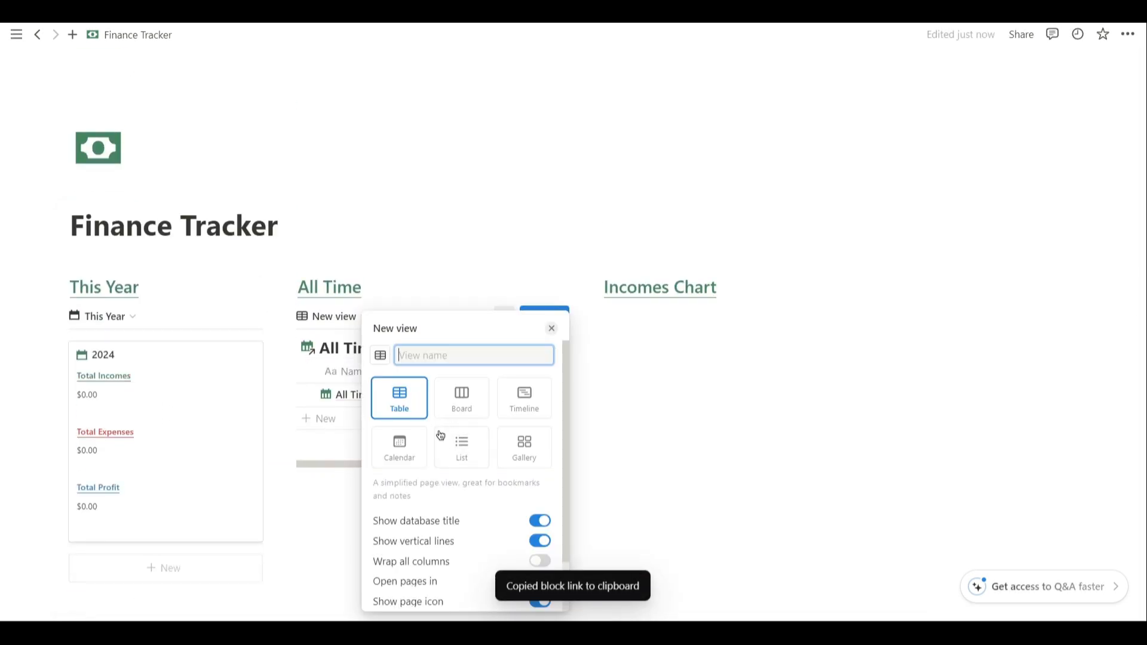
Set the new linked view to a gallery layout with no card preview, wrapped properties and the database title hidden.
click(519, 447)
scroll(454, 434, down, 3)
click(472, 441)
click(486, 465)
click(474, 501)
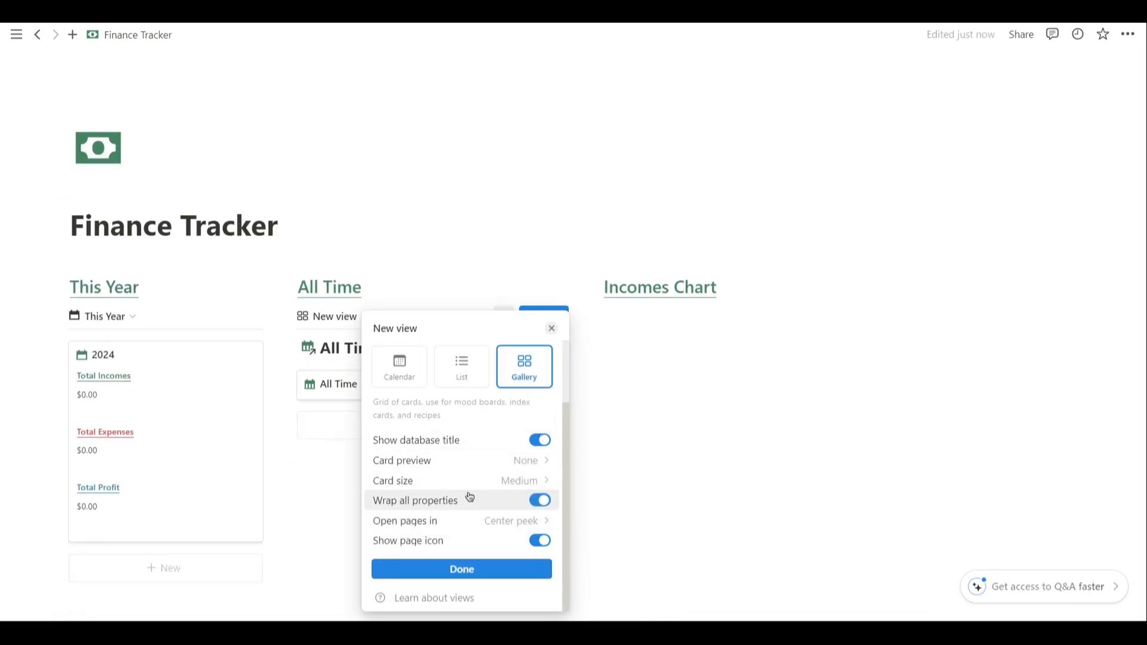
click(476, 445)
Name the gallery view All Time and give it a calendar icon.
scroll(427, 355, up, 2)
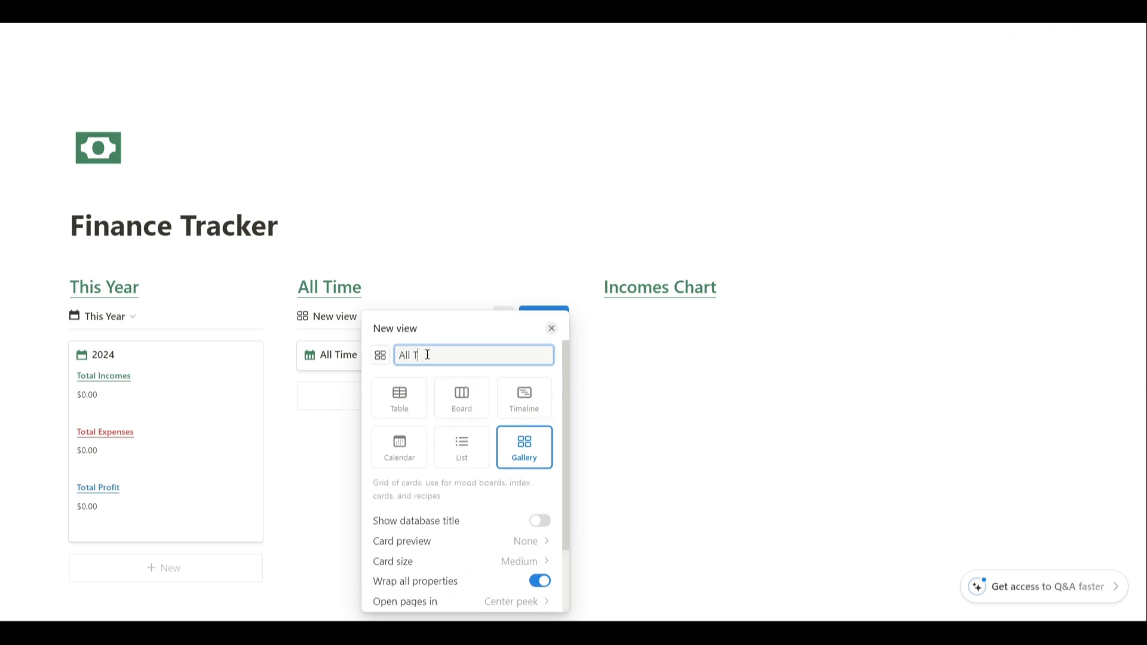
click(380, 355)
text(calendar)
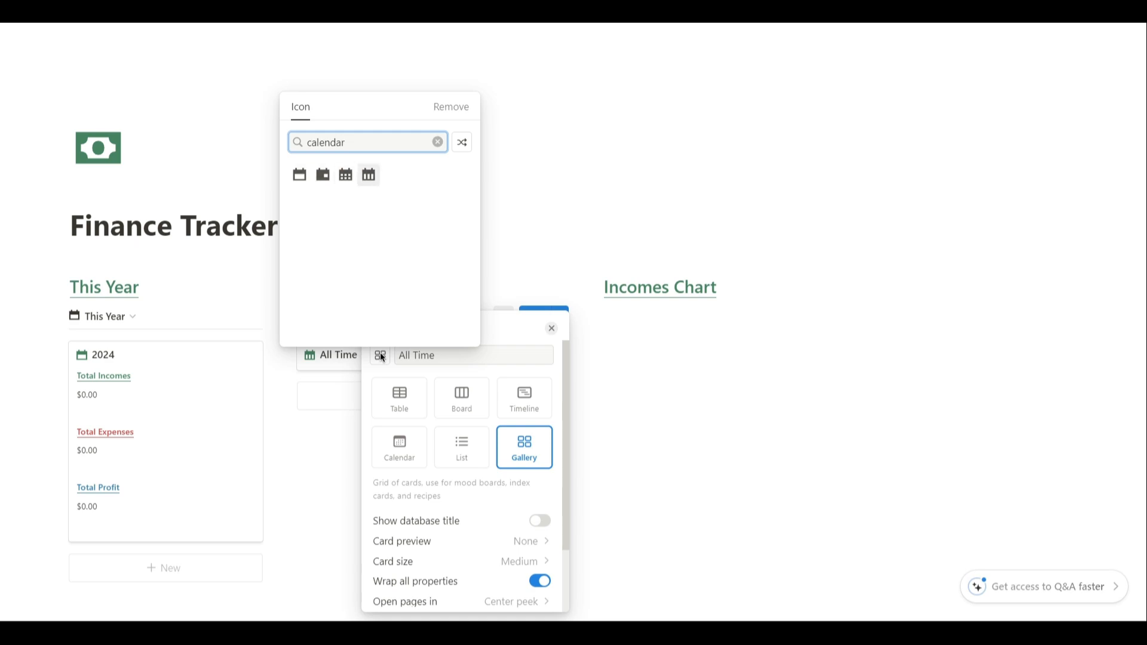
key(Right)
key(Return)
scroll(471, 424, down, 3)
click(468, 570)
click(551, 328)
Show the Space properties and the Total Incomes, Total Expenses and Total Profit labels and amounts on the All Time gallery card.
click(502, 318)
click(509, 429)
scroll(495, 448, down, 3)
scroll(530, 463, up, 3)
click(530, 456)
click(530, 474)
click(530, 495)
scroll(528, 514, down, 2)
click(530, 478)
click(531, 478)
click(531, 481)
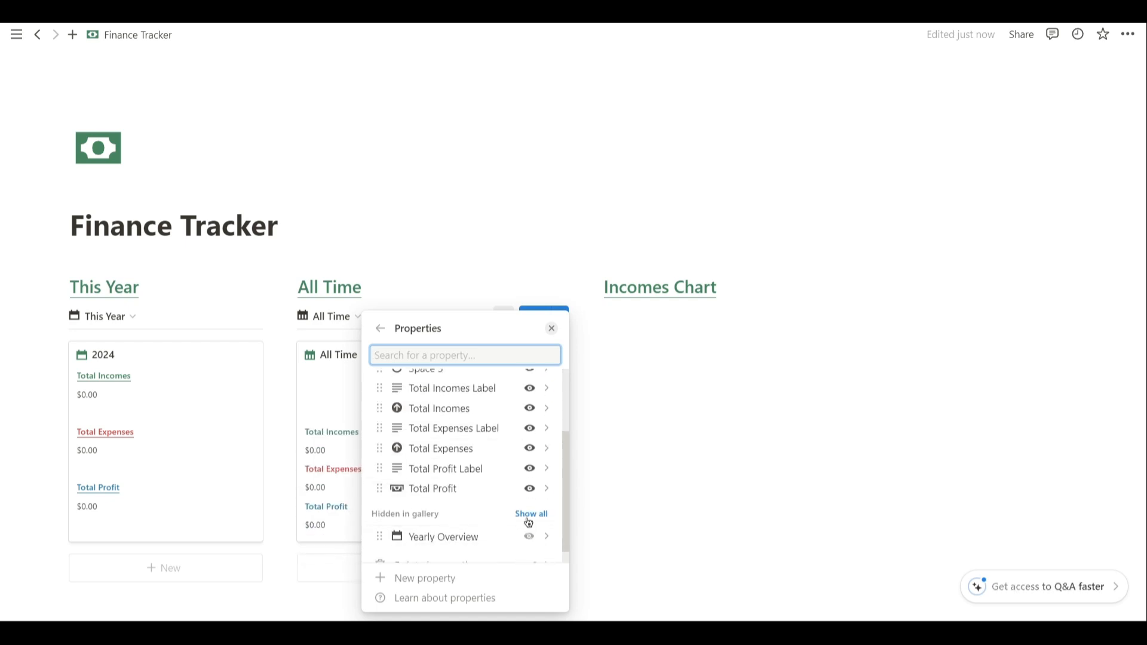
Reorder the All Time gallery's properties so a Space property follows each of the income, expense and profit totals.
scroll(531, 526, up, 3)
drag(443, 433, 439, 488)
scroll(445, 451, down, 2)
click(354, 406)
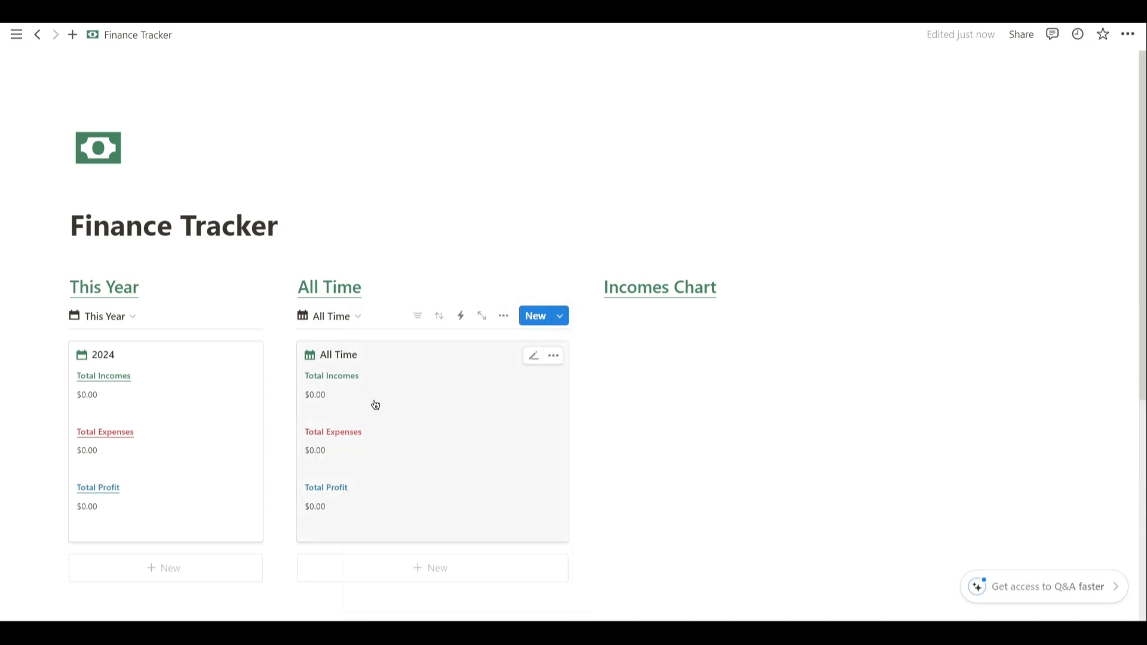
In the All Time entry, underline the Total Incomes, Total Expenses and Total Profit label texts.
click(375, 406)
triple_click(486, 313)
triple_click(472, 399)
triple_click(470, 482)
click(492, 456)
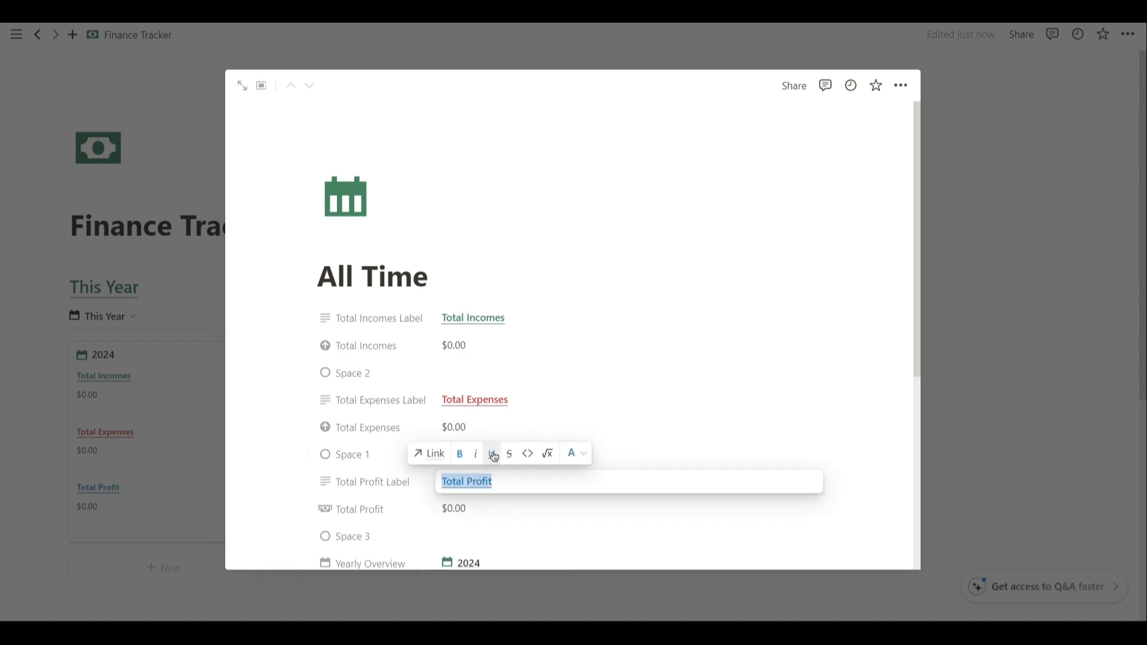
click(476, 403)
scroll(469, 370, down, 2)
scroll(468, 371, up, 1)
click(187, 313)
Narrow the All Time layout column to match the This Year column's width.
scroll(434, 374, down, 1)
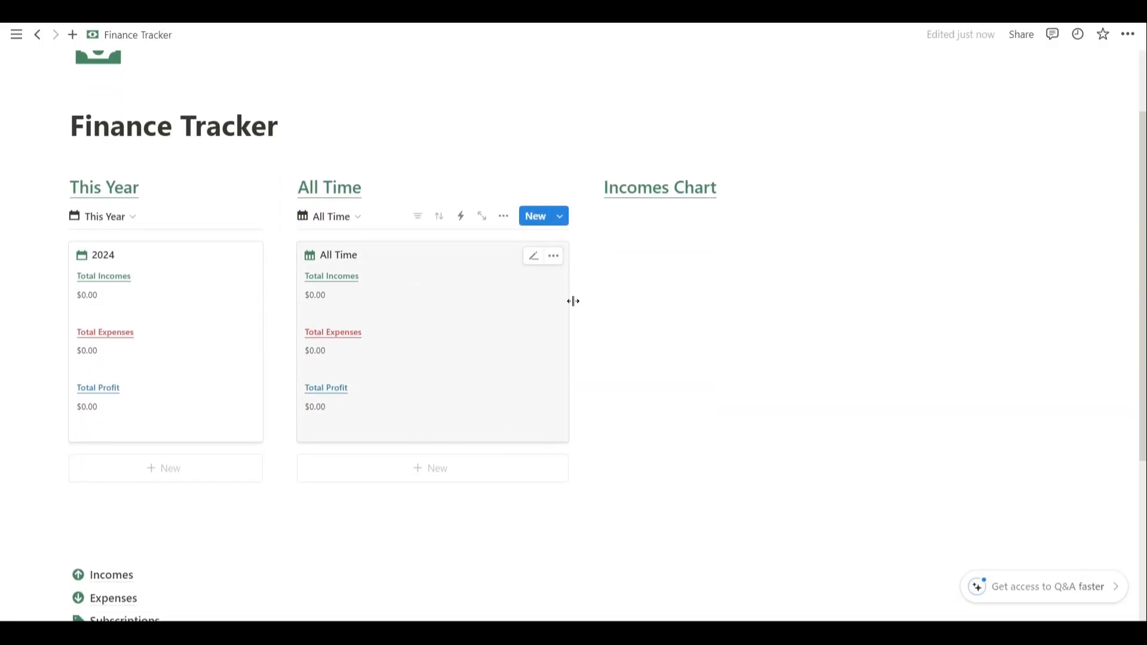
drag(569, 306, 522, 300)
scroll(566, 339, down, 4)
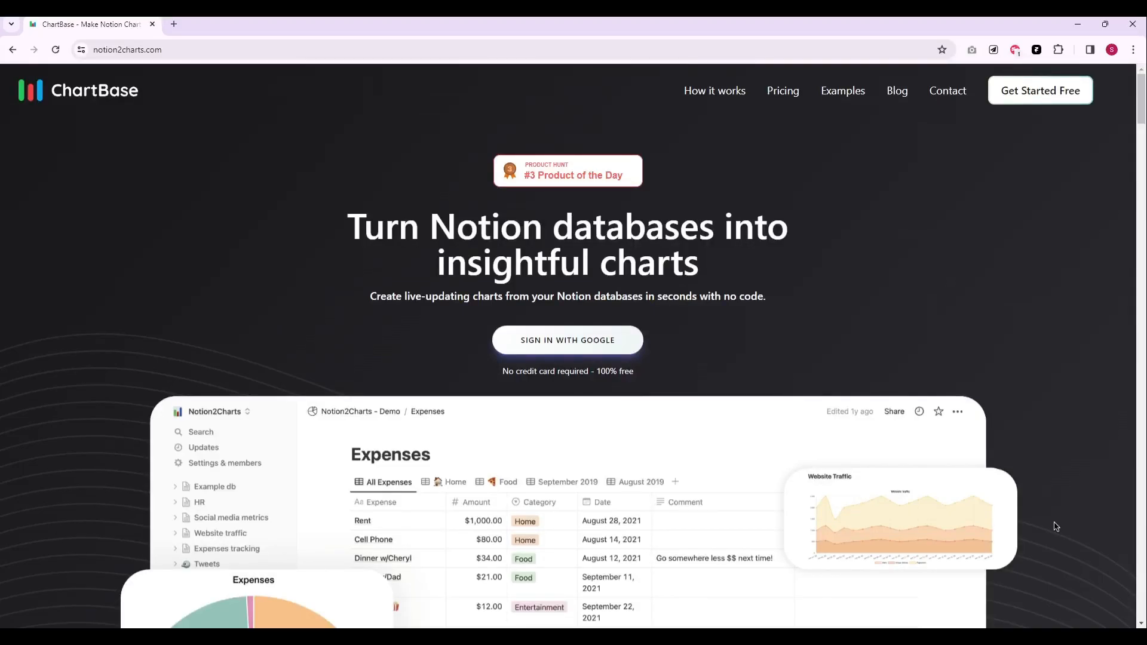
Switch to ChartBase and start a new line chart that uses the Incomes database as its source.
click(1042, 86)
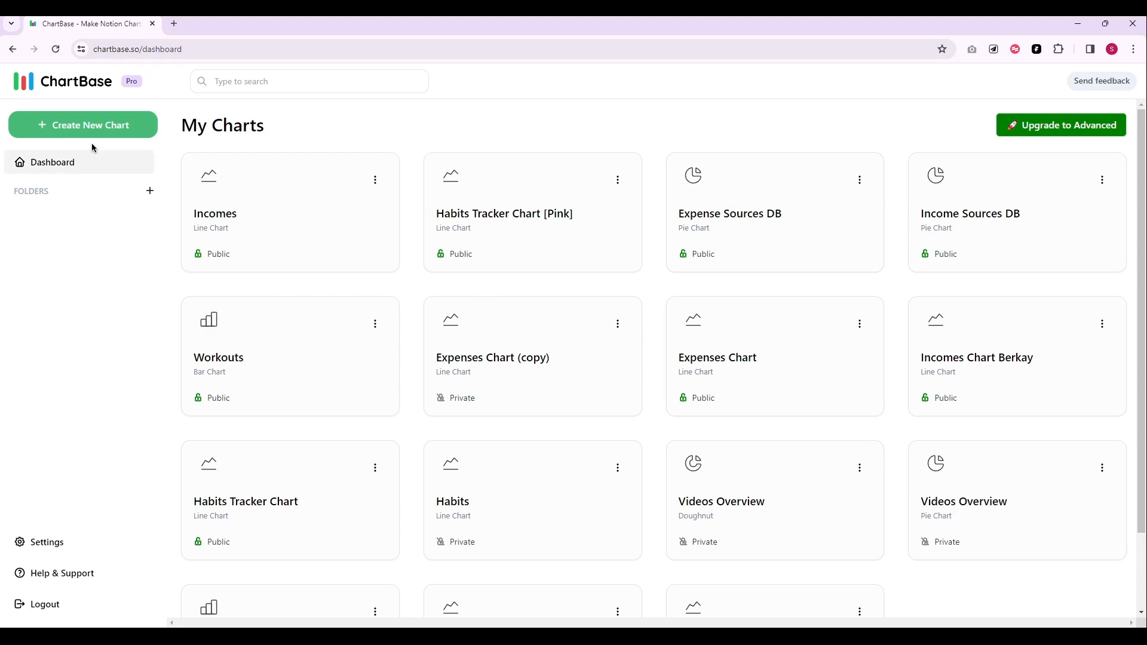
click(93, 125)
click(517, 328)
click(763, 499)
click(460, 294)
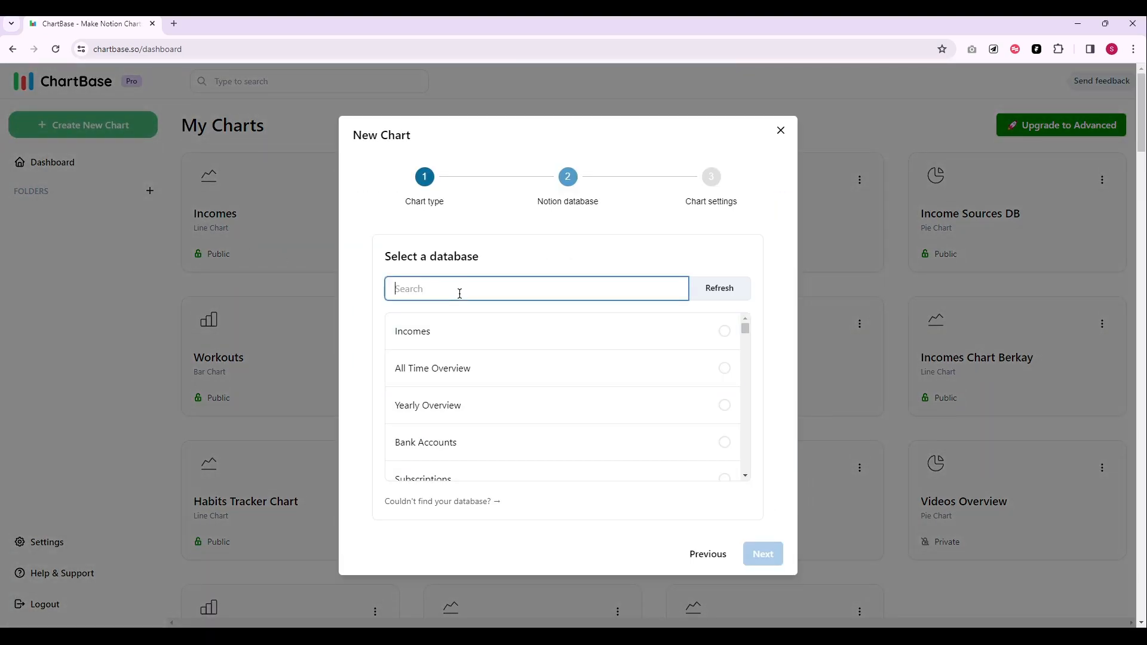
text(Incomes)
click(725, 331)
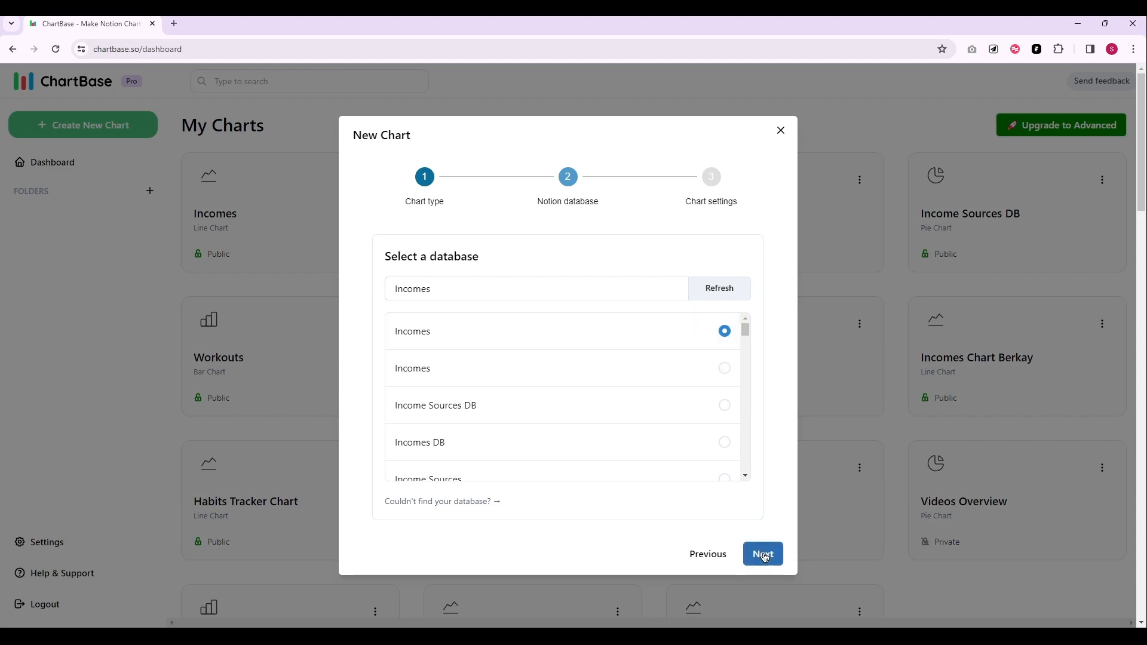
click(763, 554)
Create the chart with Date on the X axis and Income Amount on the Y axis.
click(489, 386)
click(472, 550)
click(511, 442)
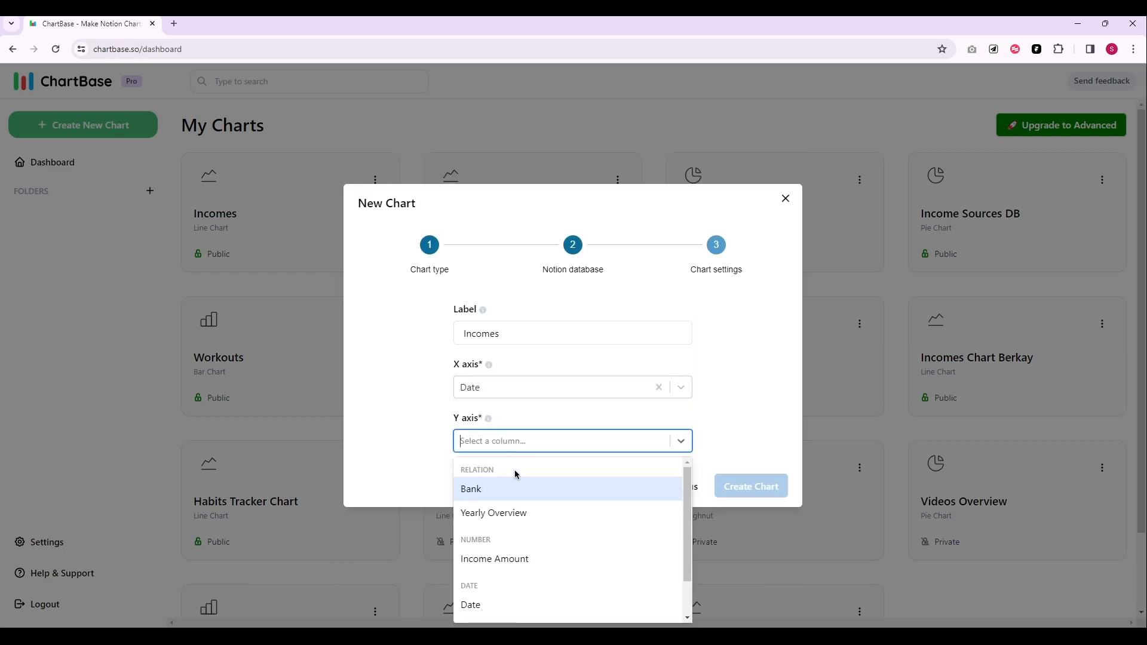
click(505, 559)
click(747, 486)
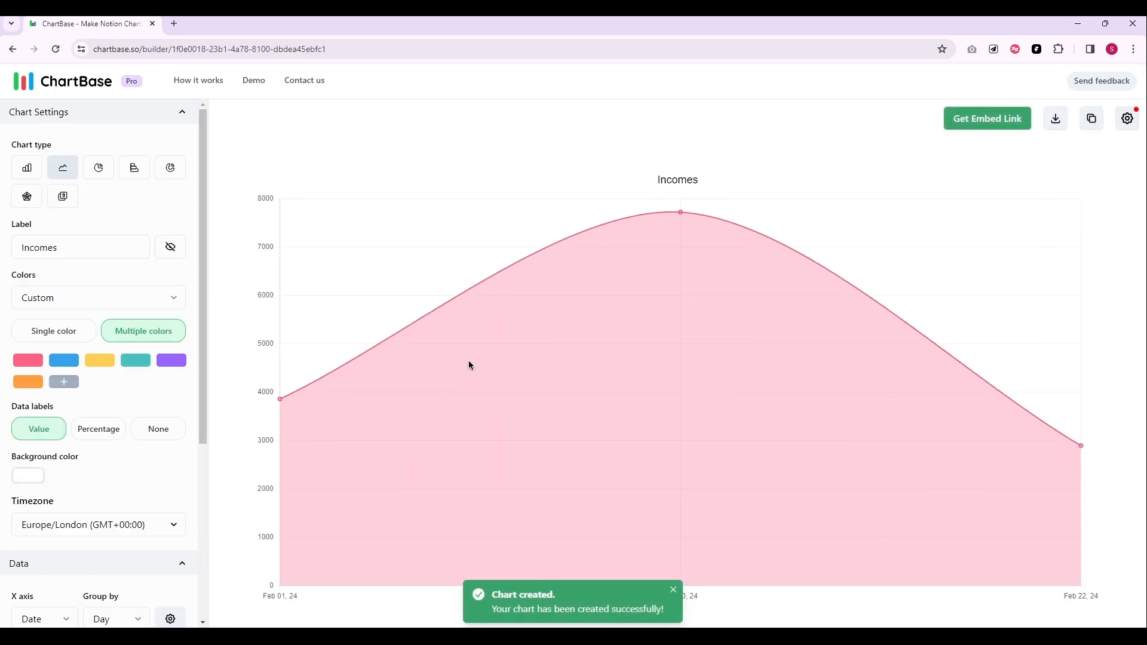
Style the Incomes chart with a single green color and hide its label.
click(56, 337)
click(30, 361)
click(97, 523)
click(85, 266)
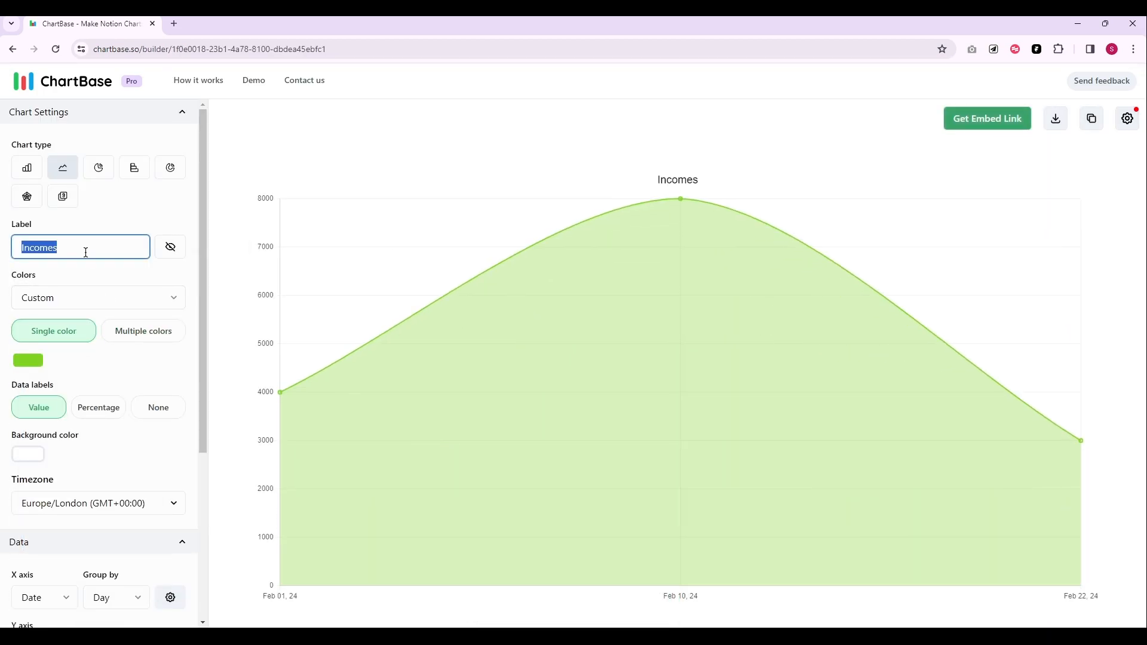
click(170, 246)
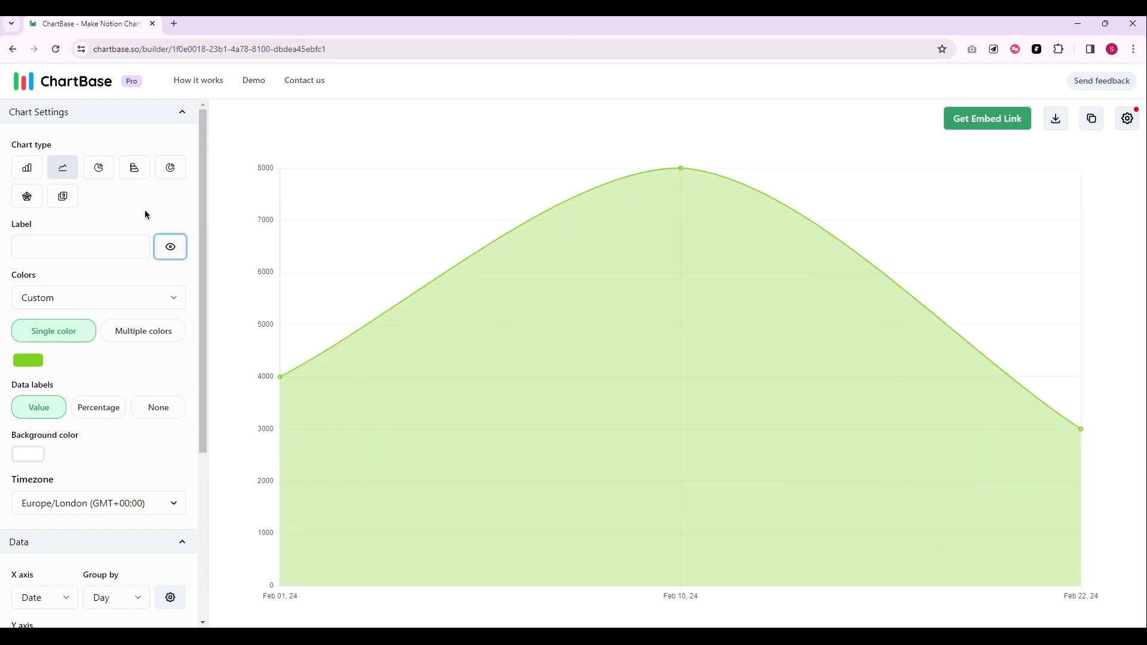
scroll(149, 300, down, 3)
scroll(150, 303, down, 1)
Copy the chart's embed link and embed it under the Incomes Chart heading on the Notion Finance Tracker page.
click(975, 119)
click(1105, 203)
click(733, 261)
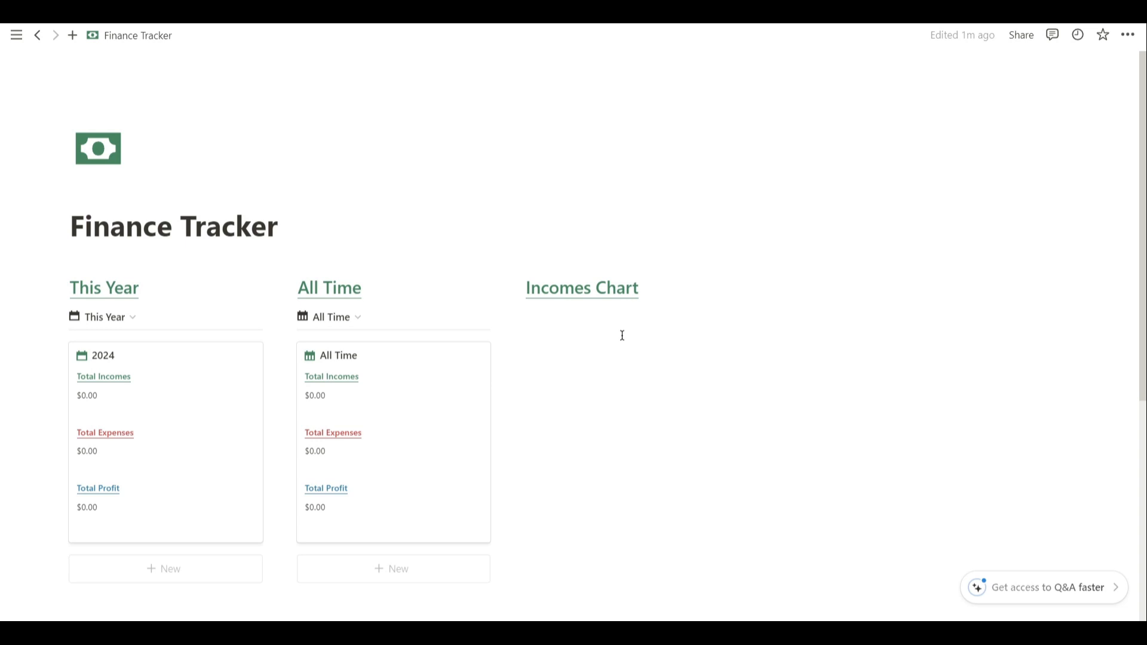
key(ctrl+v)
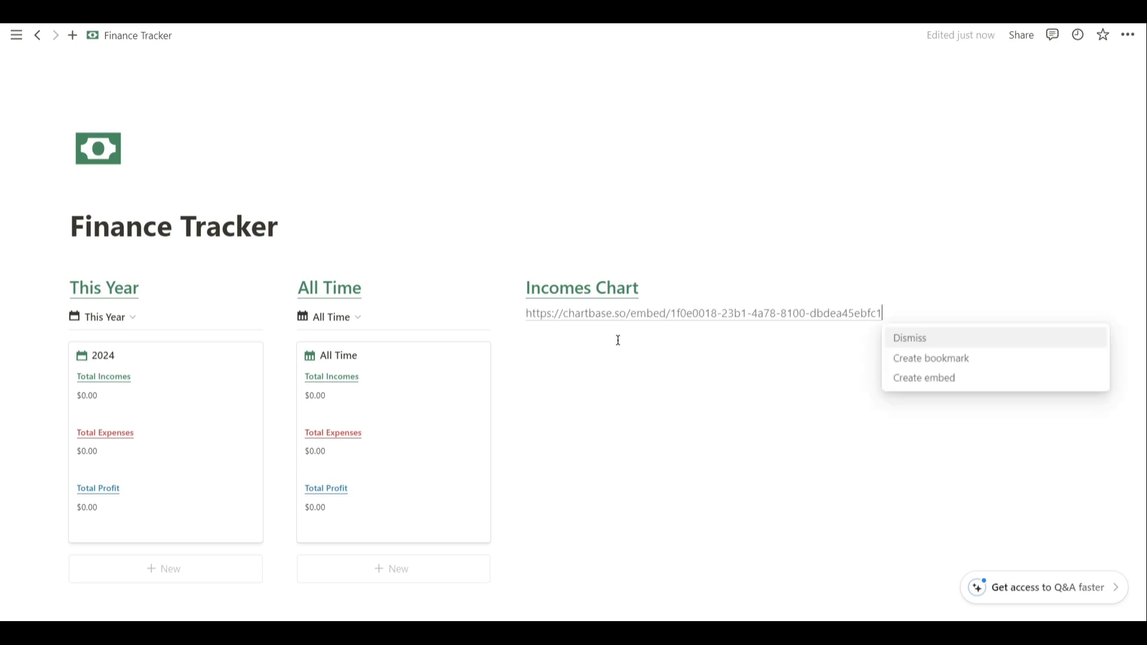
click(922, 379)
Adjust the height of the embedded incomes chart so it roughly matches the neighbouring galleries.
scroll(737, 373, down, 1)
drag(801, 427, 801, 461)
scroll(888, 346, down, 2)
scroll(888, 346, up, 1)
drag(800, 361, 799, 389)
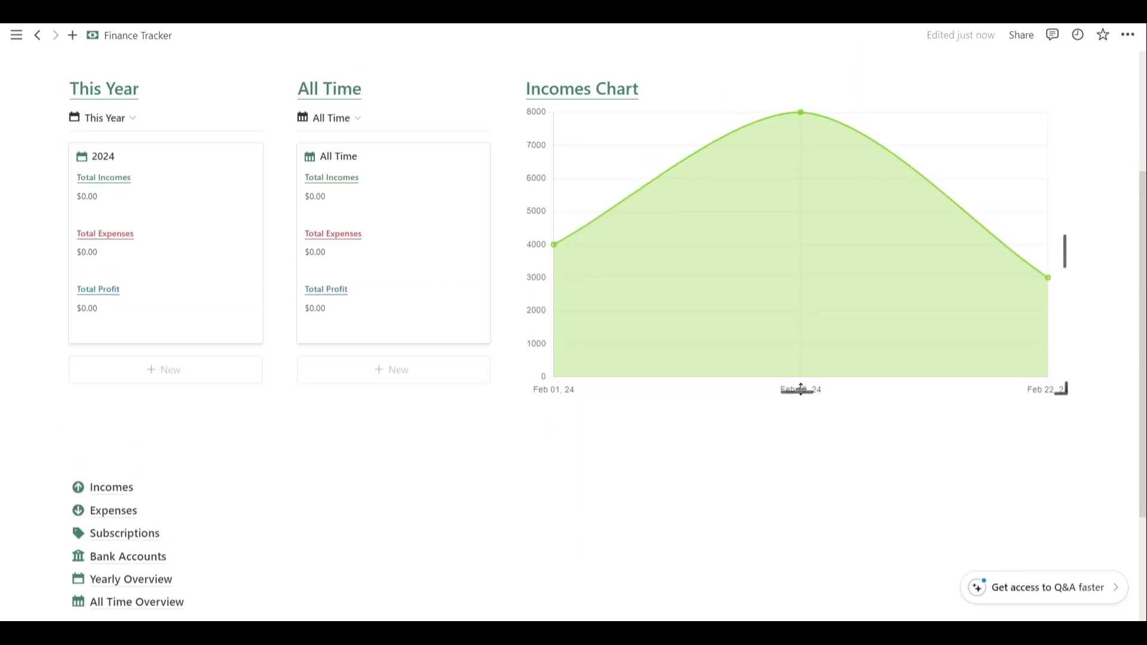
In the Incomes database, add a New Income entry dated February 11, 2024 with an amount of $9,000.
scroll(810, 369, up, 2)
scroll(152, 320, down, 5)
click(151, 320)
click(143, 264)
click(353, 249)
click(384, 337)
click(453, 336)
click(536, 250)
text(9,000)
key(Return)
Add another New Income entry dated February 19, 2024 with an amount of $7,000.
click(197, 273)
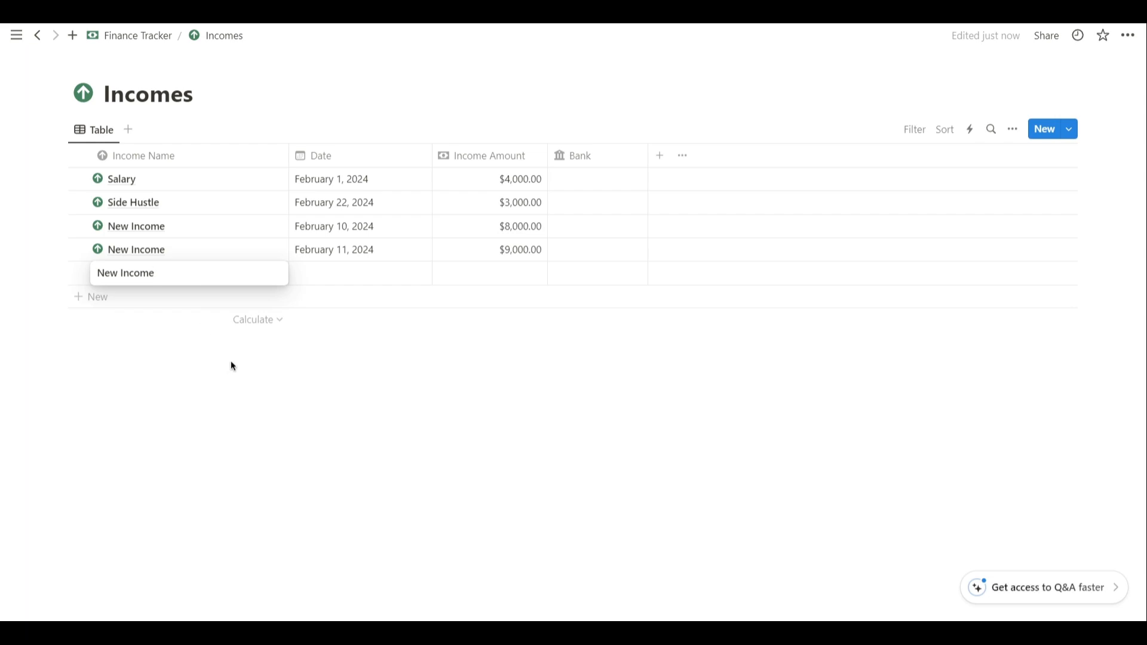
click(199, 365)
click(339, 281)
click(318, 383)
click(519, 282)
click(519, 283)
text(7000)
key(Return)
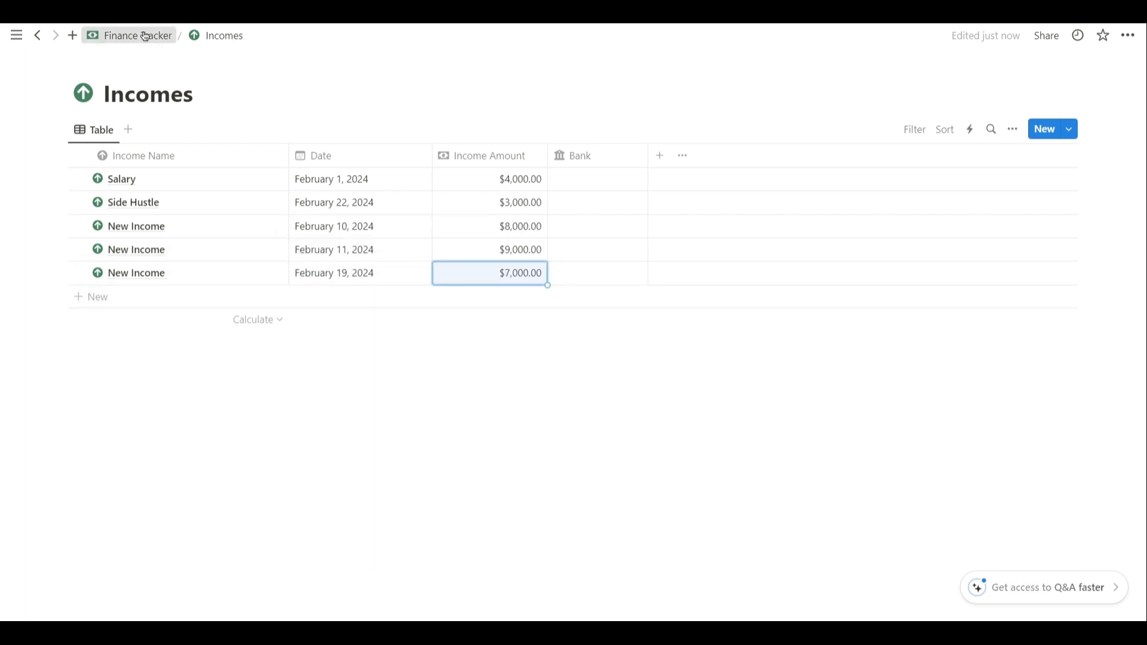
Return to the Finance Tracker page and insert a two-column layout below the galleries and chart.
click(144, 36)
scroll(802, 301, down, 2)
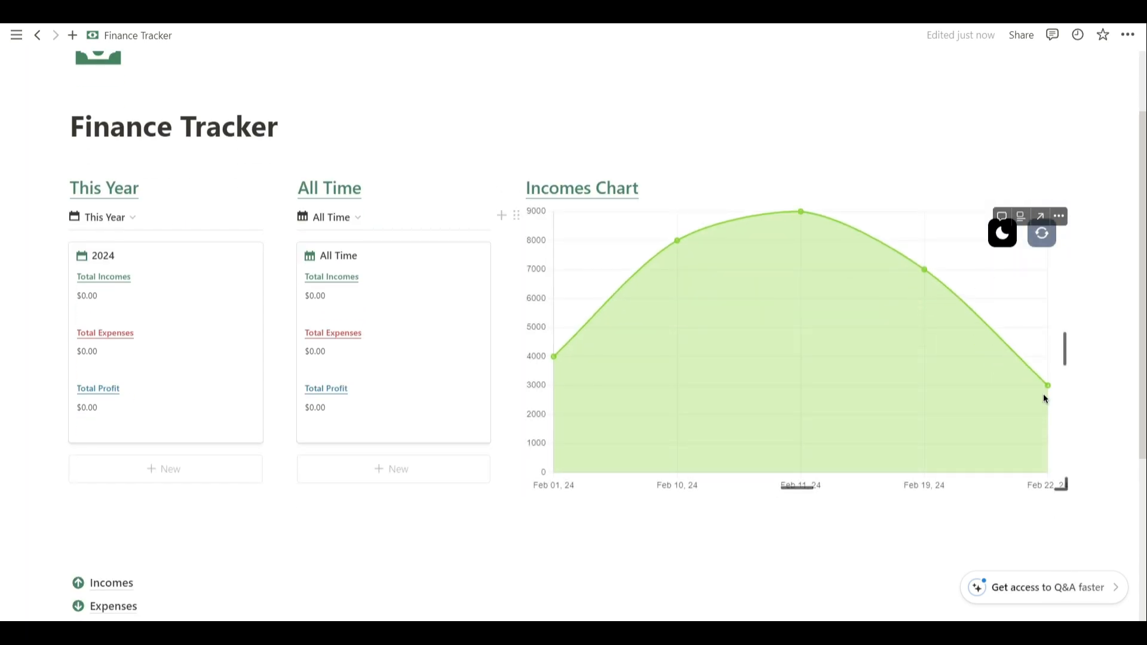
scroll(753, 231, down, 3)
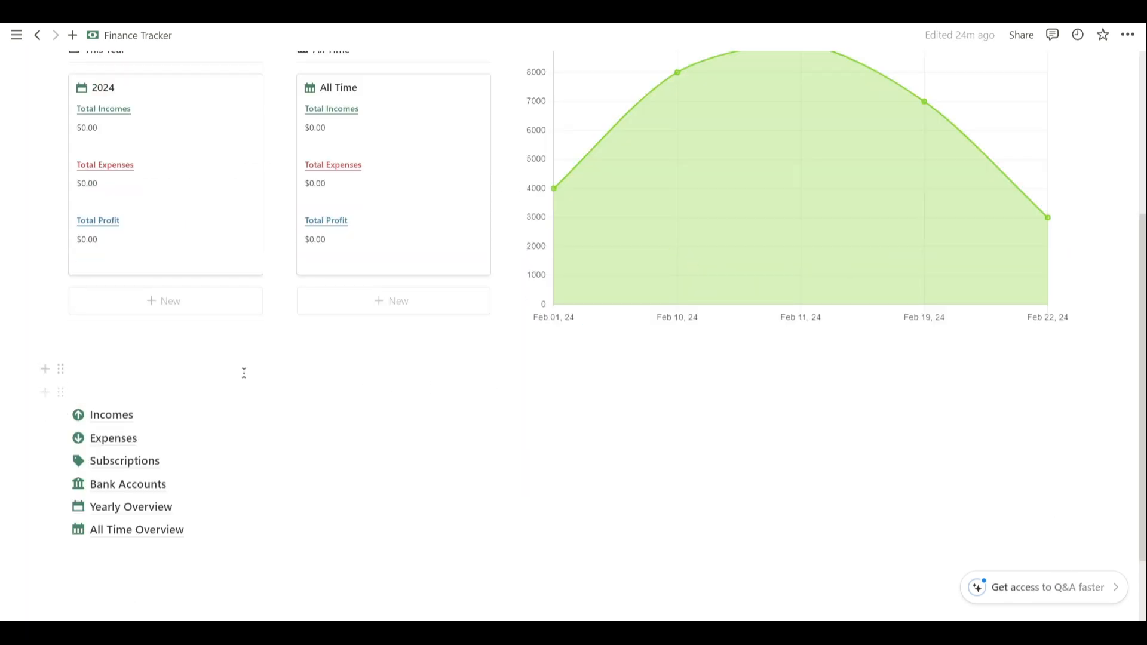
key(Return)
text(/2c)
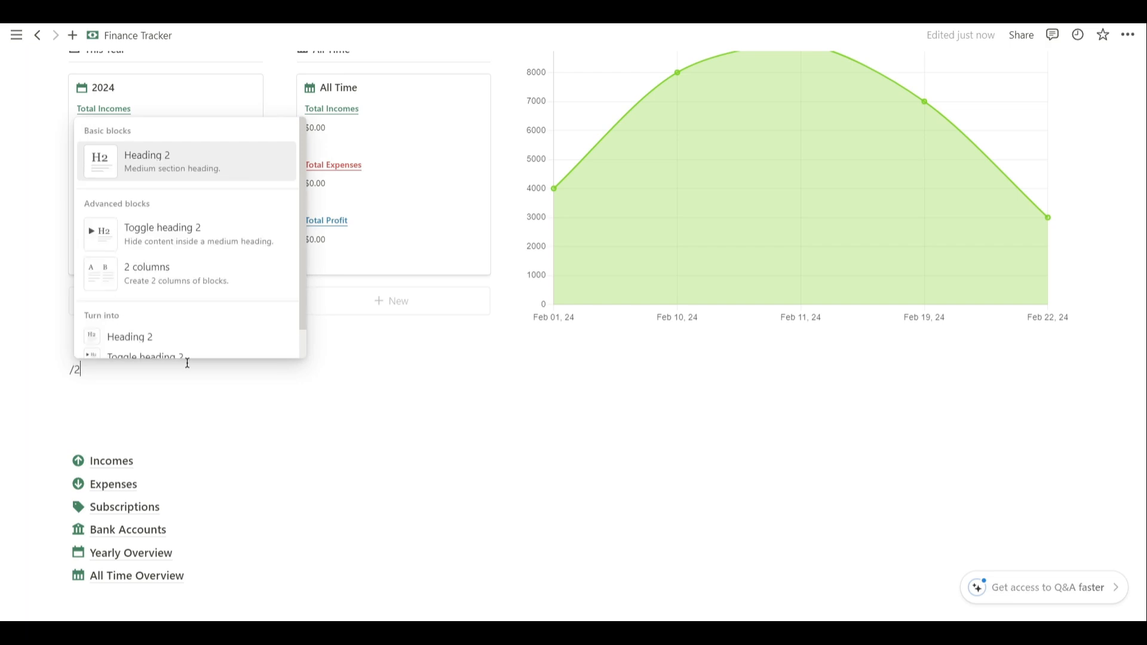
key(Return)
Add an Incomes Tracker heading 2 in the first column, underlined and colored green.
text(/h)
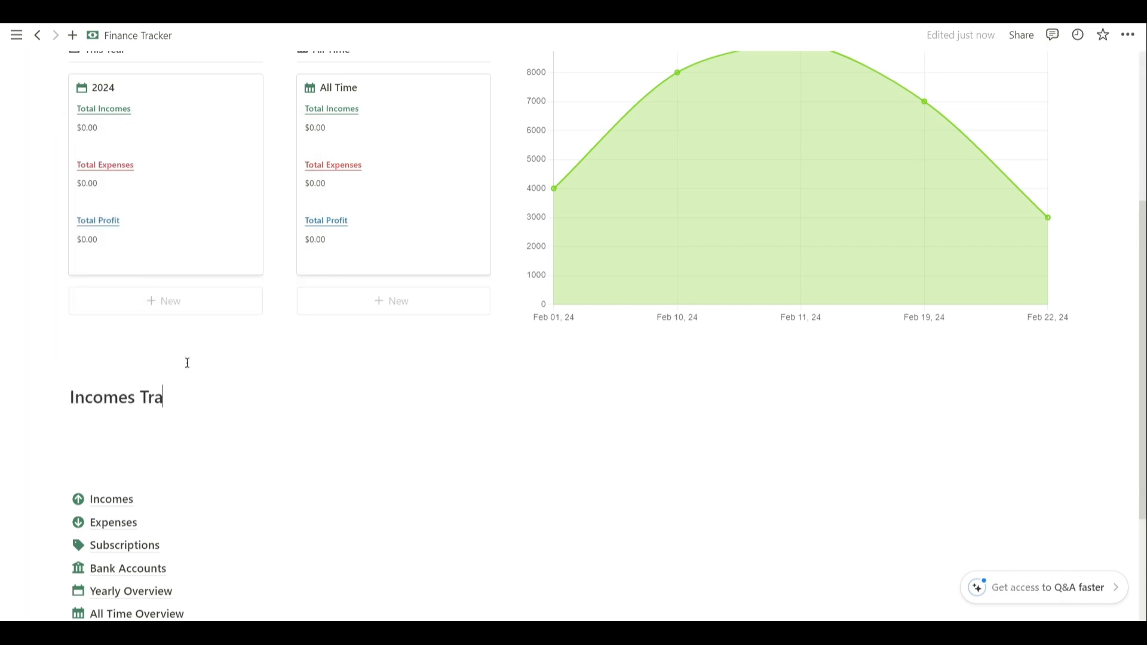
triple_click(150, 397)
click(399, 364)
click(382, 378)
Underline the second column's Expenses Tracker heading and color it green.
click(693, 395)
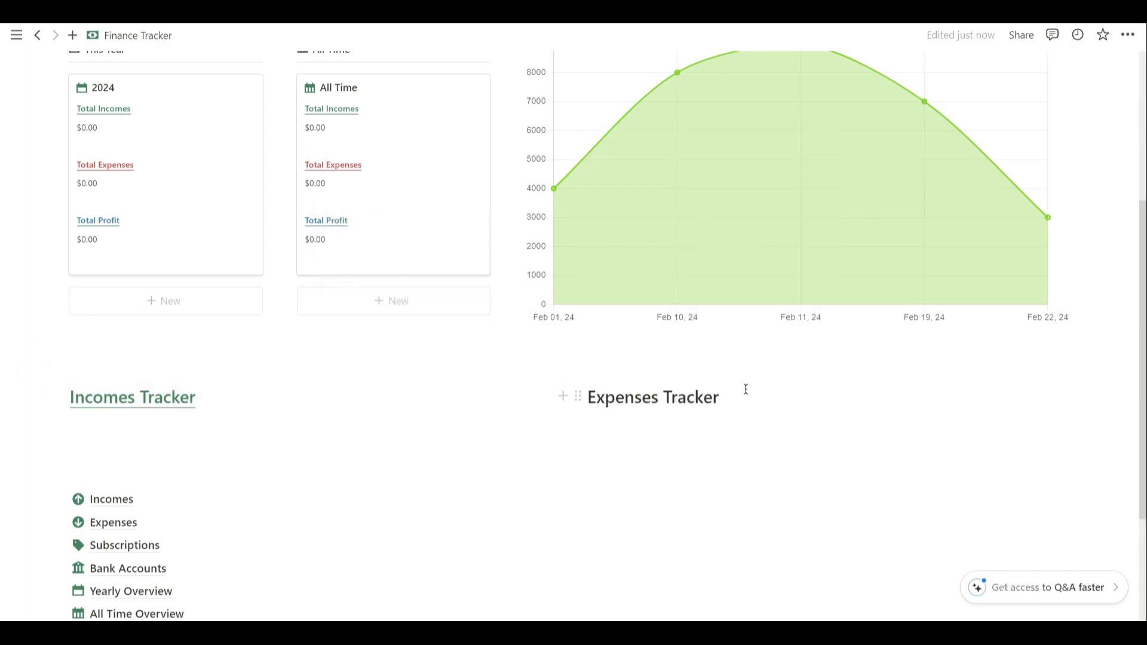
triple_click(654, 400)
click(926, 364)
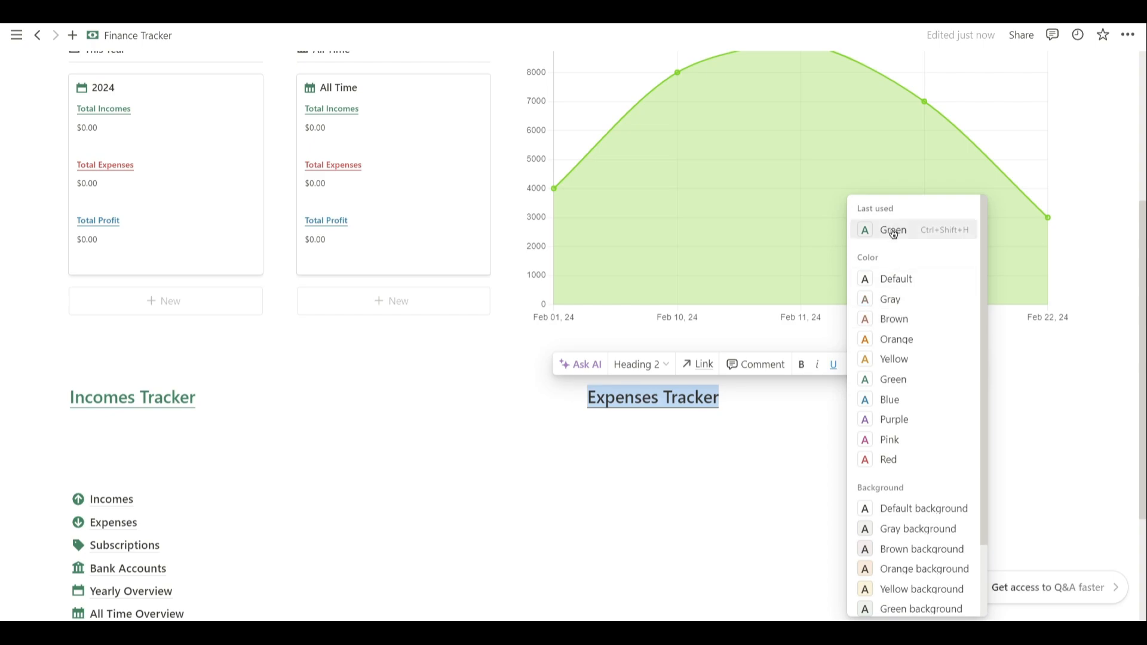
click(884, 379)
Insert a linked view of the Incomes database under the Incomes Tracker heading, starting from an empty view.
scroll(197, 378, down, 3)
click(197, 378)
click(64, 315)
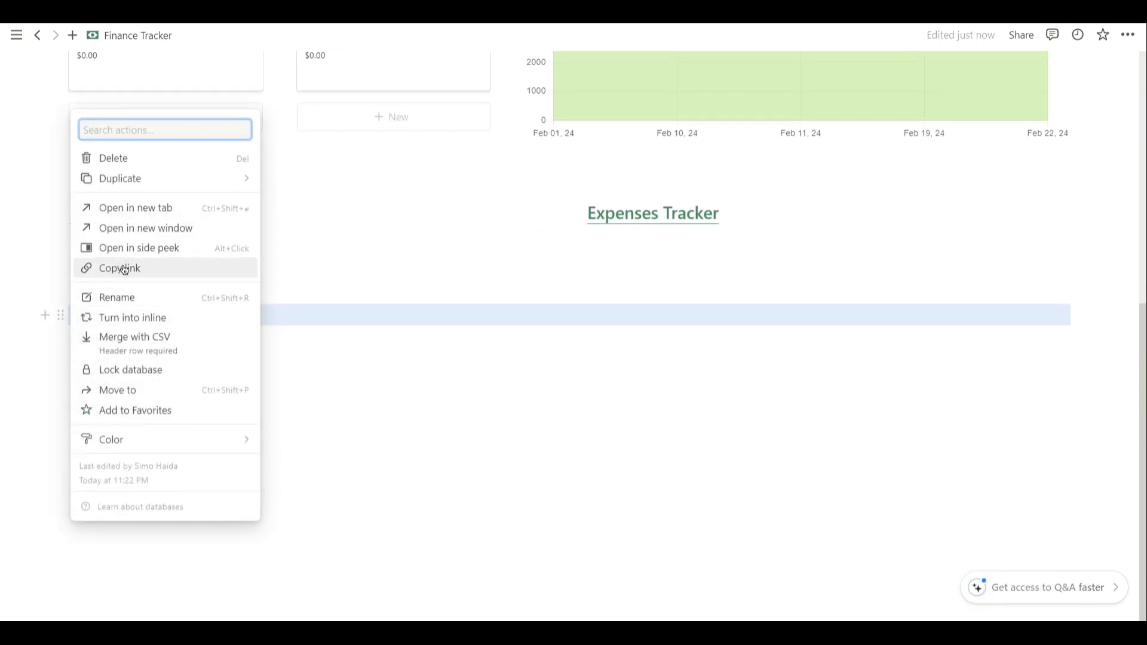
click(113, 266)
click(159, 248)
key(ctrl+v)
click(786, 278)
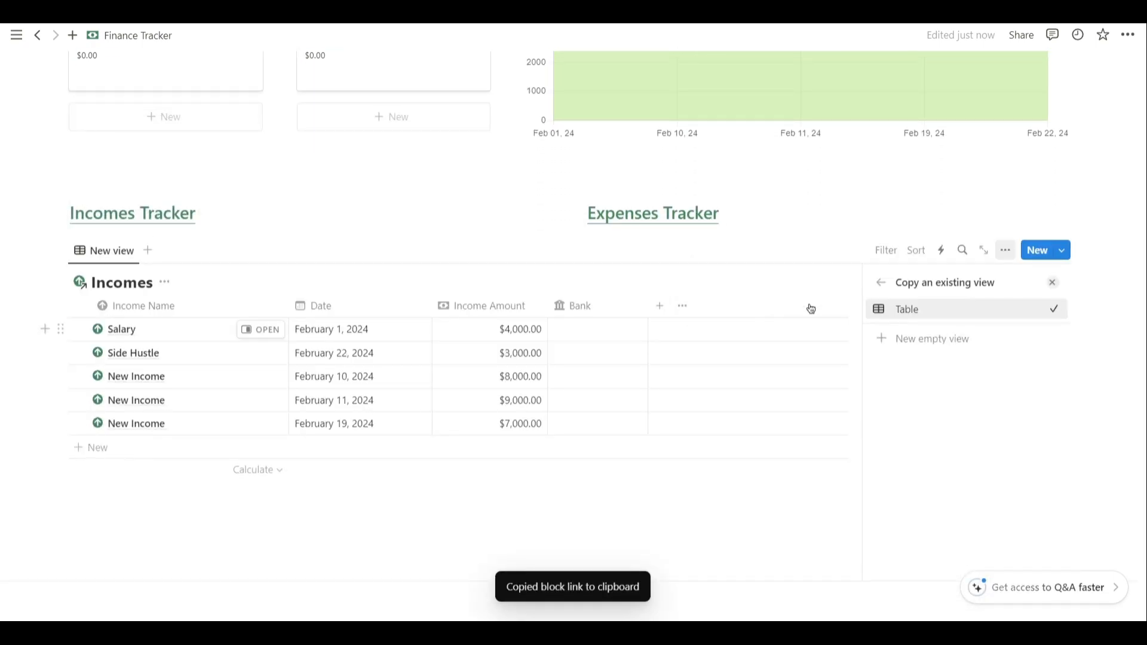
click(896, 338)
Configure the new view as a list named This Month with a calendar icon and the database title hidden.
click(956, 402)
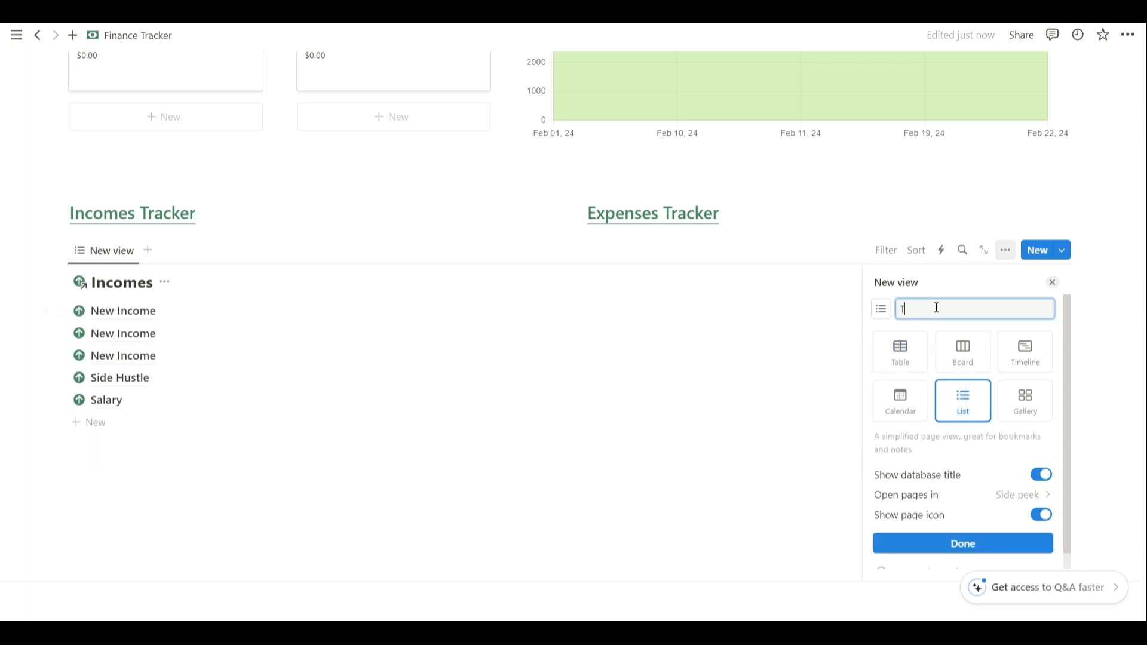
click(889, 315)
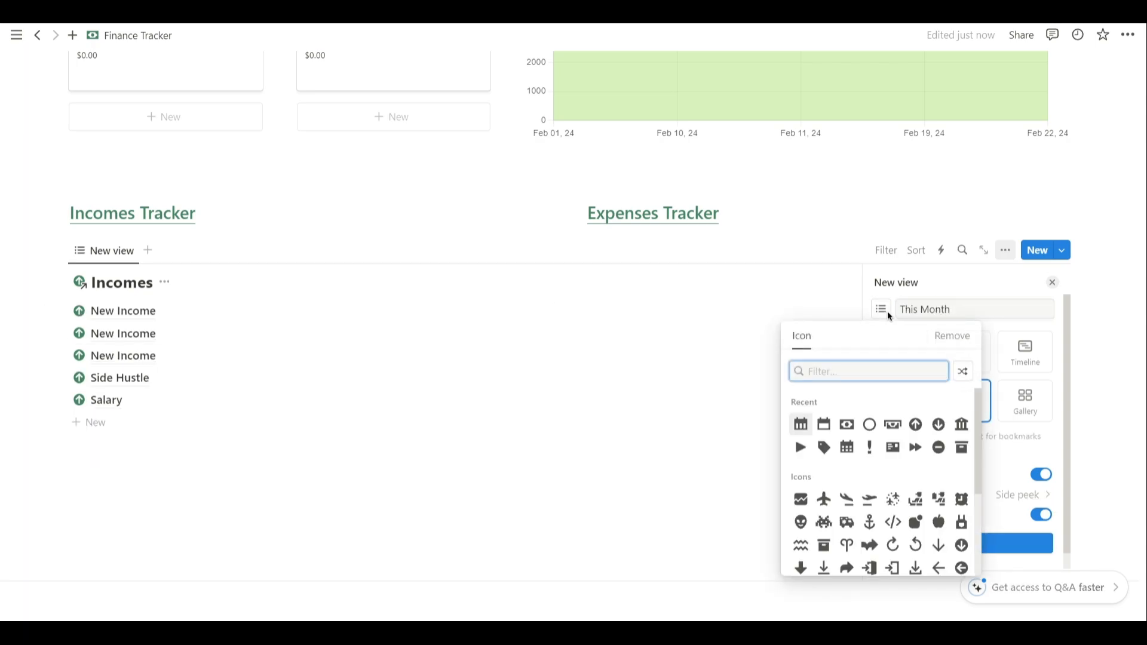
text(calend)
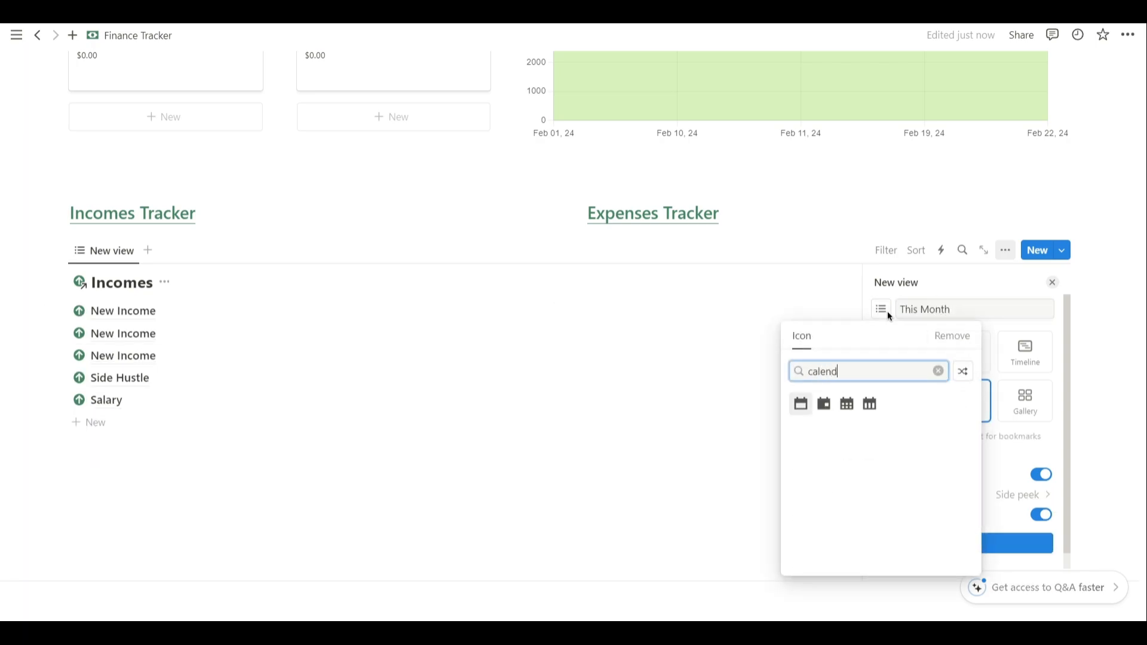
click(847, 404)
click(991, 460)
click(973, 525)
Show the Income Amount and Bank properties in the incomes This Month list, placing Date last.
click(951, 385)
scroll(957, 404, down, 1)
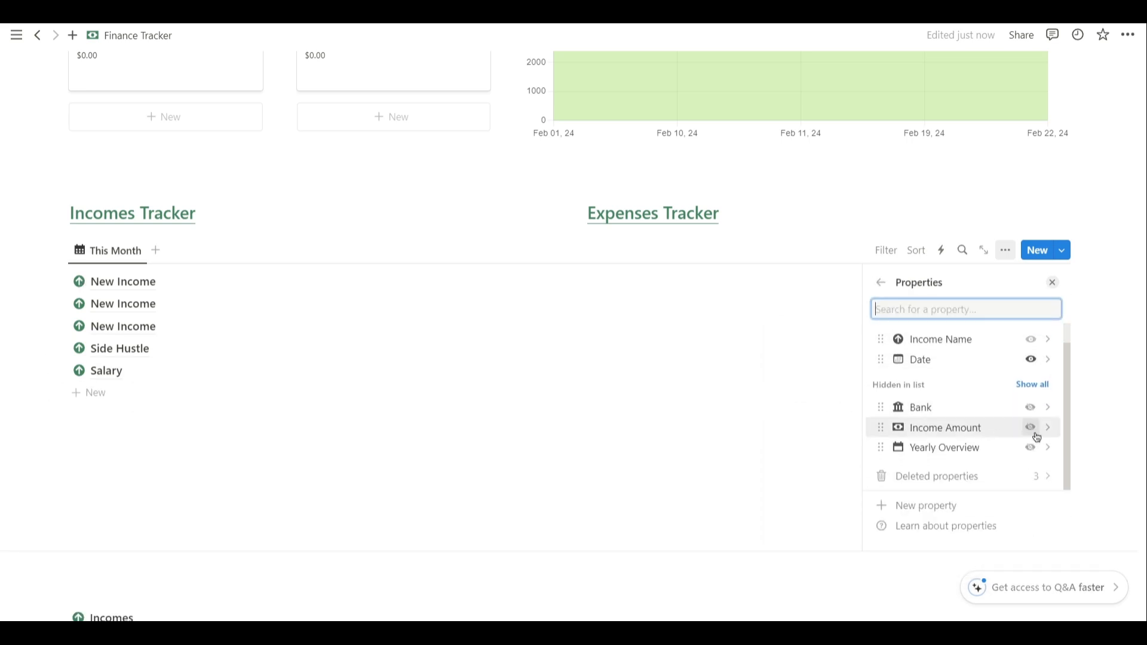
click(1031, 429)
click(1031, 424)
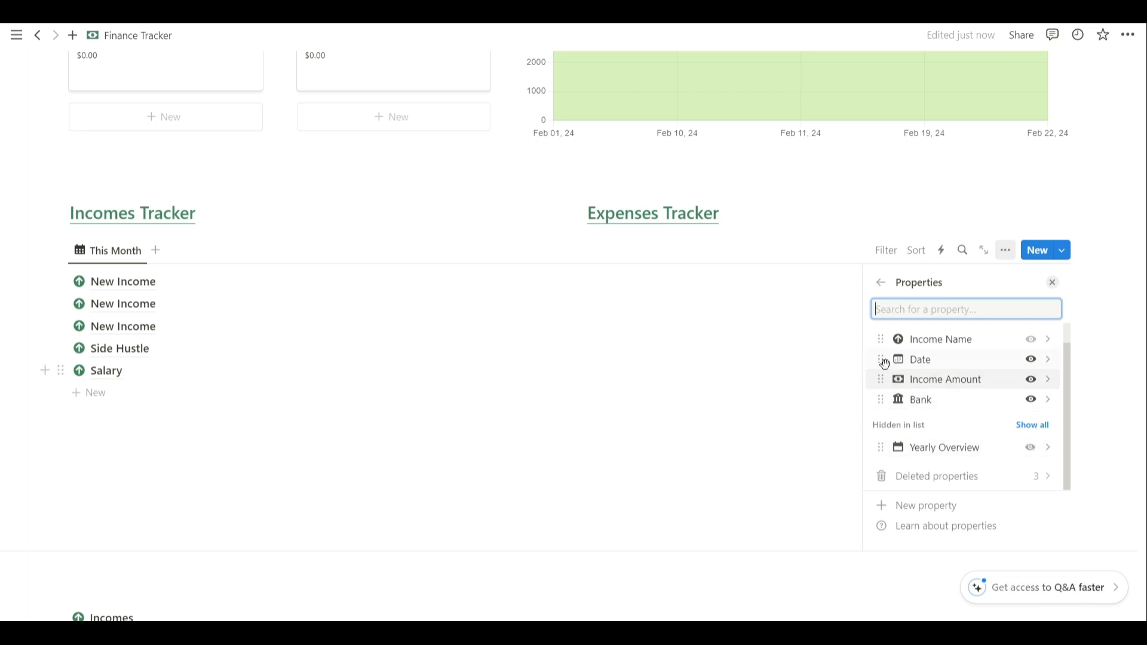
drag(884, 356, 885, 359)
drag(884, 399, 884, 379)
click(710, 423)
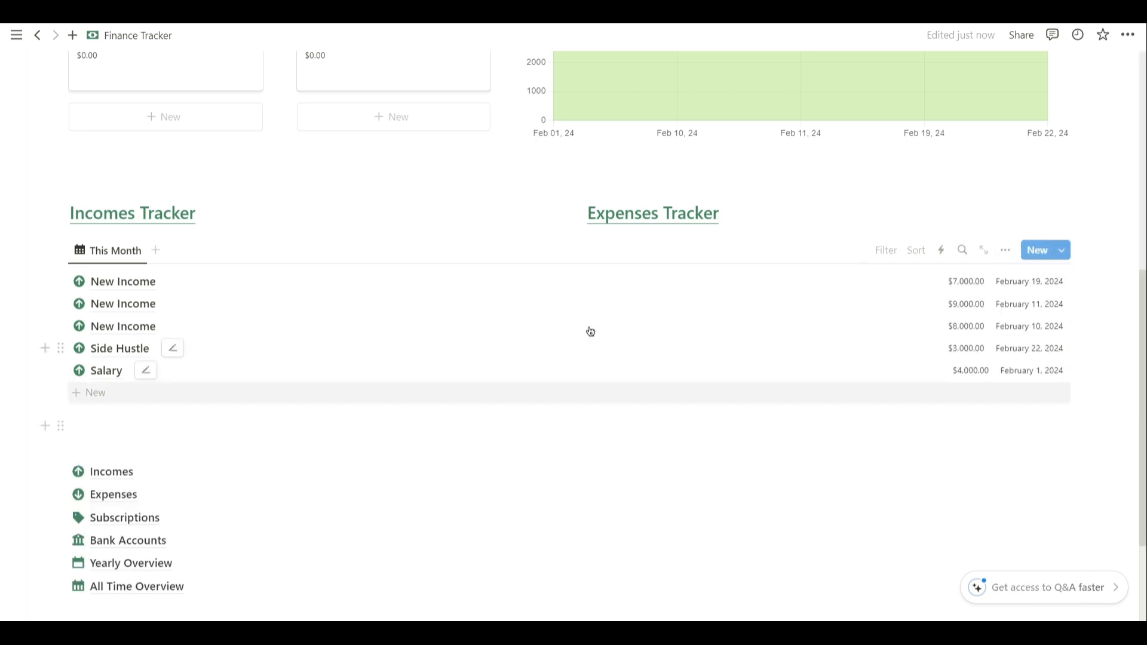
Filter the incomes list to dates in this month, save that for everyone, and move the view into the Incomes Tracker column.
click(881, 253)
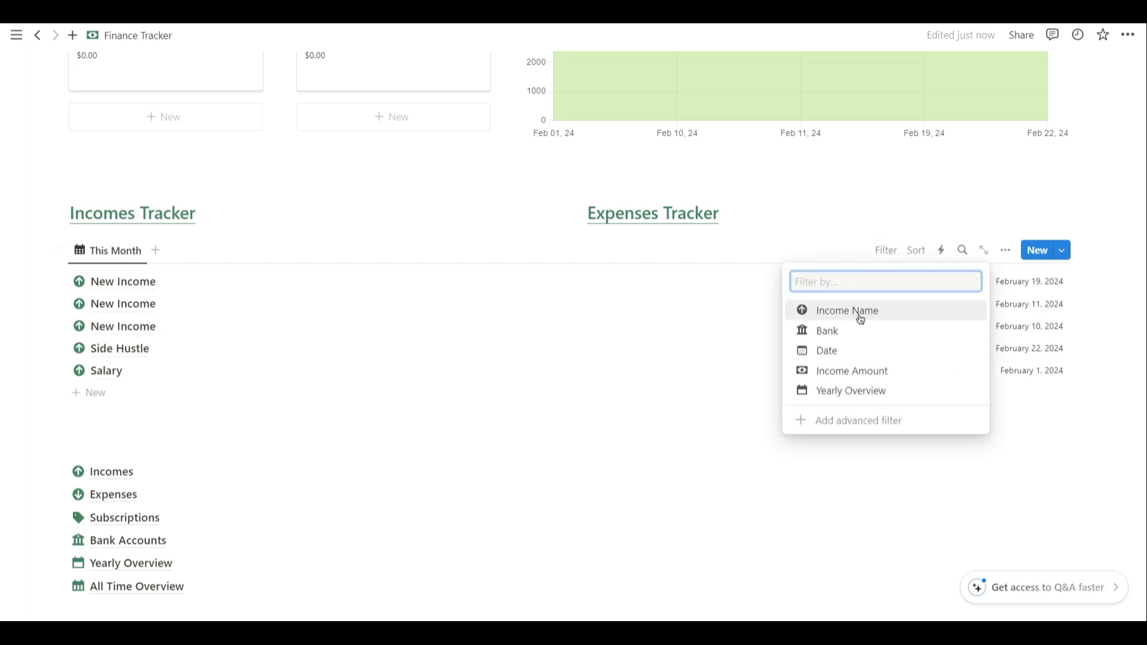
click(854, 355)
click(152, 303)
click(152, 303)
click(167, 330)
click(111, 397)
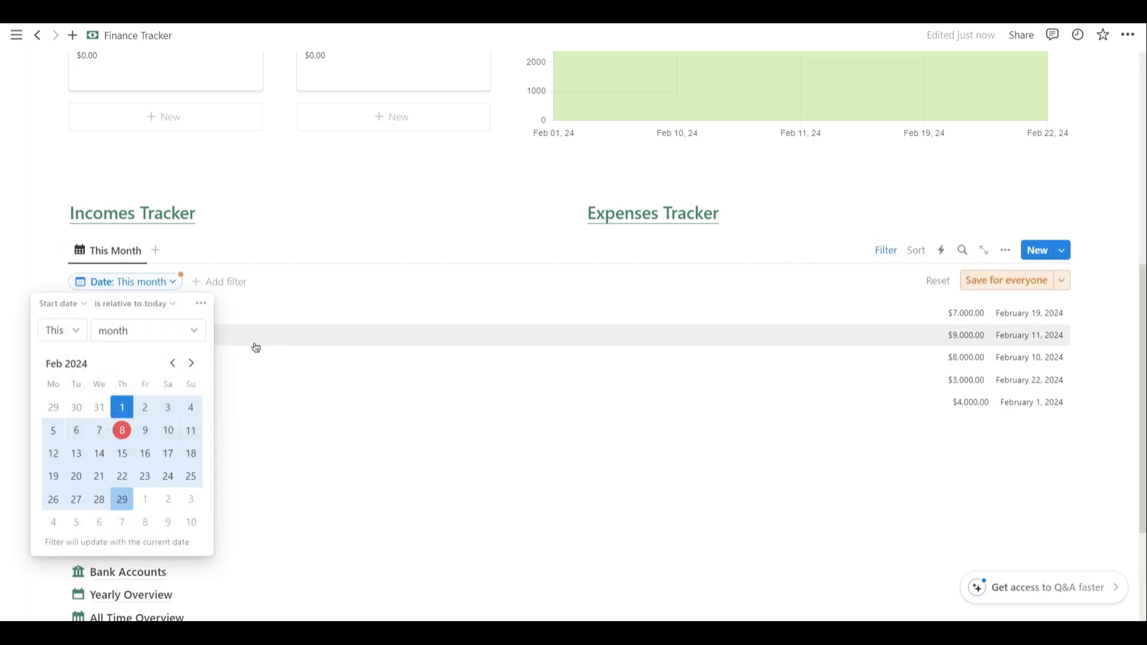
click(1006, 281)
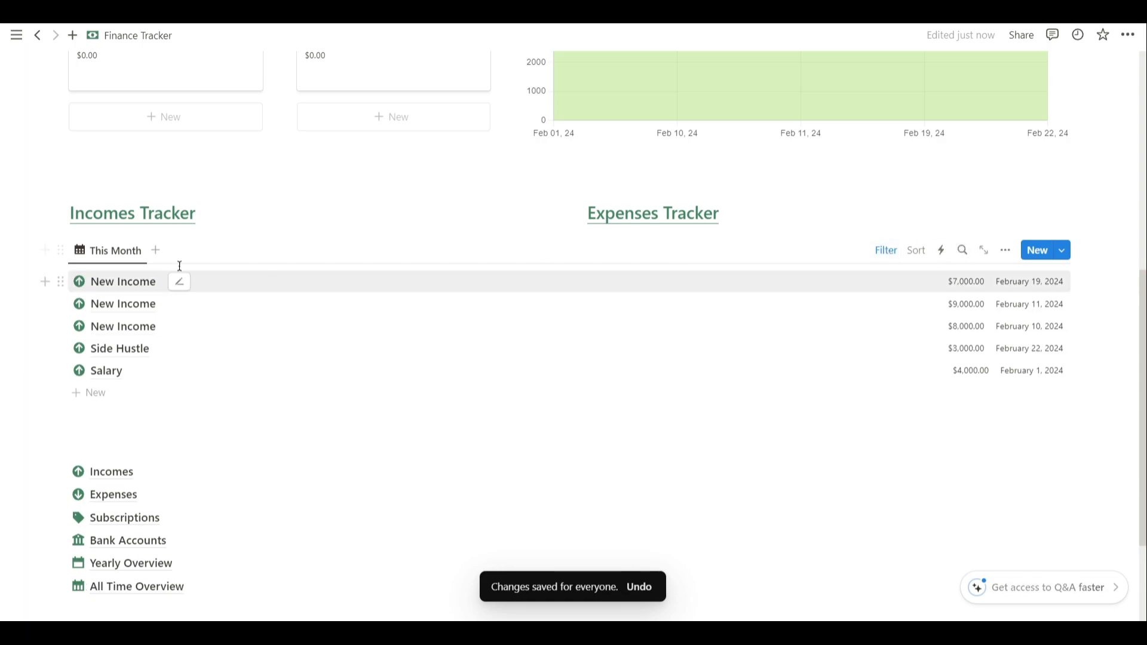
drag(61, 250, 263, 276)
Insert a linked view of the Expenses database under the Expenses Tracker heading, starting from an empty view.
click(663, 240)
scroll(185, 310, down, 2)
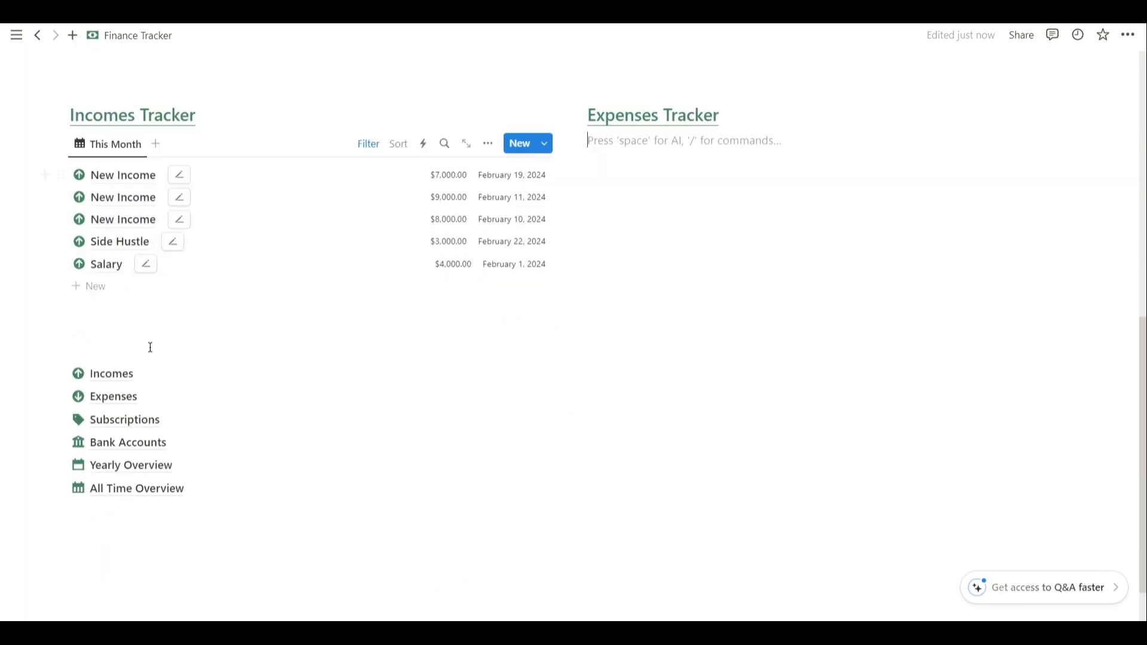
click(62, 394)
click(123, 349)
scroll(764, 252, up, 2)
click(763, 249)
key(ctrl+v)
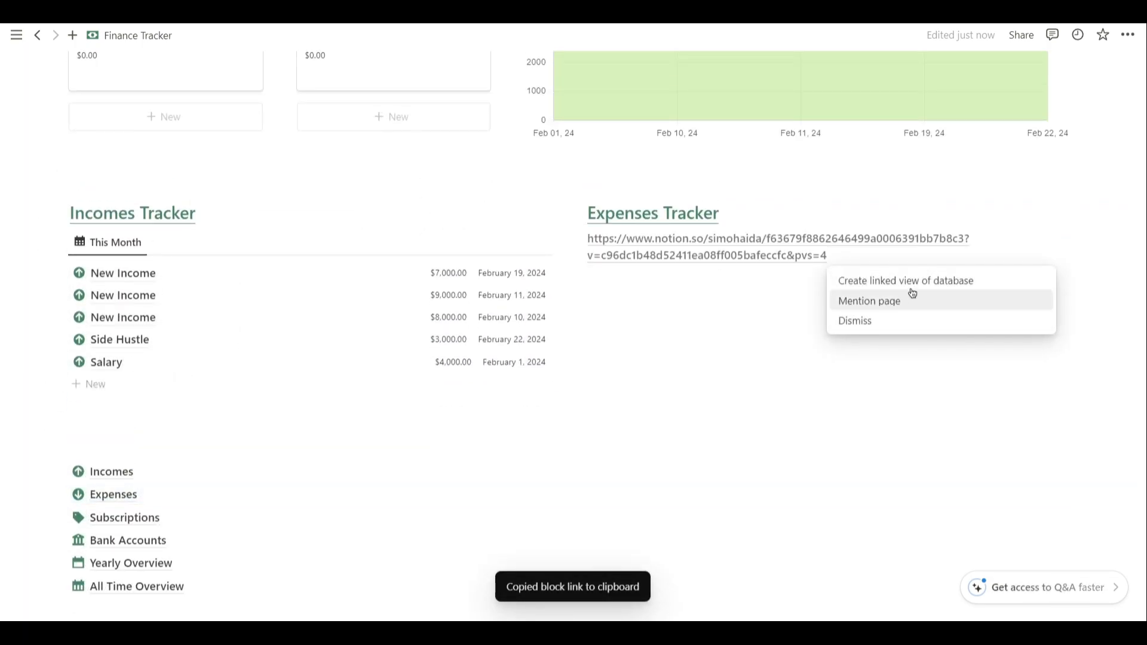
click(842, 282)
click(952, 338)
Configure the new expenses view as a list named This Month with a calendar icon and the database title hidden.
click(971, 389)
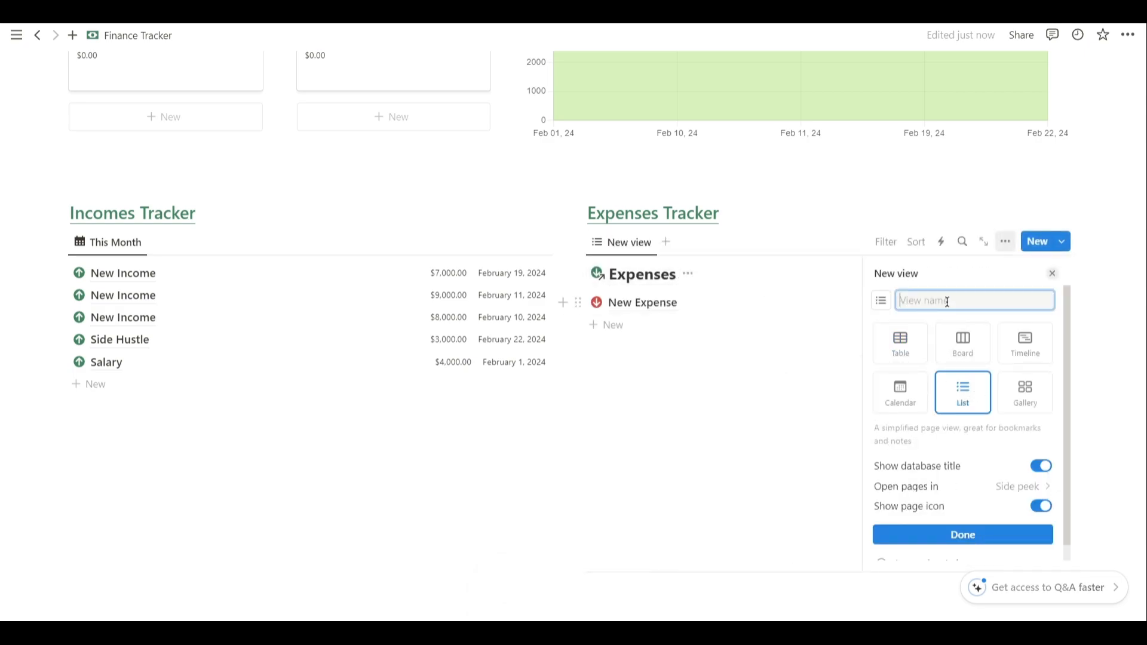
click(880, 299)
click(801, 414)
click(1041, 466)
scroll(977, 419, down, 1)
click(983, 490)
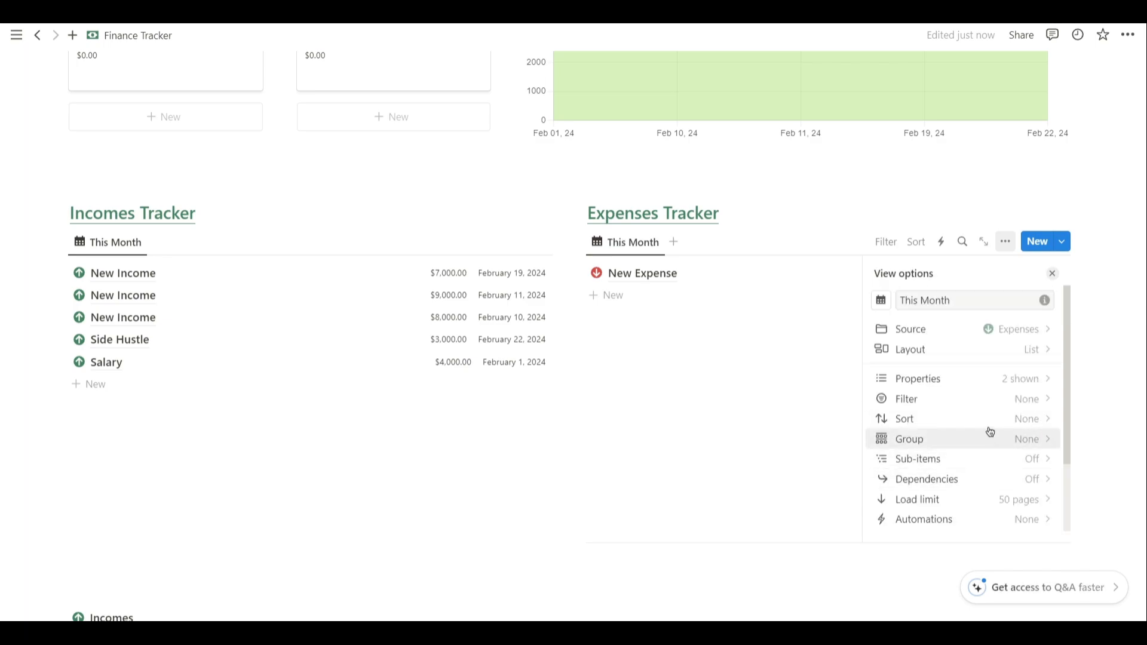
Show the Bank and Expense Amount properties in the expenses This Month list, with Date placed after them.
click(956, 380)
click(1030, 421)
click(1030, 441)
scroll(959, 389, down, 1)
scroll(958, 389, up, 1)
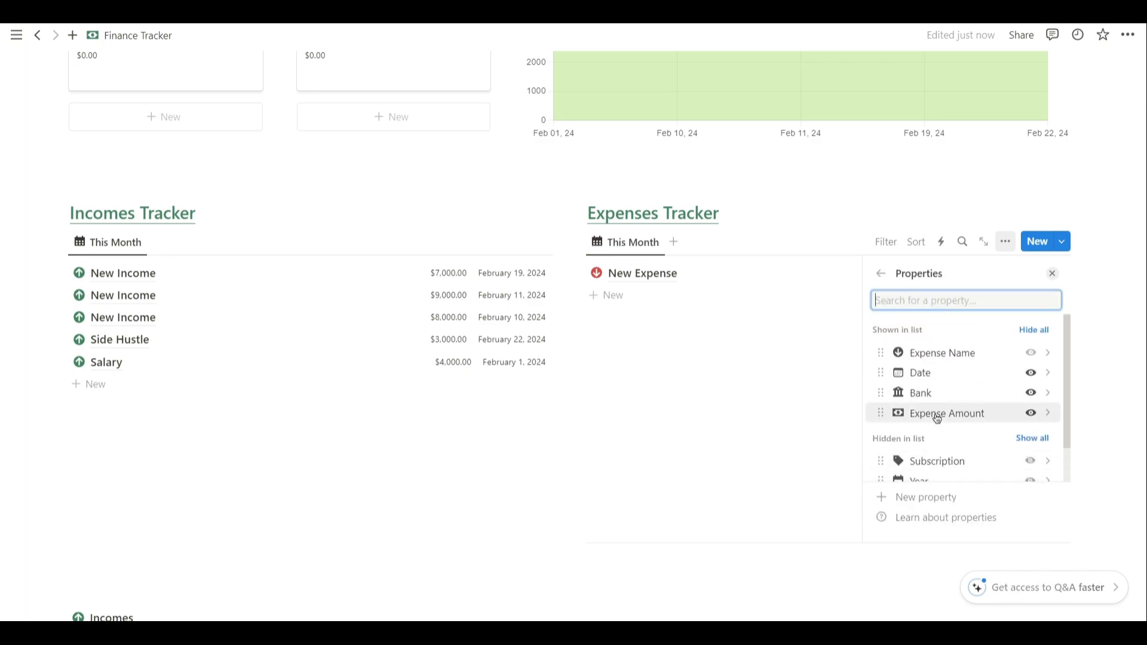
drag(919, 377, 924, 412)
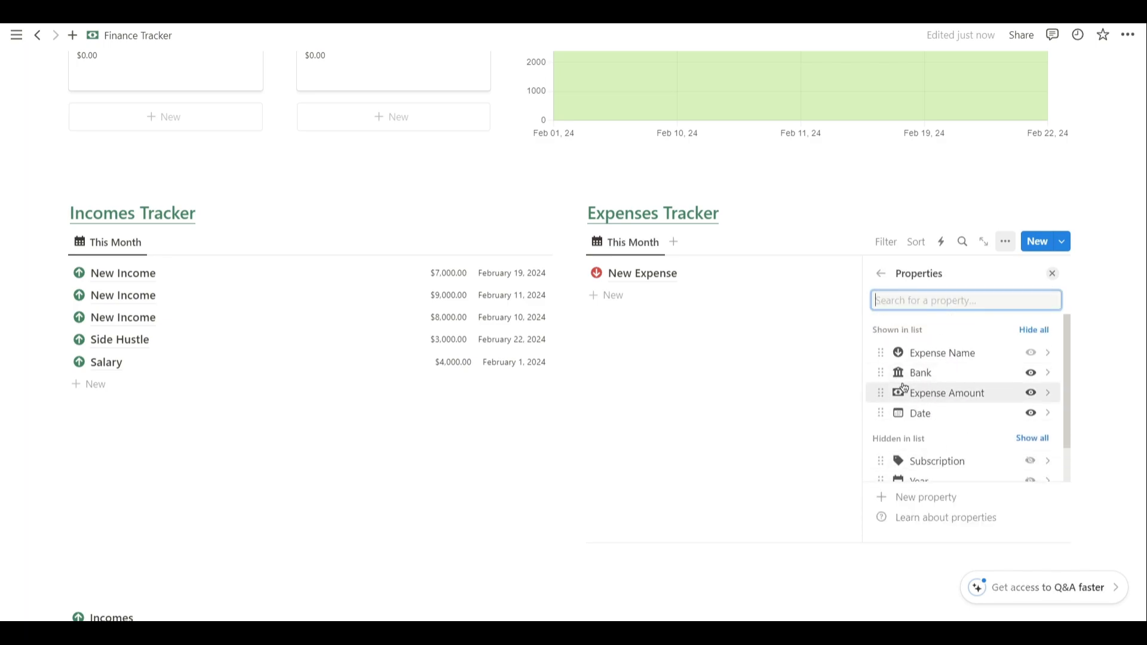
click(819, 368)
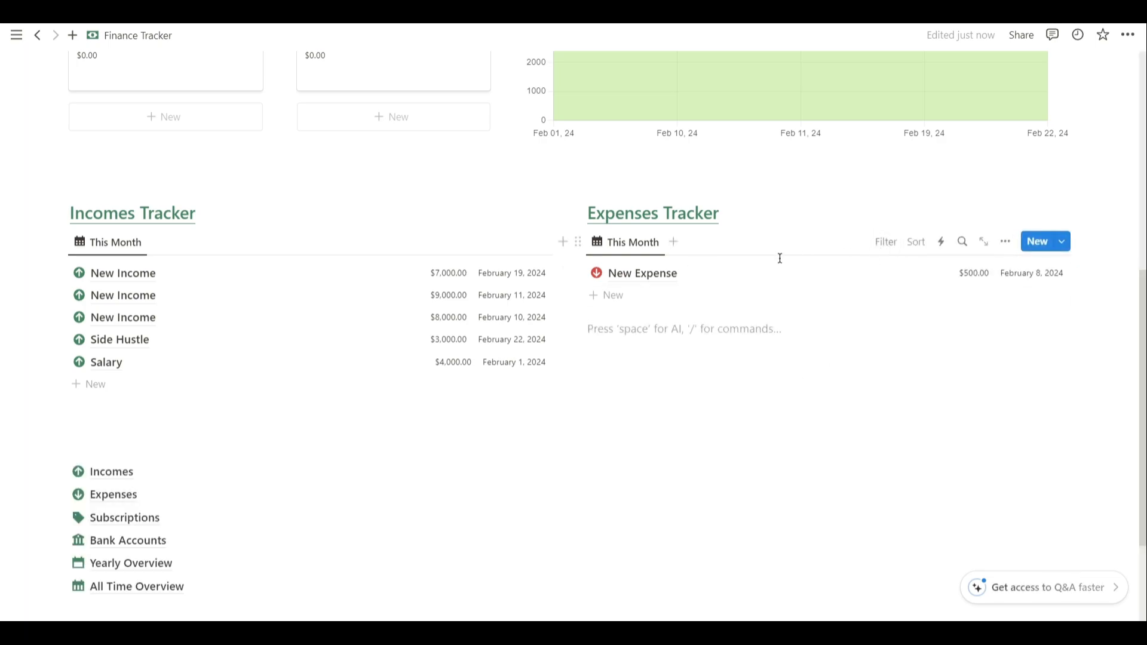
Filter the expenses list to dates in this month, save it for everyone, and hide the filter bar.
click(886, 241)
click(830, 340)
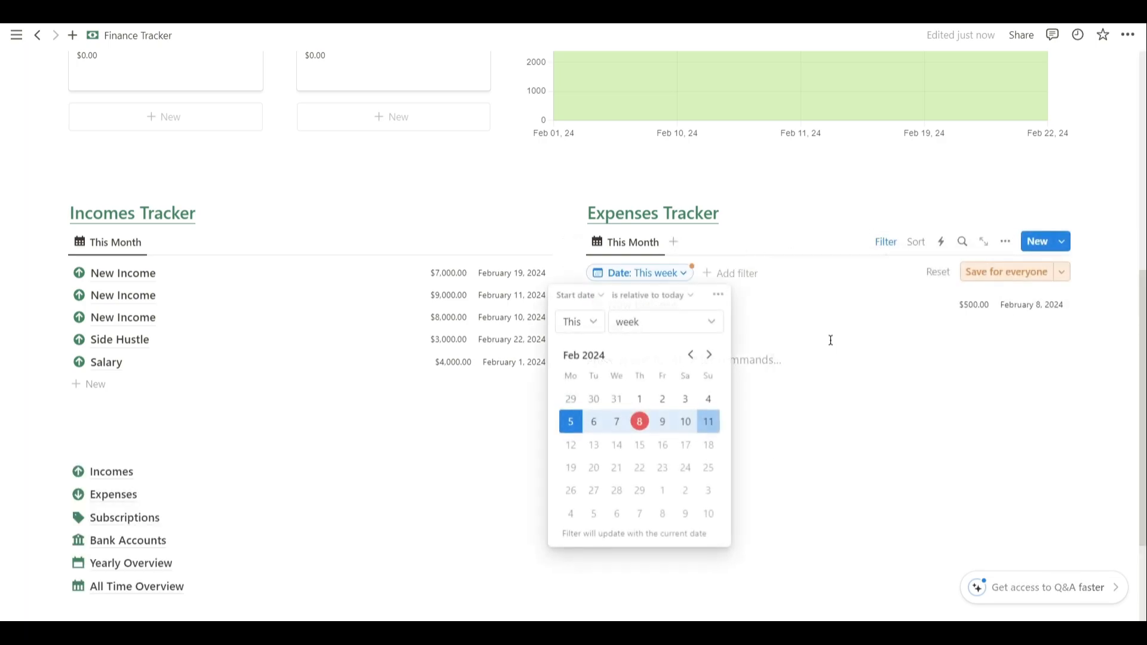
click(707, 325)
click(696, 387)
click(1006, 272)
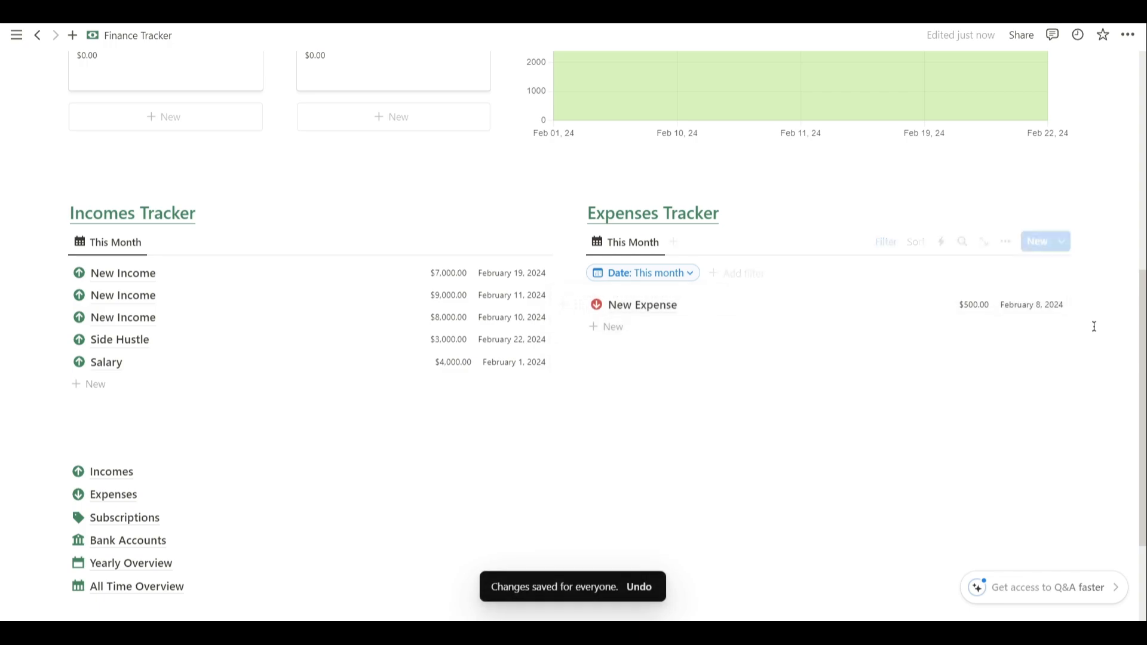
click(886, 247)
Add a new entry named Rent to the Expenses Tracker list.
click(717, 296)
text(Rent)
click(772, 418)
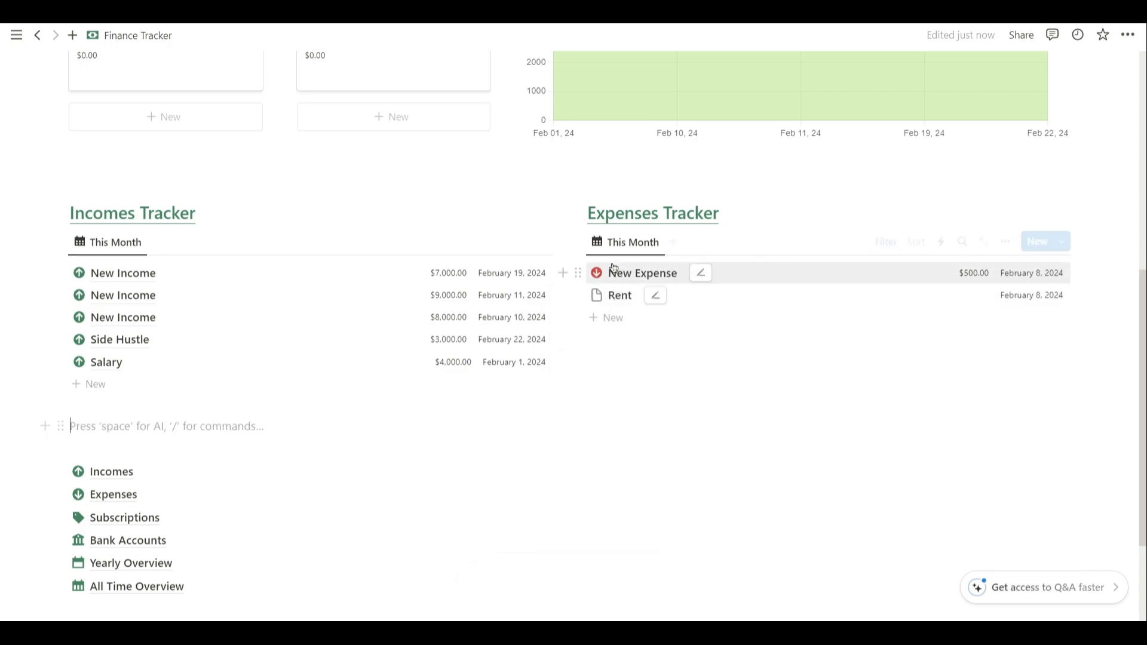
Apply the New Expense template to the Rent entry.
click(1062, 241)
click(1121, 293)
click(1008, 279)
click(639, 349)
click(678, 351)
click(745, 301)
click(654, 402)
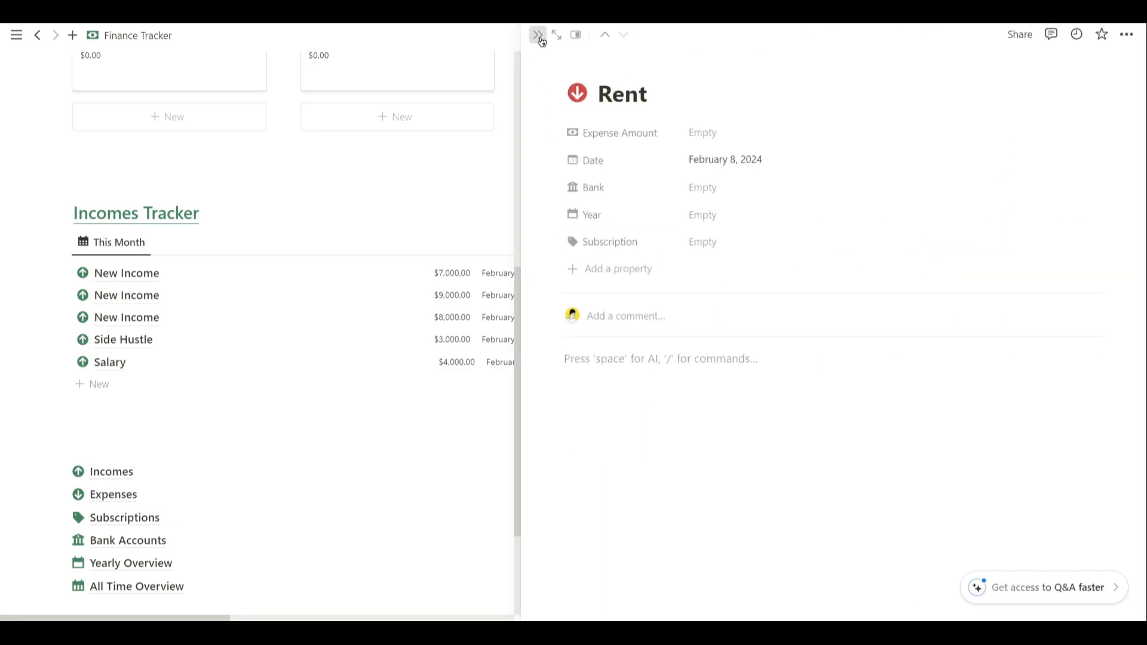
click(538, 35)
Set the Rent entry's expense amount to 2000, its bank to Savings Account and its year to 2024.
click(980, 297)
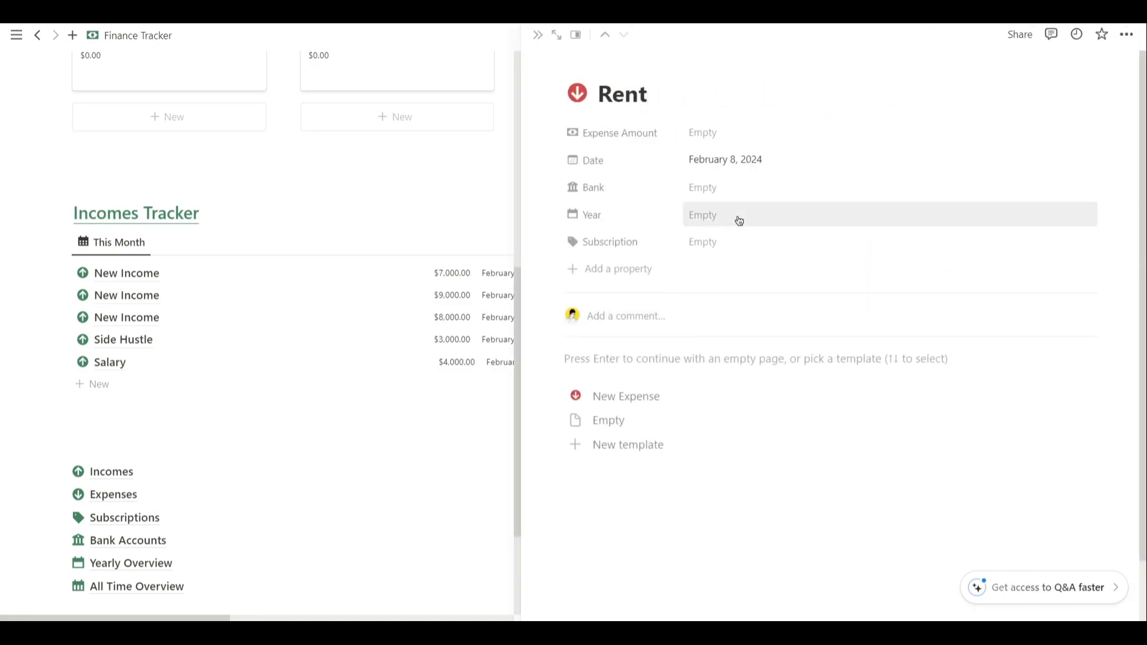
click(750, 135)
text(2000)
click(750, 188)
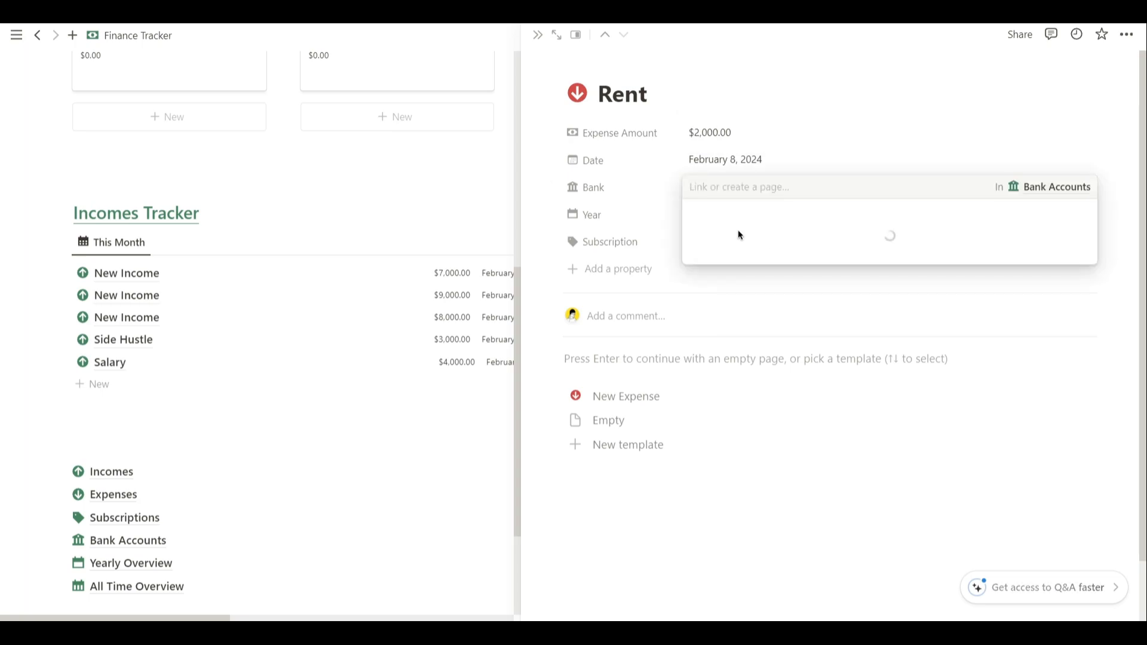
click(743, 235)
click(750, 215)
click(717, 263)
click(623, 197)
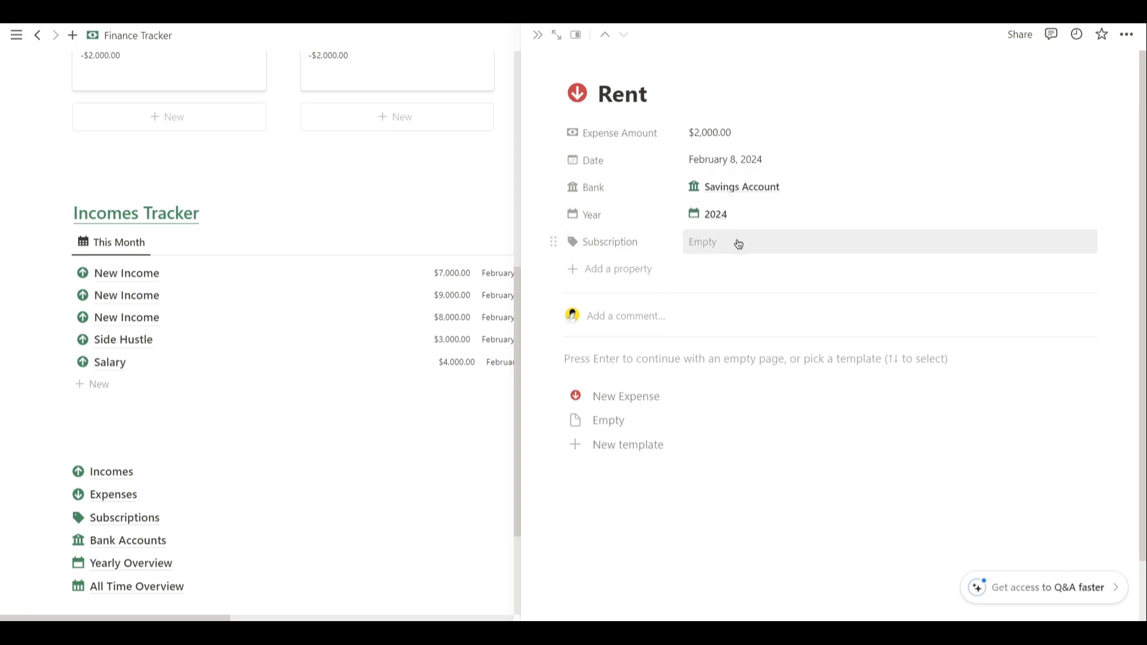
click(736, 245)
click(527, 41)
click(538, 35)
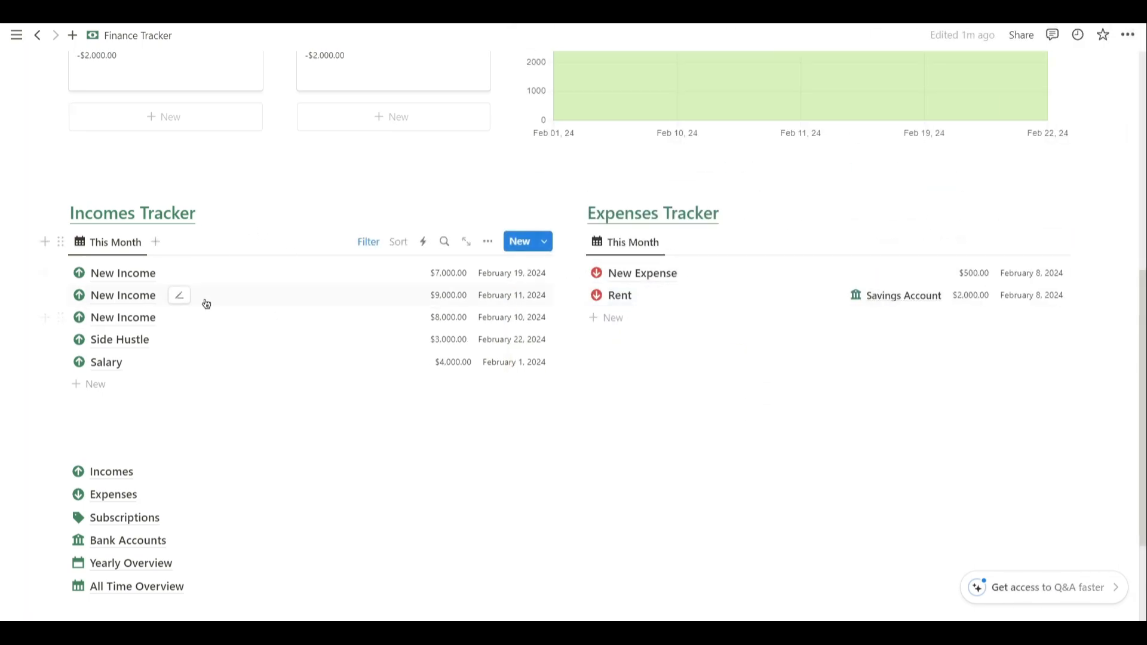
Create a two-column layout below the trackers and add a Bank Accounts heading 2 in its first column.
scroll(205, 286, down, 2)
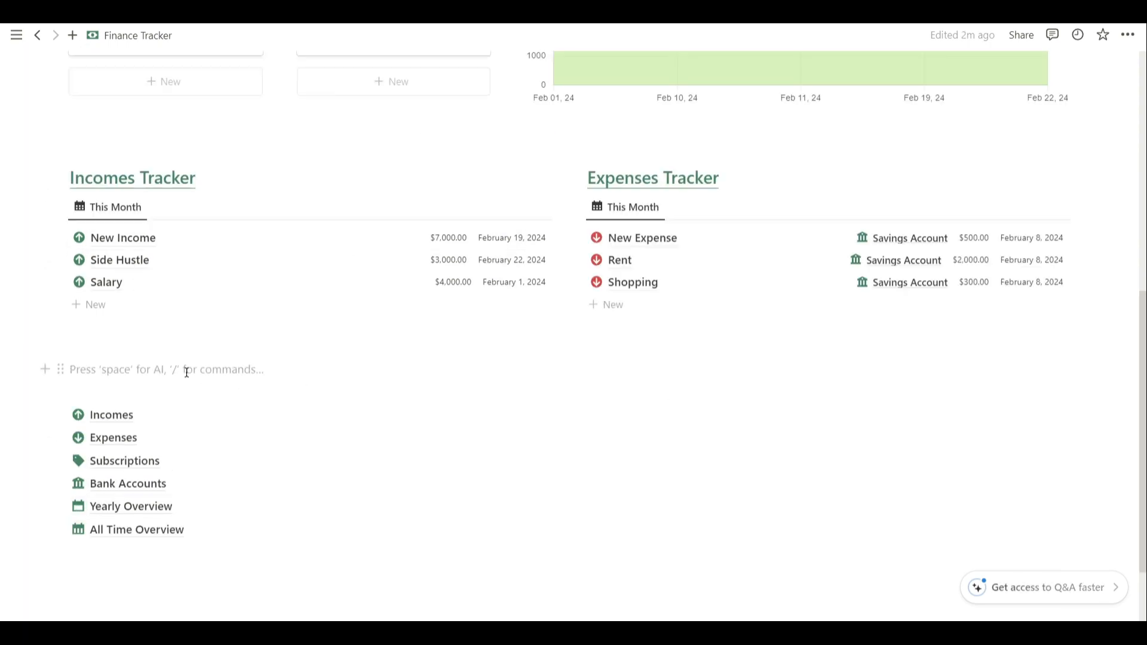
text(/2col)
key(Return)
text(/h2)
key(Return)
text(Bank Accounts)
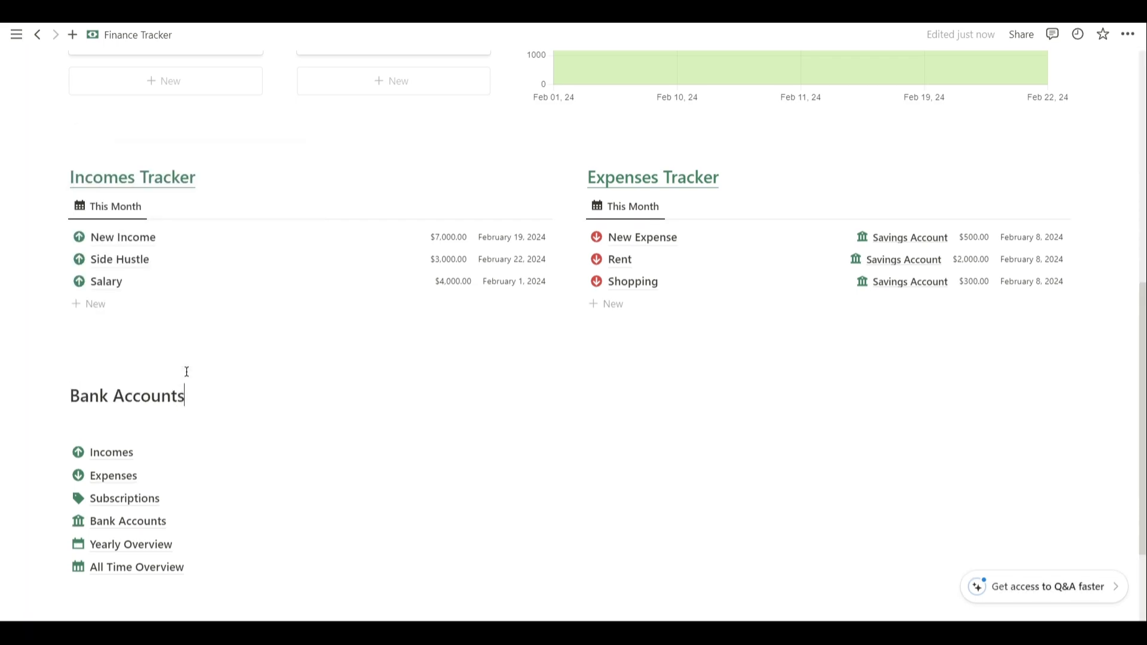
Underline the Bank Accounts heading and color it green.
triple_click(156, 392)
click(396, 363)
click(371, 377)
Add a Subscriptions heading 2 in the second column, underlined and colored green.
click(684, 378)
text(/h2)
key(Return)
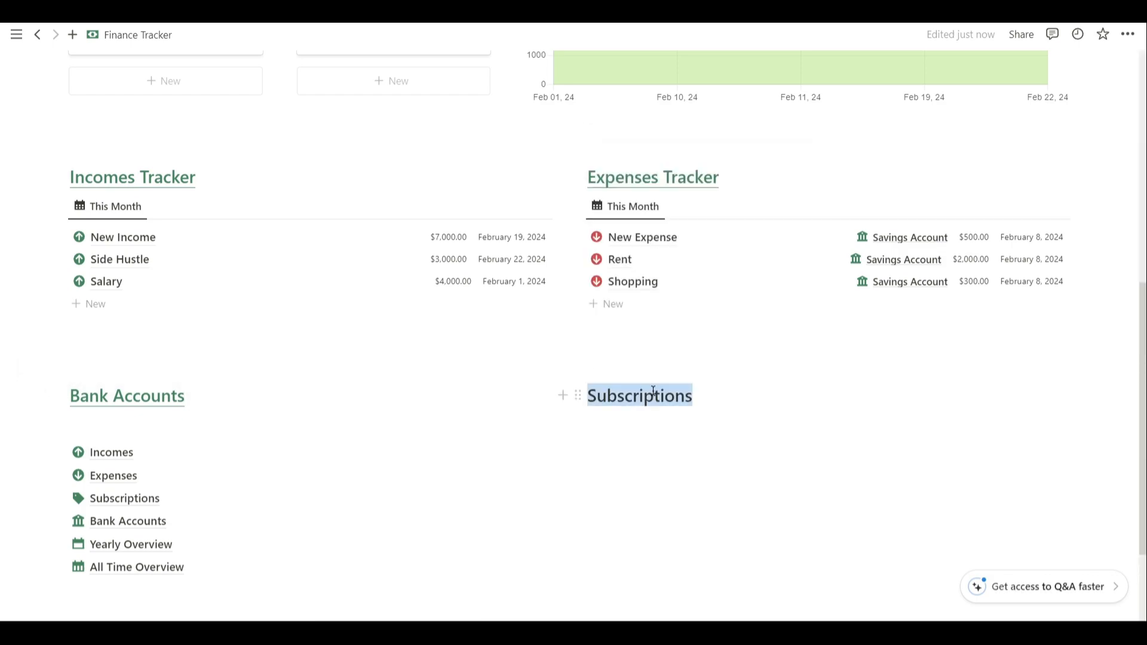
click(922, 366)
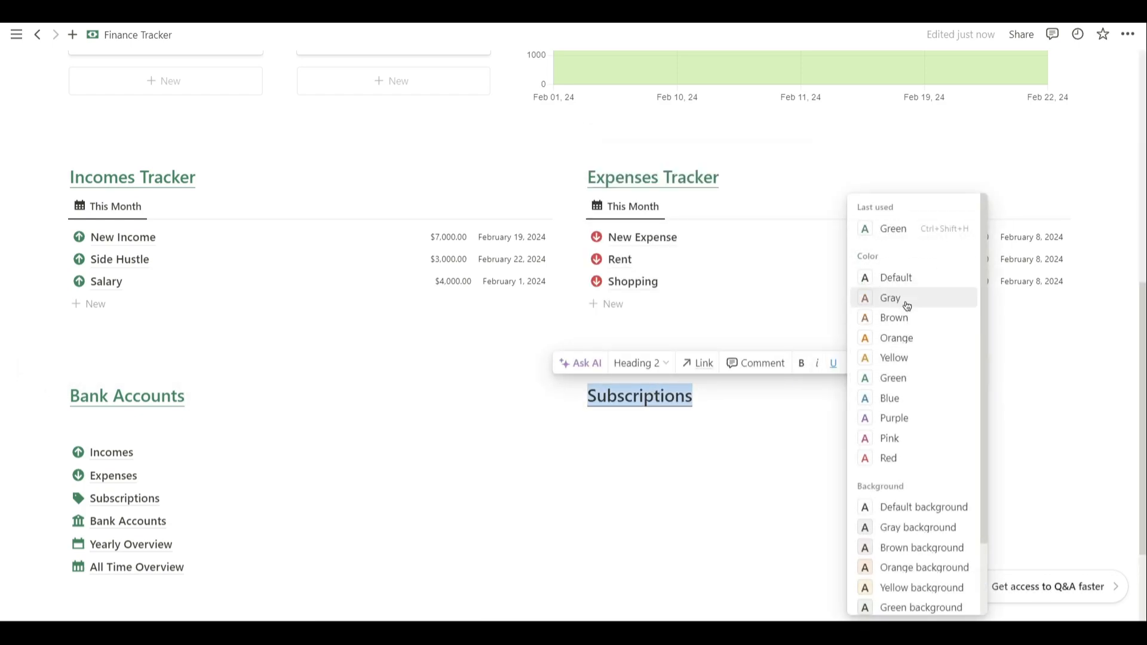
click(893, 230)
Add four blank lines between the two-column section and the list of database pages.
click(217, 430)
scroll(216, 430, down, 2)
key(Return)
key(Return)
key(Return)
key(Return)
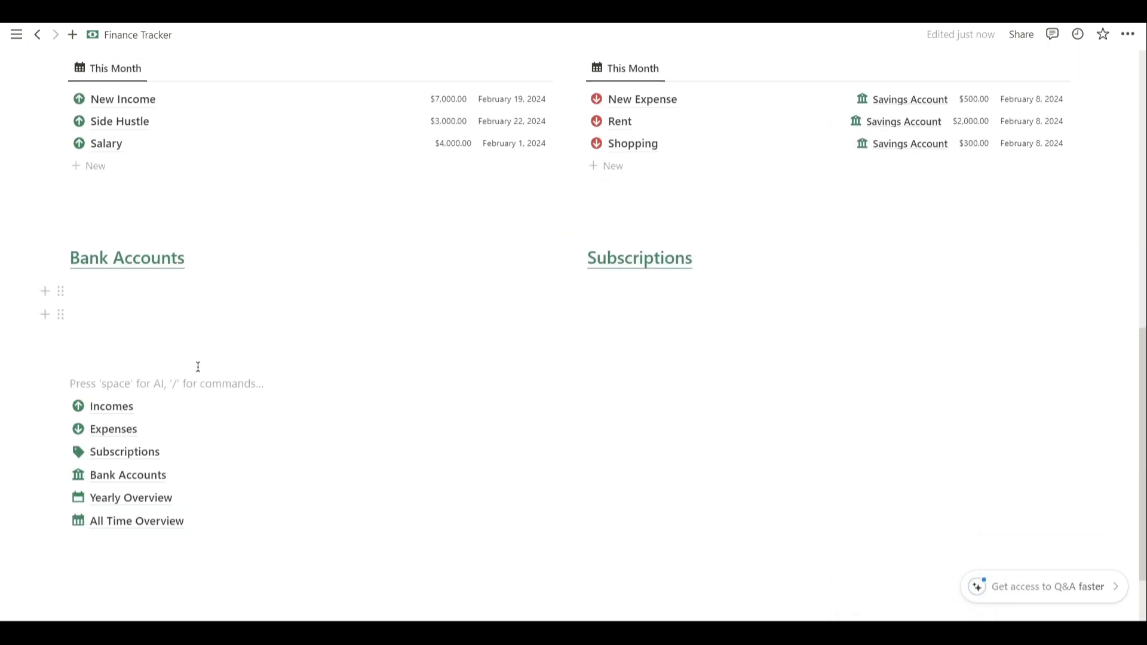
Insert a linked view of the Subscriptions database under the Subscriptions heading, starting from an empty view.
click(60, 452)
click(126, 359)
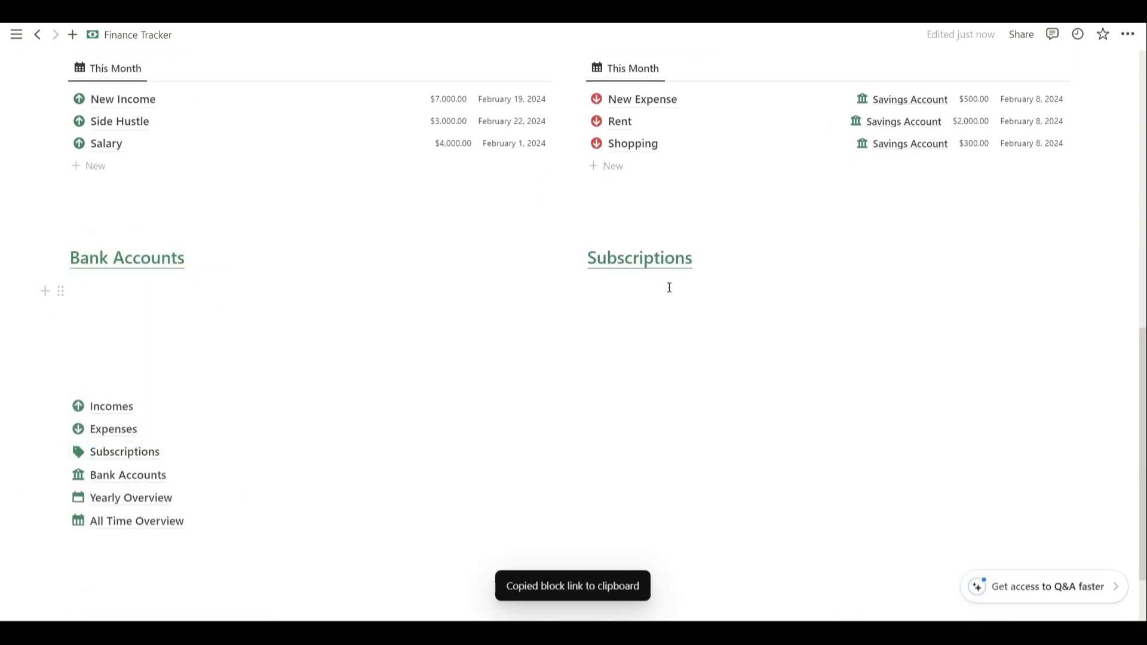
click(669, 287)
key(ctrl+v)
click(895, 326)
click(943, 376)
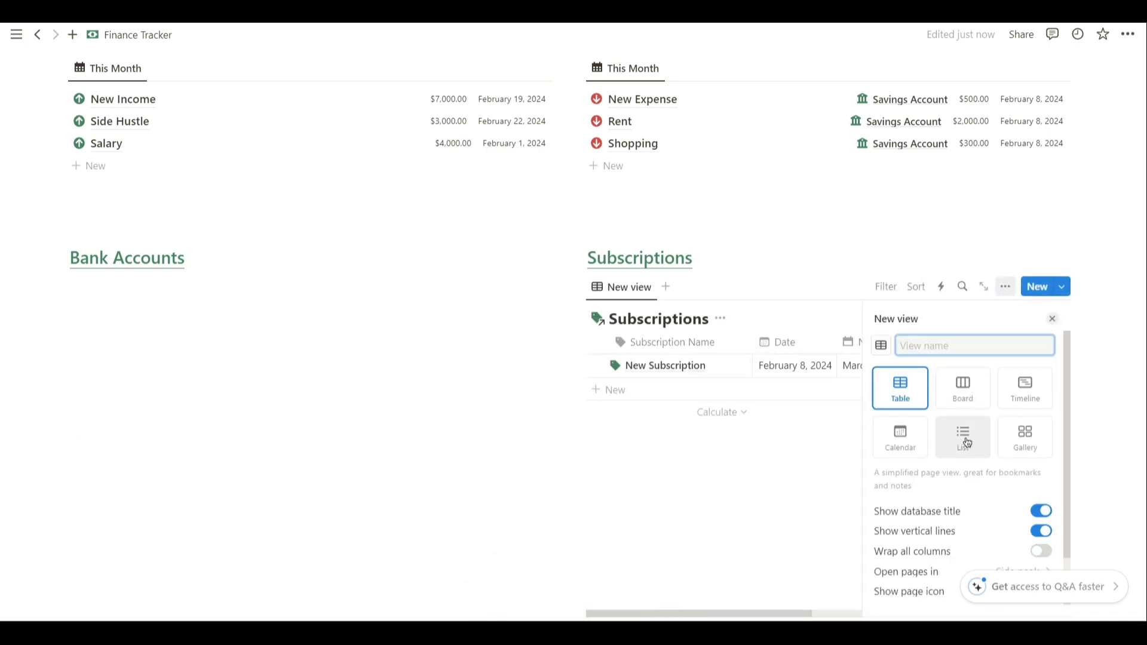
Configure the subscriptions view as a gallery with the database title hidden, no card preview and all properties wrapped.
click(1024, 435)
scroll(1016, 440, down, 3)
click(1005, 439)
click(944, 445)
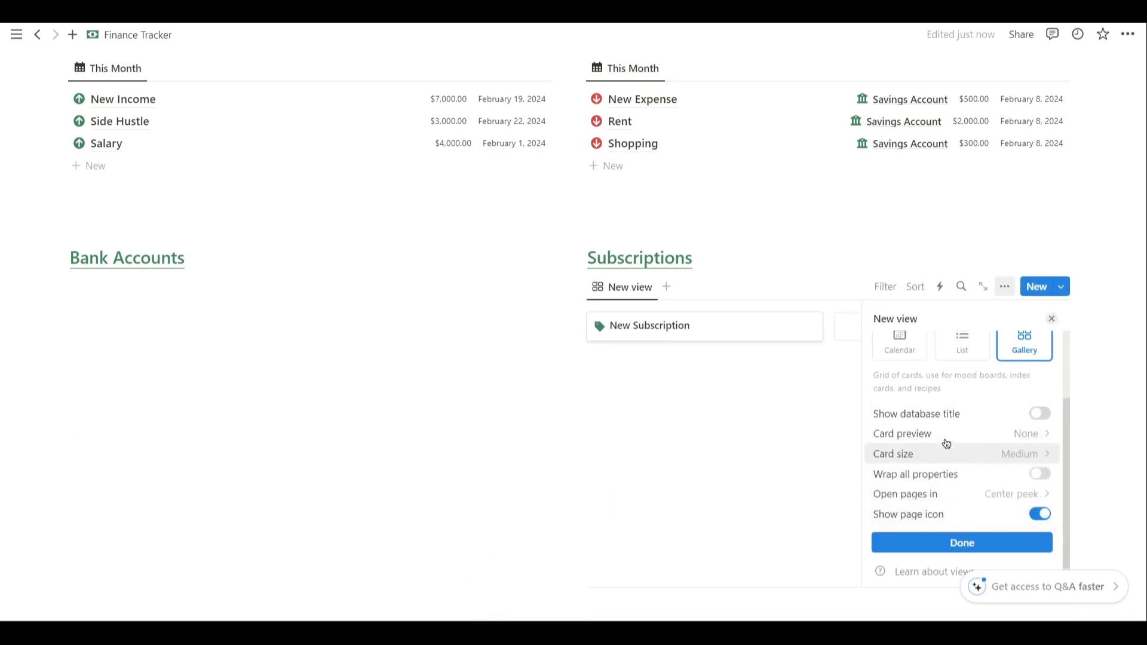
scroll(992, 472, down, 1)
click(992, 471)
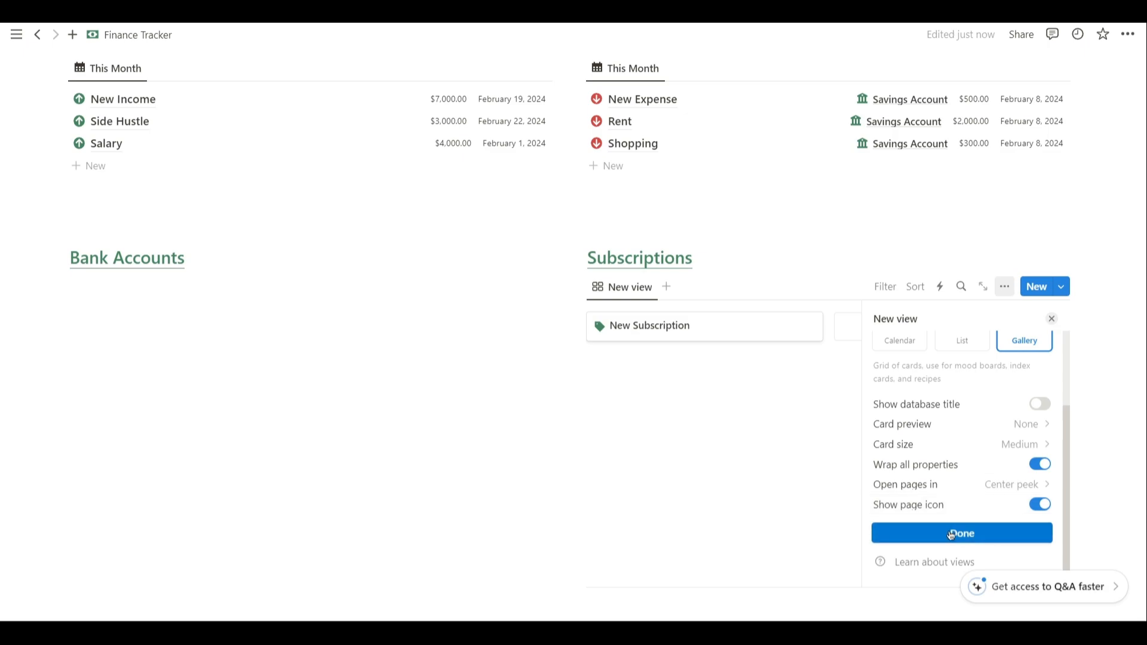
click(962, 533)
Show the Billing and Cost properties on the subscription gallery cards.
click(1016, 429)
scroll(980, 439, down, 2)
scroll(979, 448, up, 3)
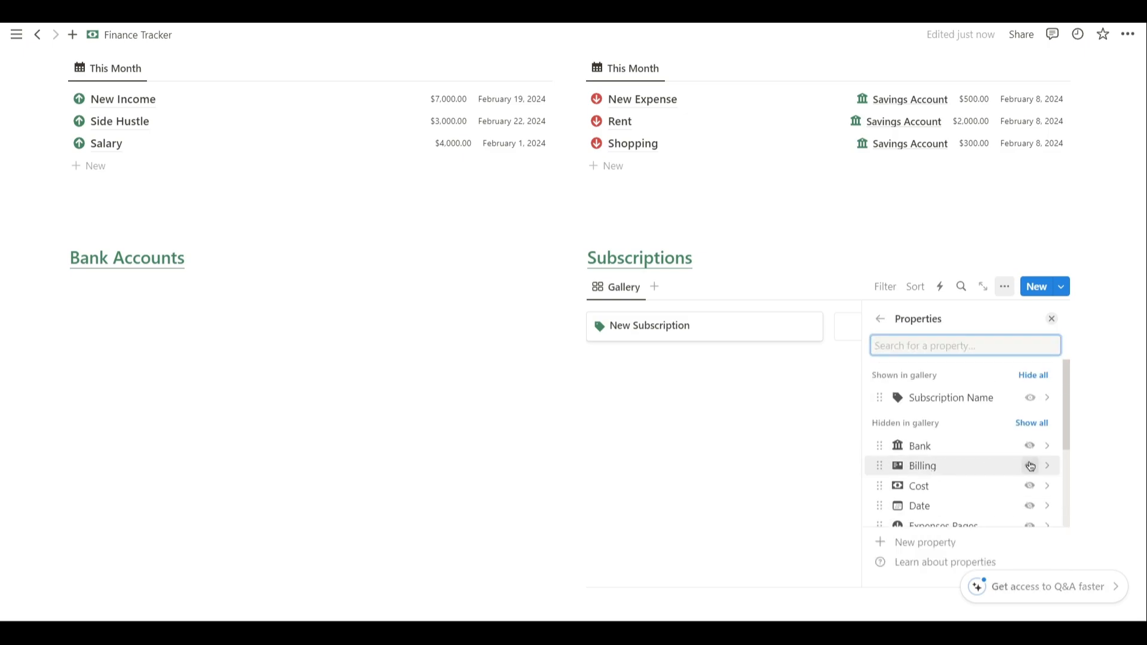
click(1028, 464)
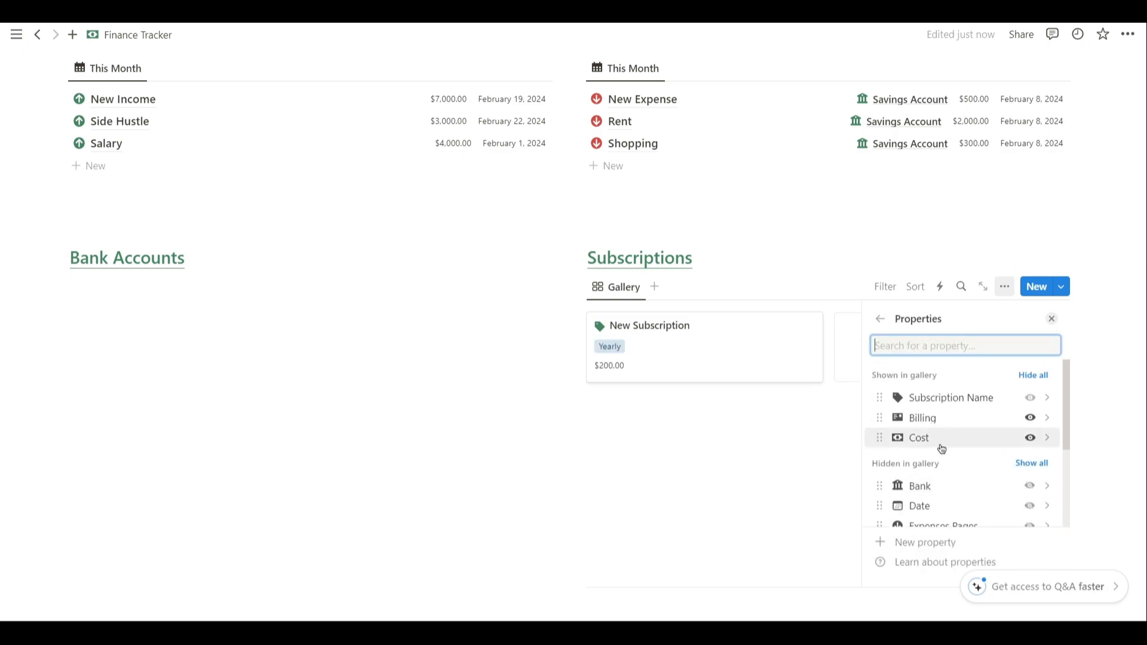
click(880, 319)
Reduce the subscription gallery's card size from medium to small.
click(999, 400)
scroll(991, 442, down, 1)
click(982, 472)
click(908, 502)
scroll(881, 341, up, 2)
click(882, 319)
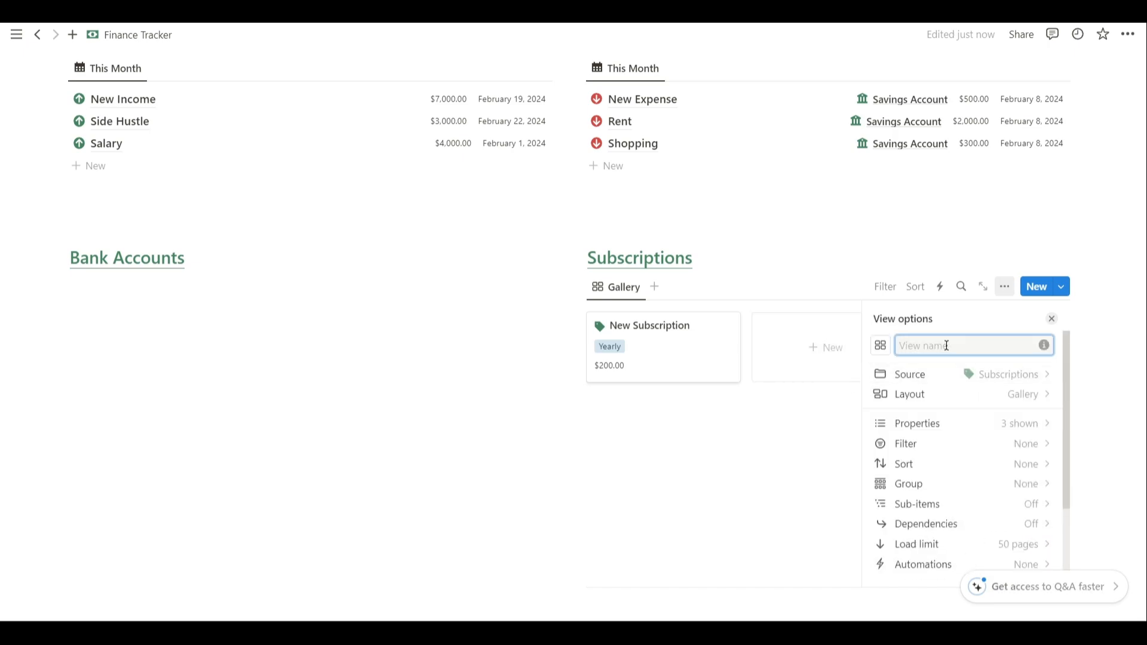
Name the subscriptions gallery view All and give it a list icon.
click(877, 346)
text(list)
key(Return)
click(755, 408)
Insert a linked table view of the Bank Accounts database under the Bank Accounts heading.
scroll(729, 411, down, 2)
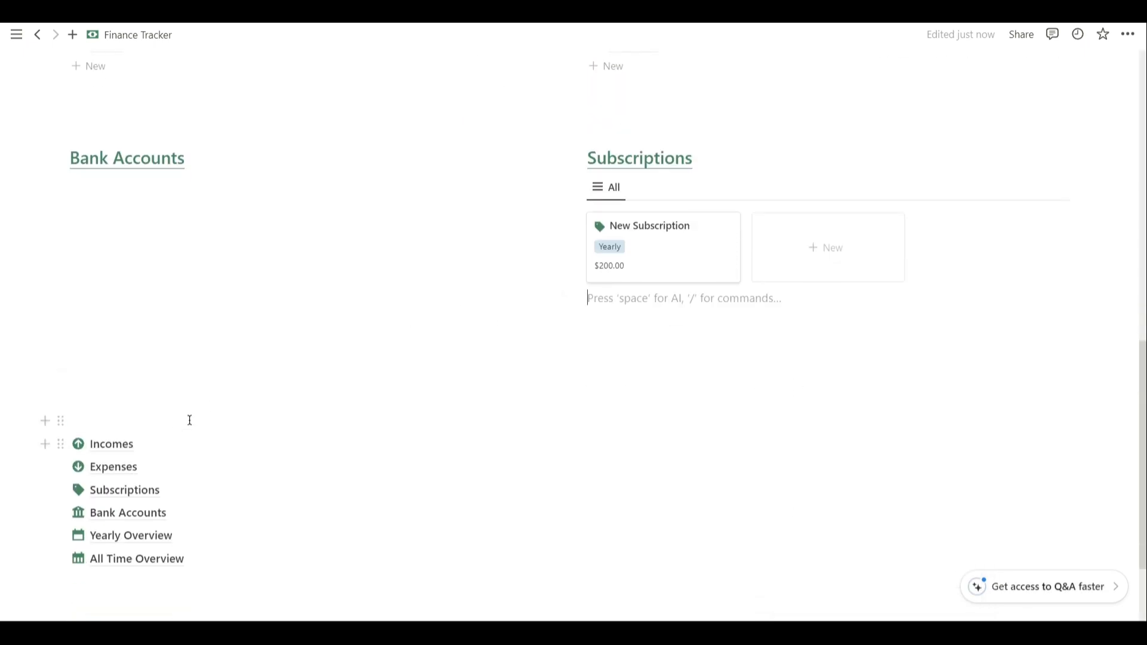
scroll(185, 424, down, 2)
click(61, 413)
click(152, 360)
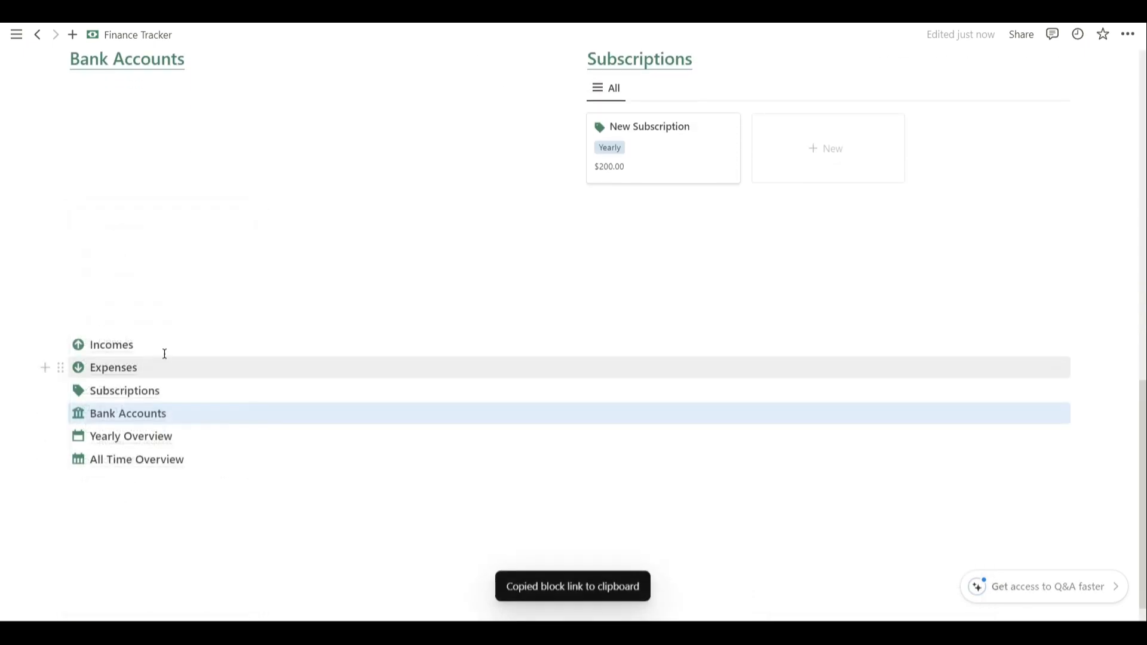
scroll(152, 360, up, 3)
click(153, 293)
key(ctrl+v)
click(370, 325)
click(398, 375)
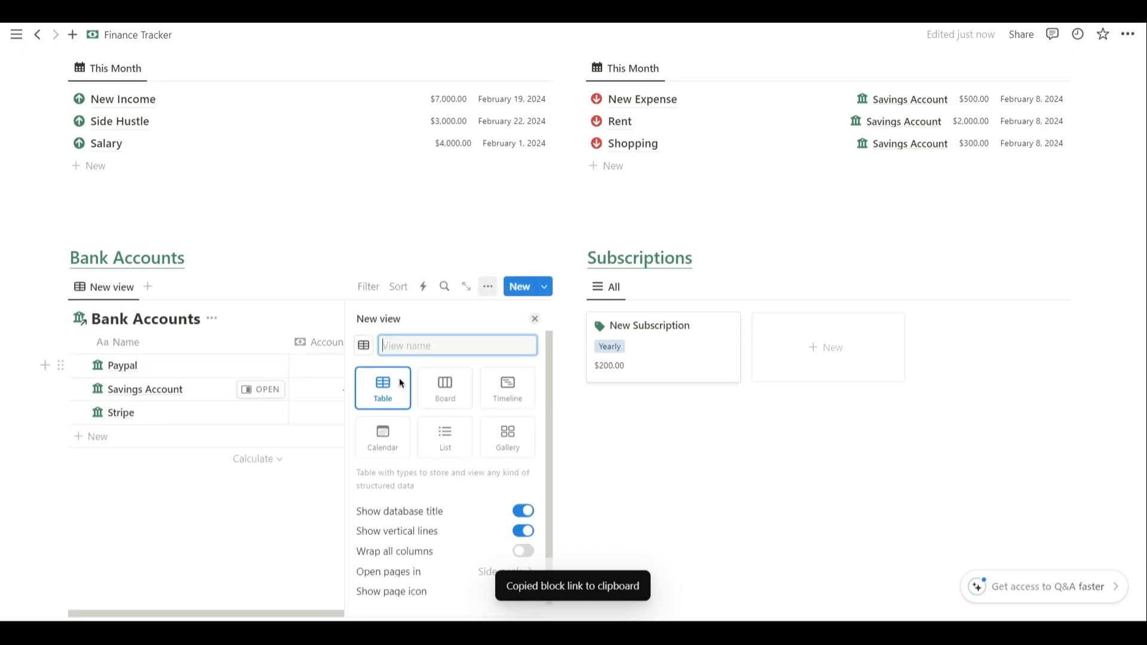
Configure the bank accounts view as a gallery with hidden database title, no card preview, small cards and all properties wrapped.
click(505, 436)
click(490, 418)
click(494, 442)
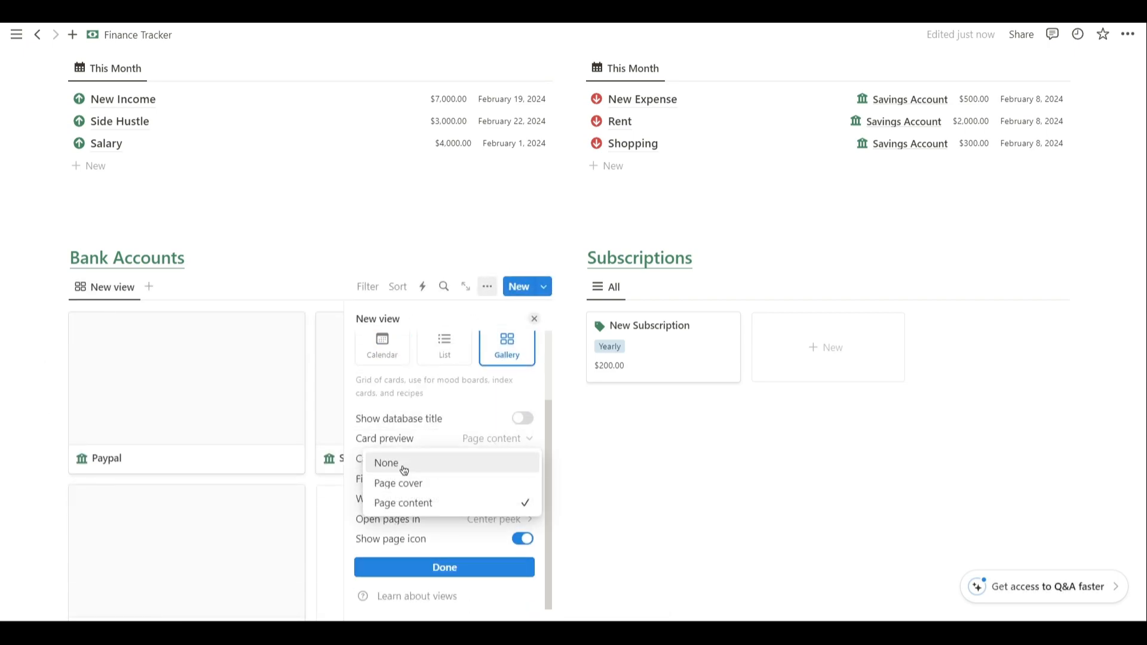
click(405, 471)
click(492, 459)
click(405, 487)
scroll(454, 491, down, 1)
click(487, 466)
scroll(445, 538, up, 2)
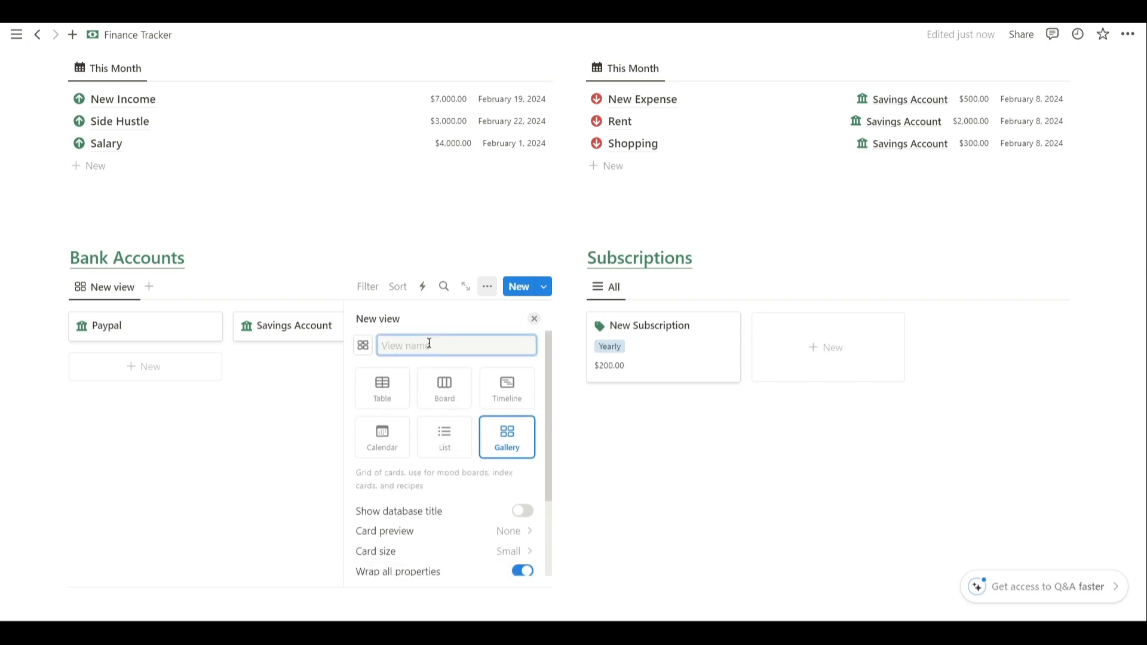
Name the bank accounts view All with a list icon and show the account balance property on its cards.
click(363, 345)
click(283, 461)
scroll(494, 436, down, 2)
click(477, 554)
click(503, 425)
click(505, 452)
scroll(484, 454, down, 3)
click(429, 403)
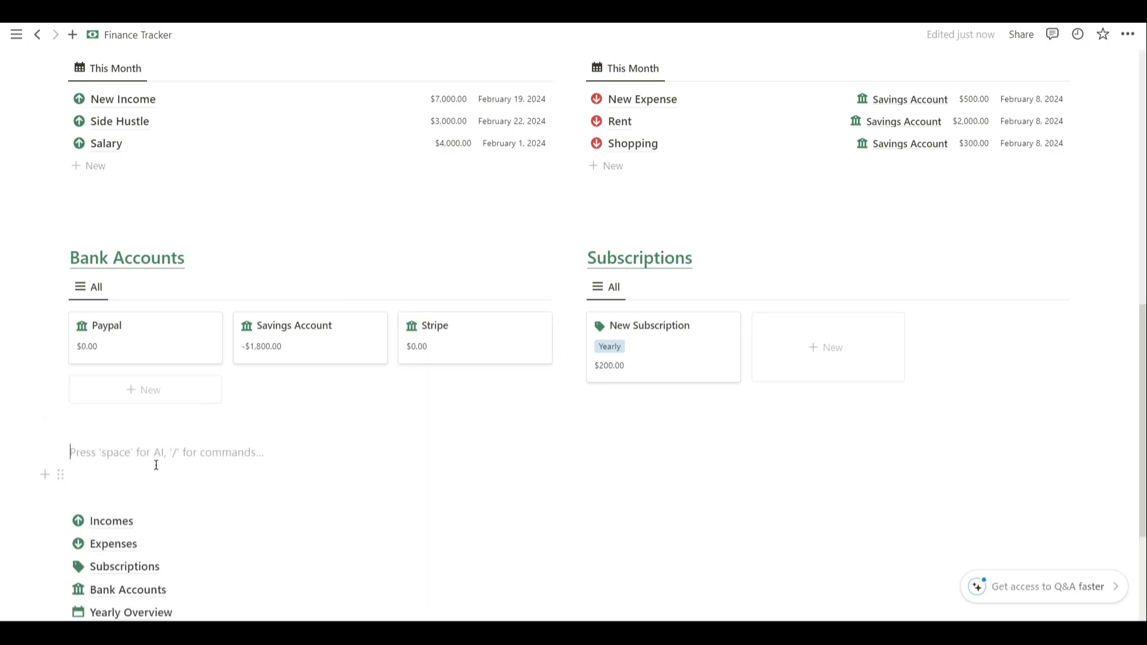
Delete the surplus empty blocks around the Bank Accounts and Subscriptions sections.
key(BackSpace)
scroll(128, 310, up, 2)
click(127, 301)
key(BackSpace)
scroll(197, 344, up, 5)
scroll(196, 343, up, 2)
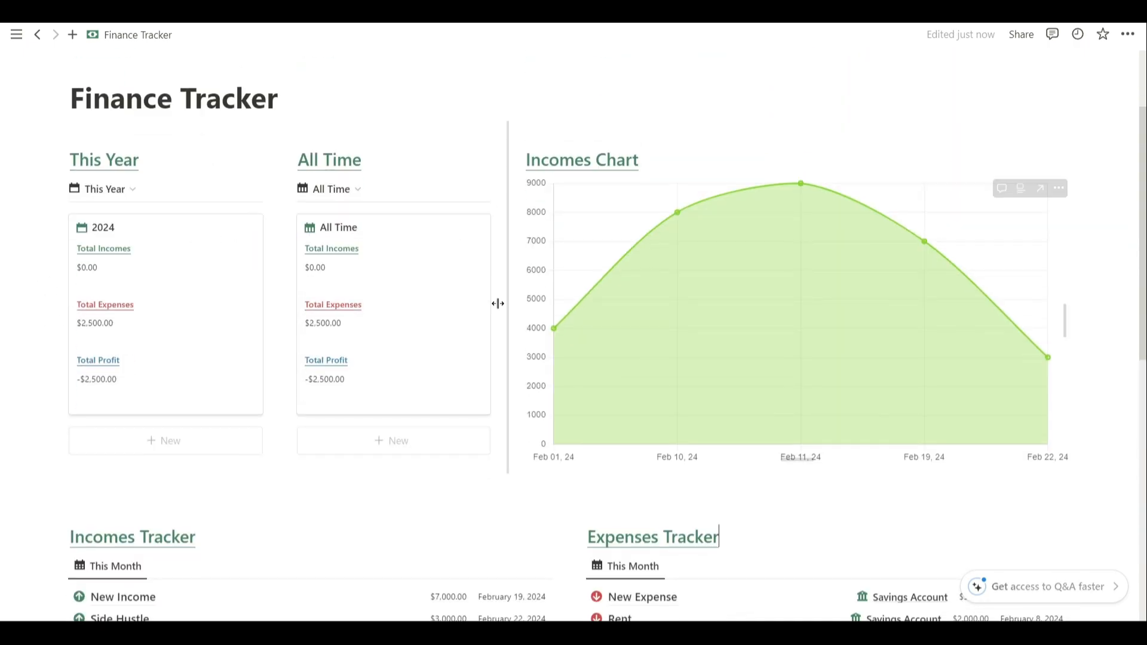
Create a subpage named Databases below the database list and give it a green database icon.
scroll(454, 302, down, 10)
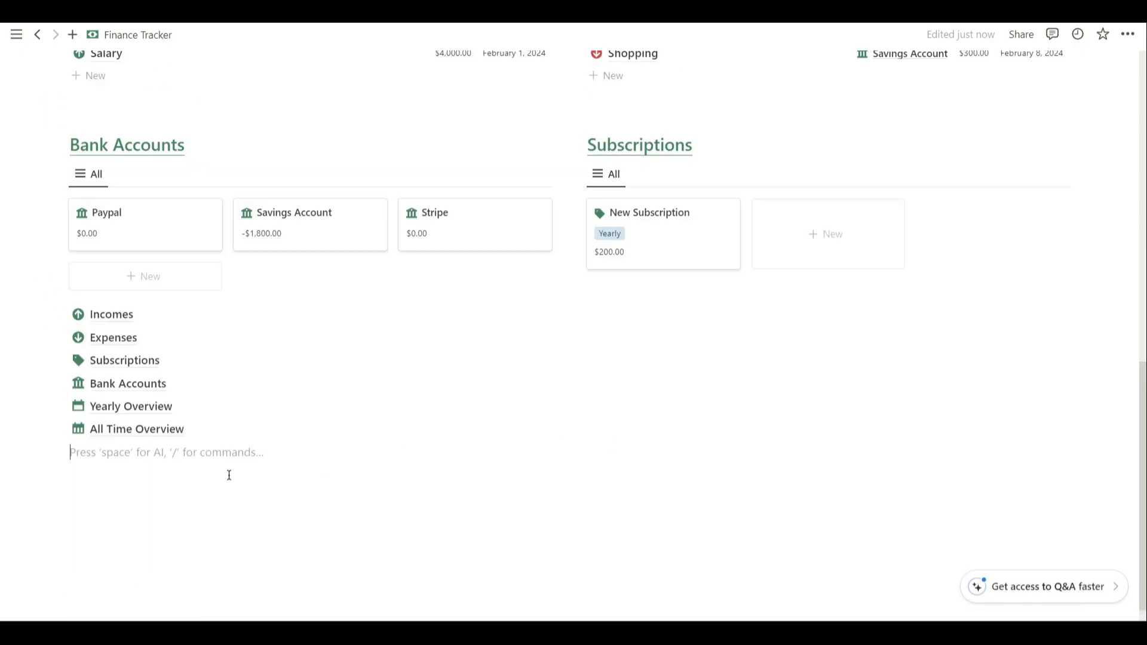
text(/page)
key(Return)
text(Databases)
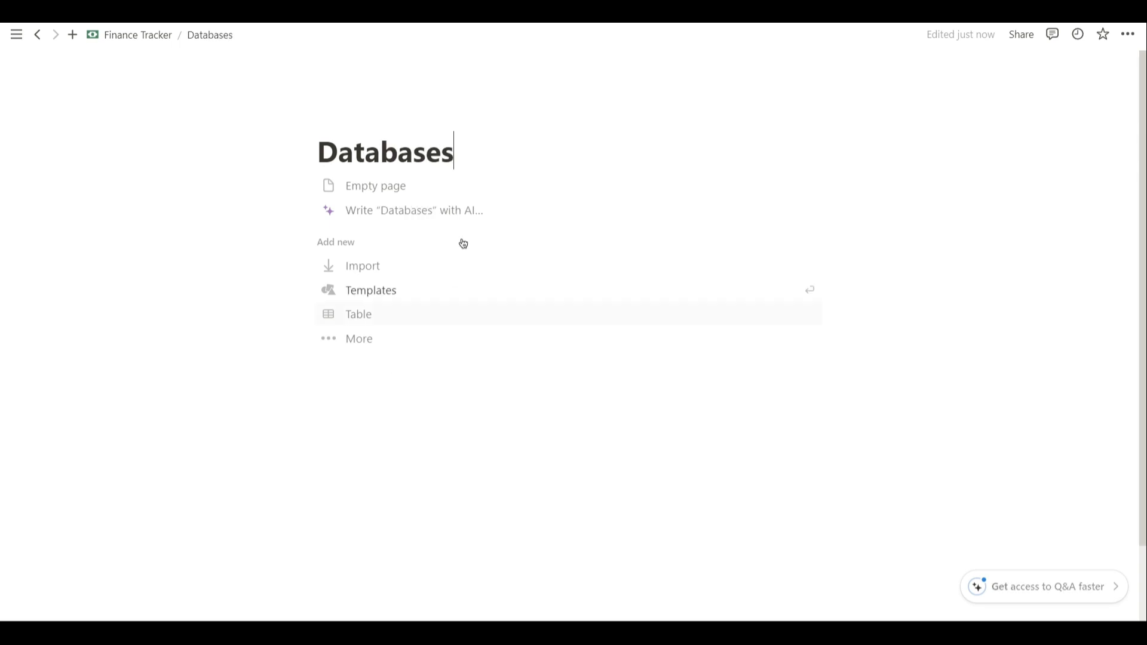
click(346, 119)
click(345, 150)
click(261, 193)
click(220, 280)
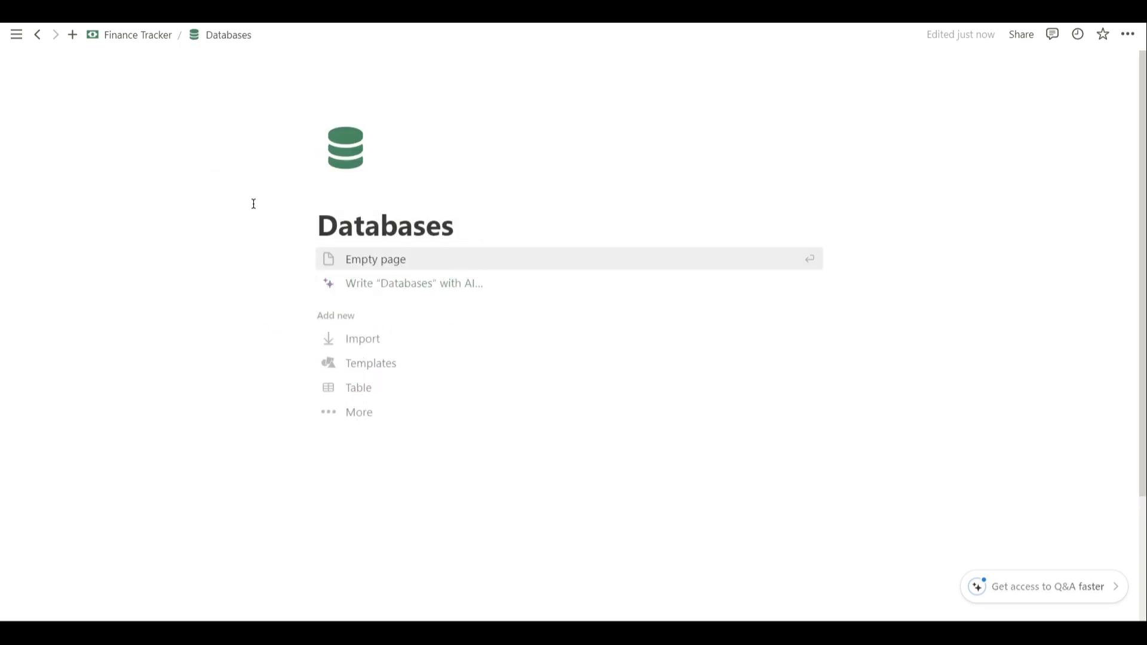
Move all six databases, from Incomes through All Time Overview, from the Finance Tracker page into the Databases subpage.
click(130, 37)
scroll(473, 350, down, 4)
drag(1089, 283, 1020, 411)
drag(146, 324, 130, 433)
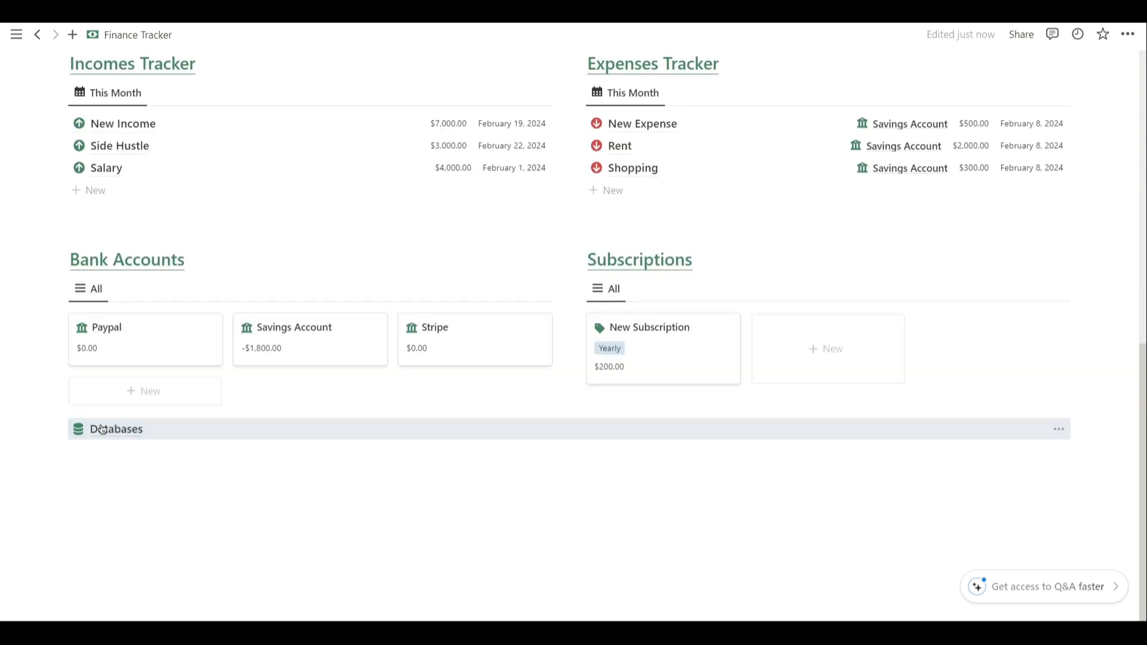
Check the contents of the Databases page and review the layout of the Finance Tracker page.
click(129, 434)
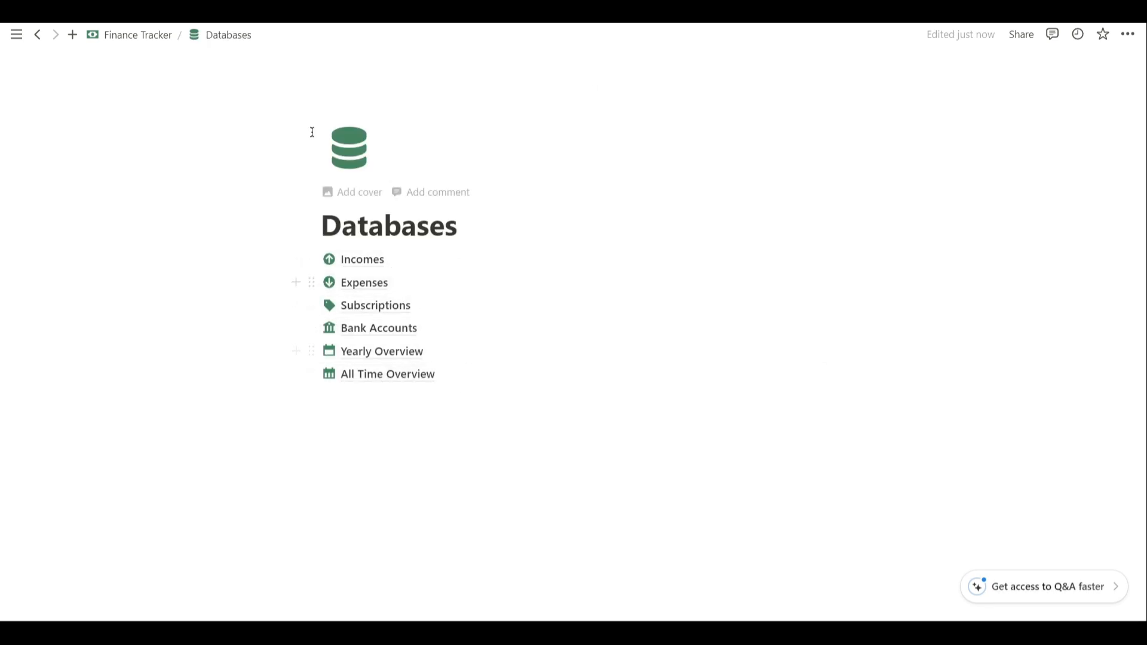
click(137, 34)
scroll(510, 281, down, 4)
scroll(125, 307, up, 2)
scroll(225, 286, down, 3)
scroll(343, 330, up, 7)
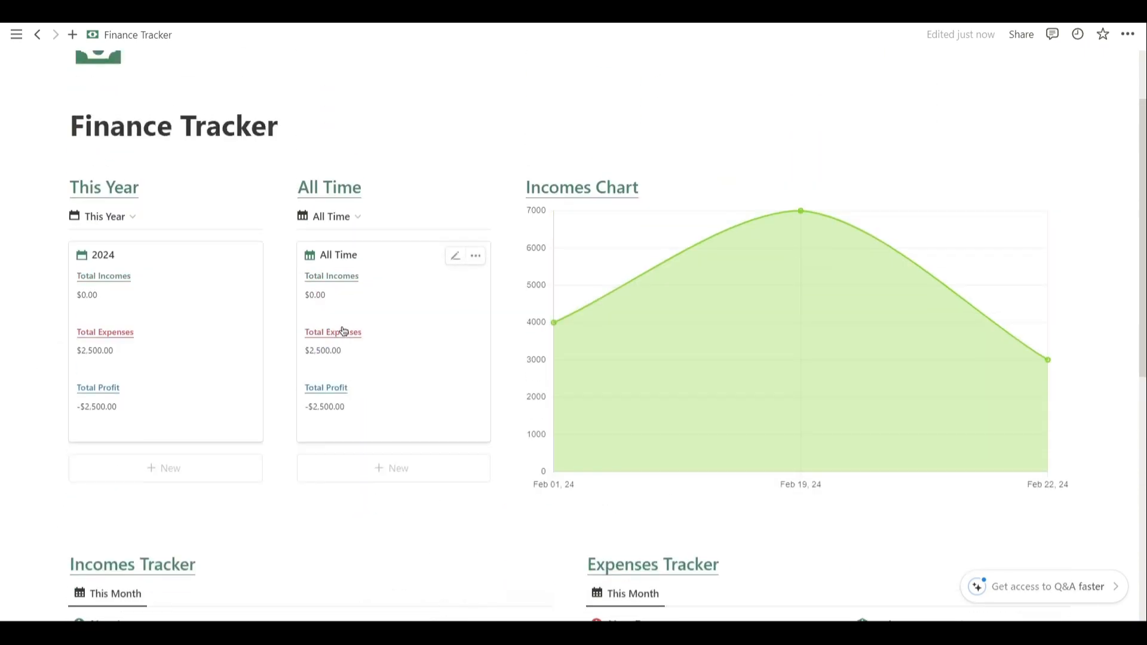
scroll(525, 248, down, 5)
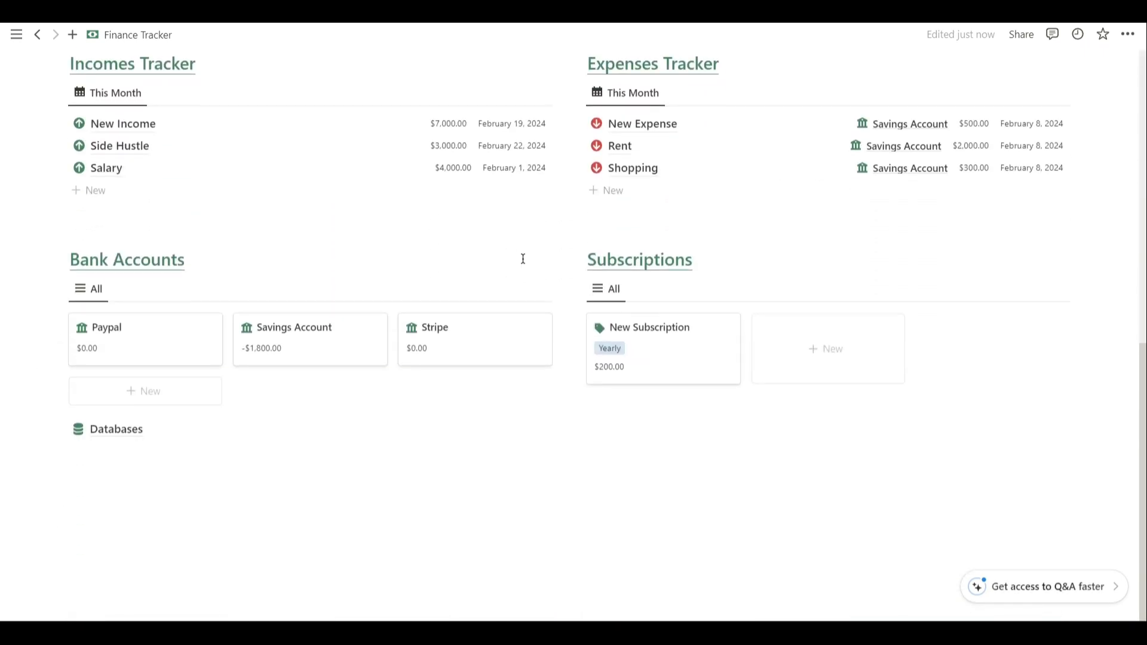
Add a ChatGpt subscription dated February 8, 2024, with Paypal as bank, a cost of $20 and Monthly billing.
click(816, 354)
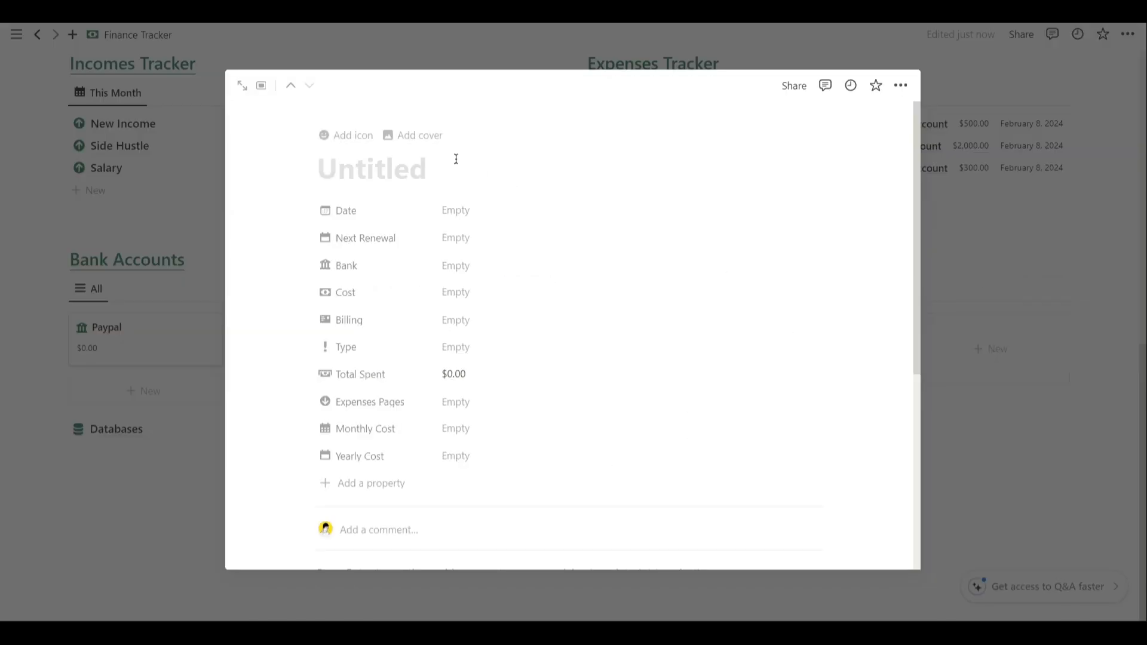
click(455, 210)
click(529, 333)
click(499, 265)
click(474, 336)
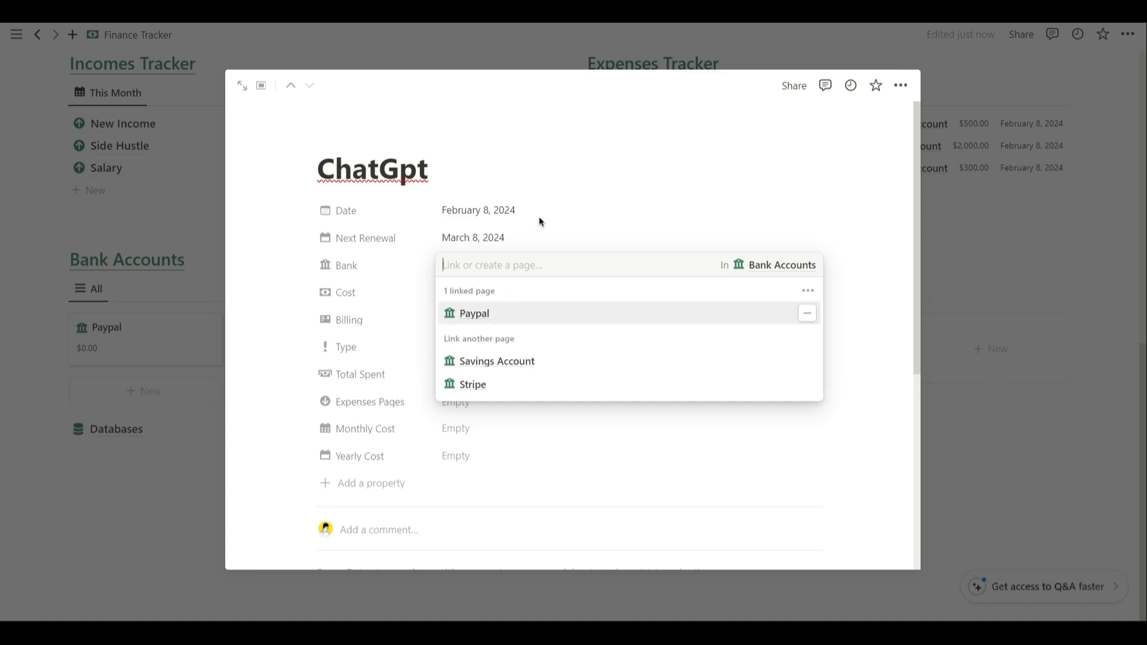
click(484, 295)
text(20)
click(484, 321)
click(500, 361)
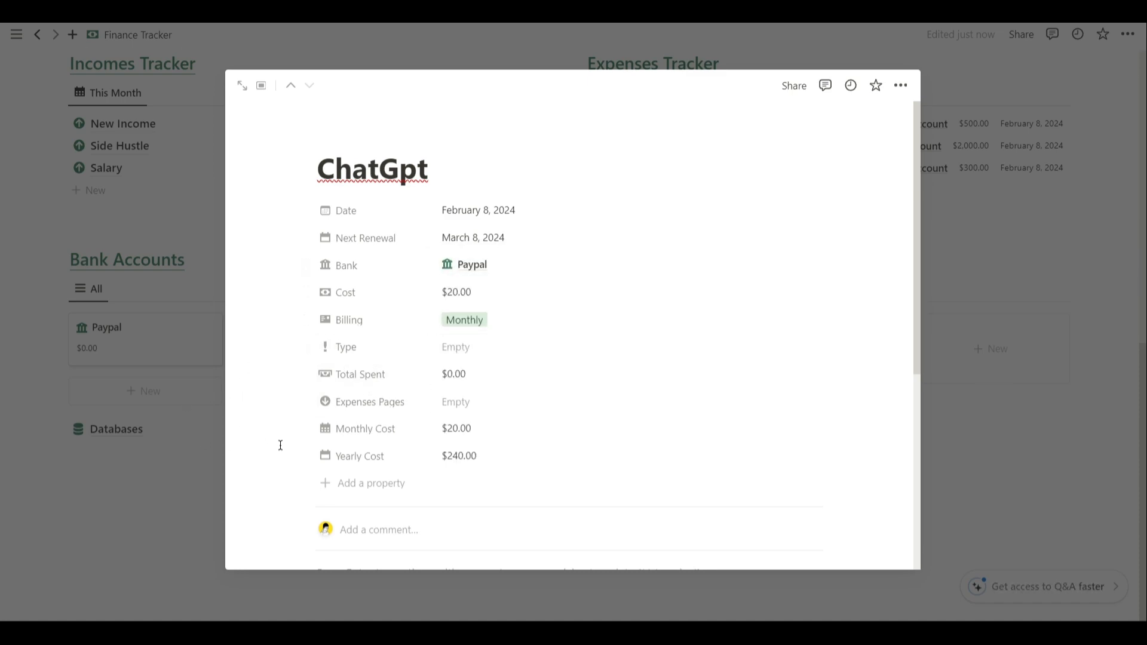
click(149, 320)
Link the New Income entry to the Savings Account and the 2024 yearly overview.
scroll(330, 341, up, 6)
scroll(331, 341, down, 1)
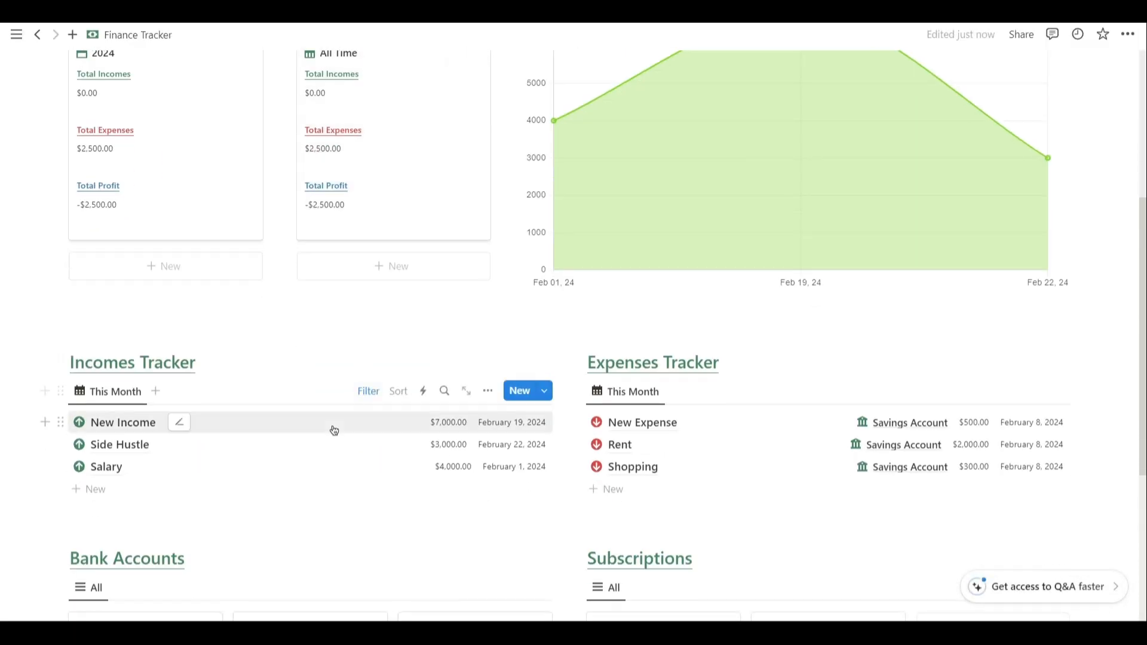
click(332, 427)
click(711, 186)
click(743, 232)
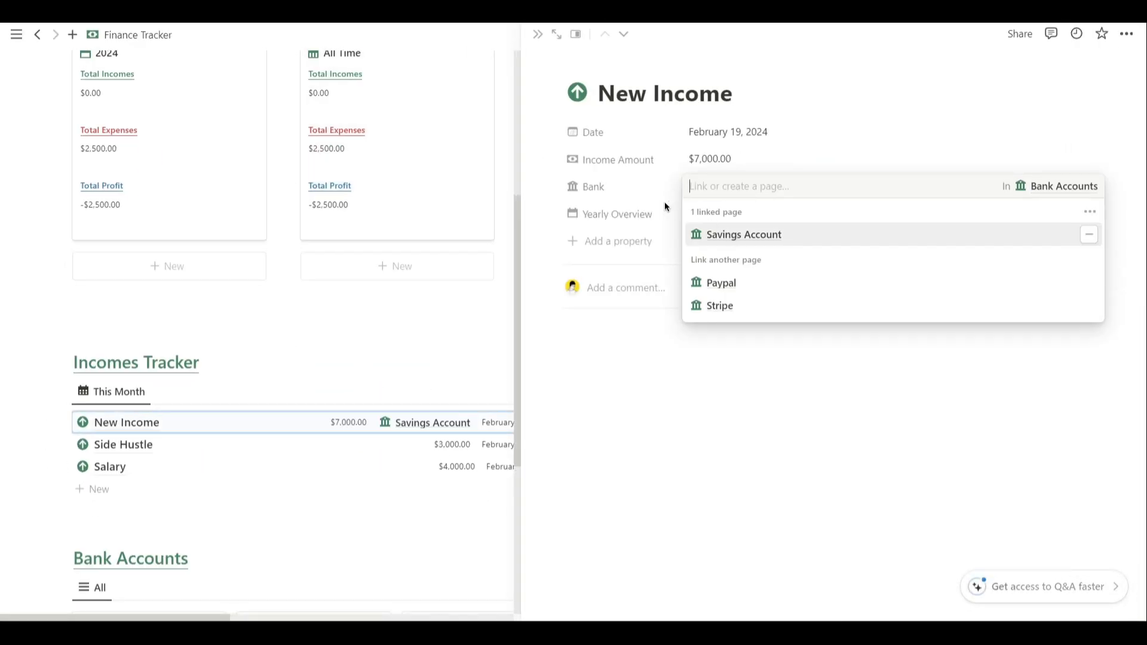
click(711, 214)
click(699, 258)
click(622, 320)
Link the Side Hustle income to the Savings Account and the 2024 yearly overview.
scroll(172, 363, down, 2)
click(155, 344)
click(738, 186)
click(741, 233)
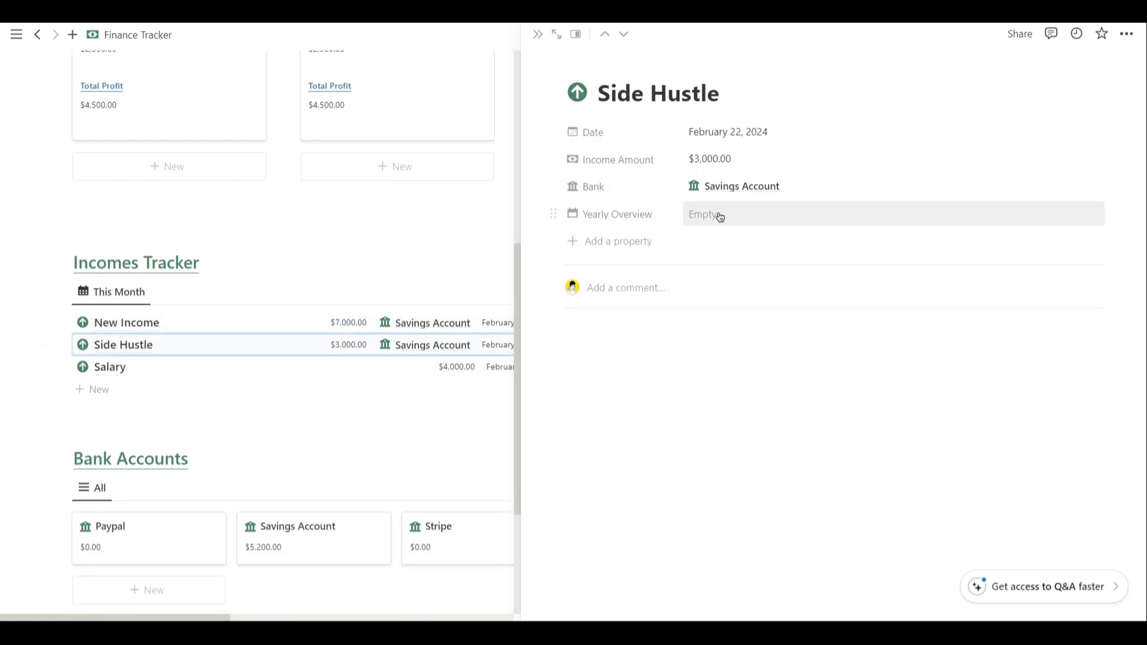
click(710, 214)
click(699, 261)
Link the Salary income to the 2024 yearly overview and the Savings Account.
click(179, 367)
click(717, 214)
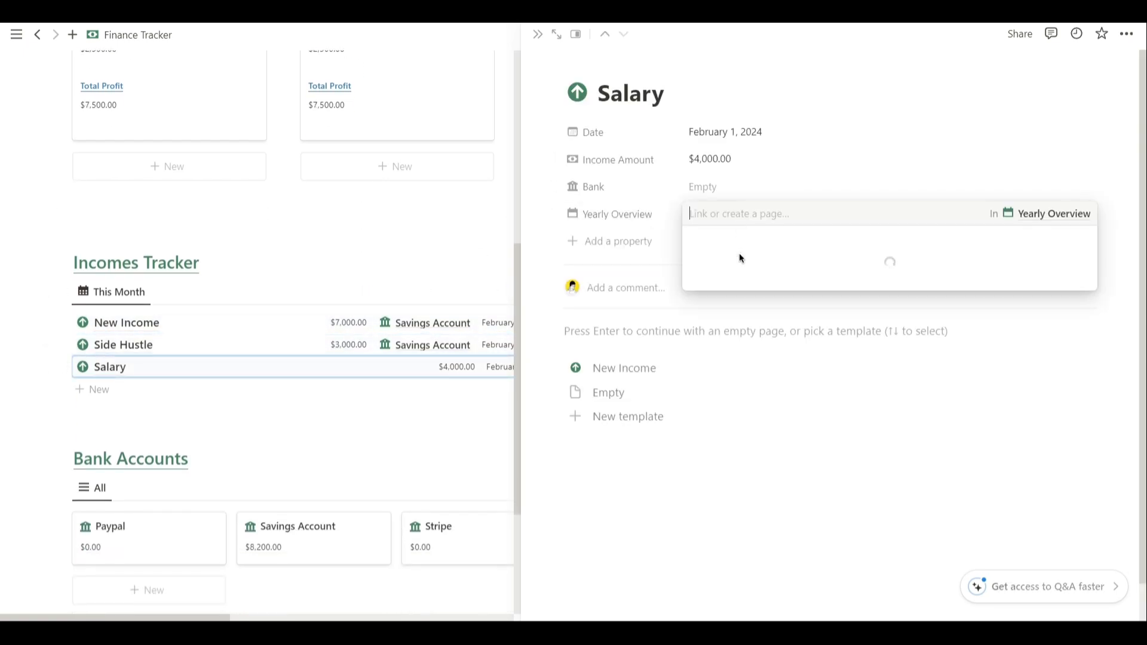
click(709, 188)
click(734, 233)
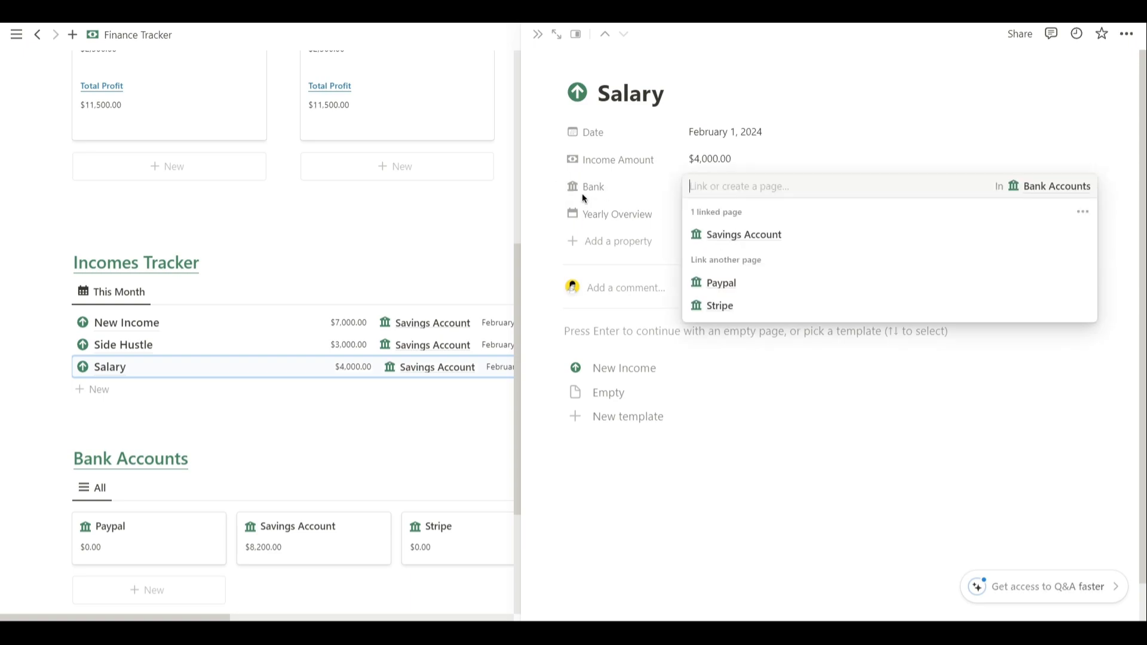
click(475, 218)
click(538, 34)
Check the Rent expense's properties and link the Shopping expense to the year 2024.
click(805, 351)
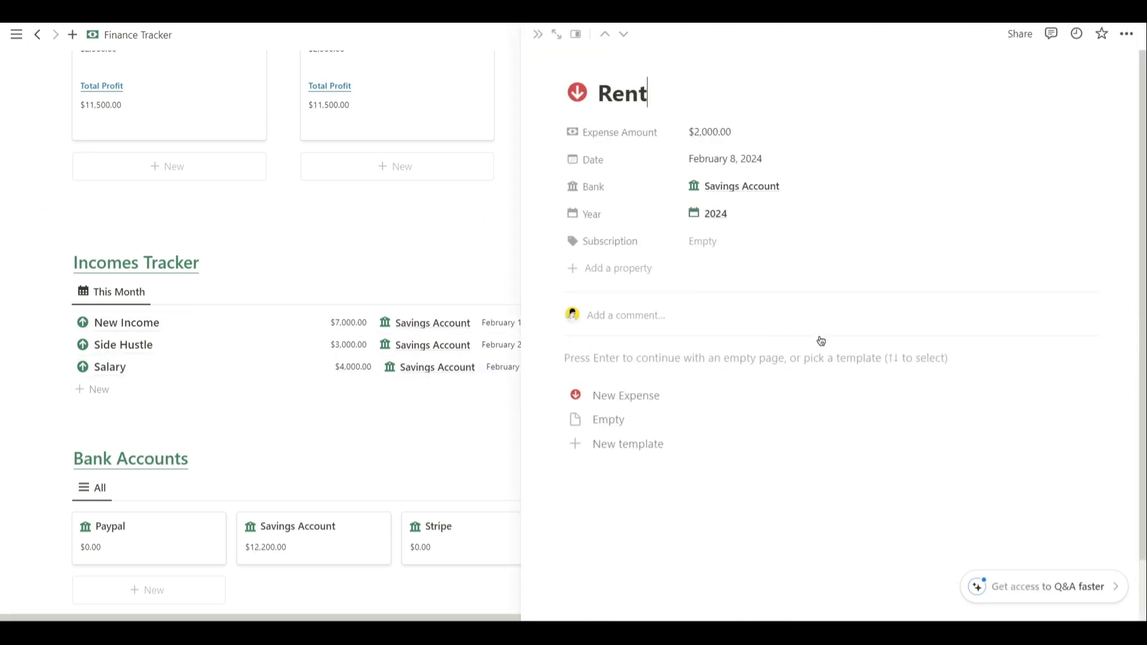
click(538, 34)
click(634, 366)
click(729, 214)
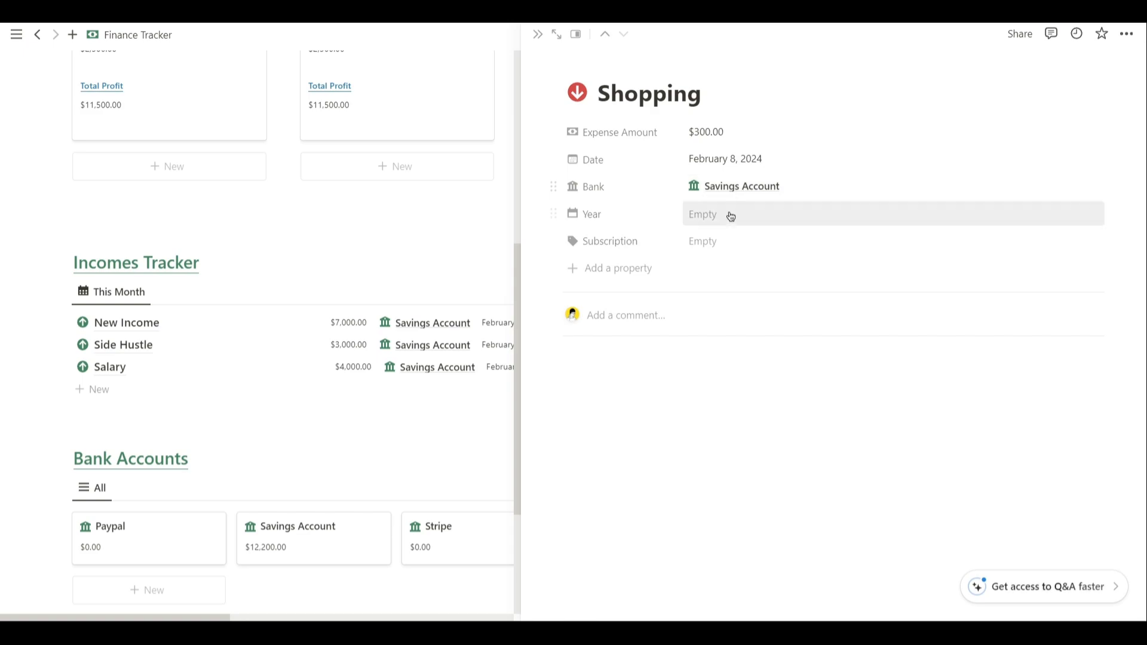
click(549, 180)
click(538, 34)
scroll(374, 333, up, 1)
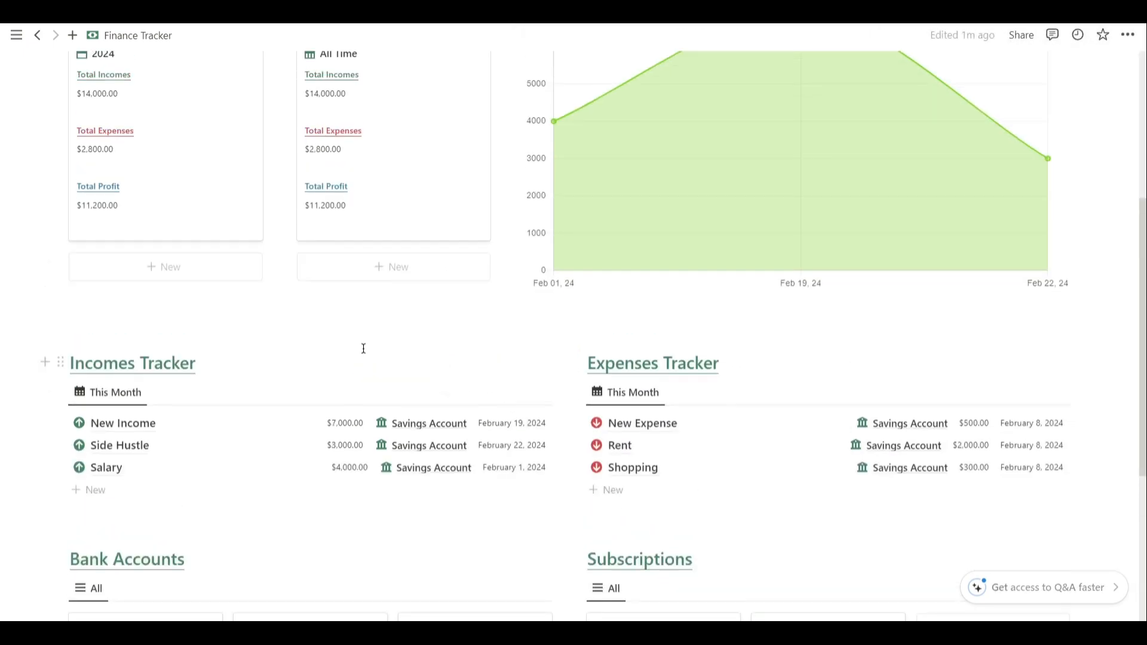
scroll(294, 371, up, 1)
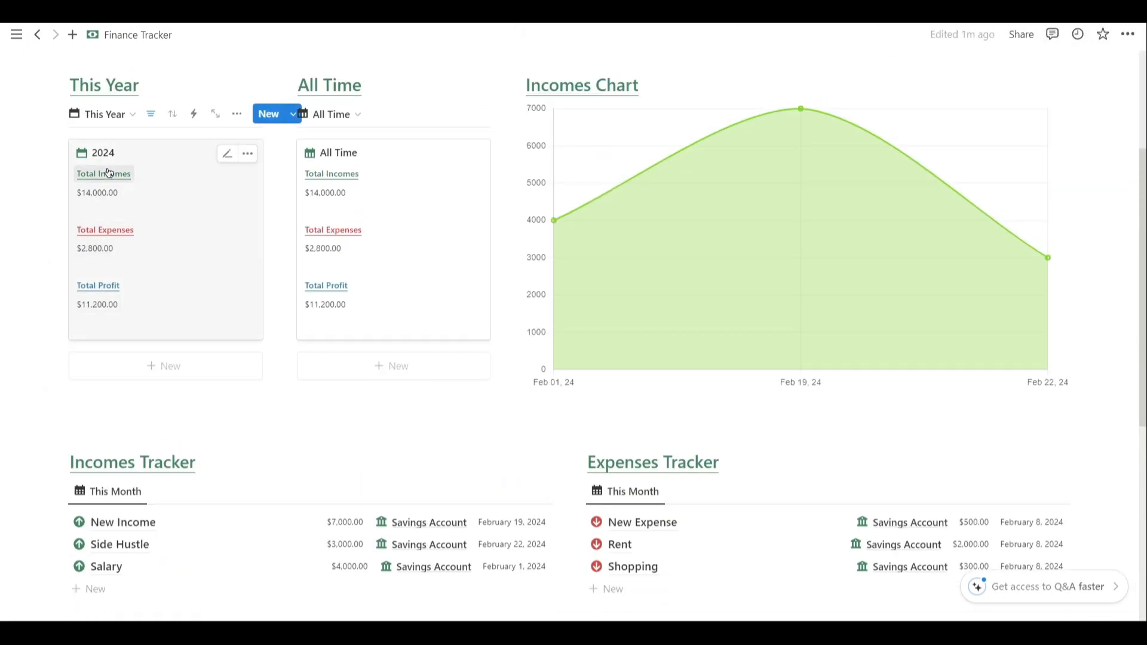
Add an income named Investements for $6,000 to the Savings Account, dated February 20, 2024.
scroll(200, 236, down, 3)
scroll(345, 292, up, 3)
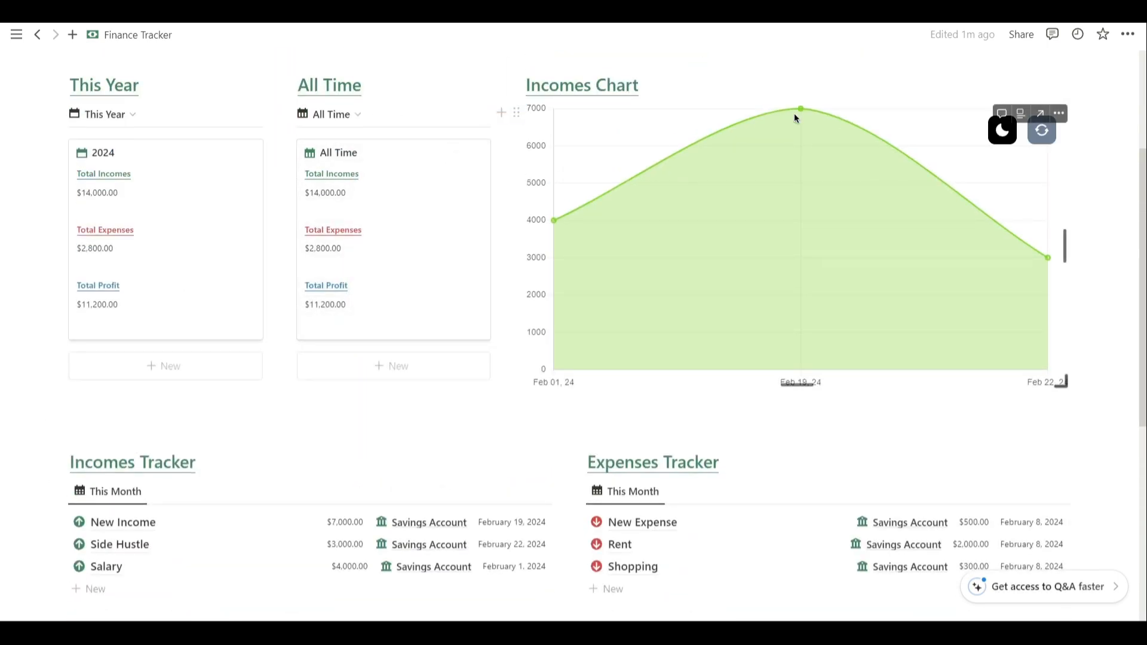
scroll(454, 263, down, 3)
click(134, 391)
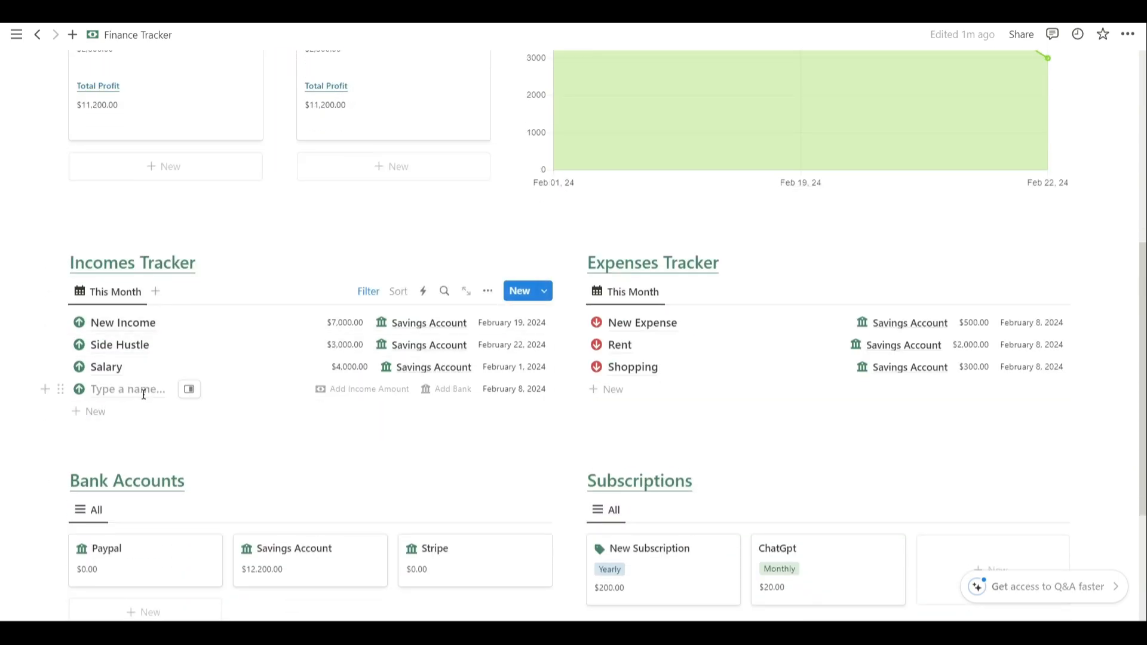
click(376, 390)
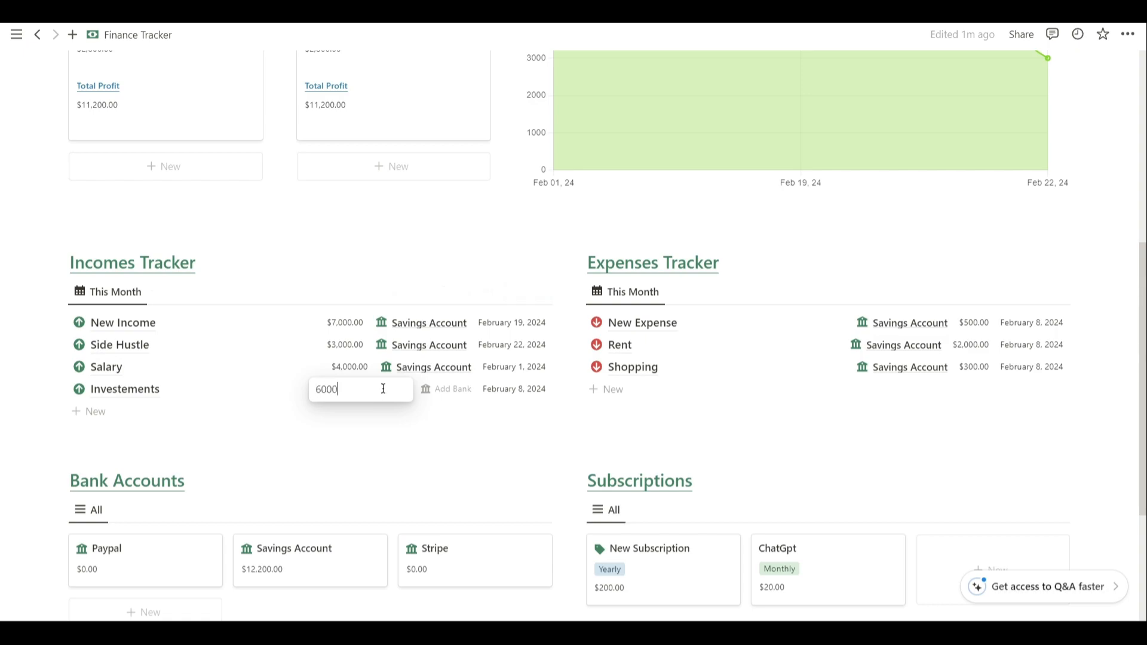
click(445, 394)
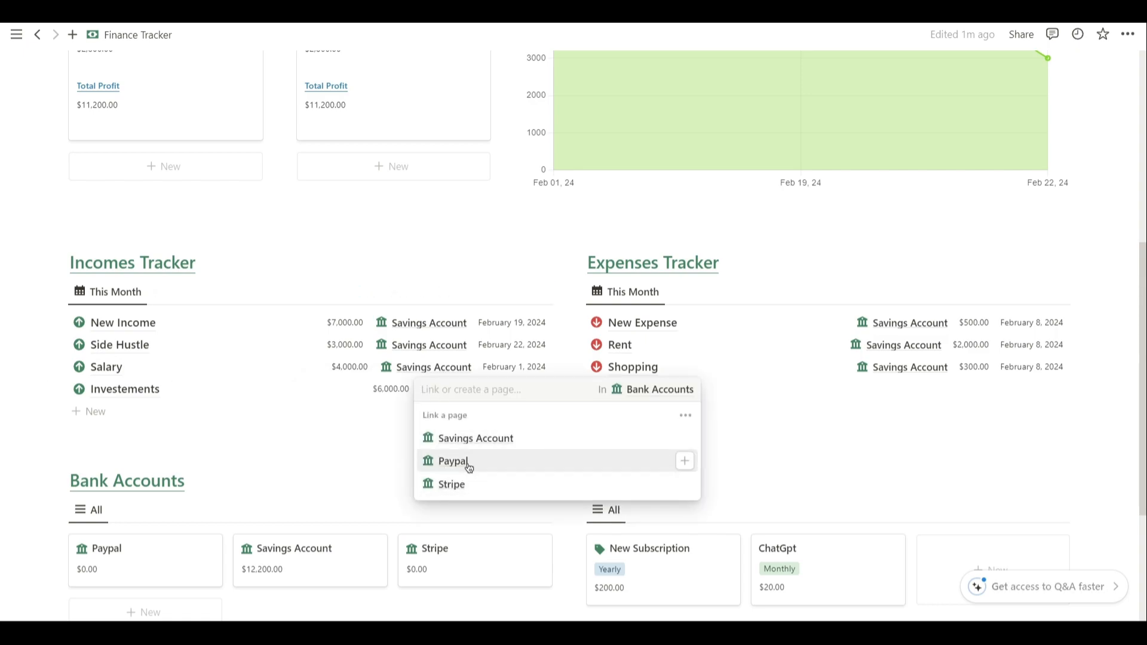
click(478, 440)
click(457, 368)
click(522, 392)
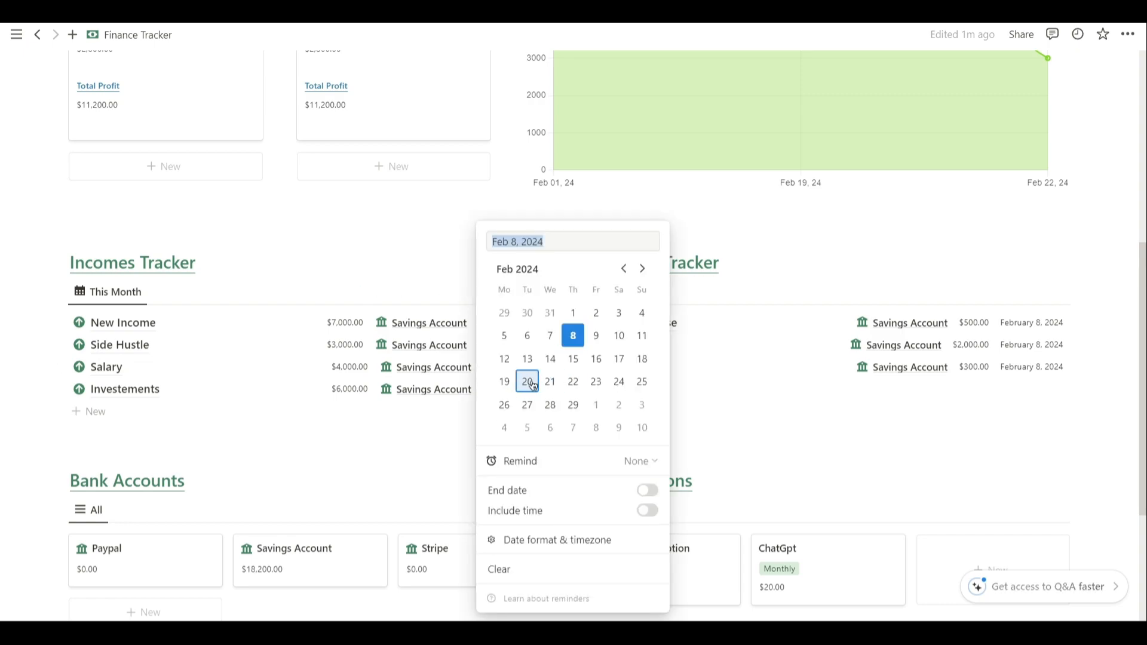
click(533, 385)
scroll(787, 290, up, 5)
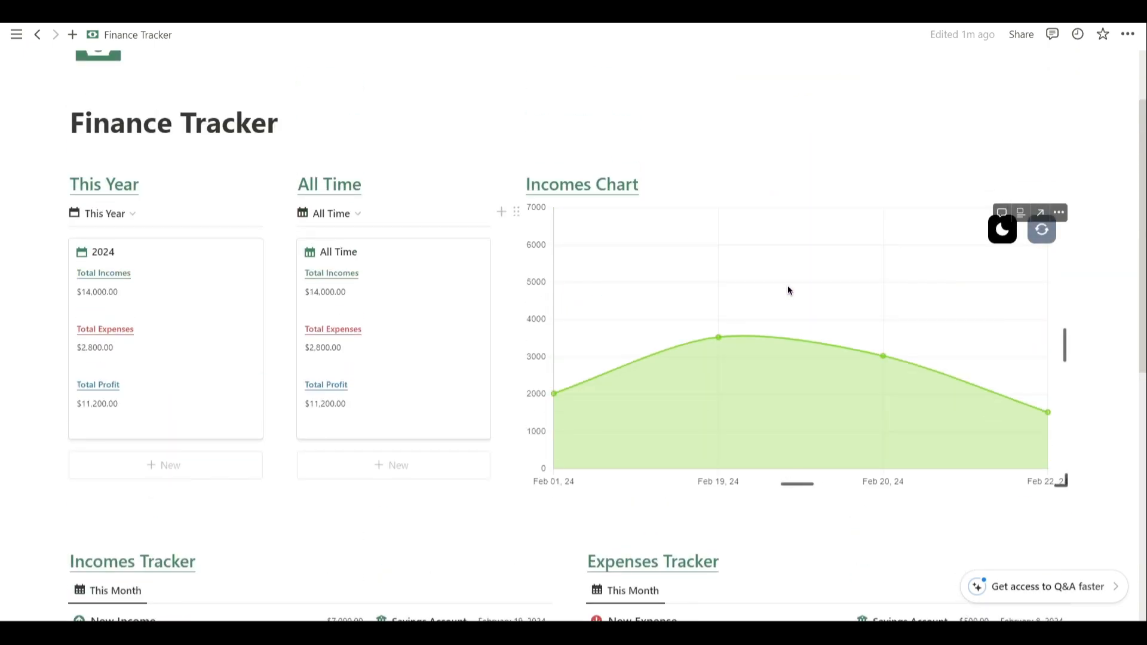